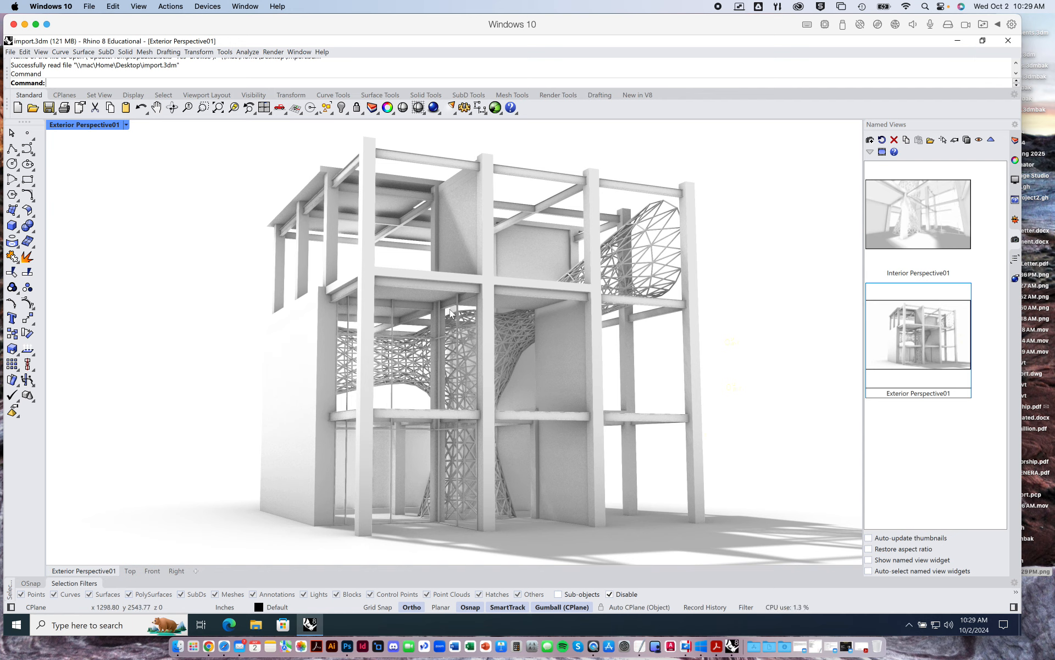
Set the viewport to the standard Perspective view and switch its display mode to Shaded.
left_click(126, 126)
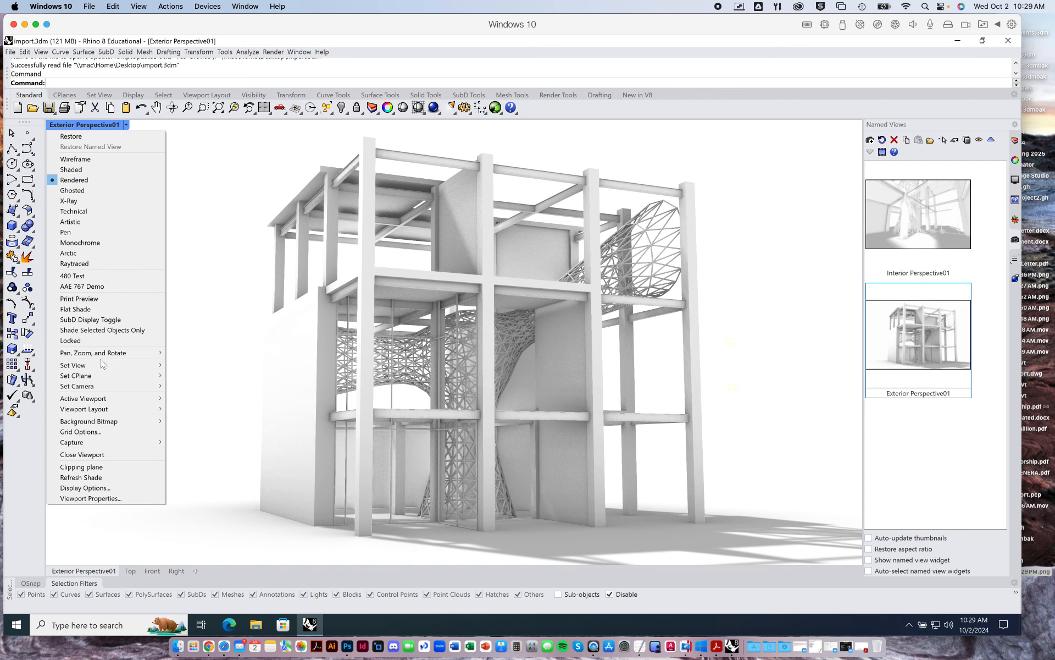
mouse_move(103, 365)
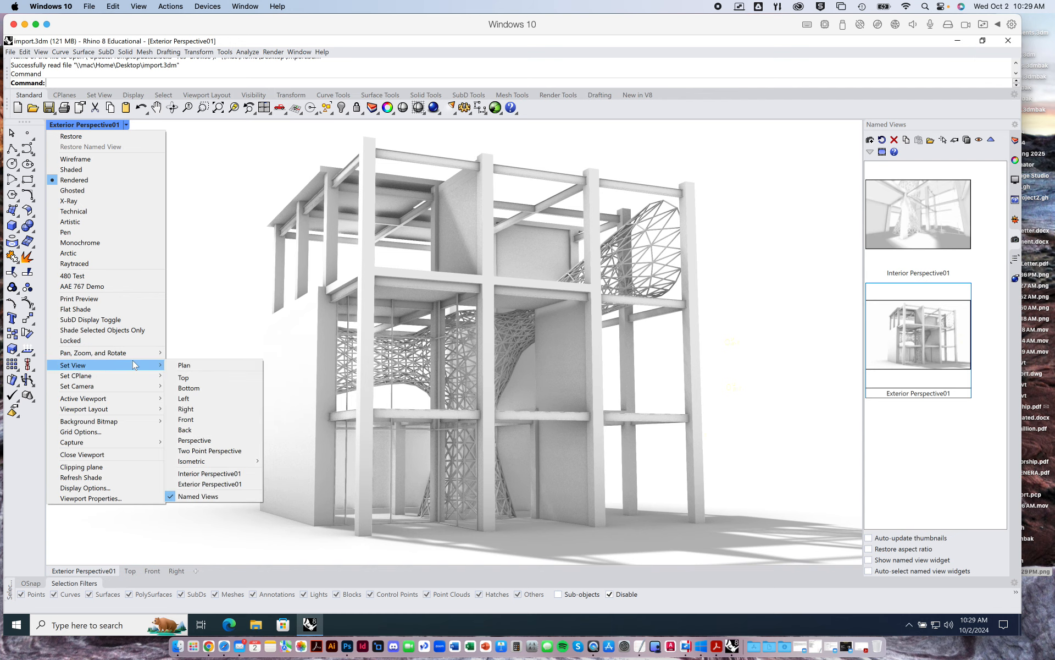
left_click(209, 440)
mouse_move(366, 336)
right_mouse_down()
mouse_move(447, 358)
mouse_move(383, 352)
mouse_move(358, 334)
right_mouse_up()
left_click(91, 125)
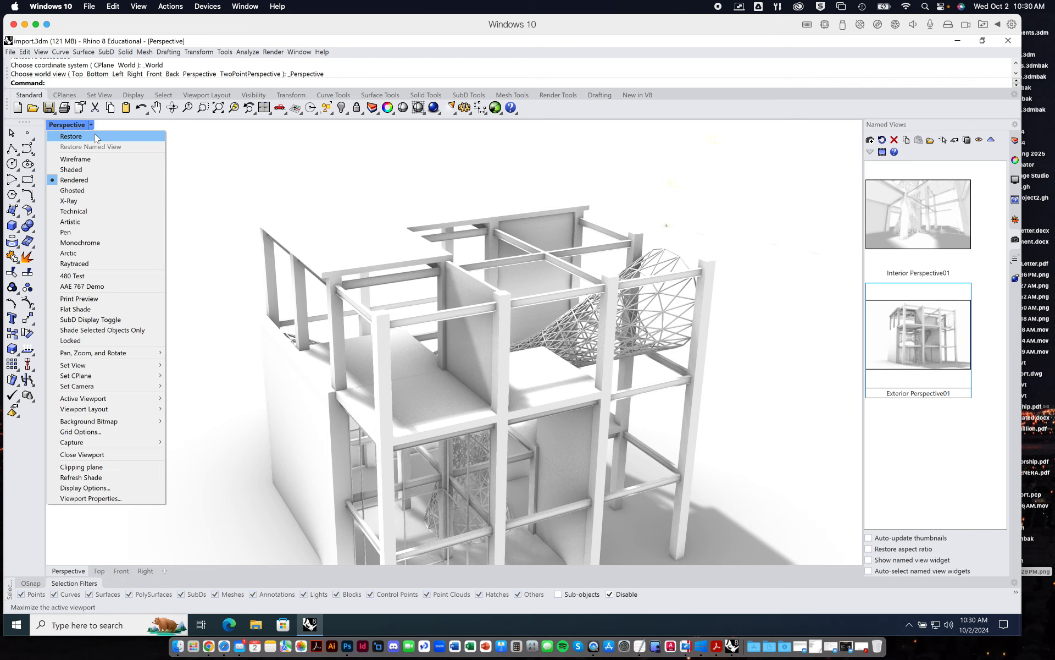
left_click(96, 171)
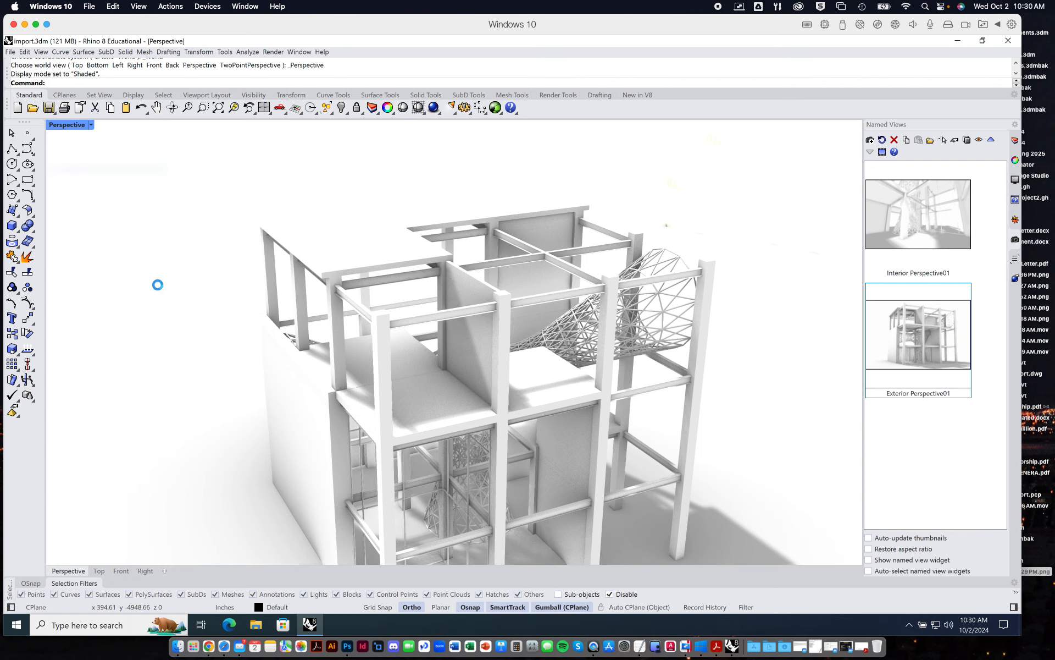
Examine the shaded building model from several sides, including a closer look at the glazed frame corner and the lattice structure.
scroll(485, 391, "down", 5)
right_click_drag(490, 408, 479, 380, "shift")
scroll(479, 381, "up", 5)
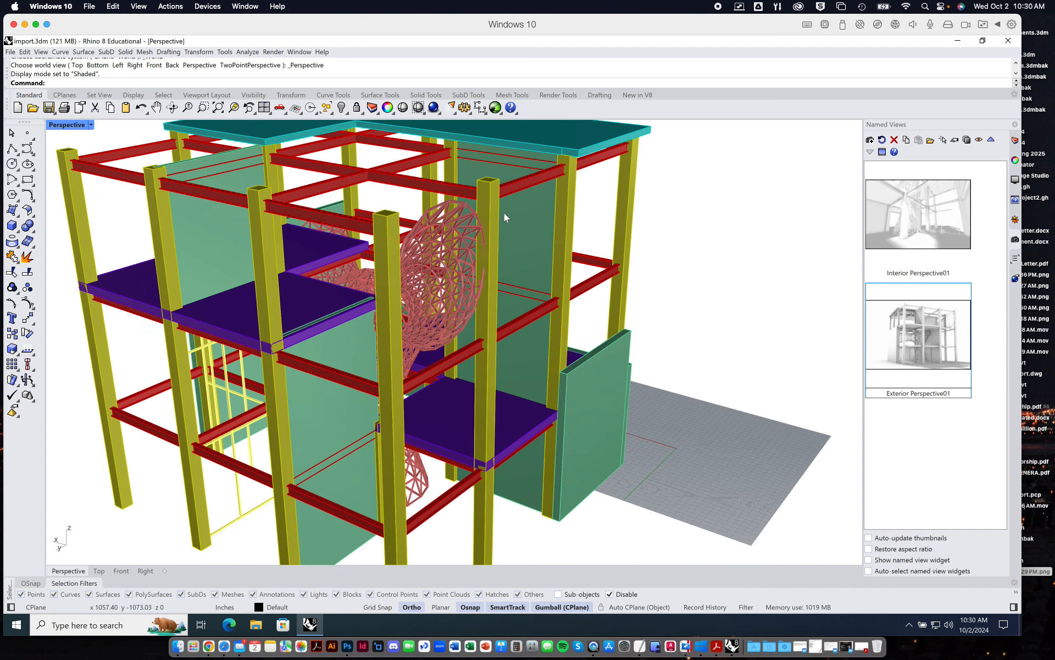
right_click_drag(580, 299, 648, 346)
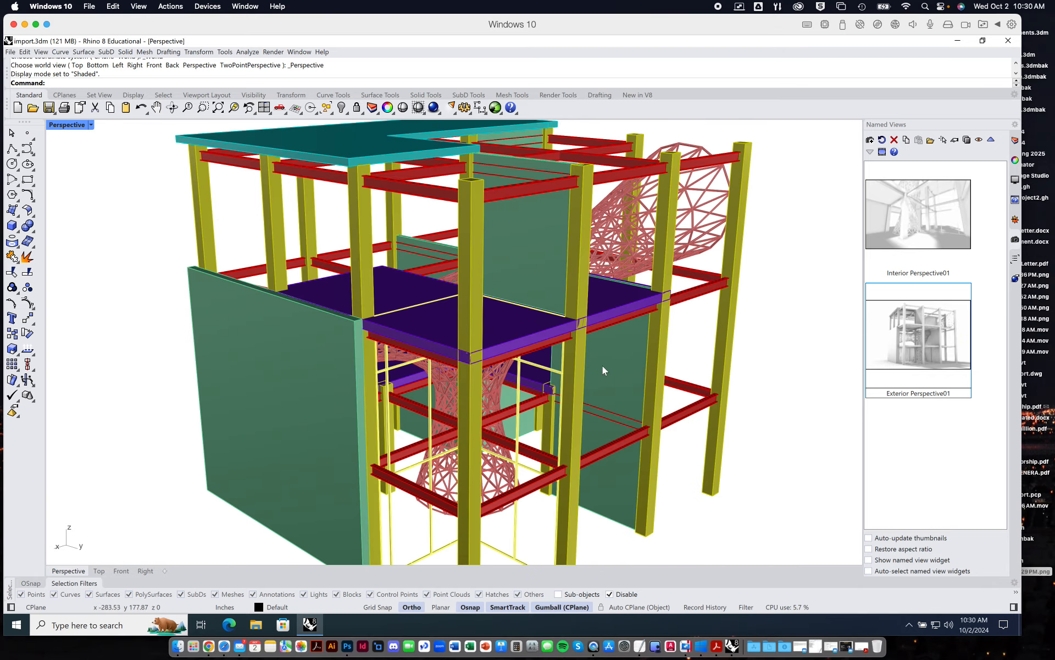
scroll(696, 306, "down", 5)
right_click_drag(695, 305, 520, 374)
scroll(488, 395, "up", 8)
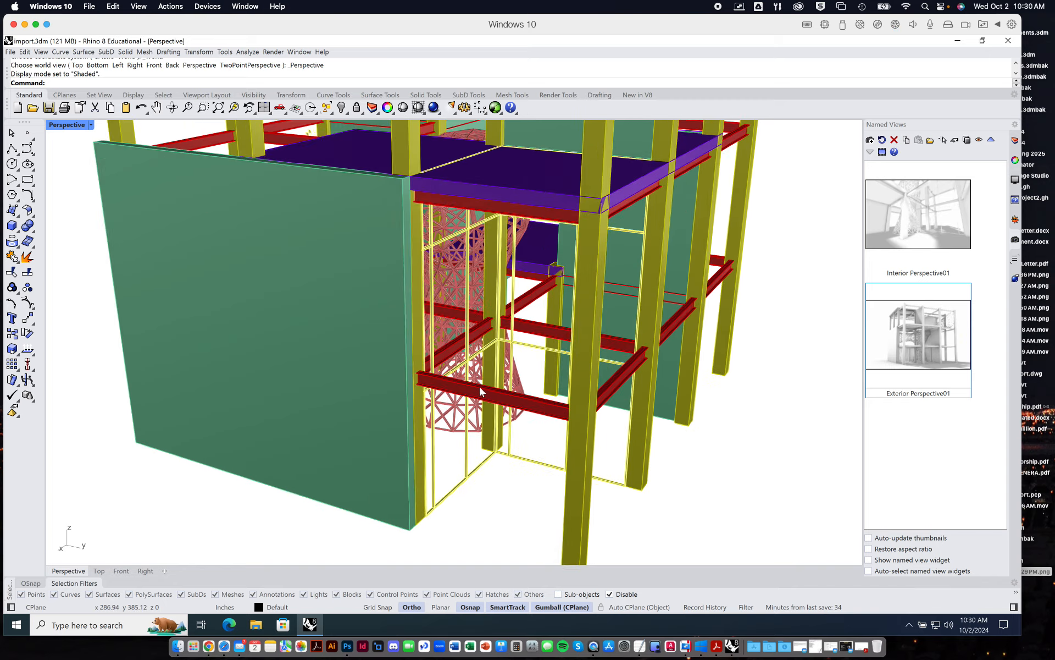
scroll(635, 354, "down", 10)
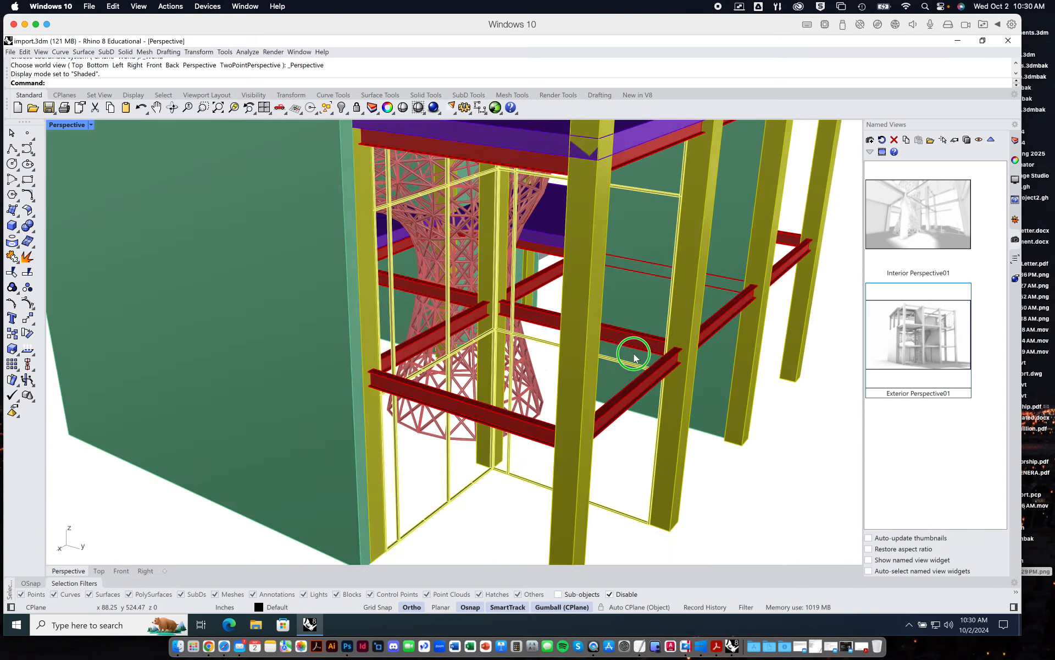
right_click_drag(609, 391, 572, 385)
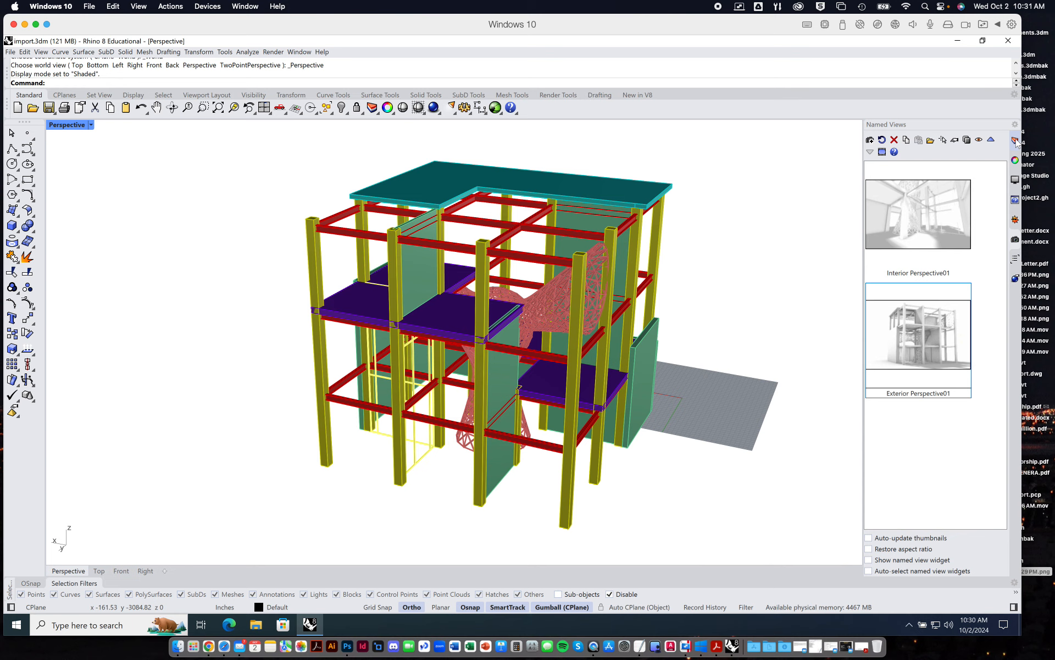
Open the rendering settings and select Rhino Render as the current renderer.
left_click(1016, 160)
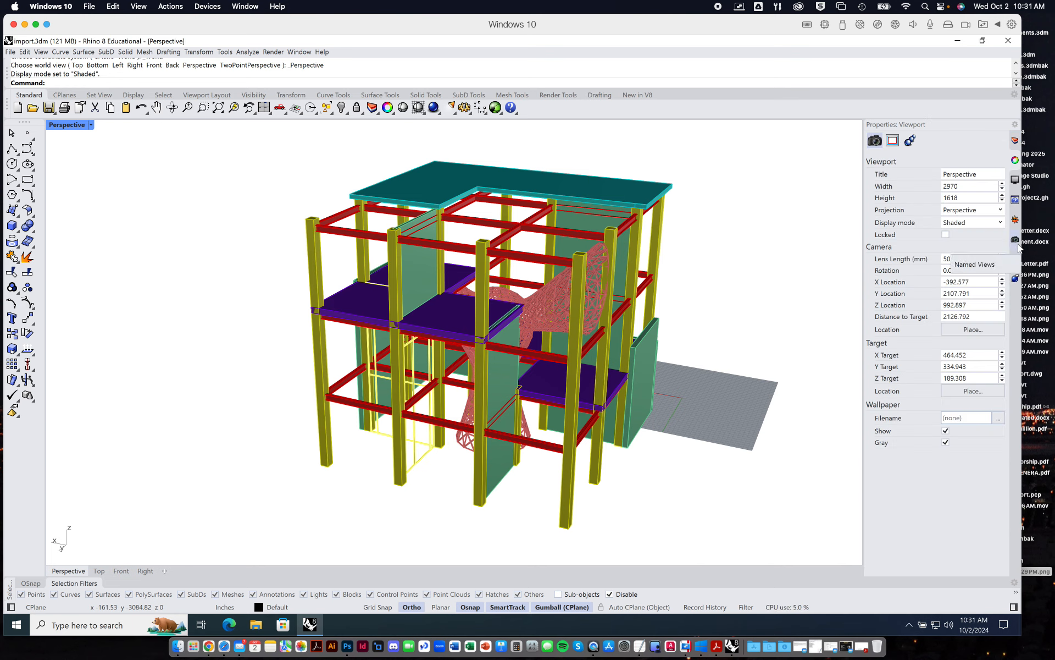
left_click(1017, 280)
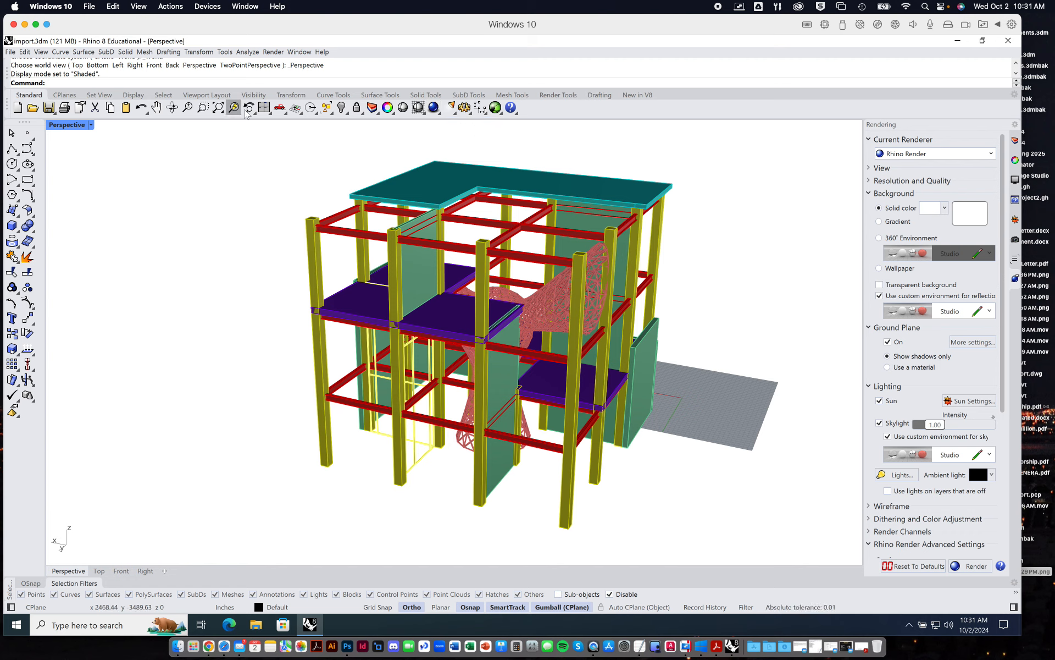
left_click(274, 52)
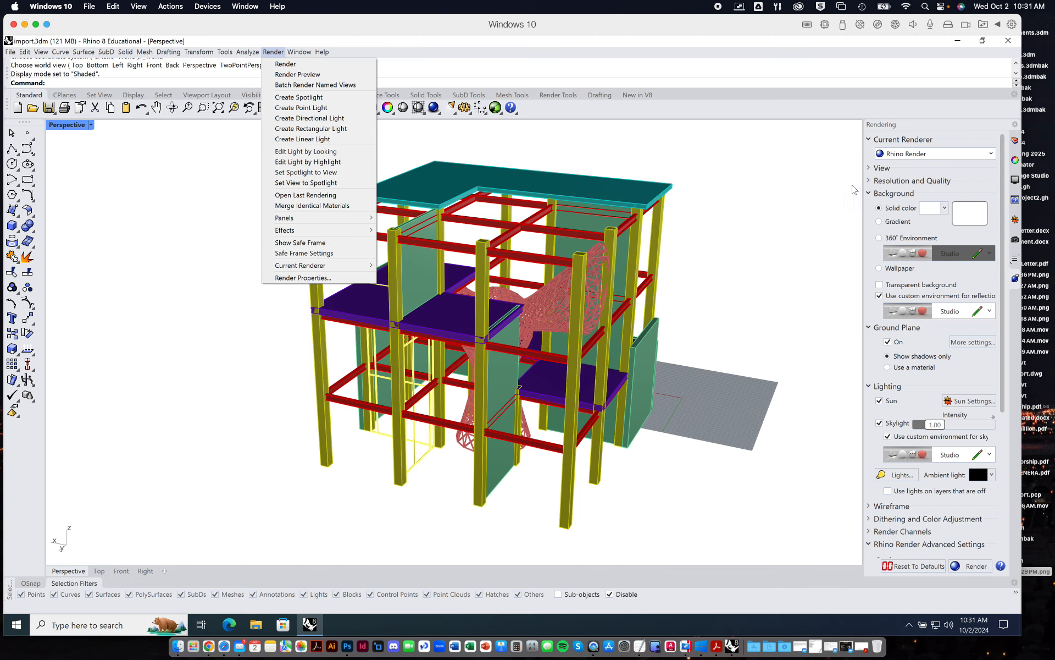
left_click(936, 121)
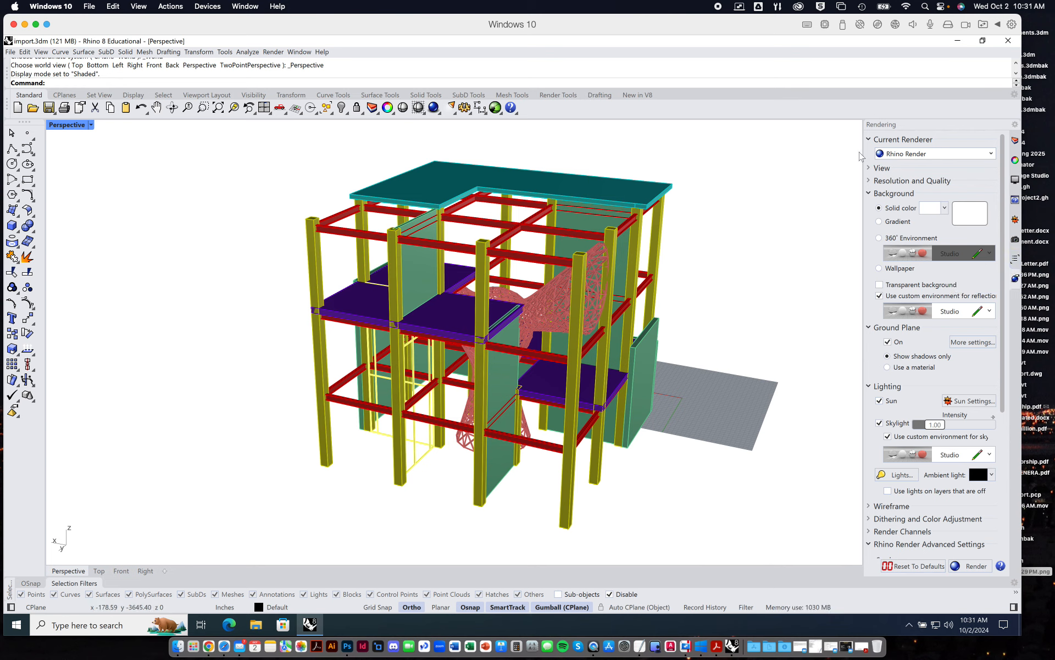
left_click(925, 155)
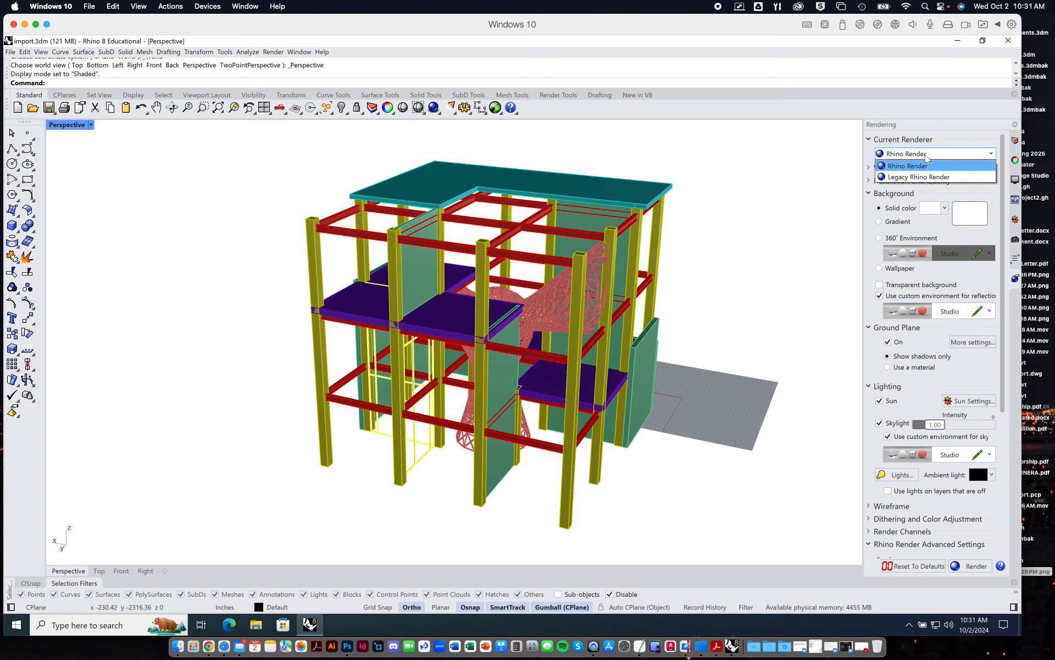
left_click(933, 168)
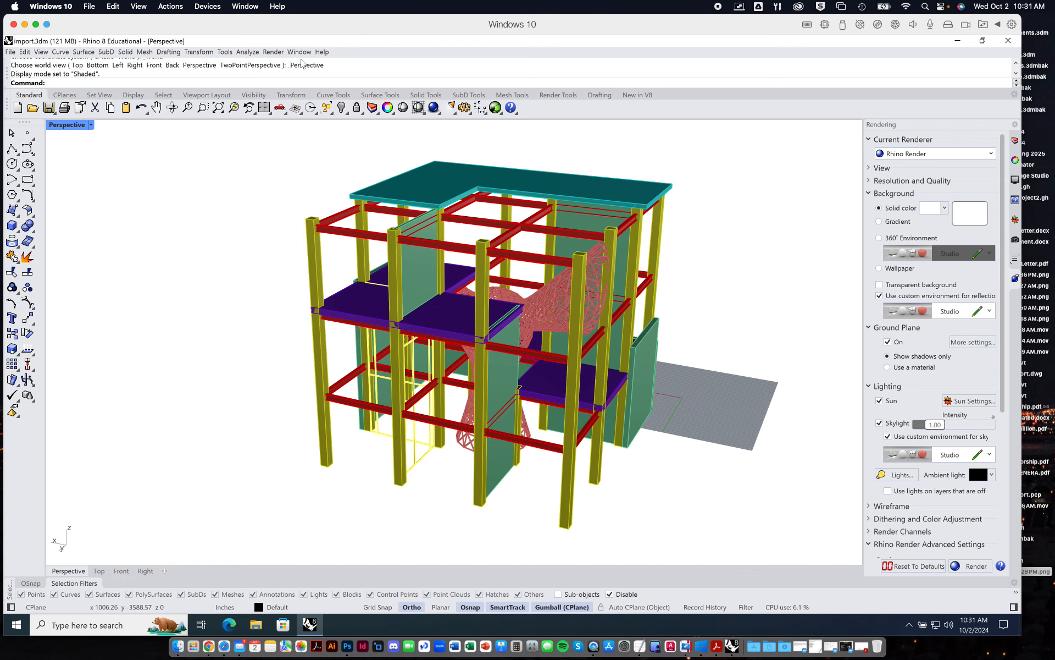
Switch the Perspective viewport to Rendered display mode and view the building and its ground shadows from several angles.
left_click(91, 125)
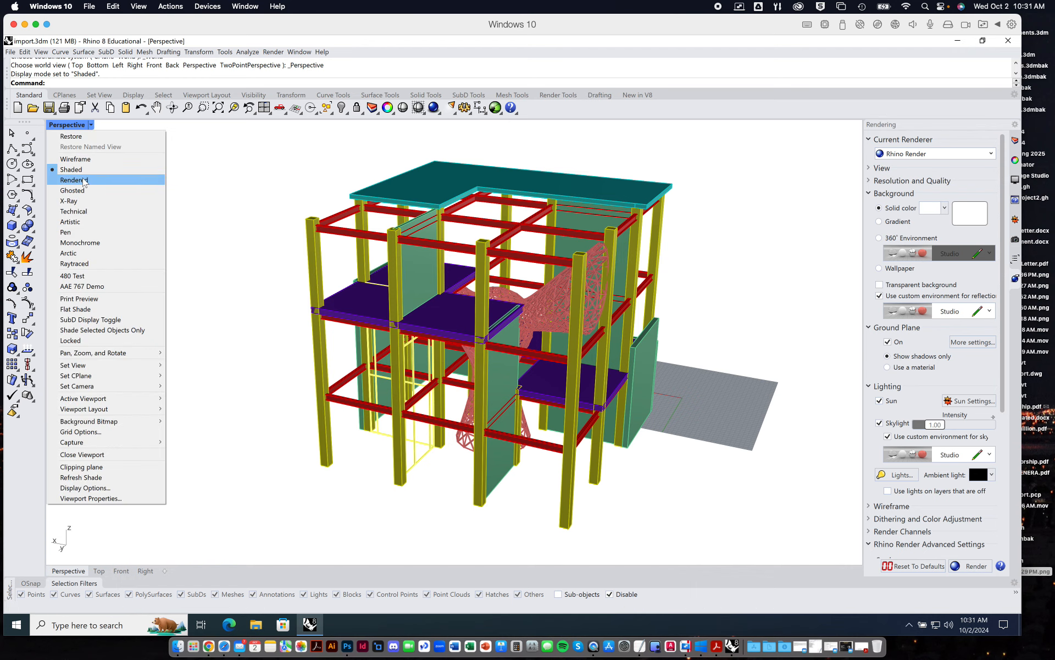
left_click(85, 180)
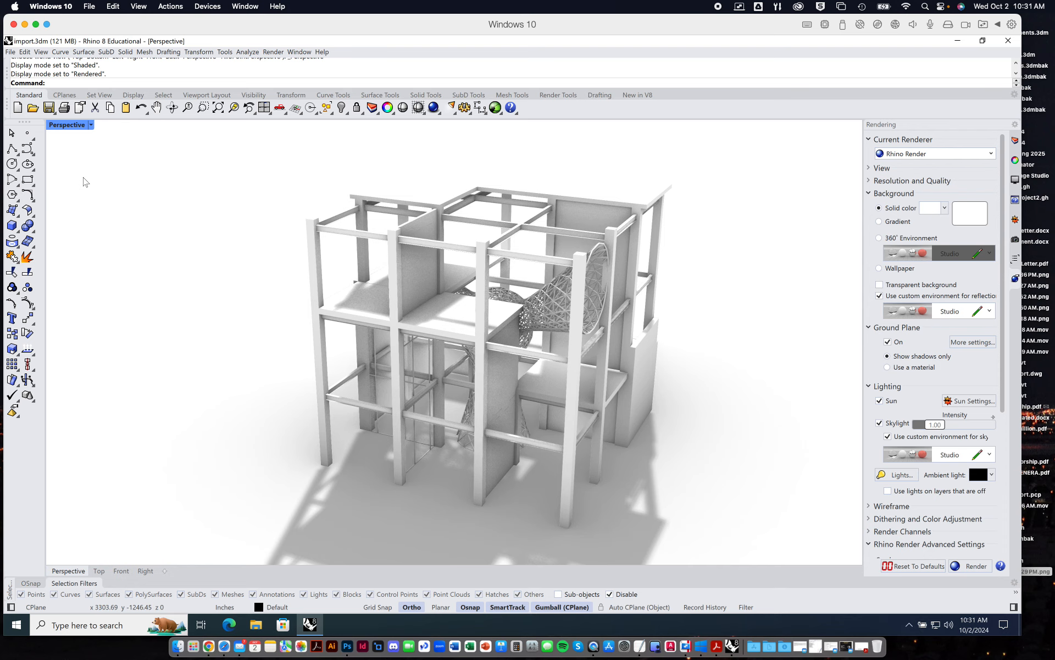
right_click_drag(321, 309, 423, 323)
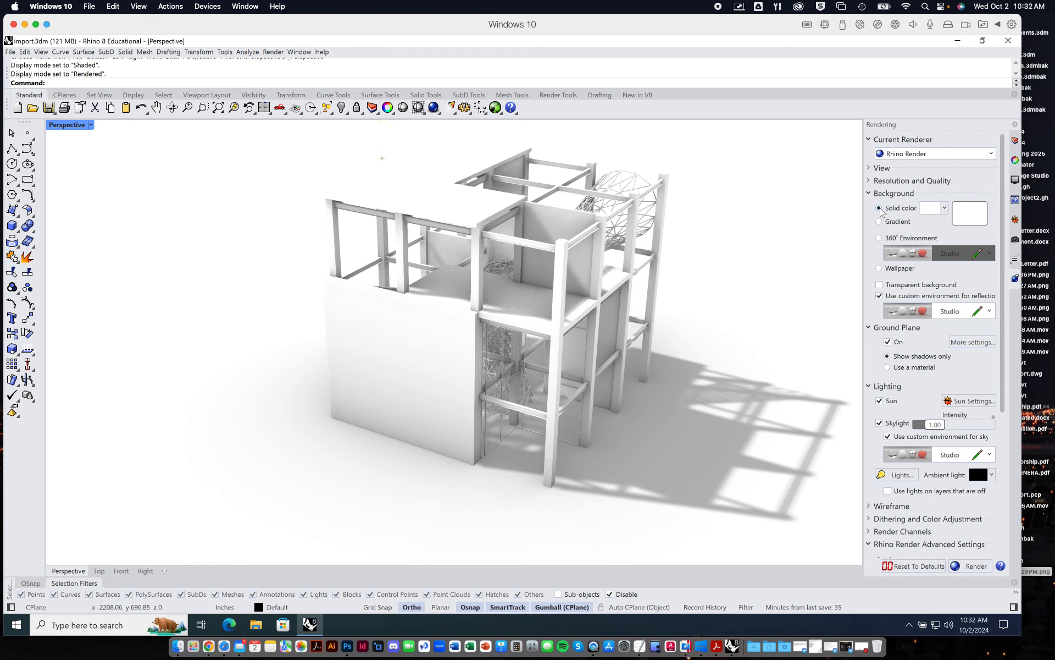
right_click_drag(748, 299, 290, 299)
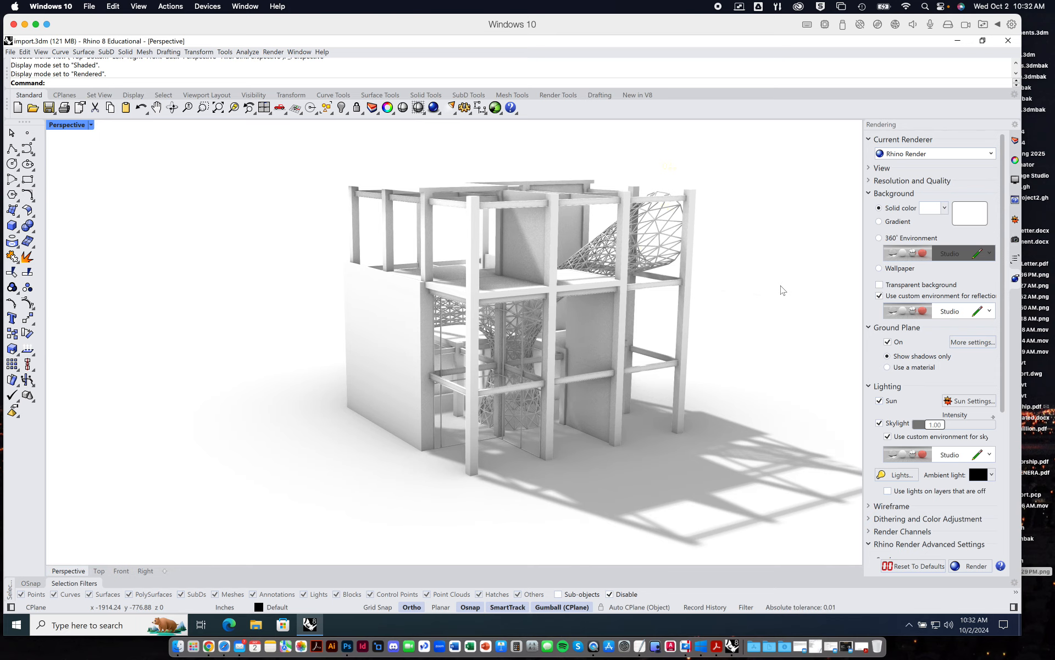
right_click_drag(704, 416, 680, 419, "shift")
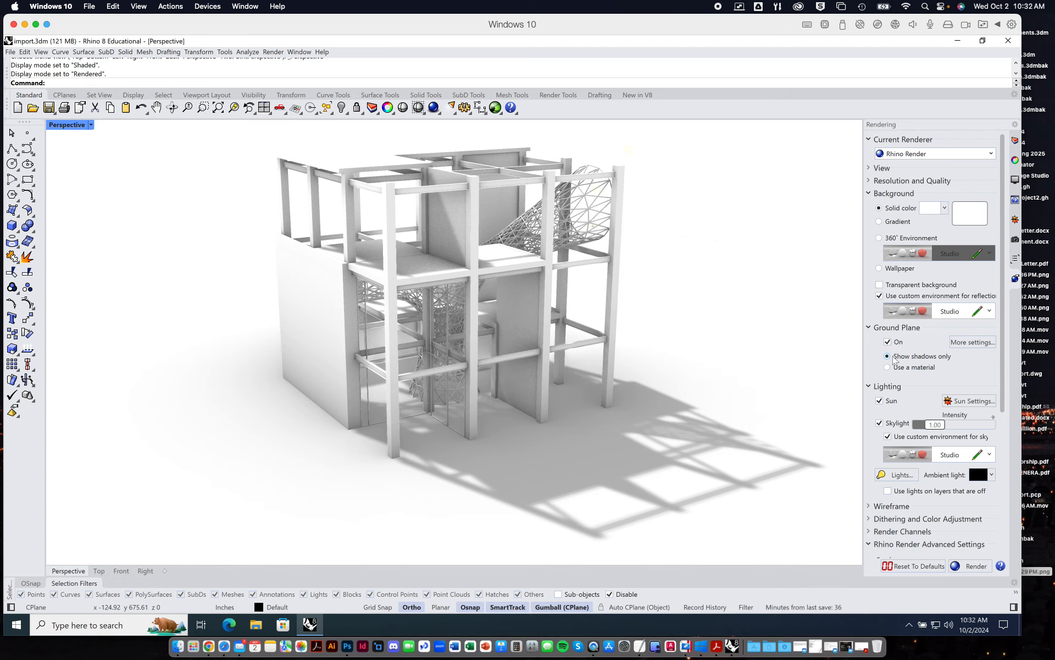
Check the ground plane's height above world XY and its shadow effect in the detailed ground plane settings.
left_click(969, 342)
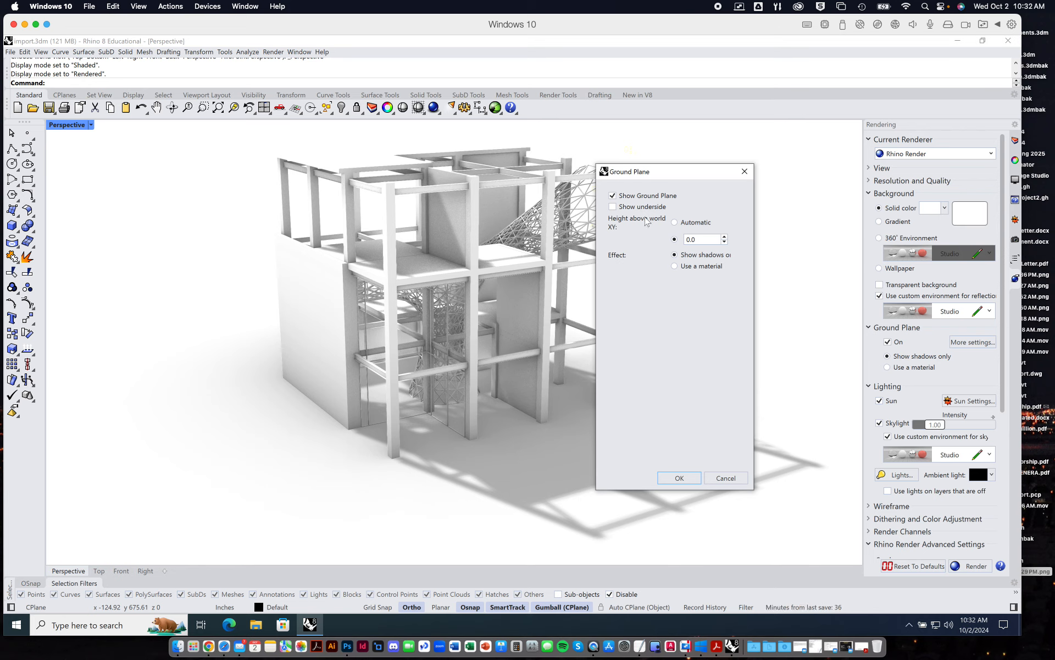
left_click(745, 172)
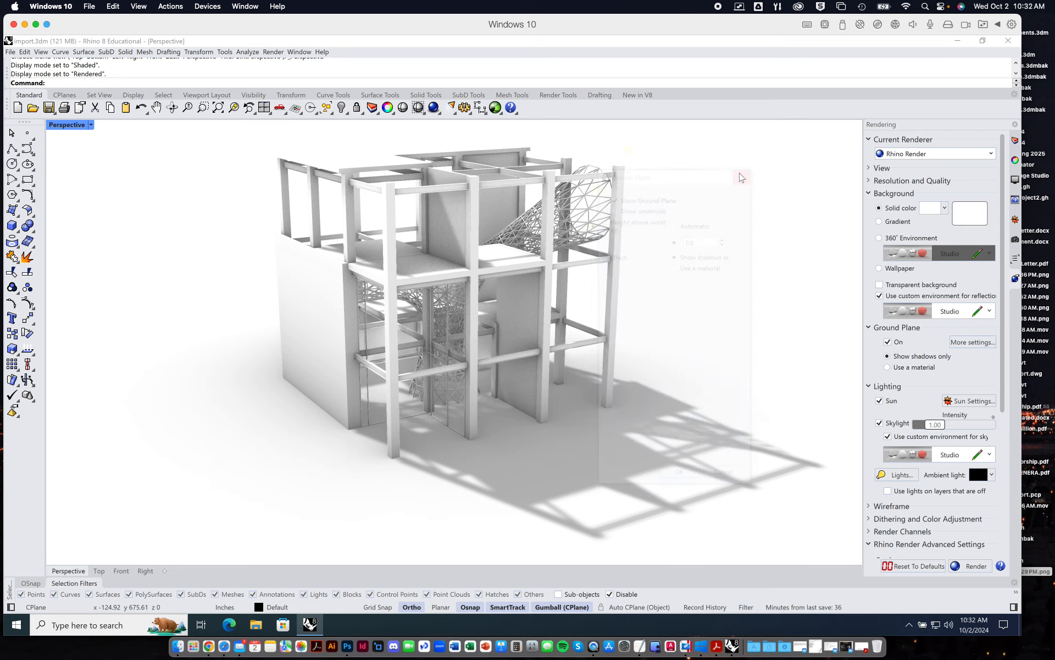
left_click(956, 342)
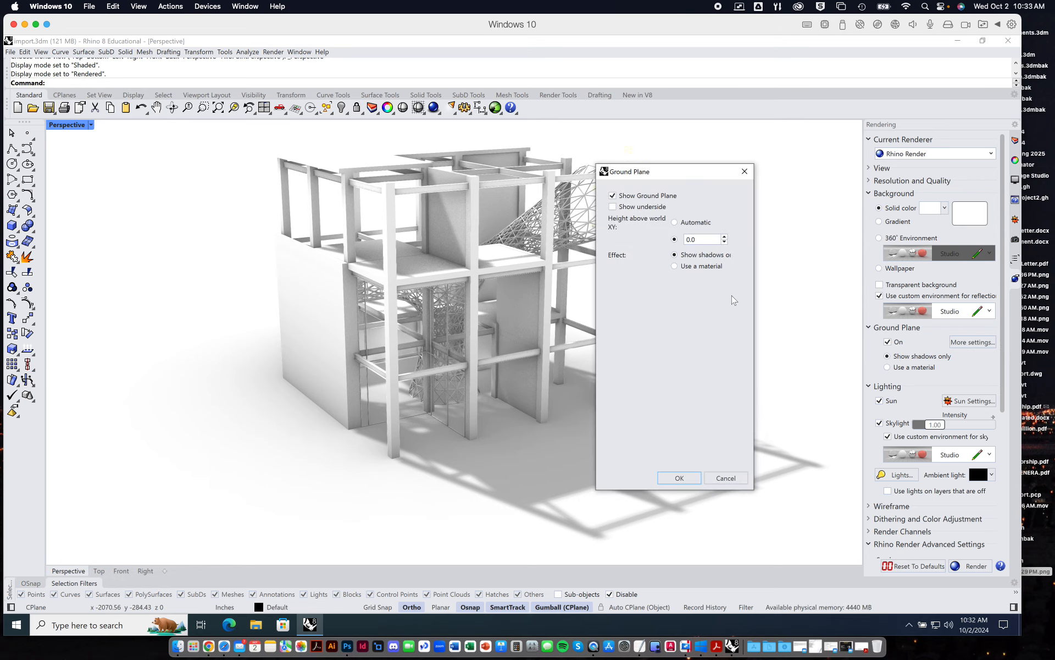
double_click(692, 241)
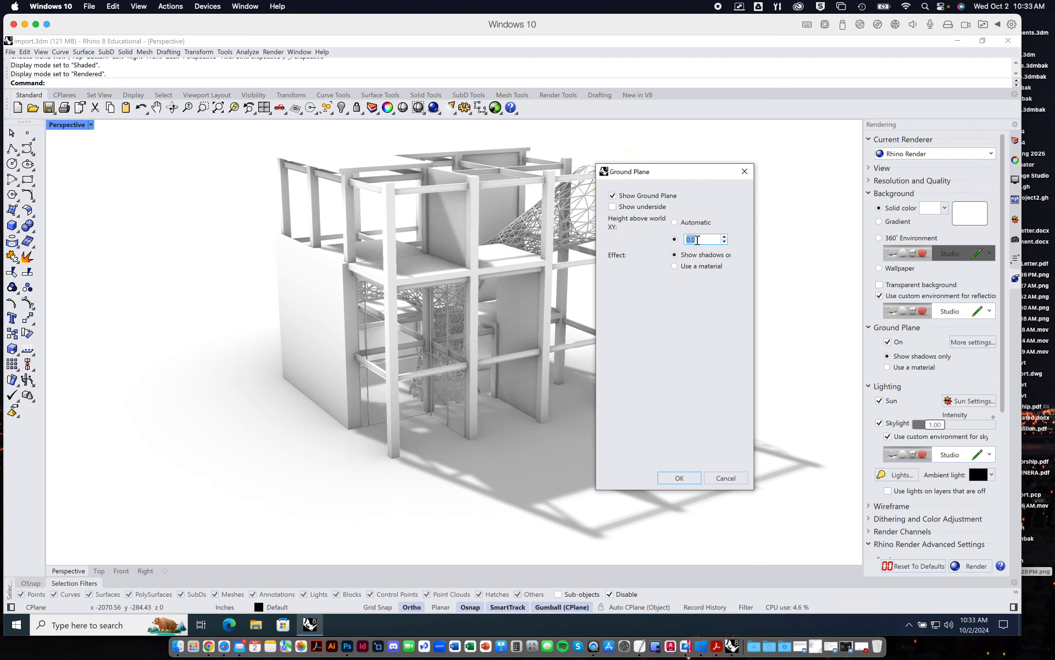
double_click(691, 241)
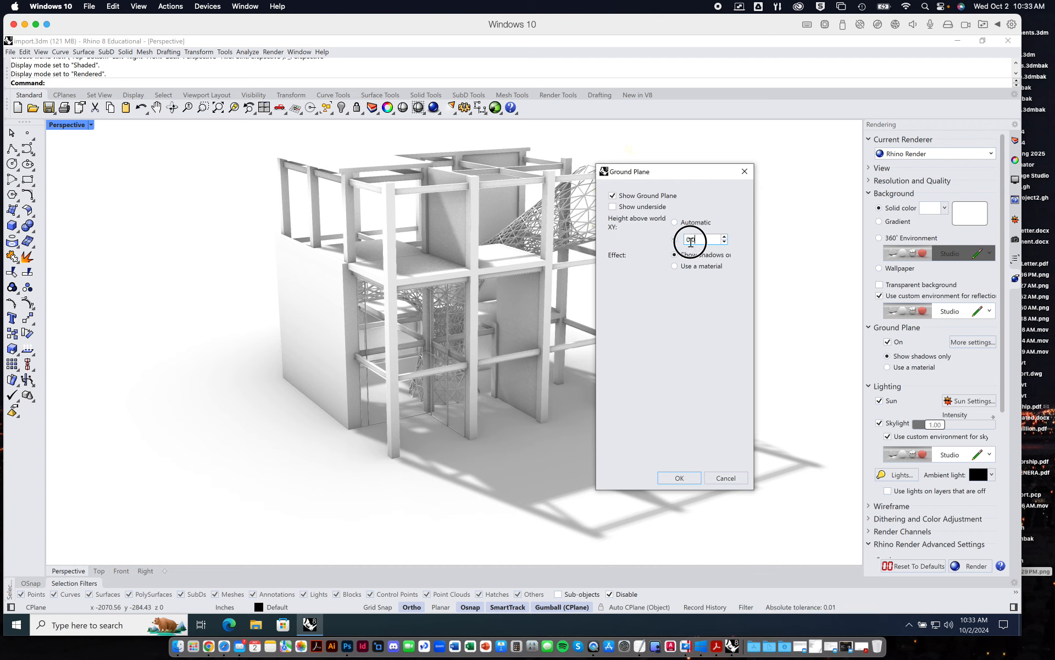
left_click(682, 476)
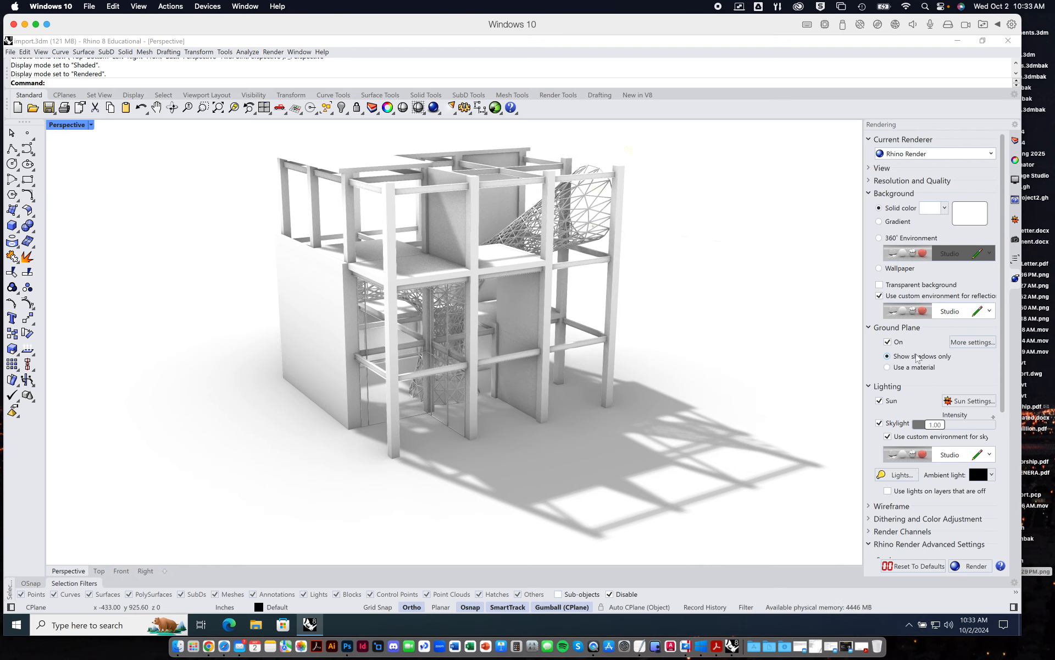
Turn the sun off and back on to compare the lighting and shadows on the model.
right_click_drag(620, 410, 638, 420)
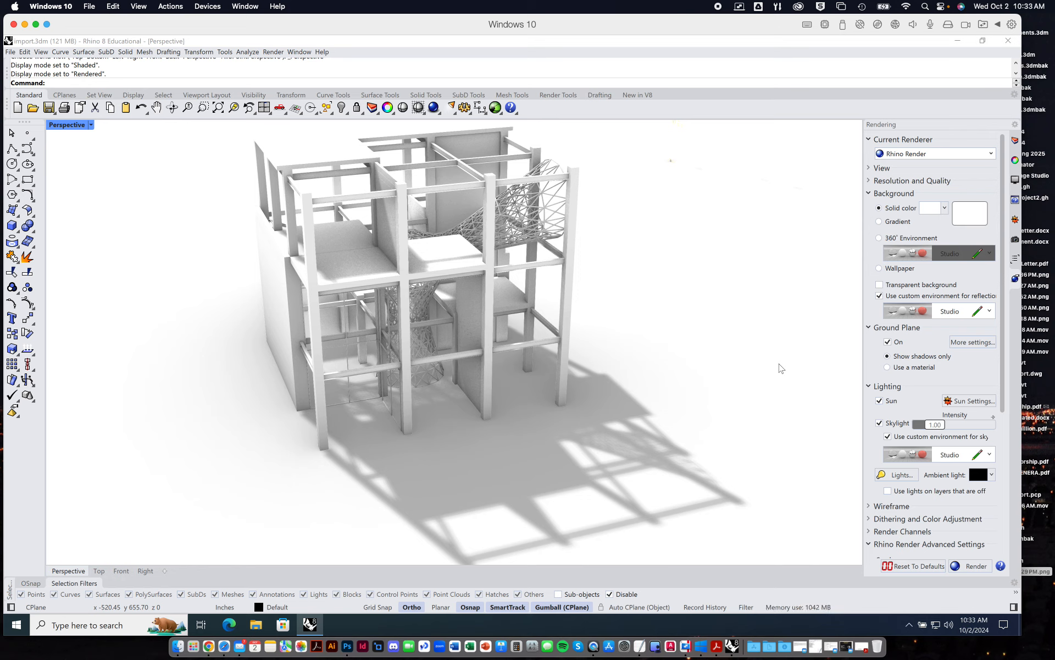
left_click(888, 401)
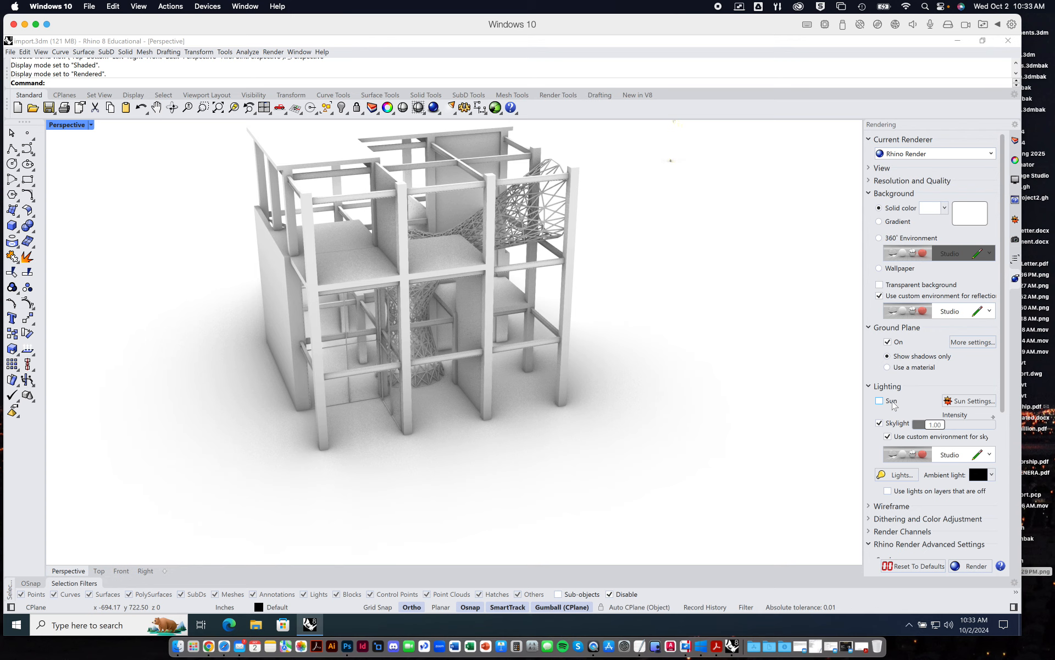
left_click(880, 402)
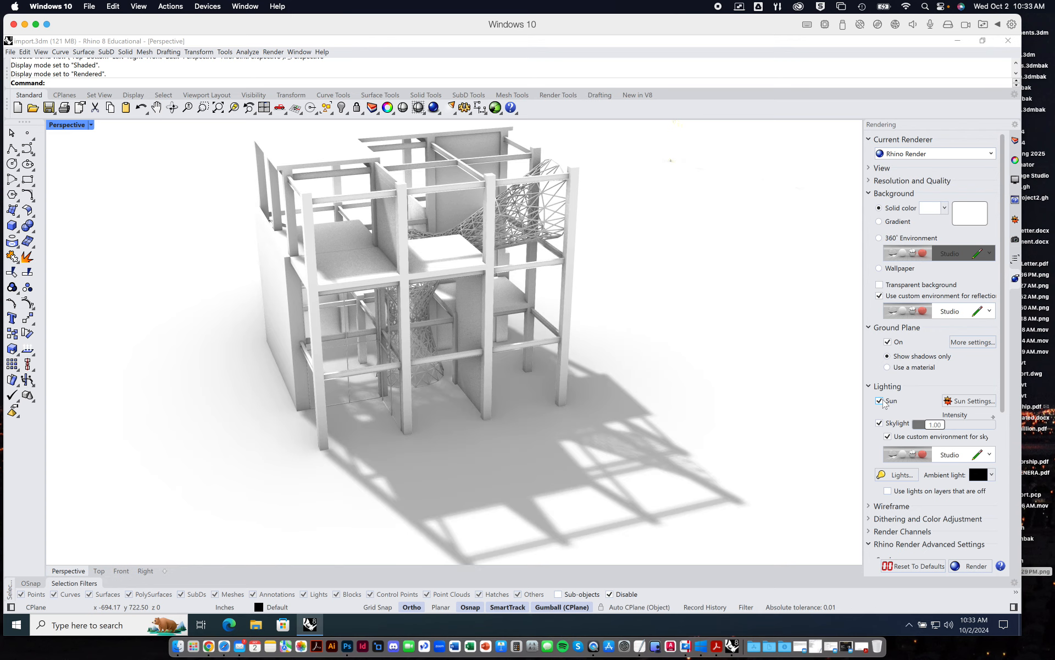
left_click(670, 438)
right_click_drag(670, 438, 681, 436)
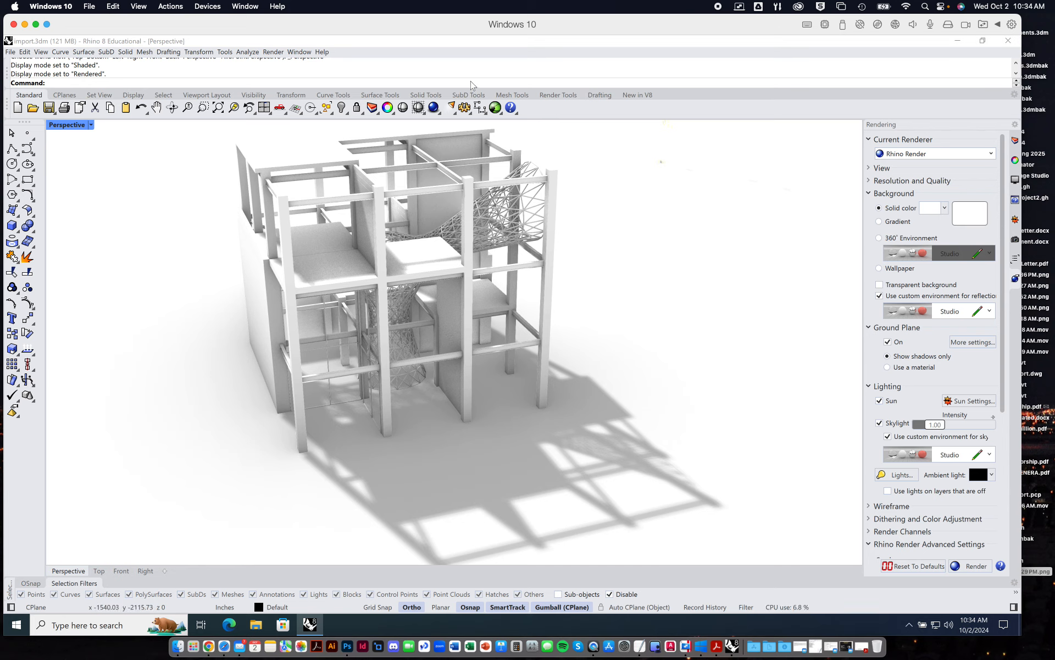
Look over the sun's north, date, time and location settings and return to the rendering settings.
left_click(1015, 220)
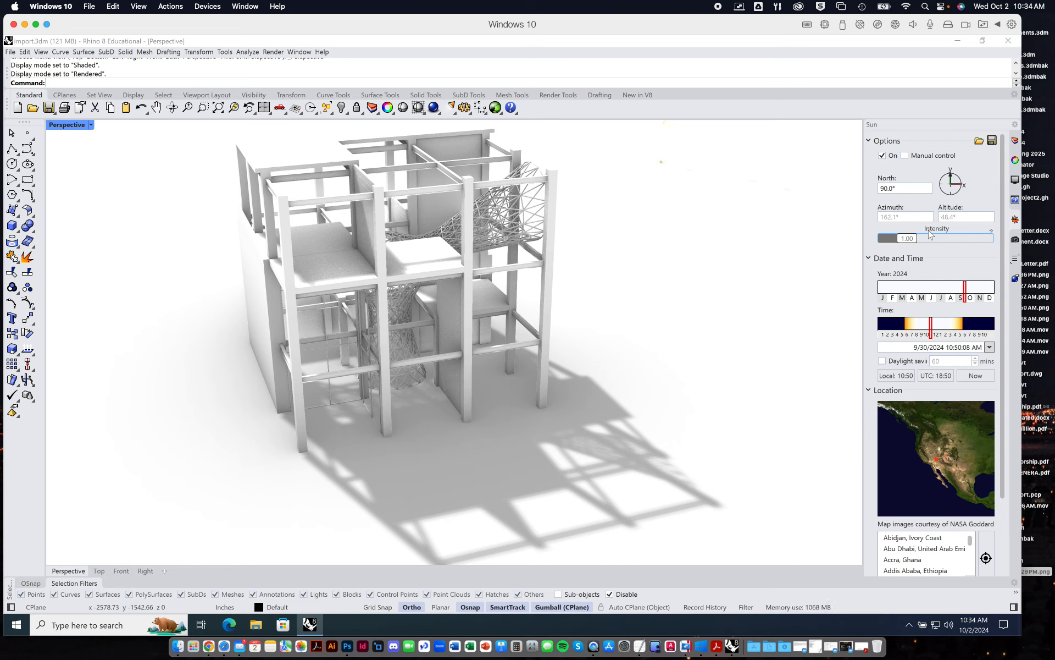
left_click(1015, 279)
left_click_drag(1002, 330, 1001, 472)
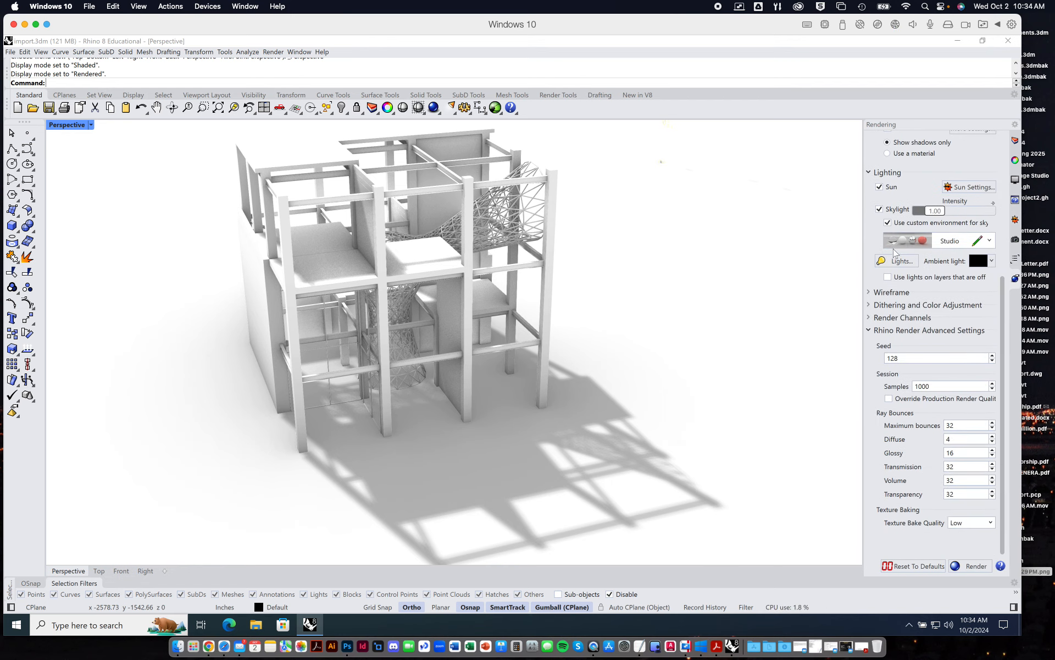
Try rendering curves and surface edges with isocurves, inspect the model closely, and turn both wireframe options off again.
left_click(870, 293)
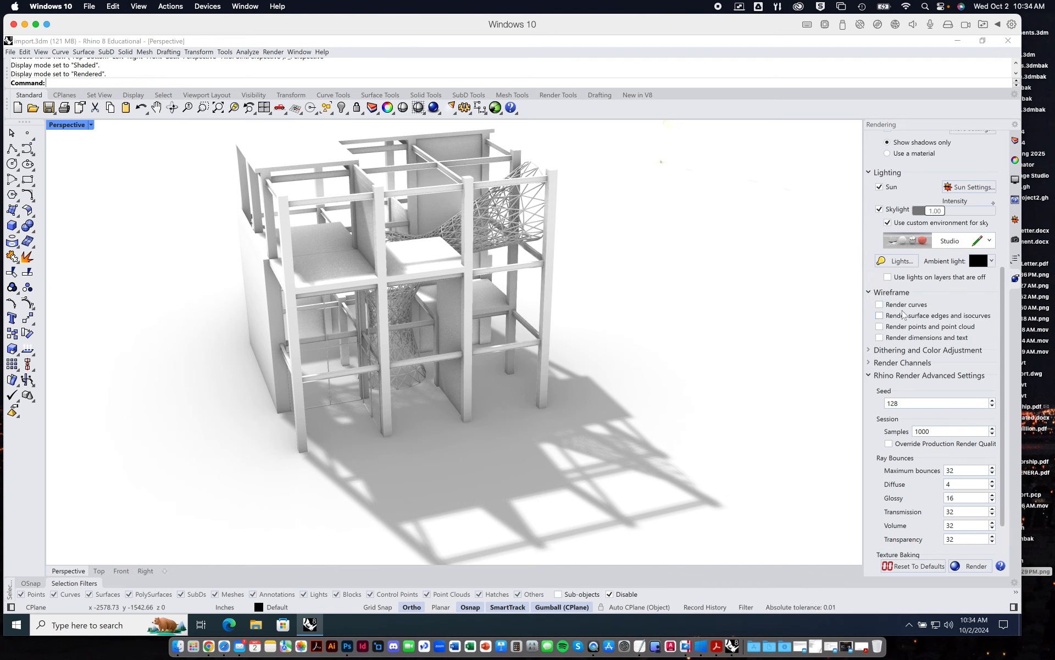
left_click(881, 305)
left_click(880, 317)
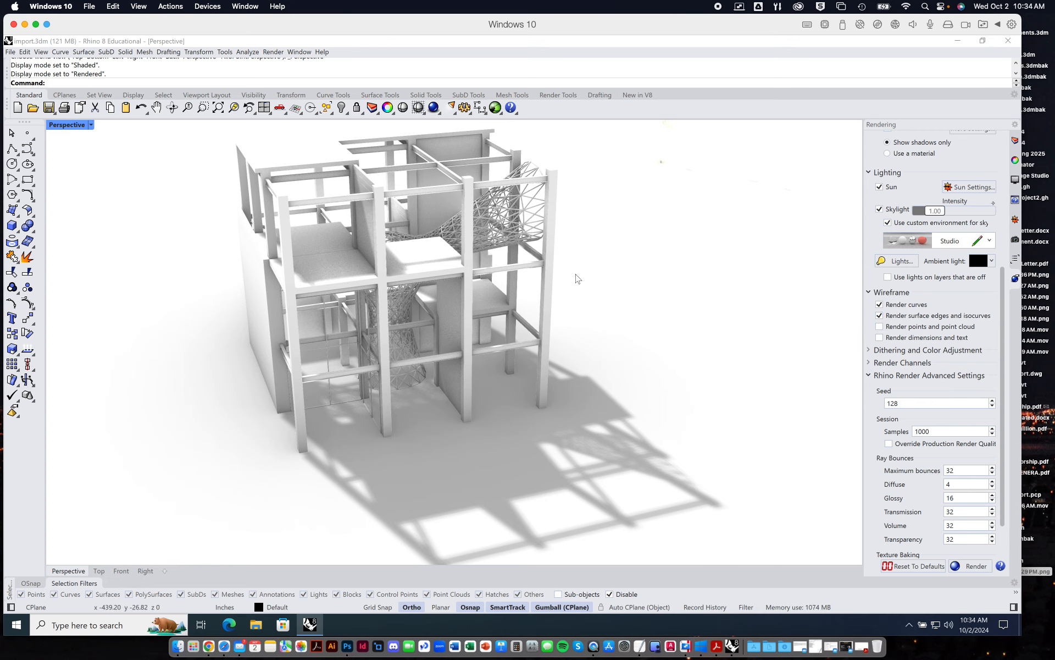
scroll(321, 280, "up", 10)
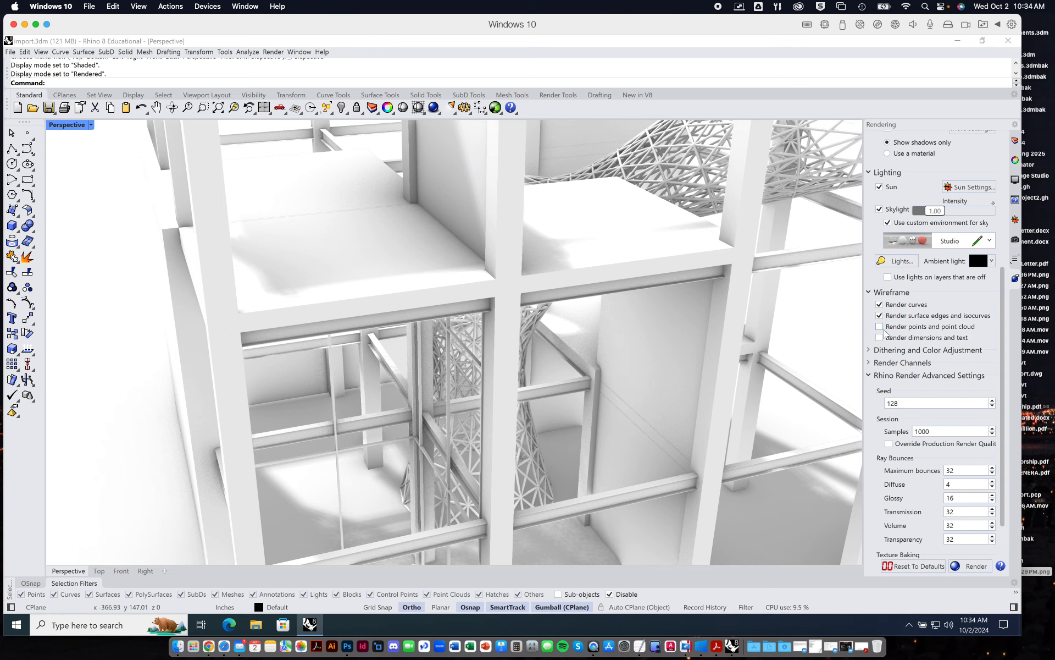
left_click(879, 316)
left_click(880, 305)
scroll(641, 309, "down", 3)
scroll(641, 309, "down", 5)
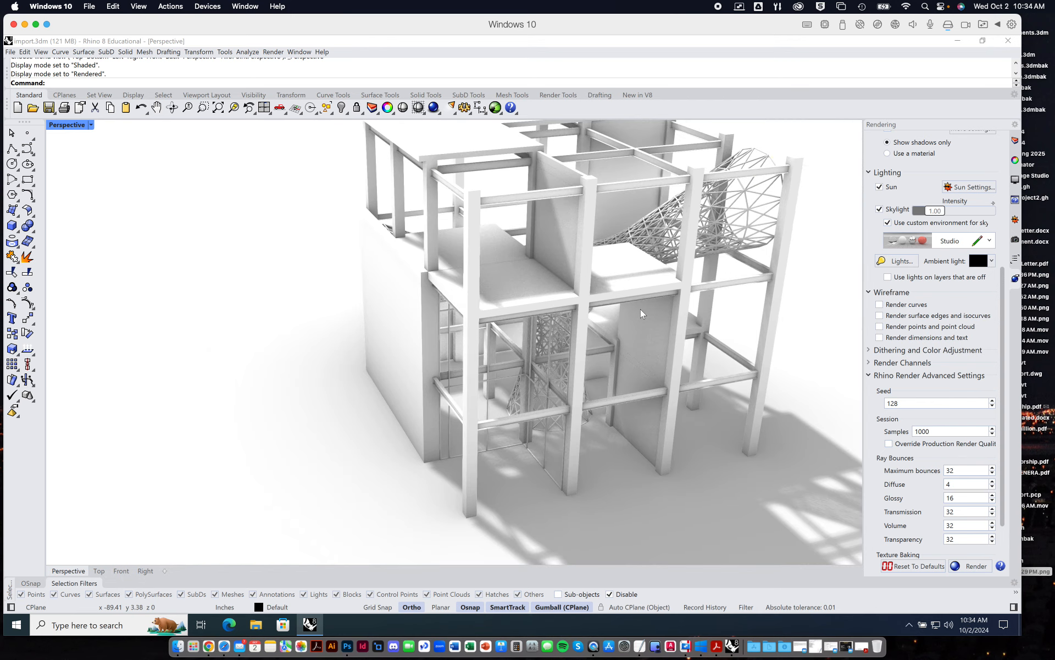
scroll(674, 319, "down", 2)
right_click_drag(674, 319, 563, 345, "shift")
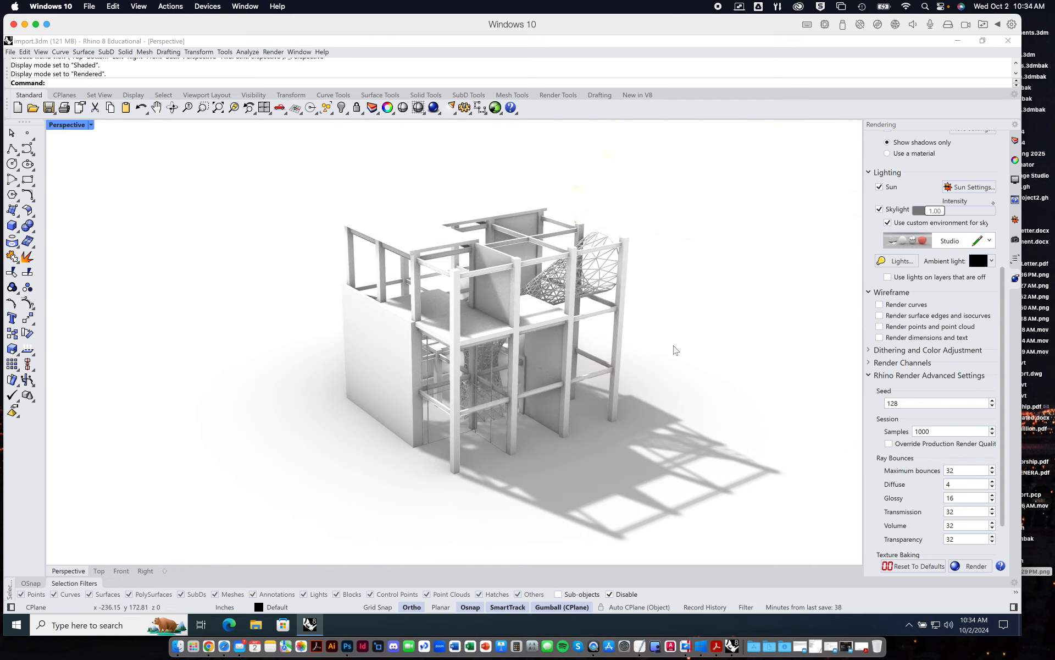
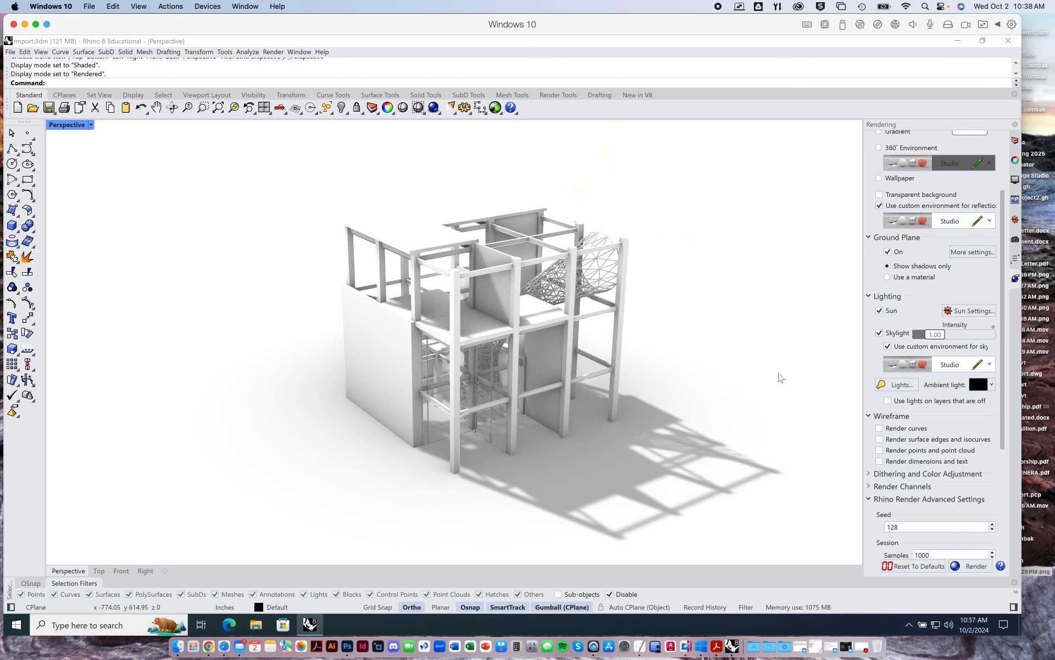
Set the perspective viewport camera's lens length to 25 mm for a low, close-up view into the building.
right_click_drag(507, 335, 454, 365)
scroll(451, 368, "up", 5)
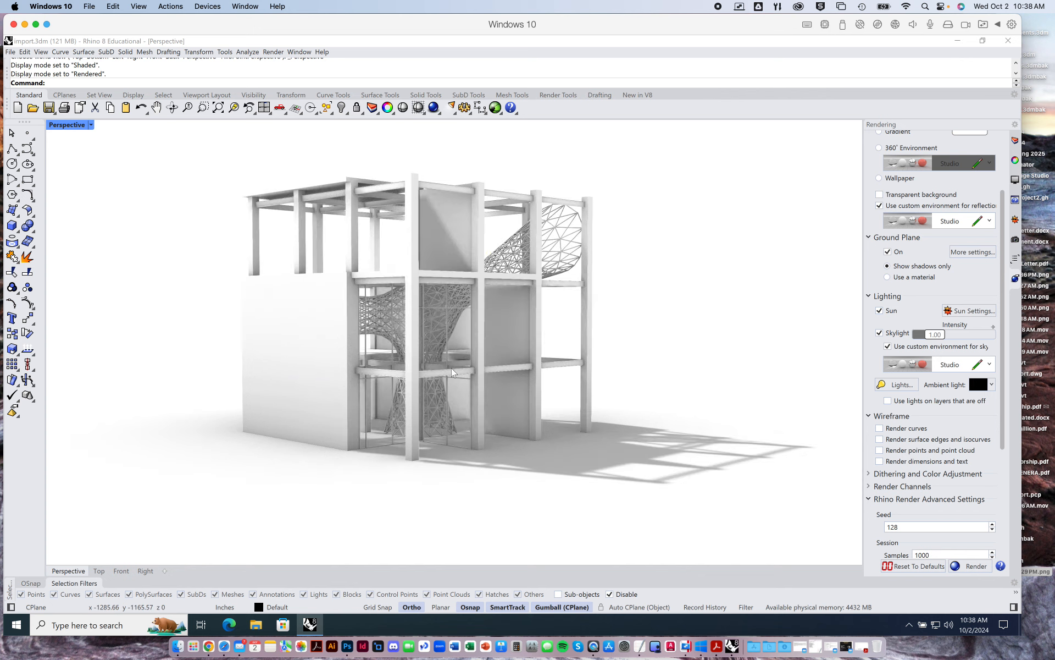
scroll(451, 368, "up", 8)
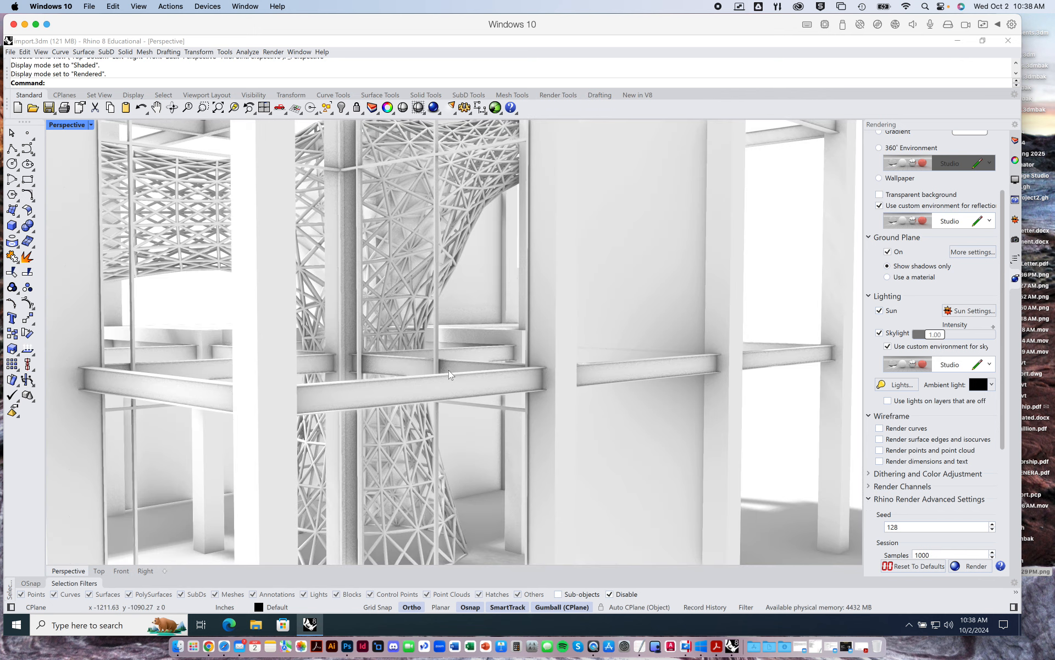
right_click_drag(449, 371, 491, 376)
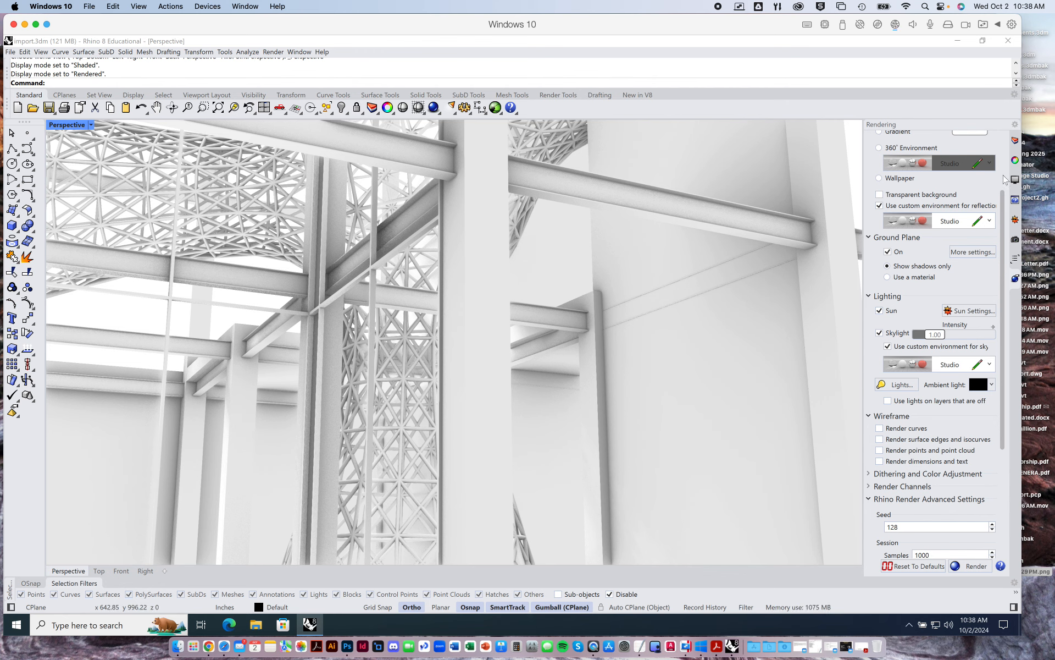
left_click(1016, 161)
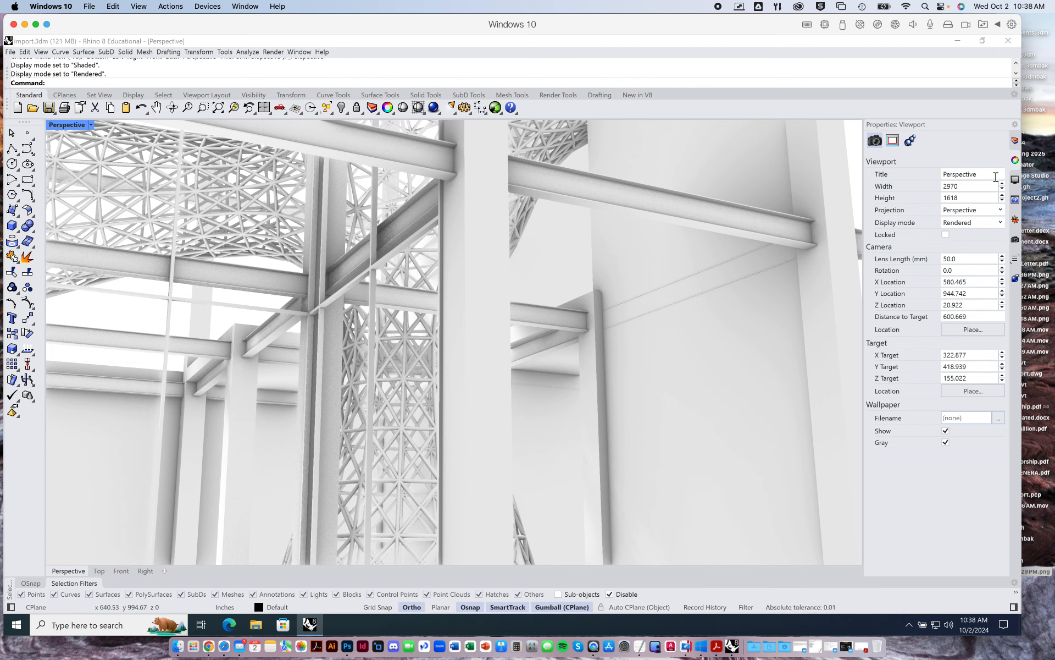
left_click(968, 259)
type("25")
key("Return")
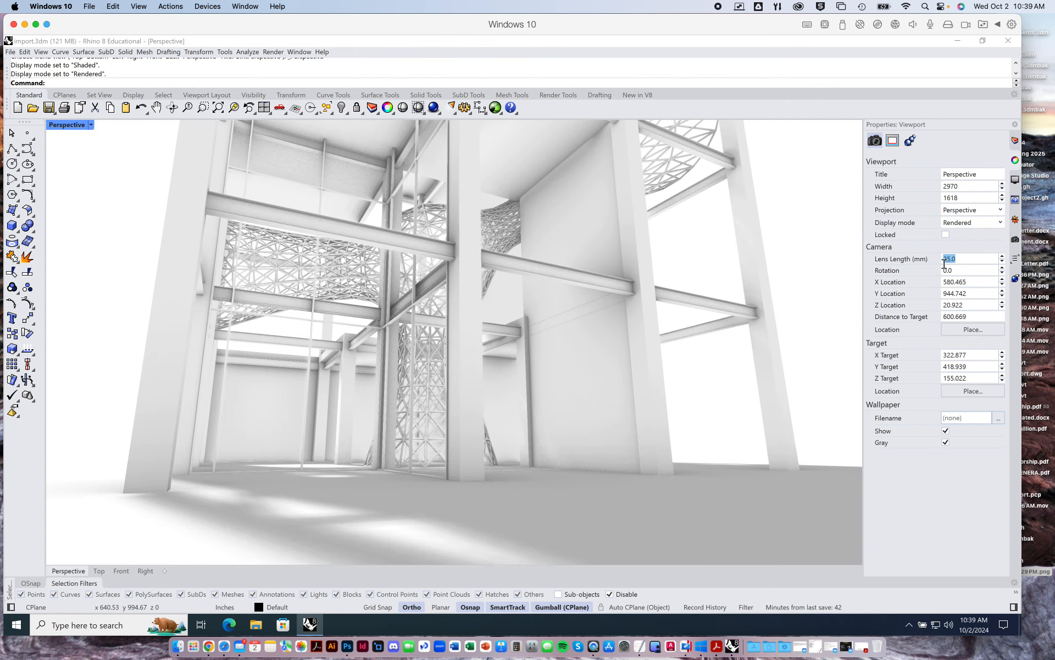
Bring the perspective view closer to the building's corner and set the camera's lens length to 18 mm.
mouse_move(625, 382)
right_mouse_down()
mouse_move(625, 400)
mouse_move(632, 396)
right_mouse_up()
scroll(387, 428, "up", 2)
right_click_drag(387, 427, 423, 392)
left_click(957, 258)
type("18")
key("Return")
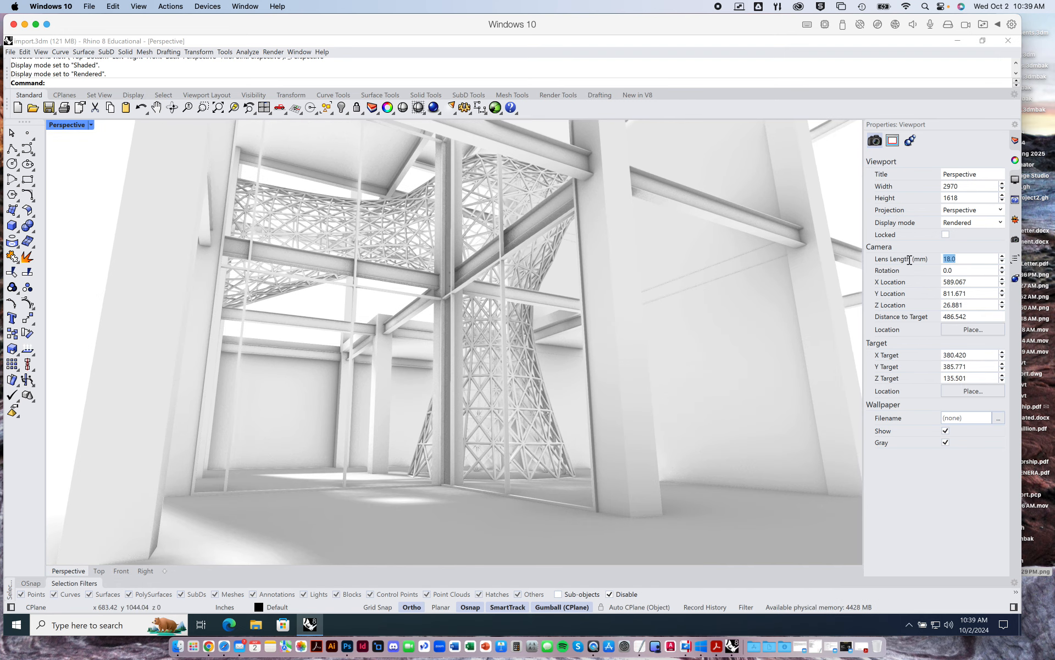
Set the camera's lens length to 15 mm and frame an interior perspective of the lattice tower.
left_click(962, 257)
double_click(937, 258)
type("15")
key("Return")
right_click_drag(568, 388, 546, 391)
scroll(463, 394, "up", 4)
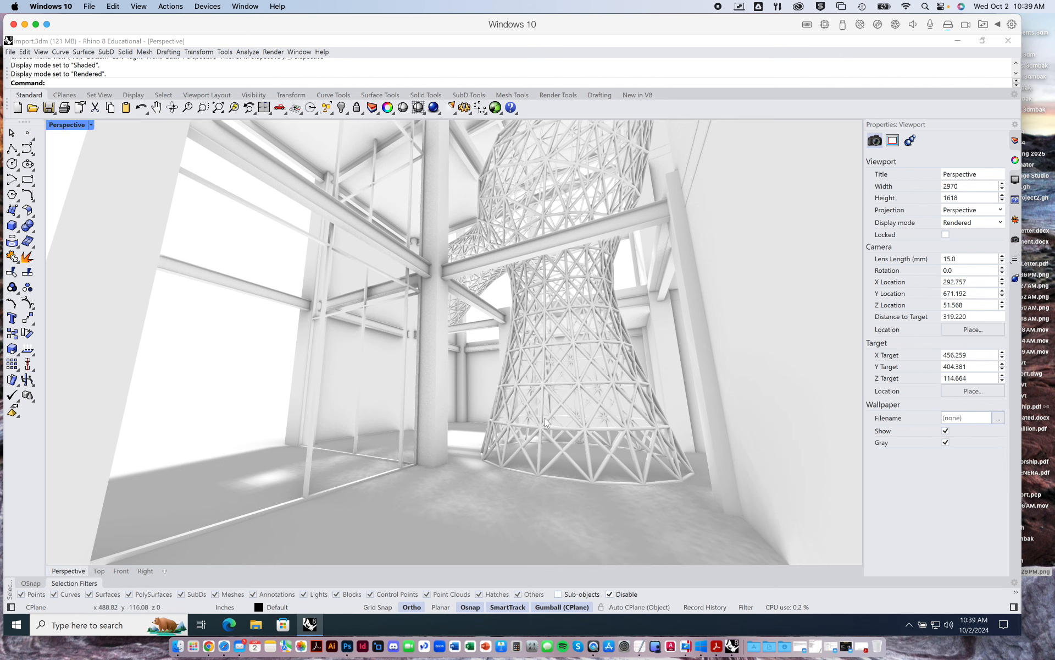
scroll(545, 417, "down", 5)
scroll(545, 418, "up", 8)
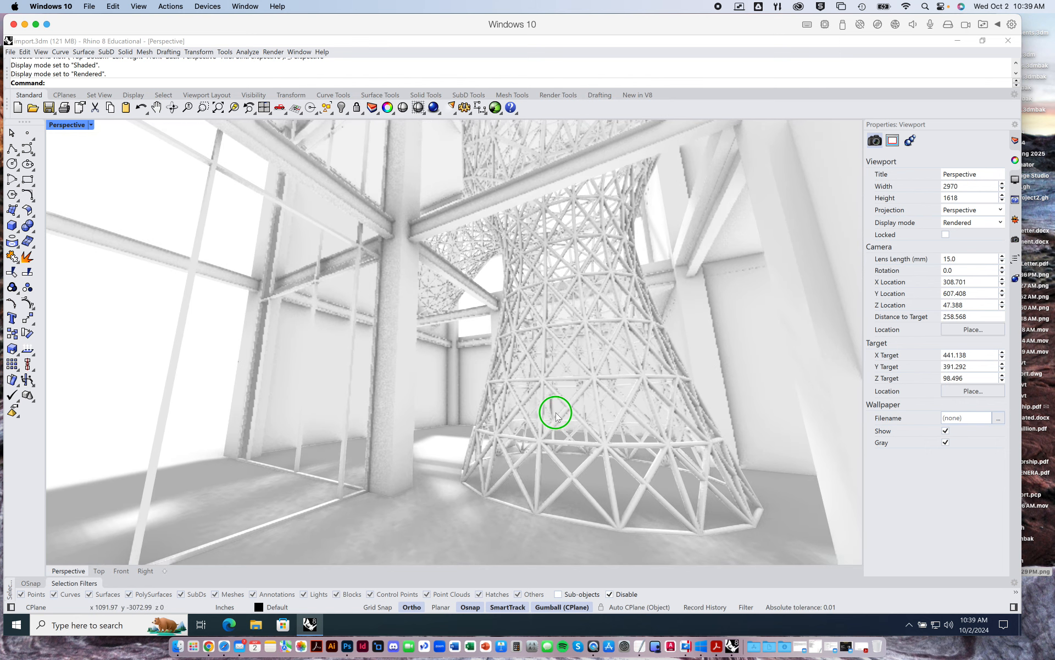
right_click_drag(556, 412, 558, 410, "shift")
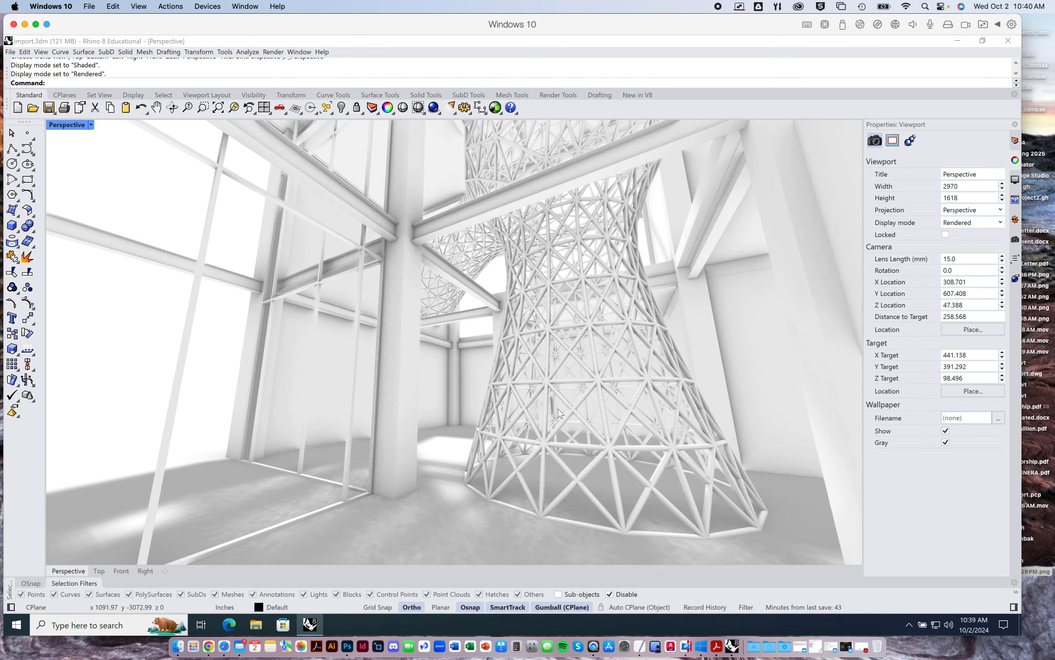
right_click_drag(556, 370, 562, 365, "ctrl")
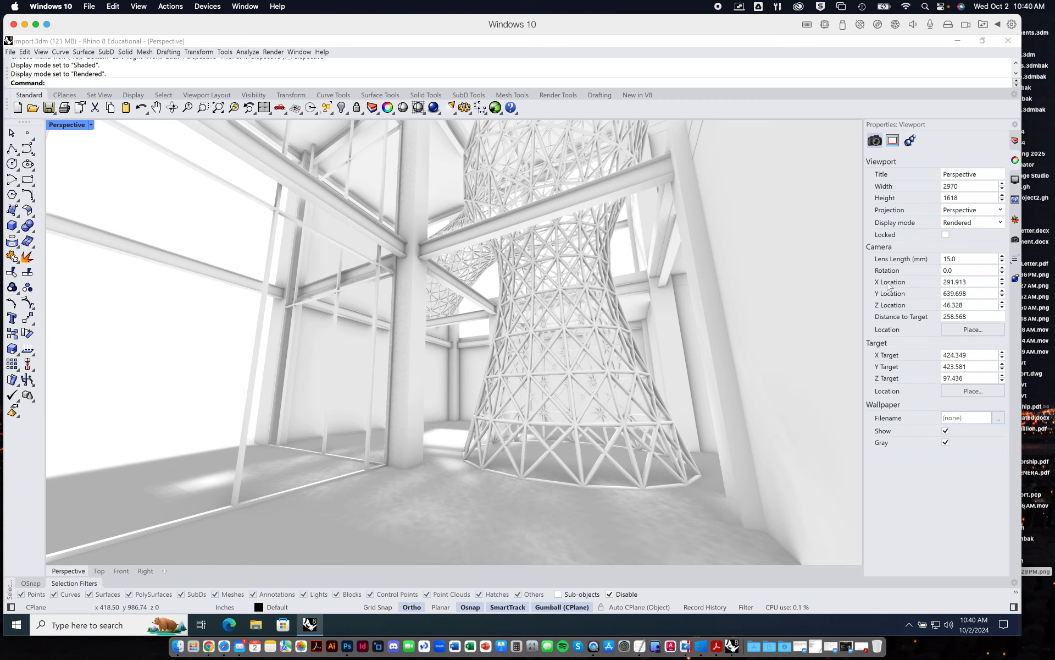
Look over the preset views available for the perspective viewport and open the manager of saved named views.
left_click(91, 125)
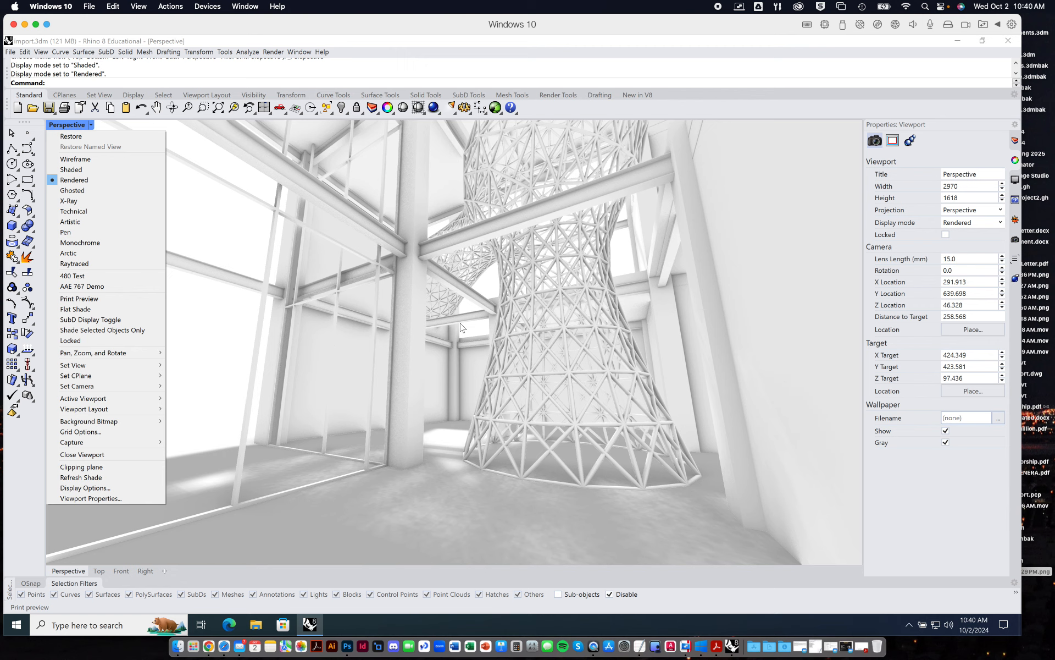
mouse_move(104, 369)
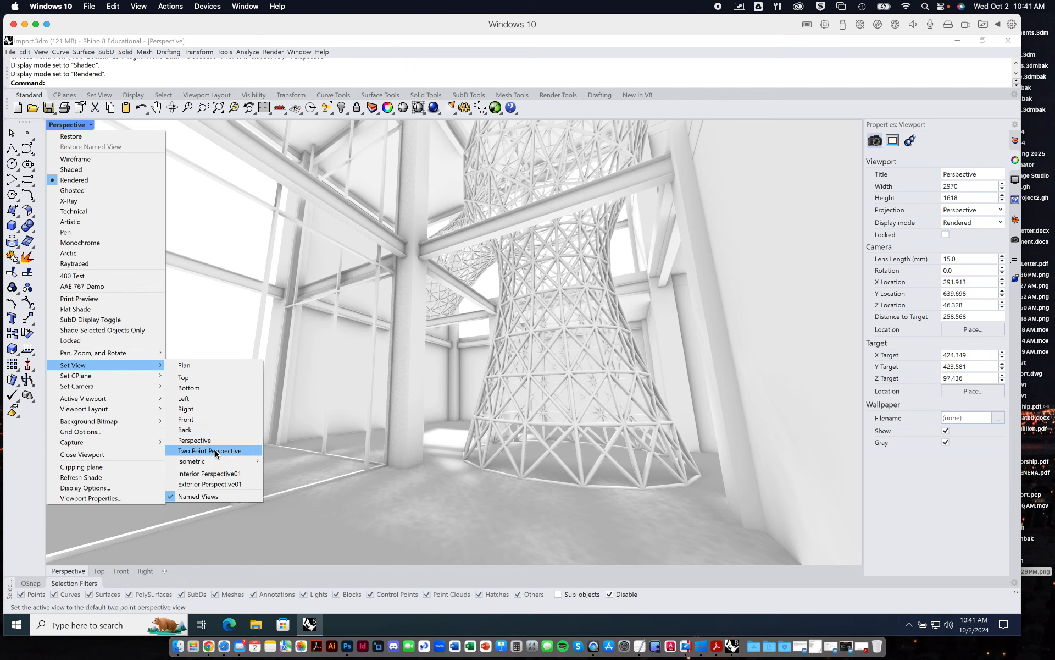
mouse_move(222, 463)
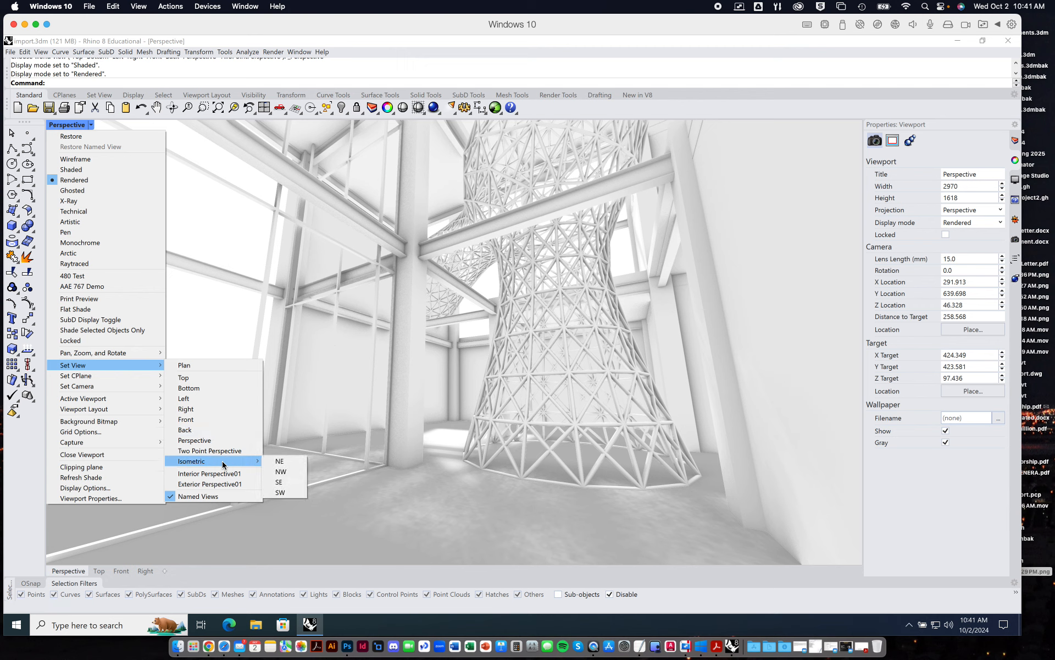
left_click(220, 496)
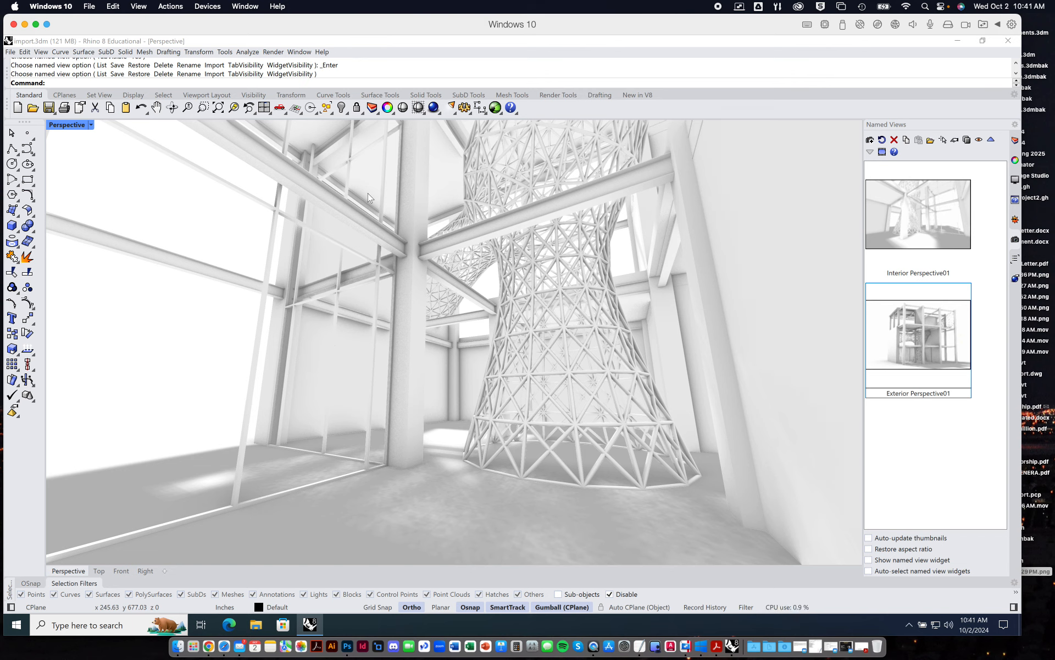
left_click_drag(949, 124, 919, 172)
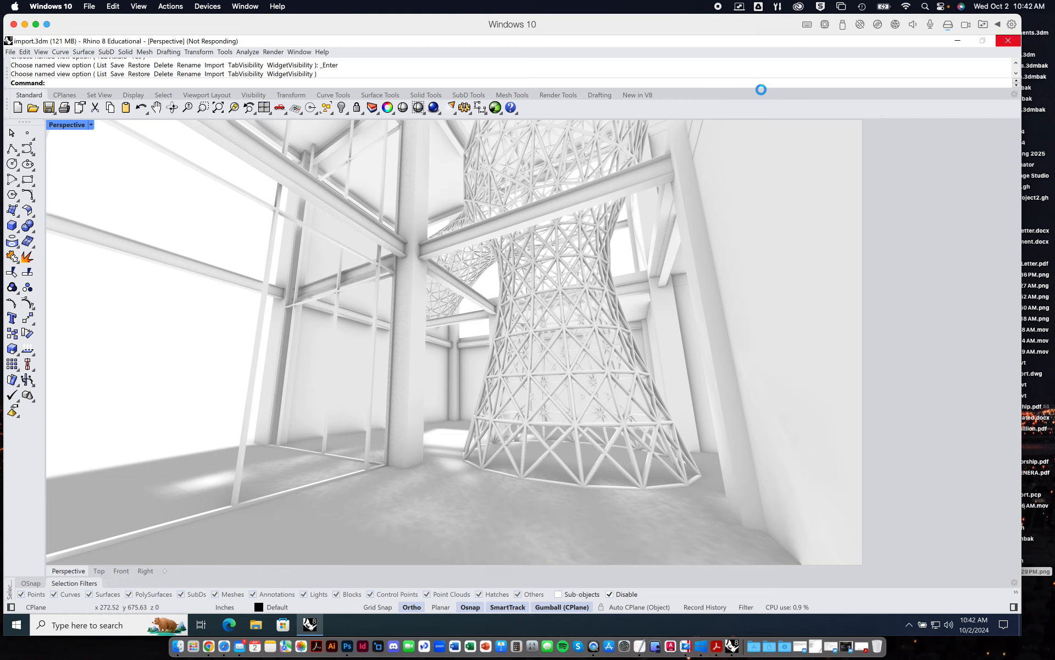
Switch from Rhino to Photoshop with the interiorPerspectiveBaseRendering01.psd document.
mouse_move(1054, 1)
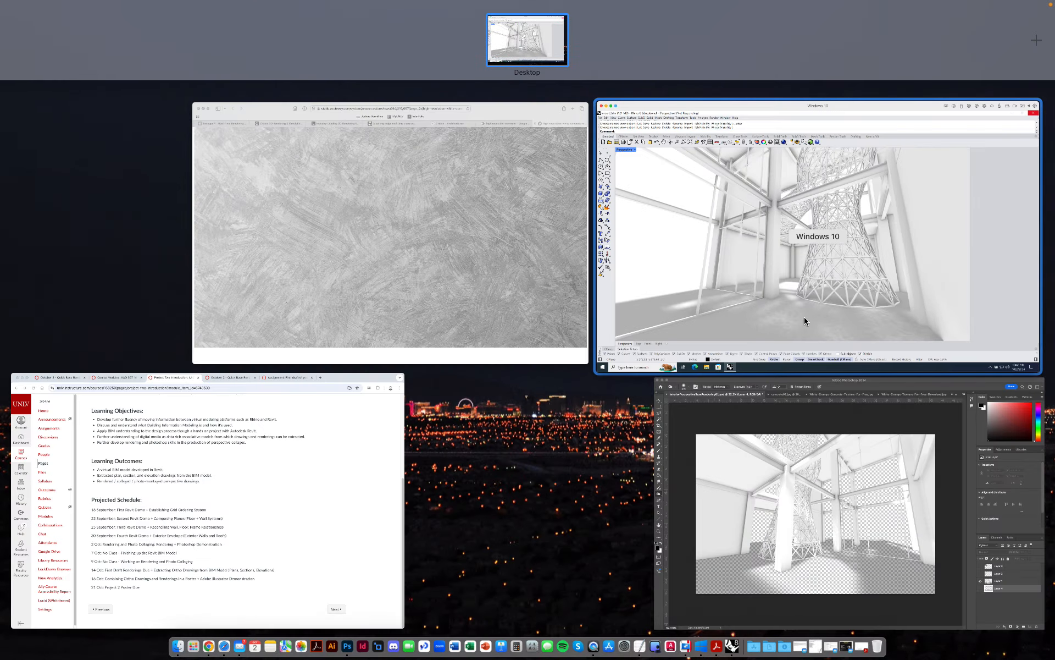
left_click(822, 235)
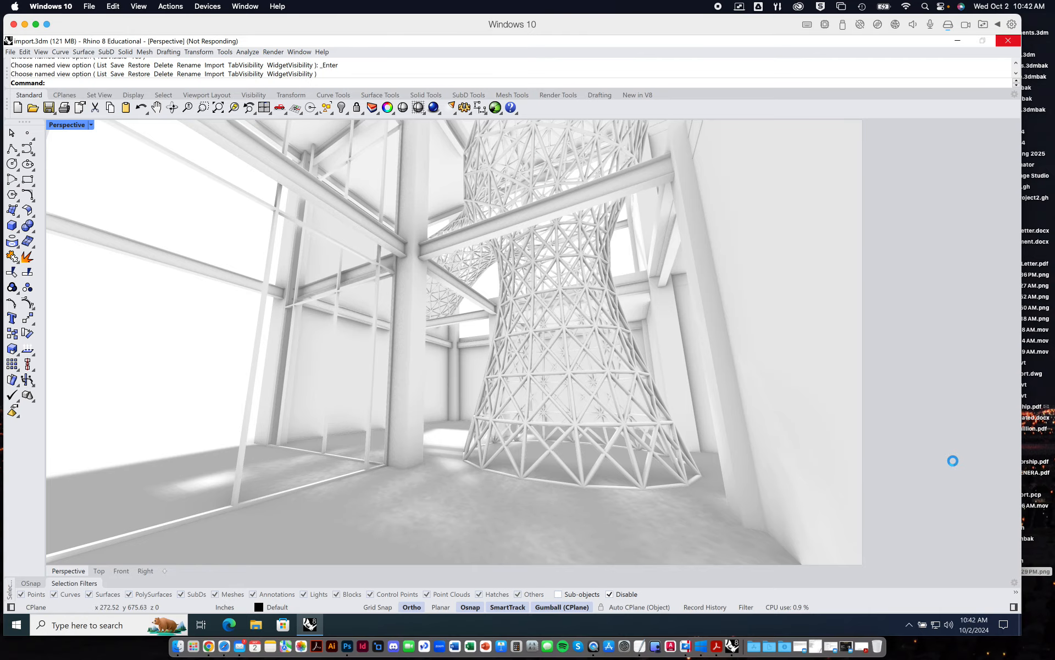
key("ctrl+Up")
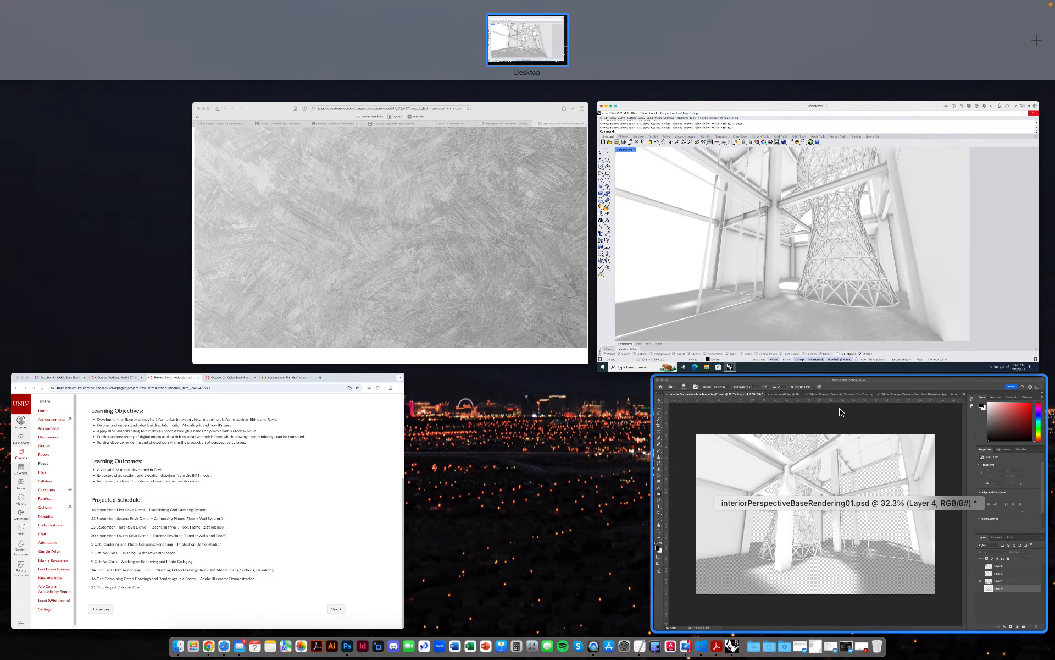
left_click(838, 415)
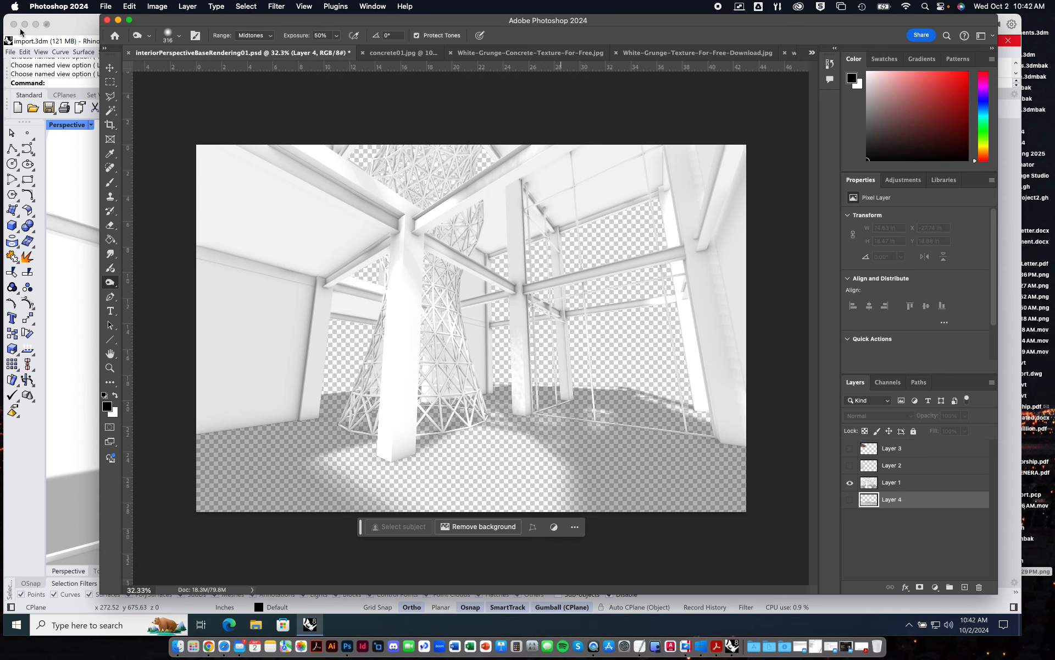
left_click(42, 52)
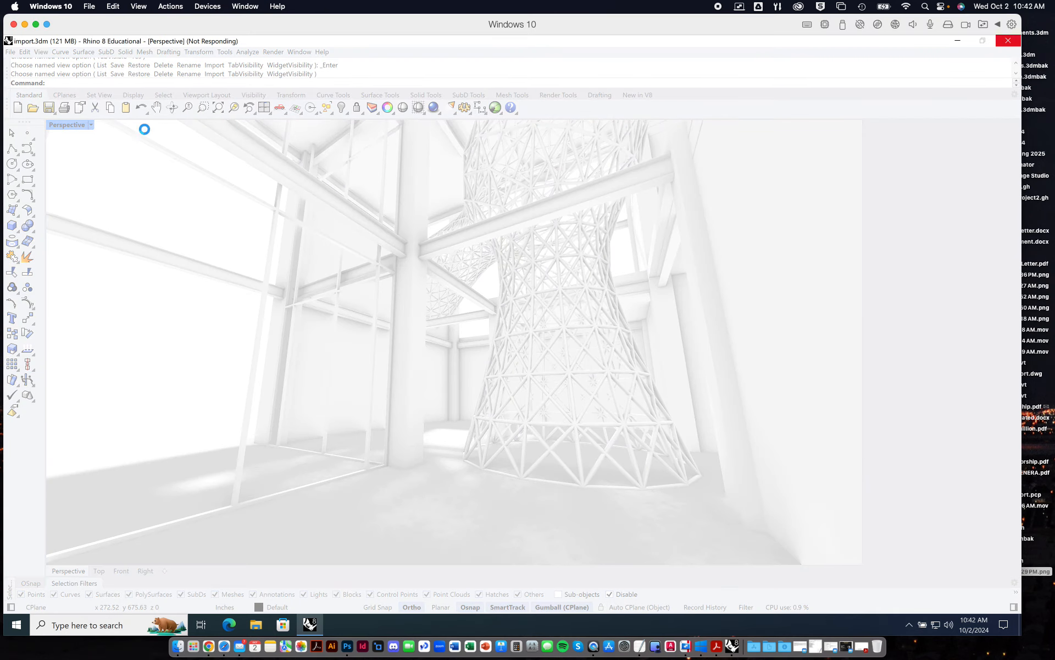
mouse_move(1054, 0)
left_click(756, 216)
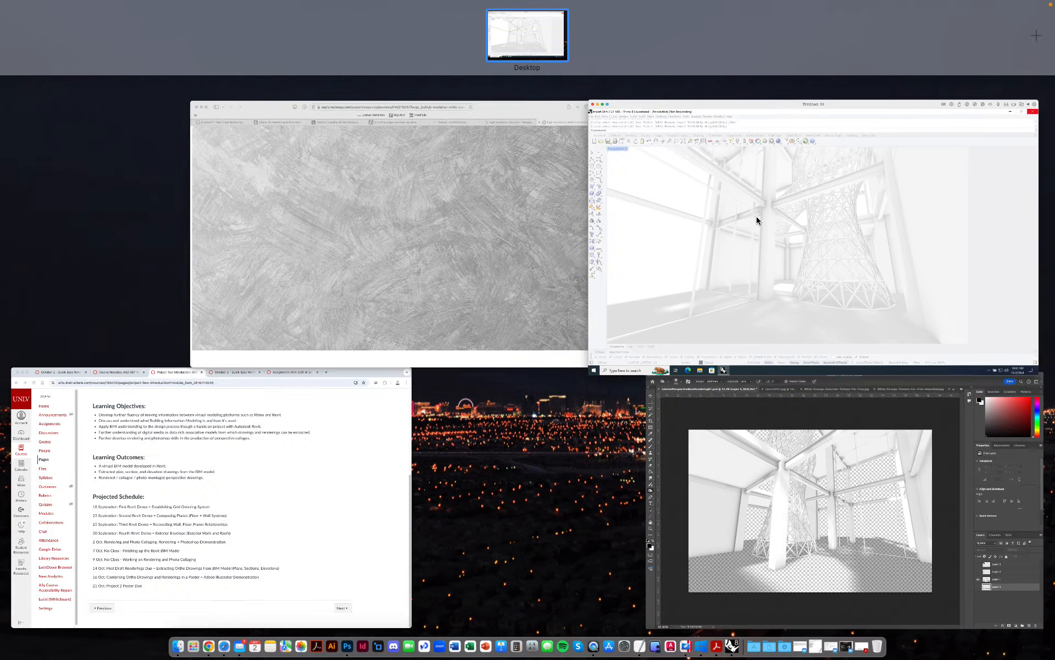
mouse_move(1054, 1)
left_click(852, 479)
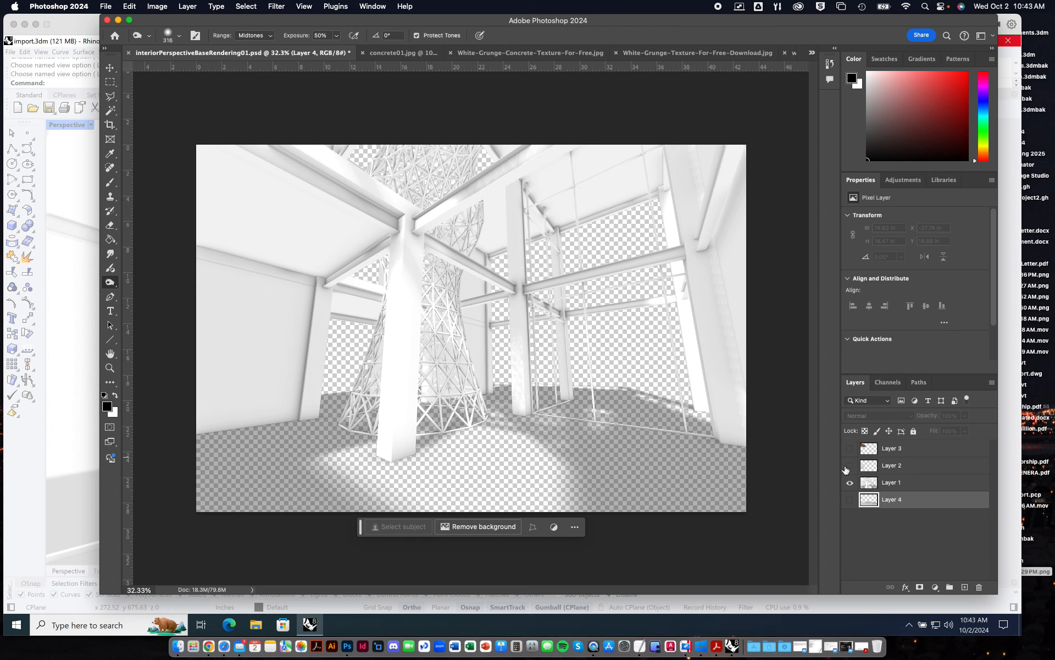
Show the floor, wall and ceiling texture layers (Layer 4, Layer 2 and Layer 3) over the base rendering, then hide all three again.
left_click(850, 500)
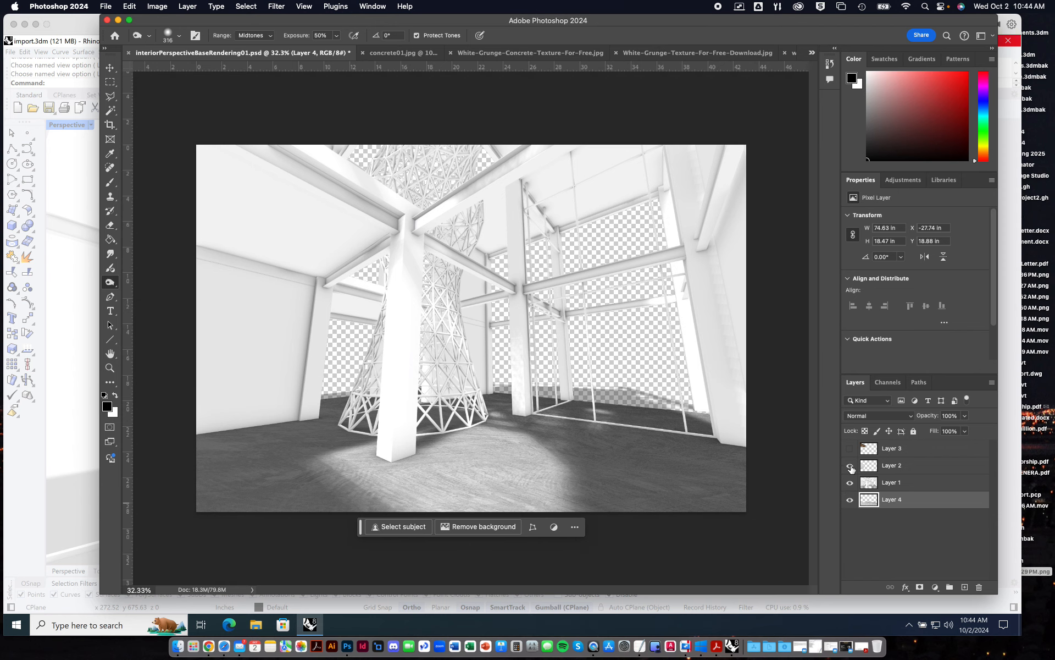
left_click(850, 467)
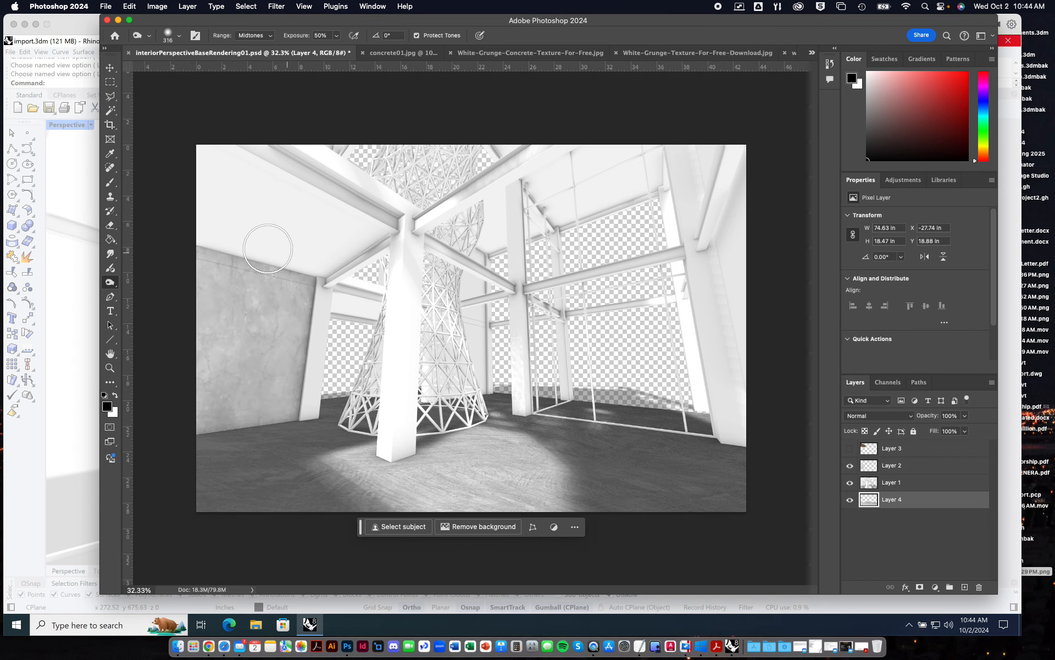
left_click(850, 467)
left_click(850, 467)
left_click(850, 449)
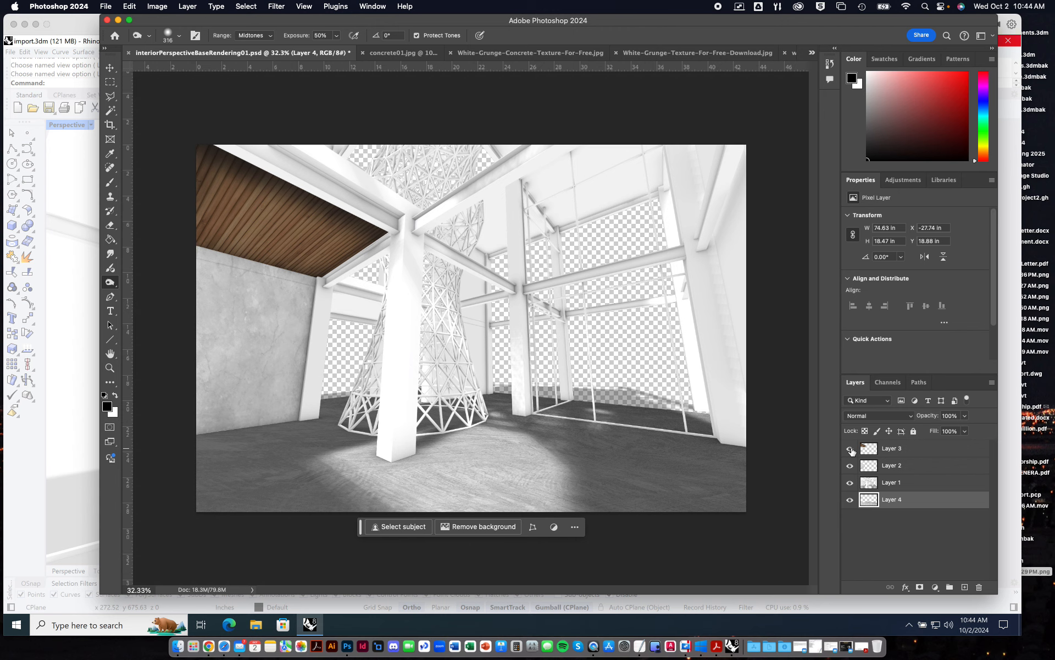
left_click(850, 449)
left_click(850, 466)
left_click(850, 499)
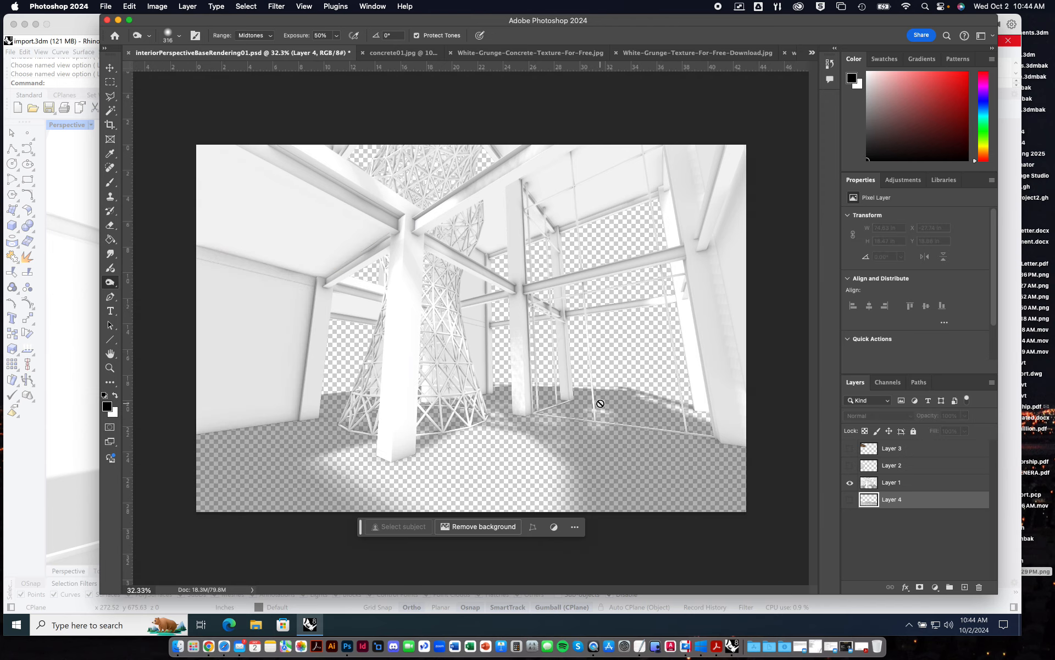
Examine the high-resolution white concrete texture image in Safari and return to Photoshop.
key("ctrl+Up")
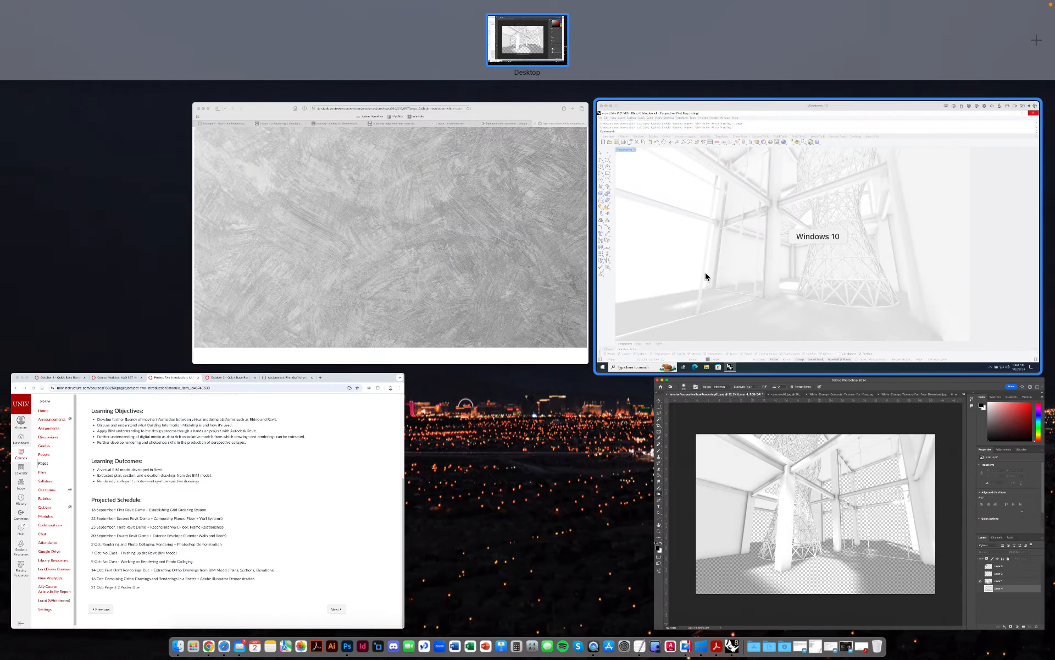
left_click(405, 236)
left_click_drag(239, 29, 238, 28)
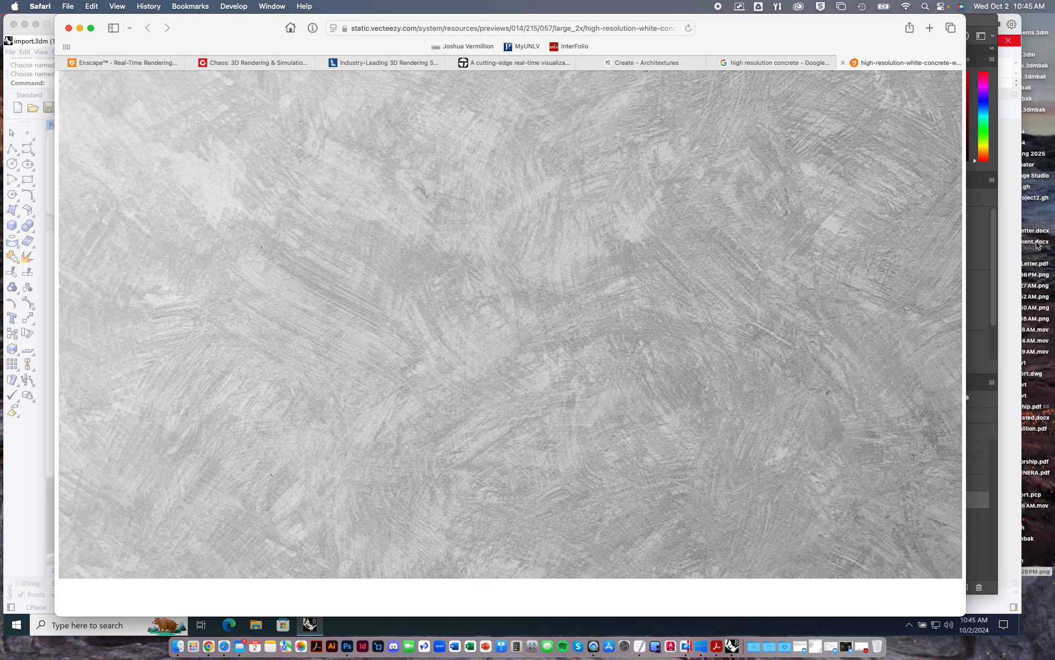
left_click(968, 294)
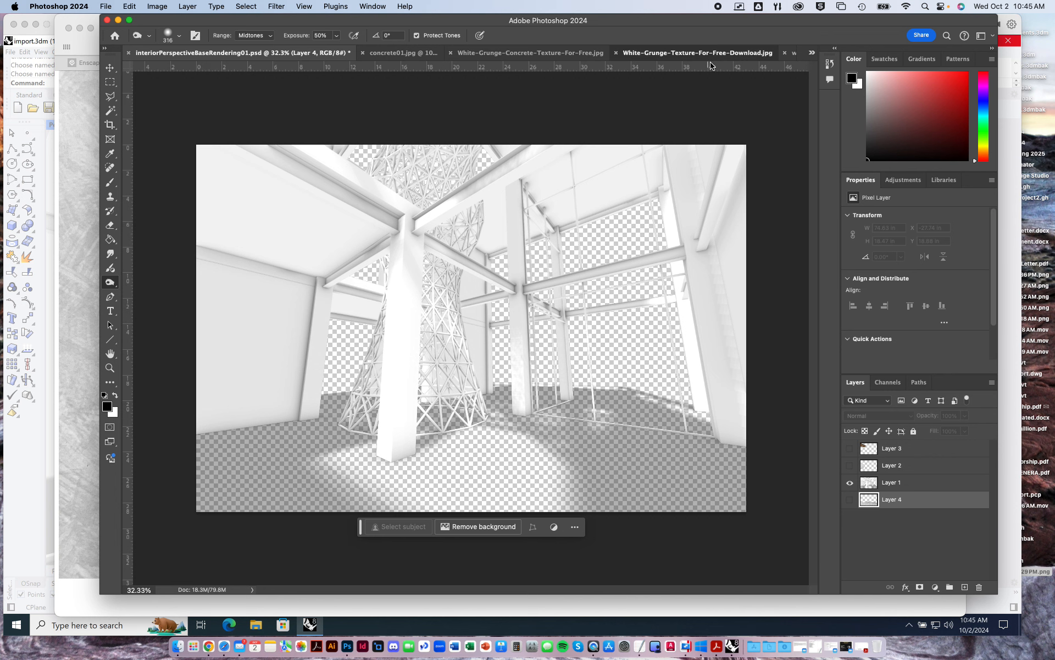
Select the entire high-resolution white concrete wall texture image and return to the interiorPerspectiveBaseRendering01.psd document.
left_click(715, 53)
left_click(812, 53)
left_click(800, 112)
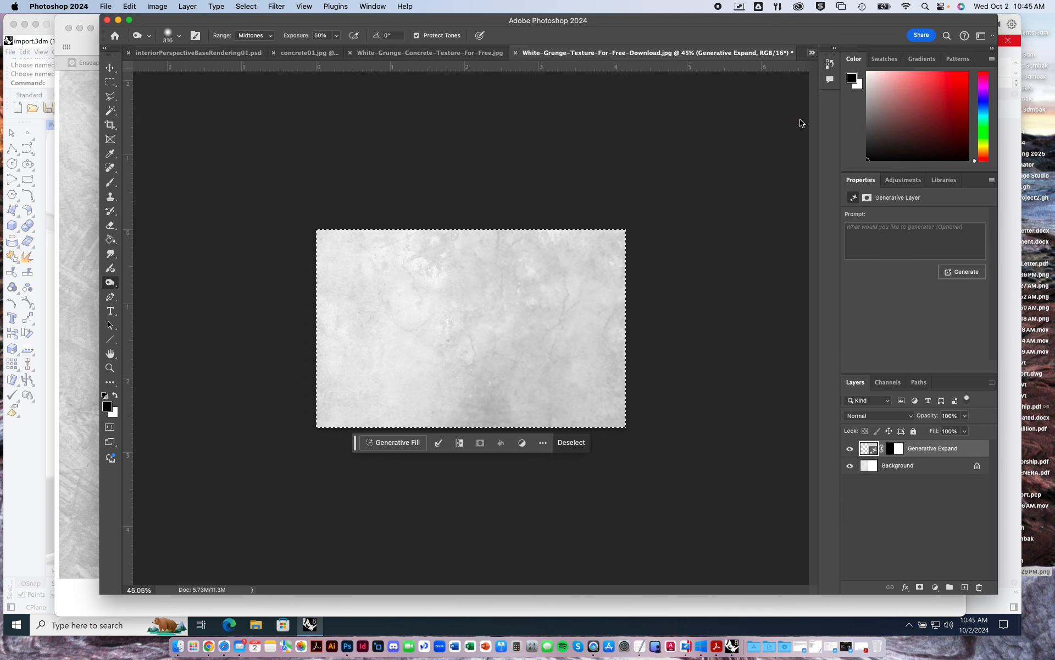
left_click(110, 81)
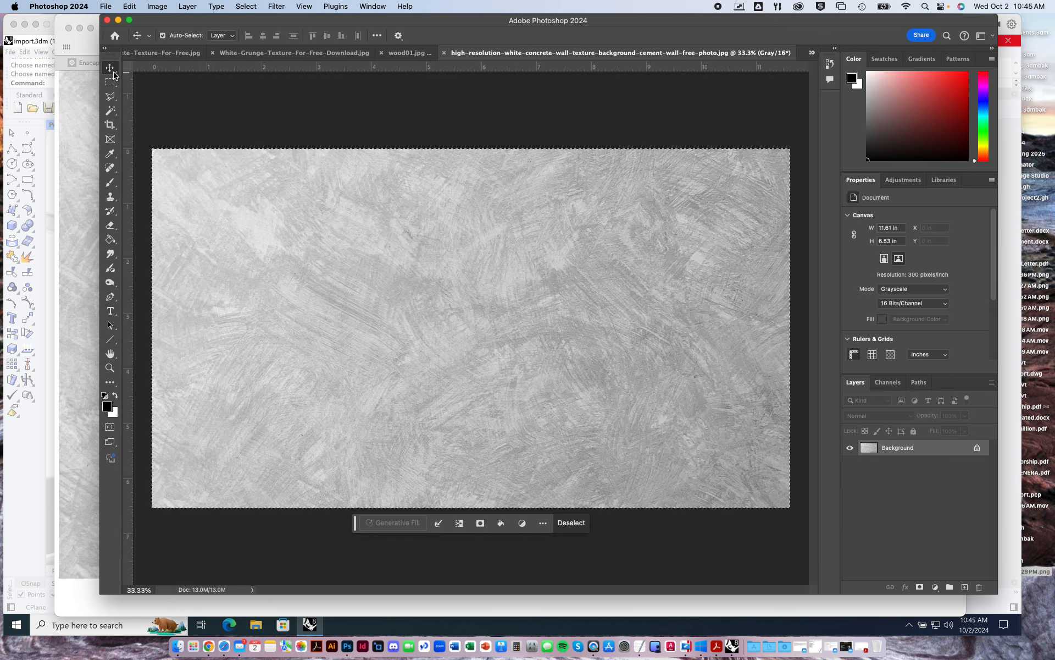
left_click(221, 117)
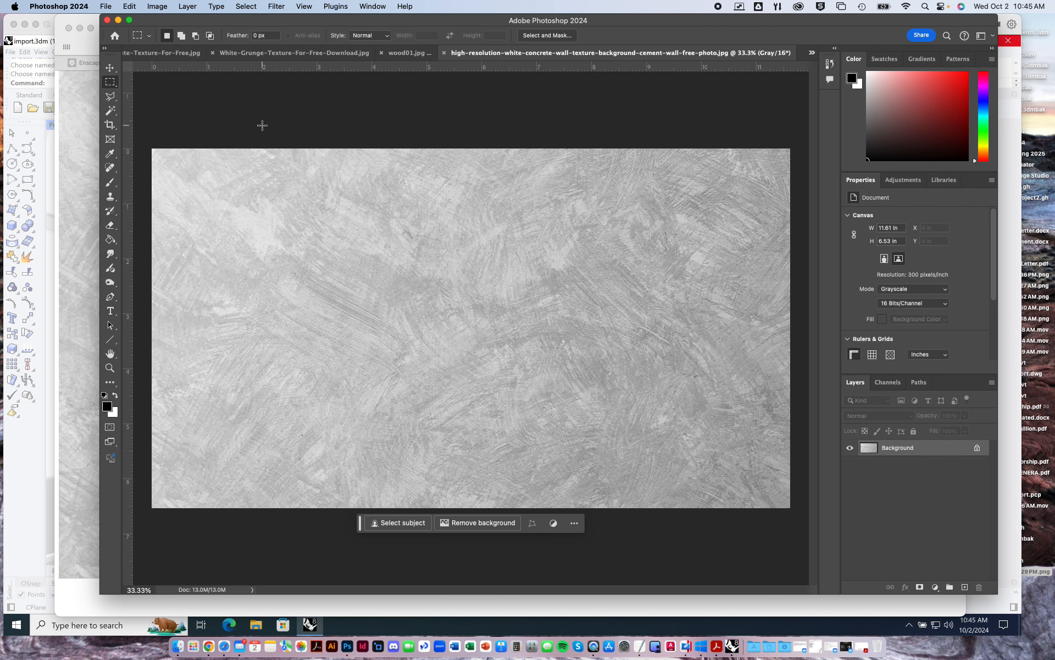
key("super+a")
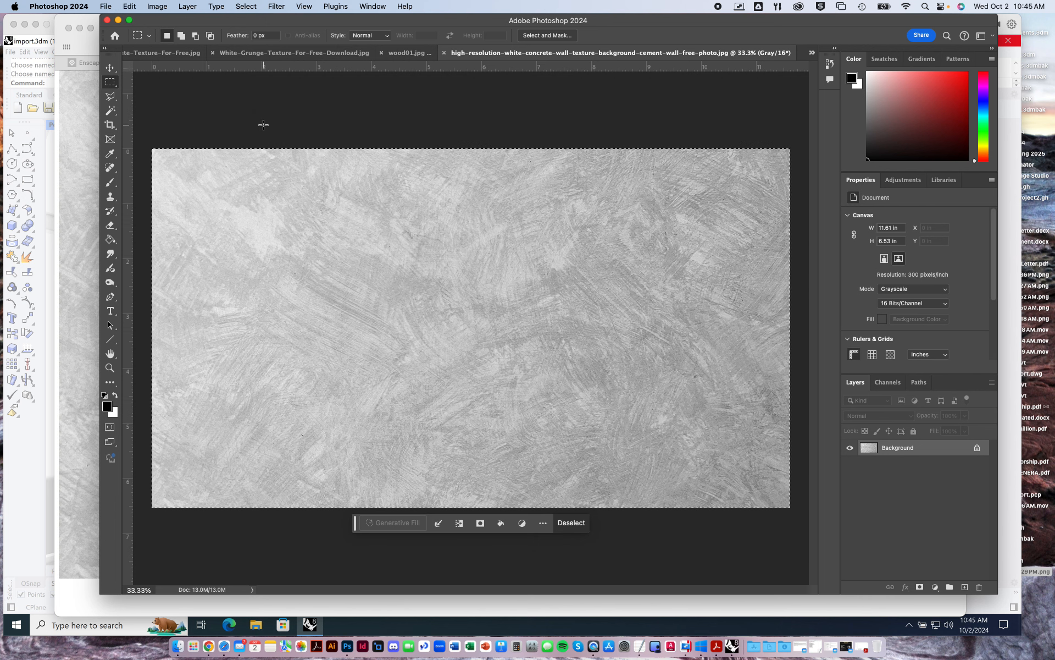
left_click(812, 55)
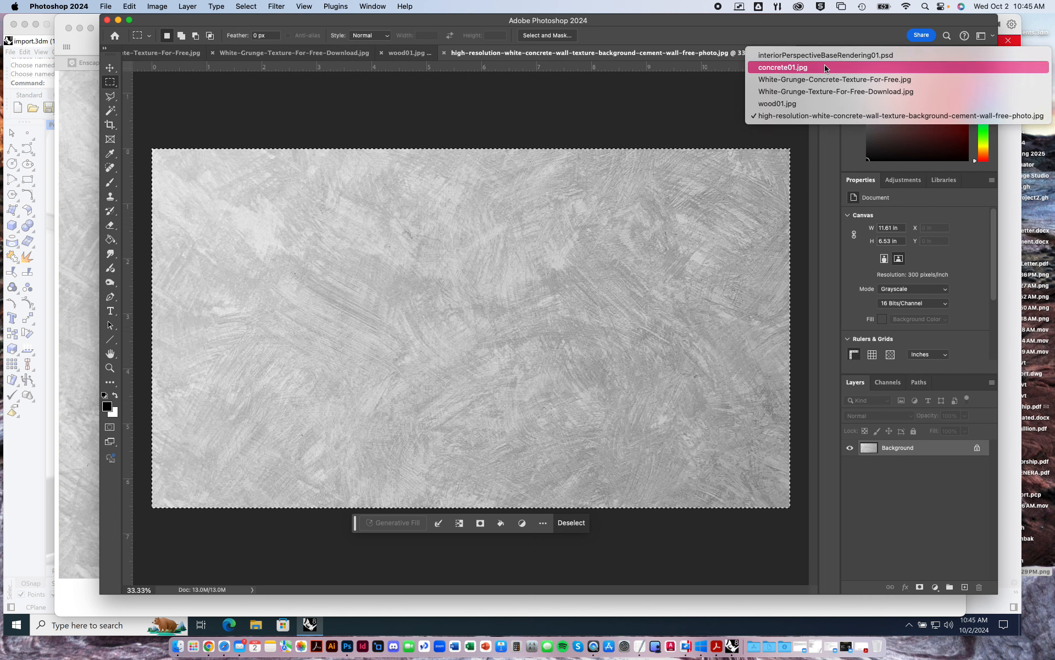
left_click(817, 53)
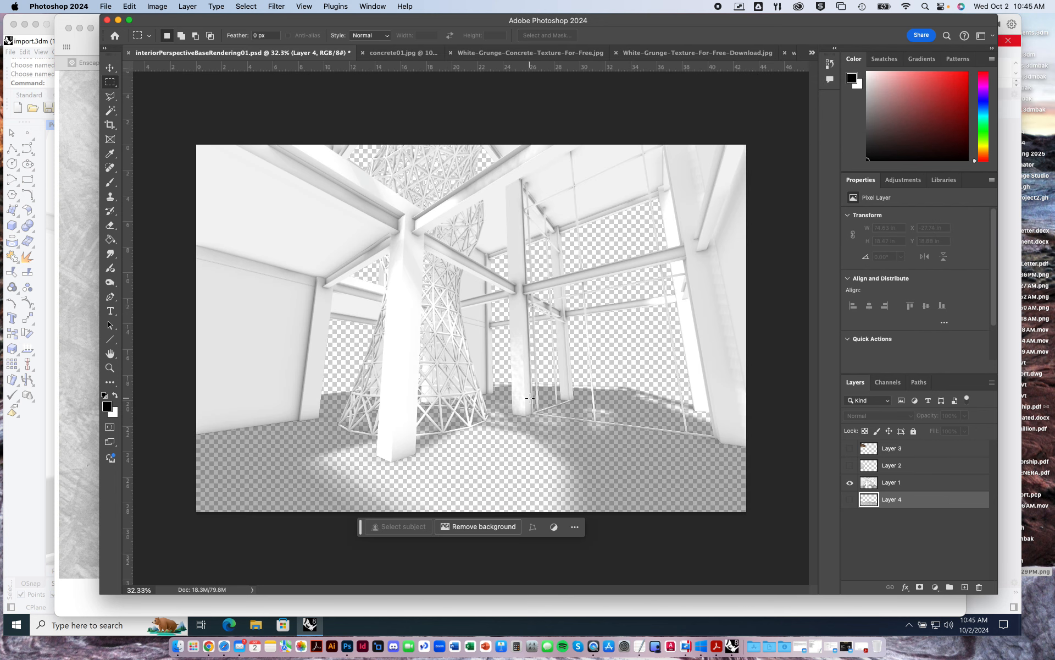
Paste the white concrete texture as a new layer above all other layers and shift it over the rendering.
key("super+v")
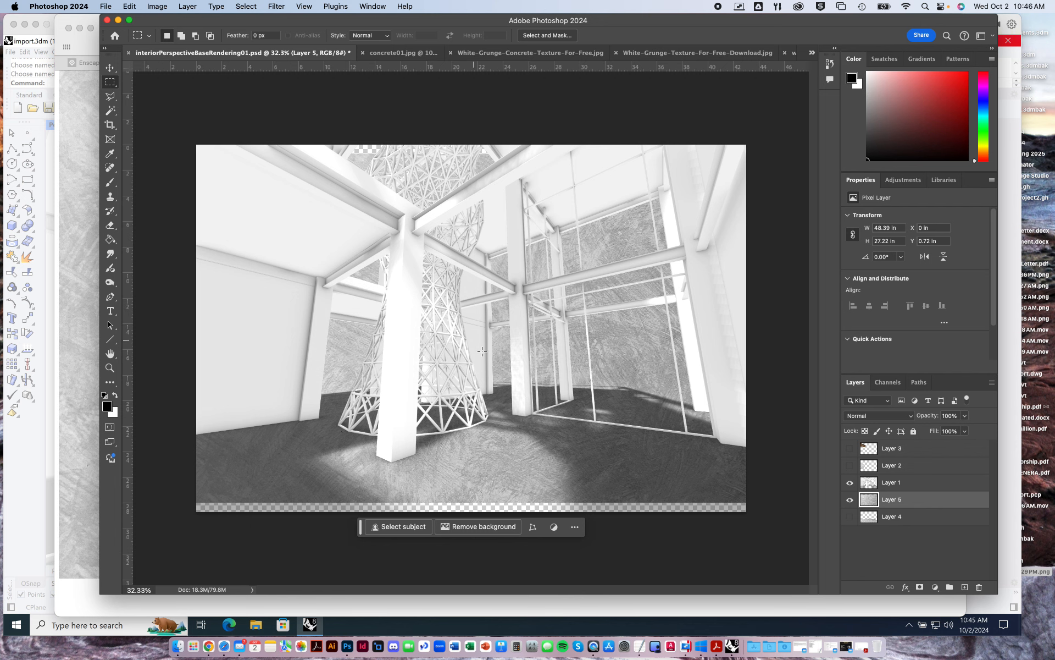
left_click_drag(895, 500, 893, 437)
left_click(110, 67)
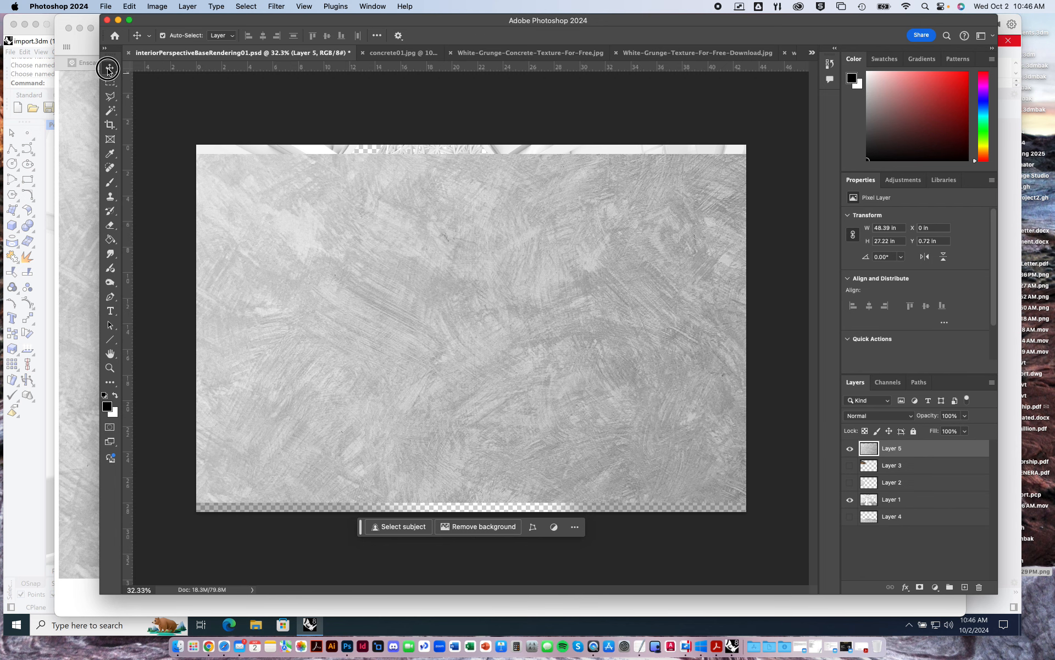
mouse_move(401, 244)
left_mouse_down()
mouse_move(506, 307)
mouse_move(388, 239)
left_mouse_up()
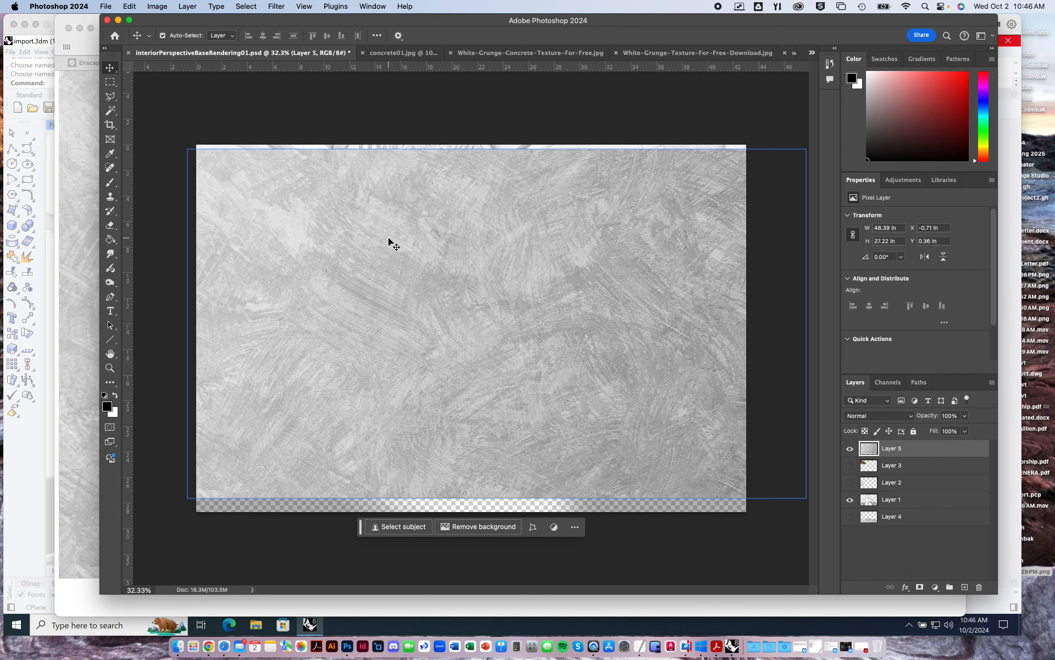
mouse_move(462, 272)
left_mouse_down()
mouse_move(537, 279)
mouse_move(477, 308)
mouse_move(451, 292)
left_mouse_up()
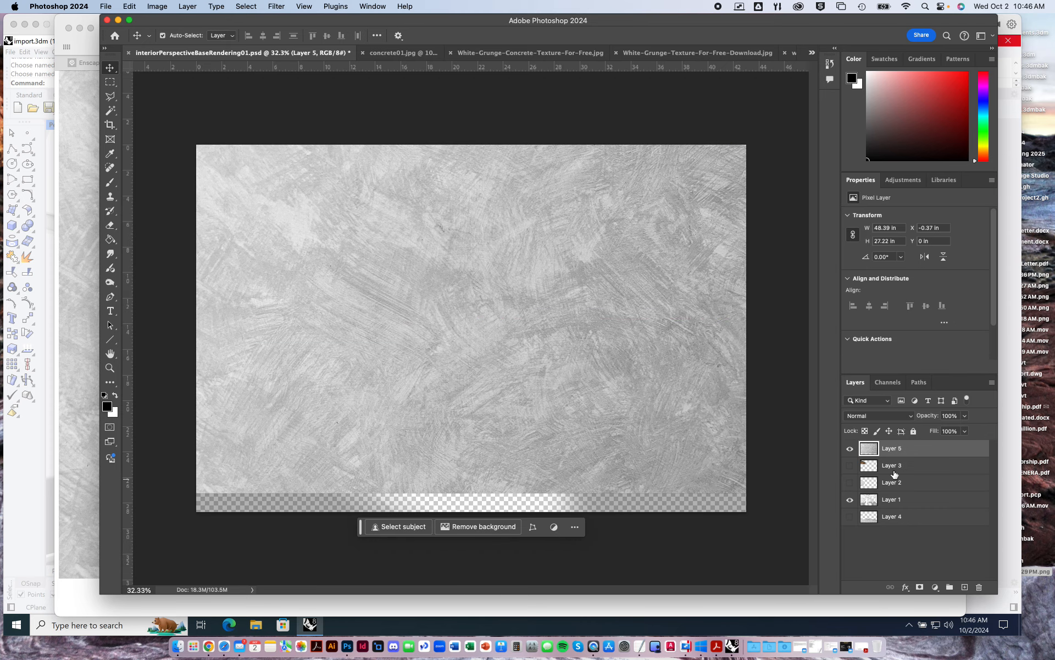
Lower Layer 5's opacity to 46% and reposition the texture over the rendering.
left_click(130, 6)
mouse_move(190, 271)
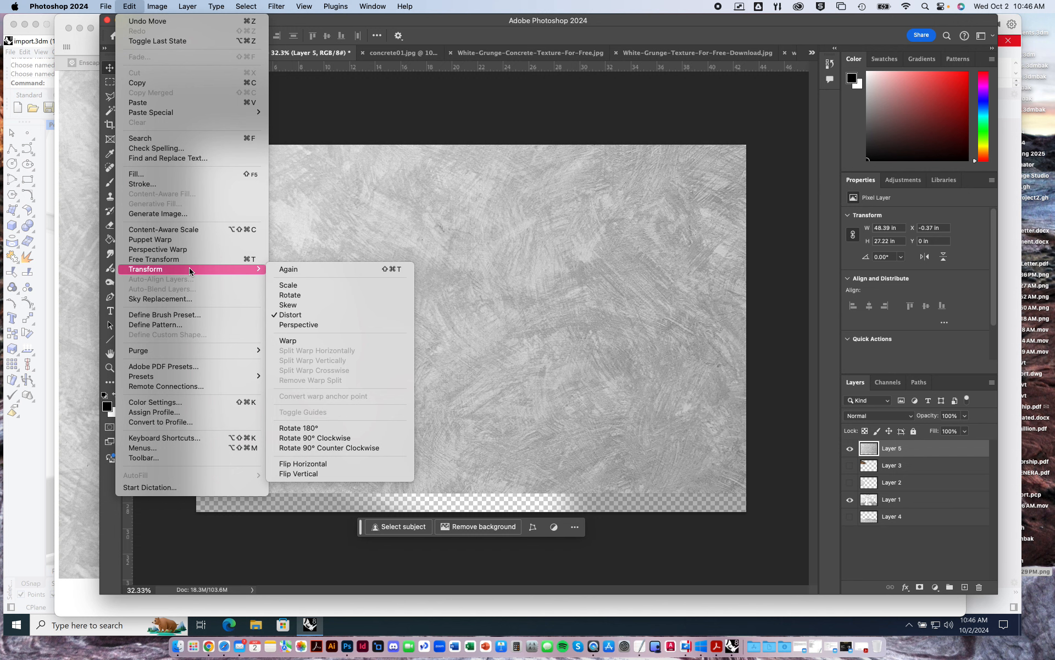
left_click(491, 8)
left_click(965, 415)
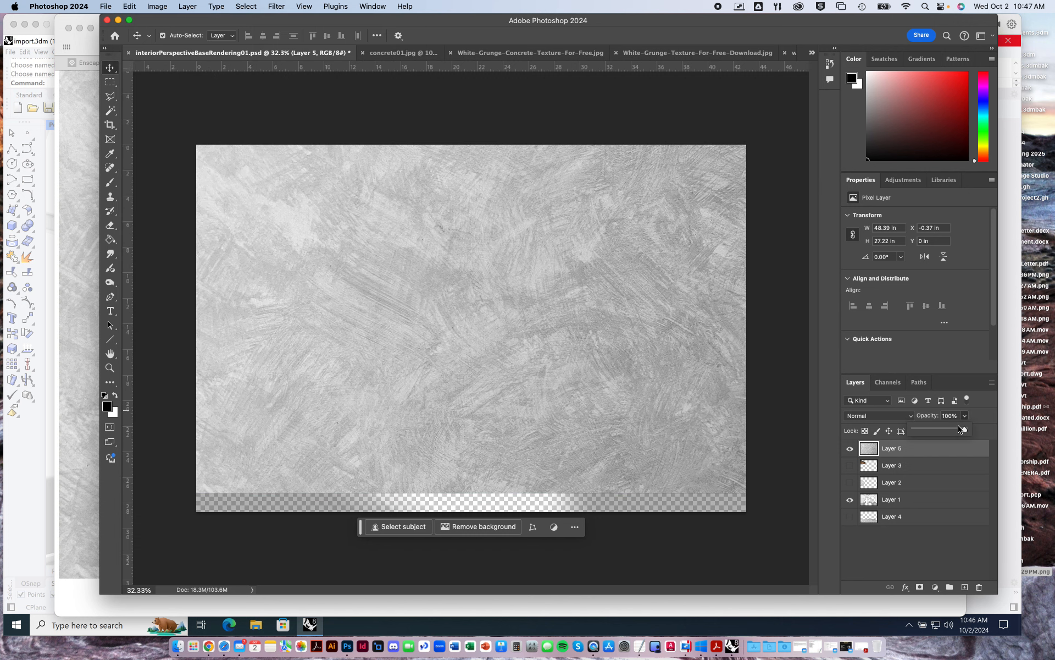
left_click_drag(968, 429, 937, 429)
mouse_move(531, 311)
left_mouse_down()
mouse_move(521, 335)
mouse_move(522, 322)
left_mouse_up()
Distort Layer 5 by pulling both upper corners of the texture down to the back edge of the floor.
left_click(132, 6)
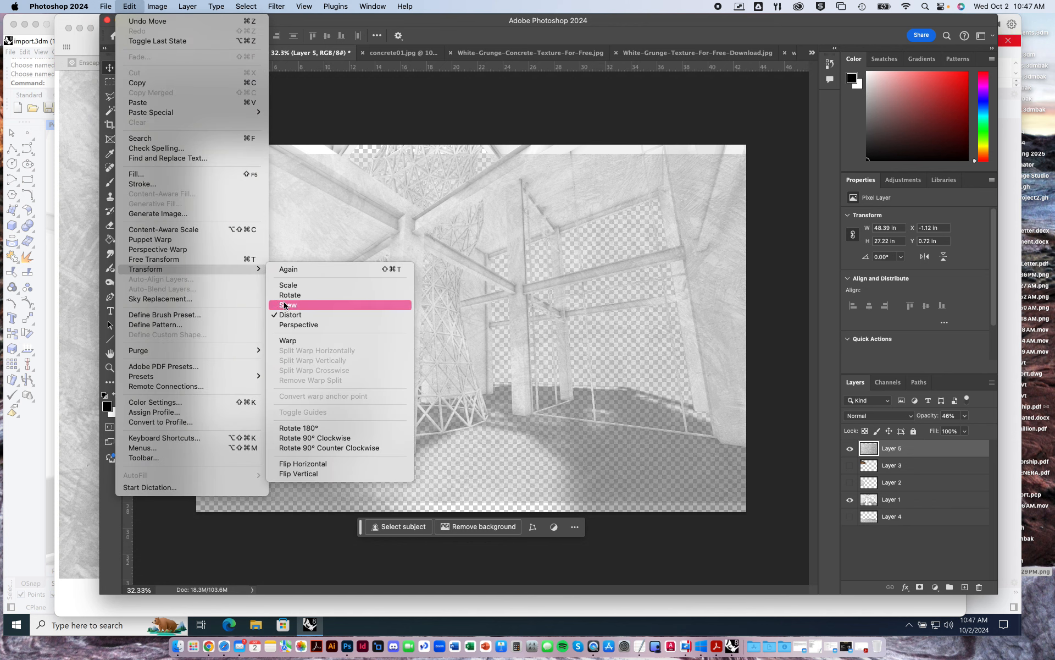
left_click(283, 316)
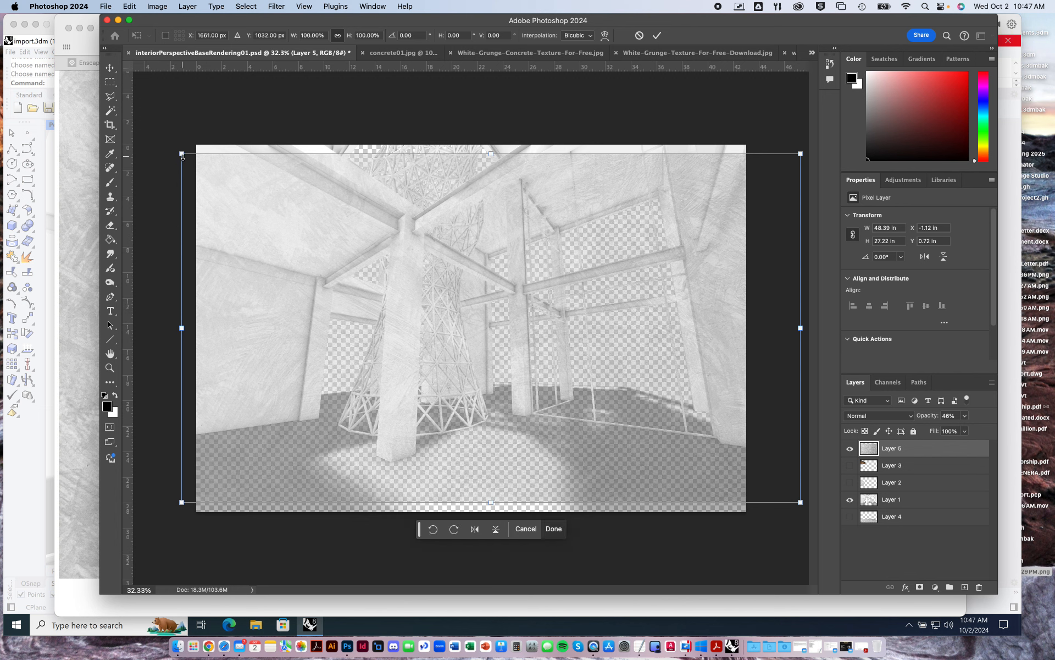
left_click_drag(182, 153, 442, 383)
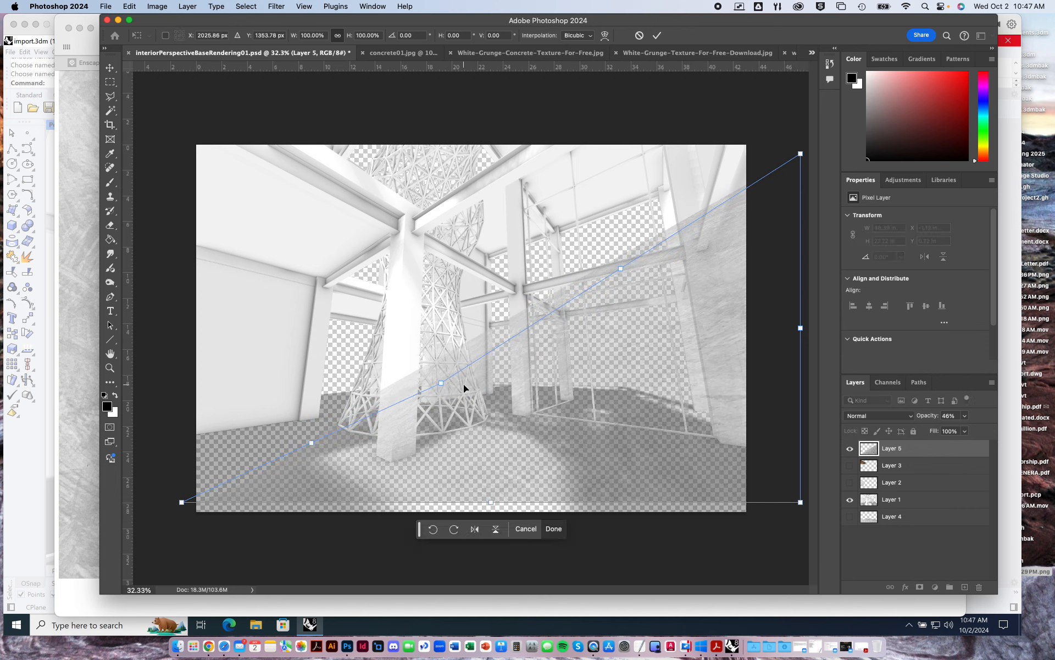
left_click_drag(800, 154, 717, 414)
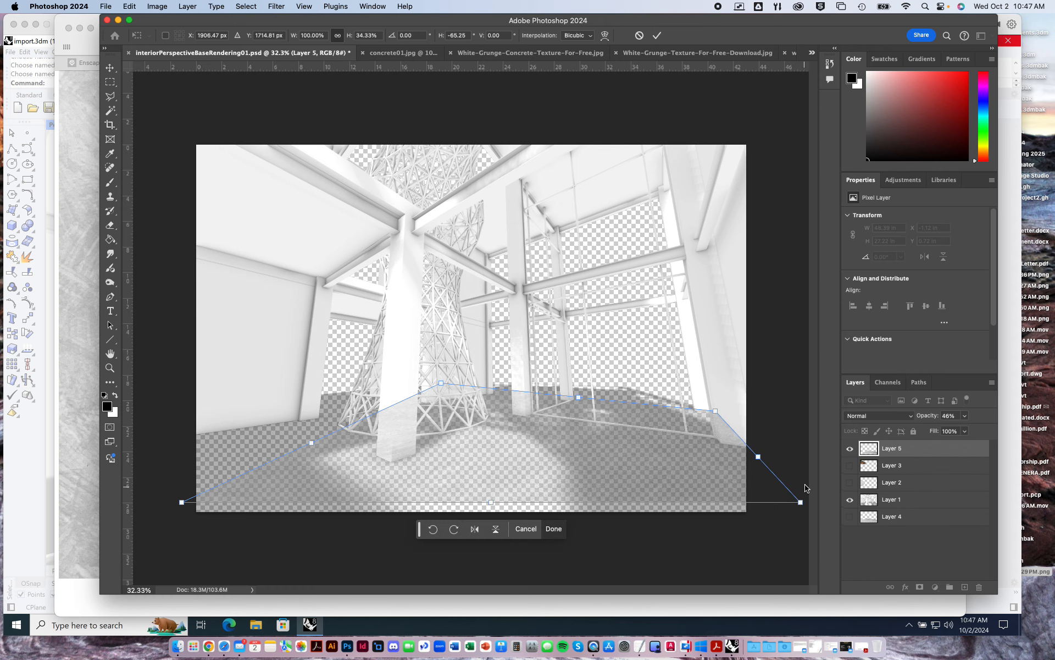
Pull the texture's lower-left corner up and outward beyond the canvas to follow the left edge of the floor.
key("super+minus")
key("super+minus")
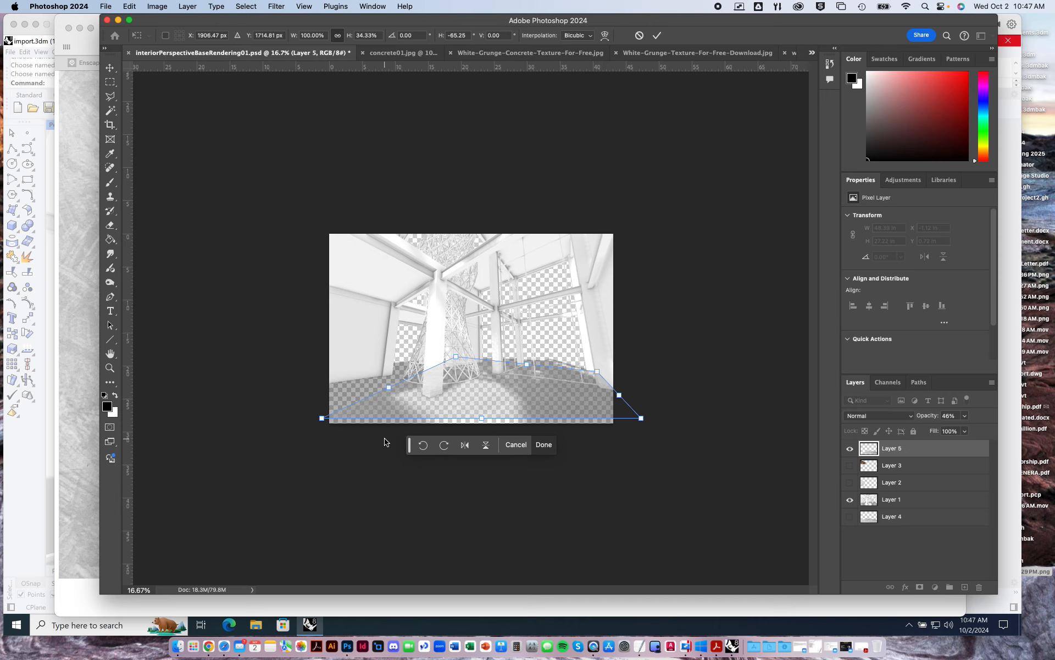
key("super+plus")
key("super+minus")
key("super+minus")
key("super+minus")
key("super+plus")
key("super+plus")
key("super+plus")
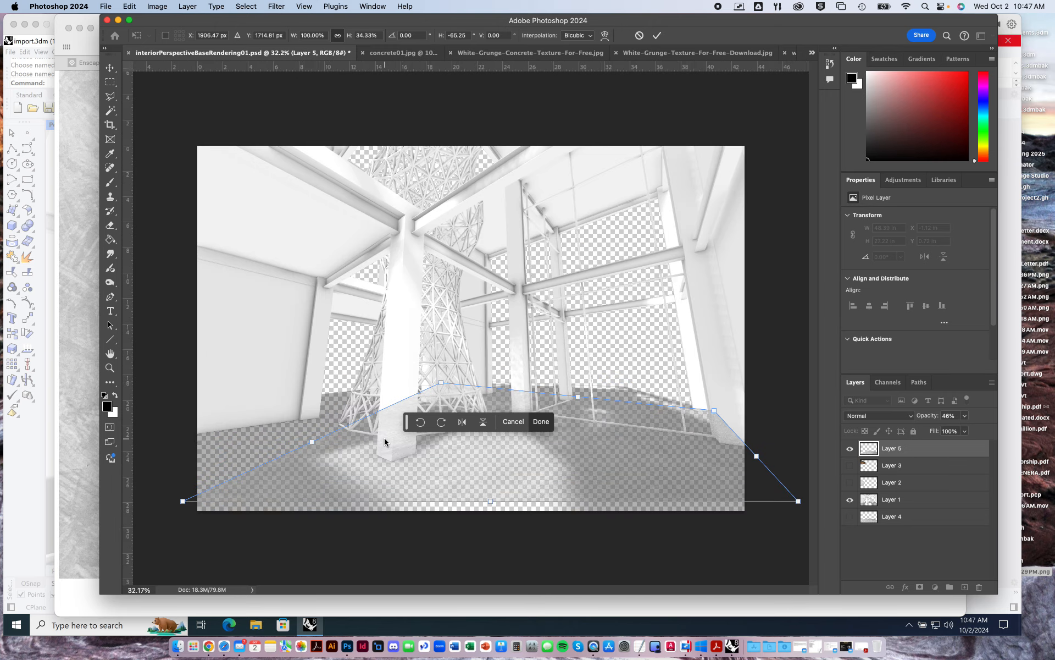
key("super+minus")
key("super+plus")
key("super+plus")
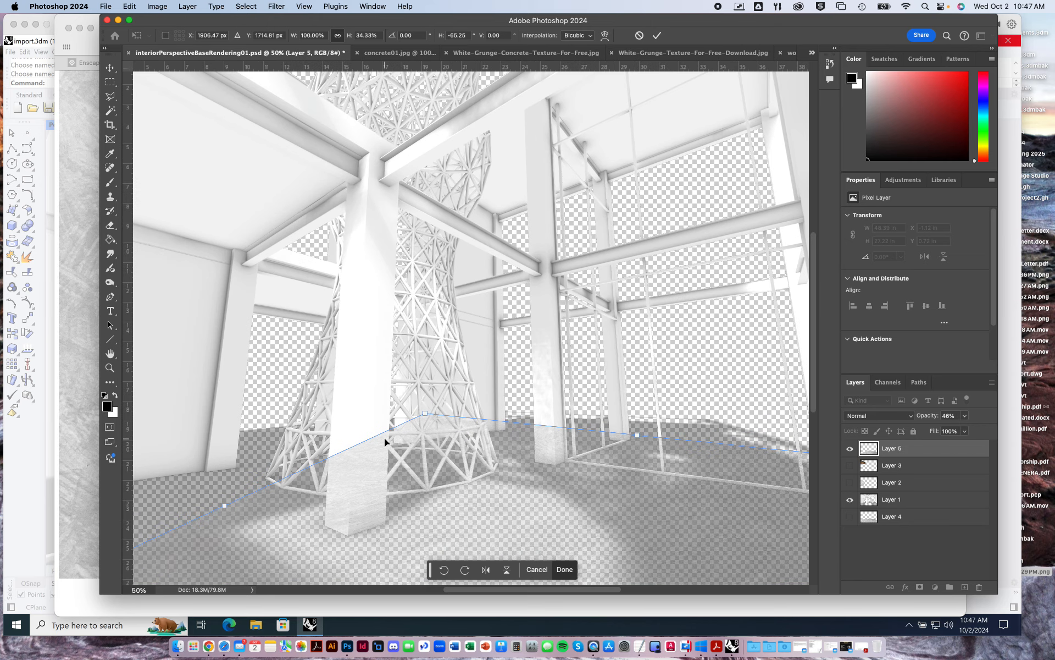
key("super+minus")
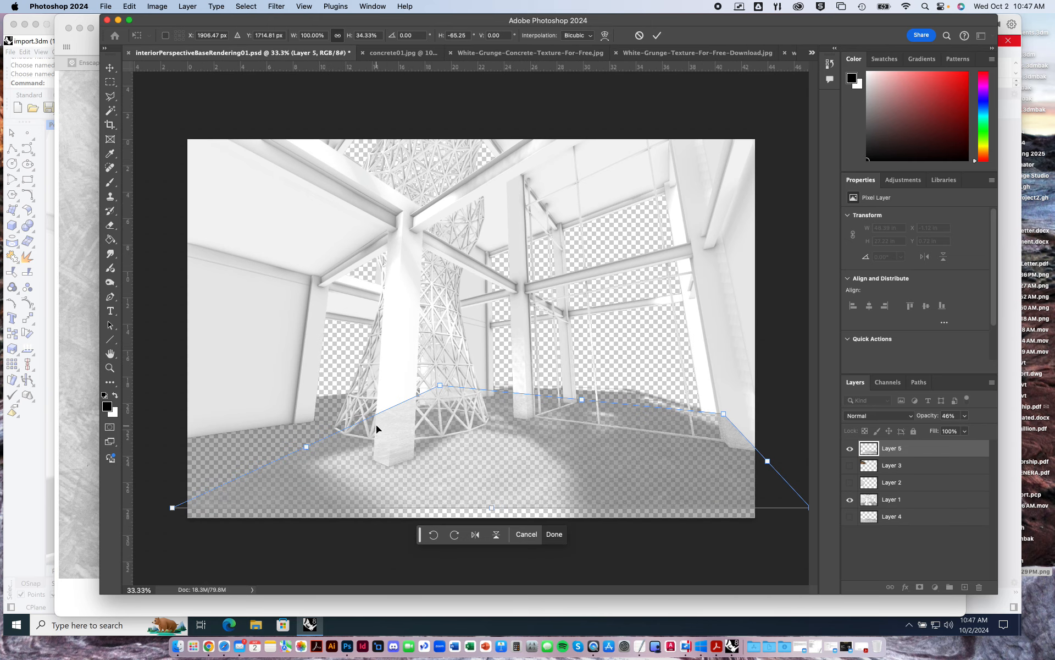
left_click_drag(173, 509, 121, 423)
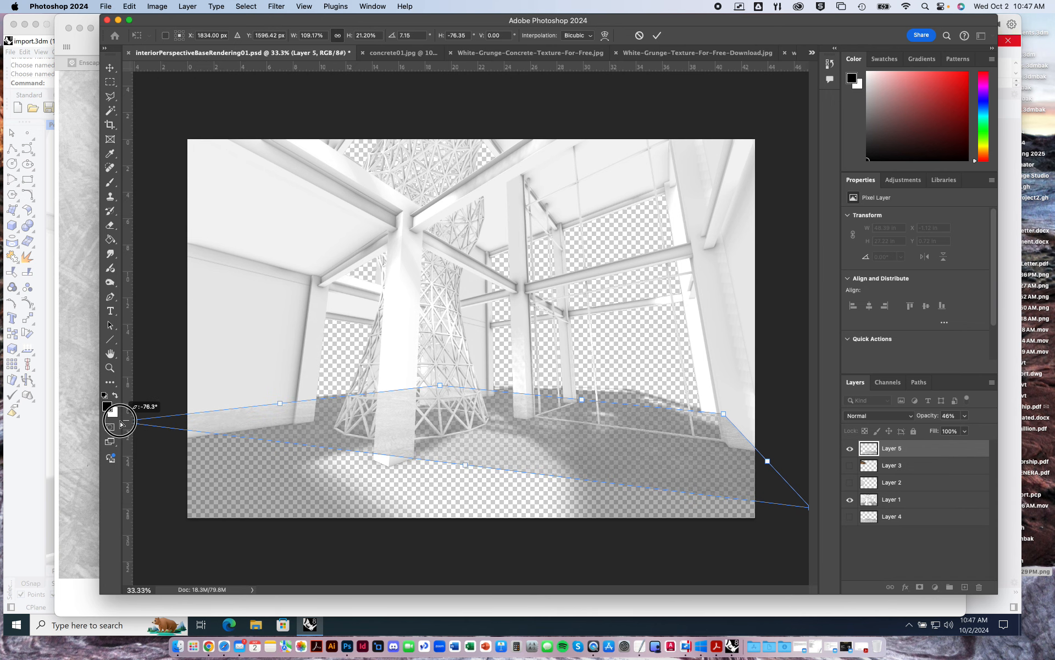
scroll(722, 506, "down", 2, "alt")
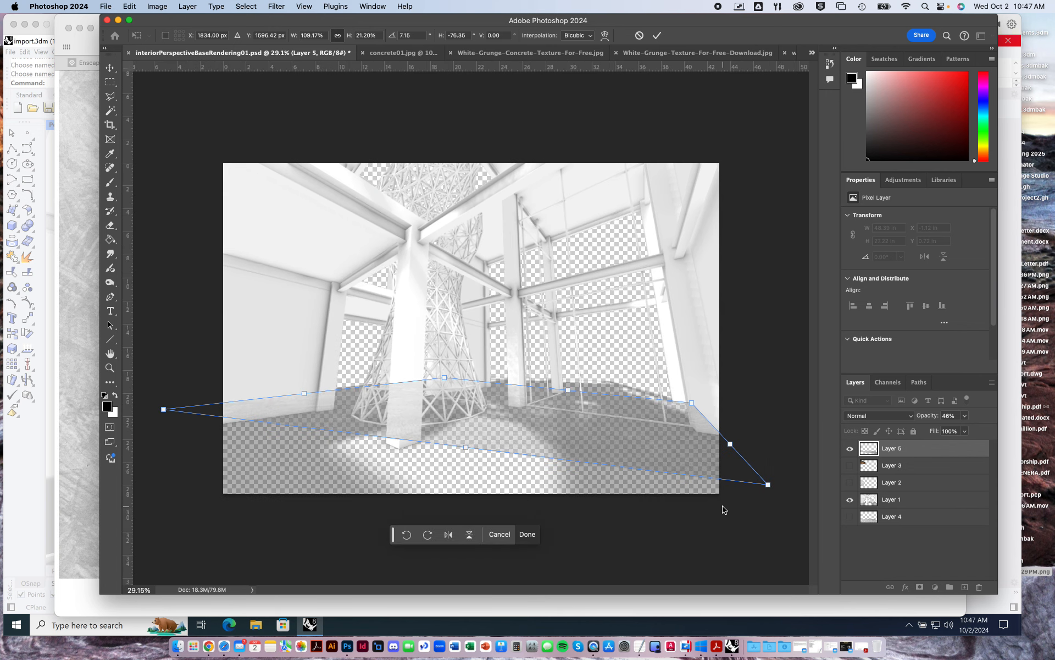
scroll(723, 509, "down", 2, "alt")
left_click_drag(239, 391, 140, 400)
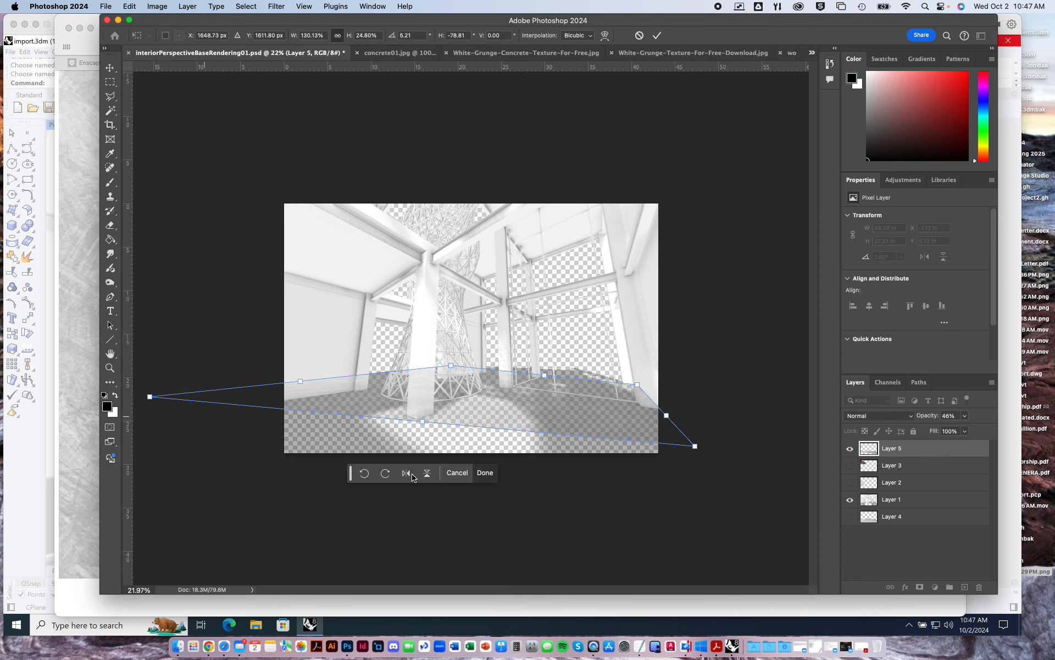
Stretch the lower-right and left corners farther beyond the canvas to cover the whole floor, and apply the distortion.
left_click_drag(695, 447, 774, 544)
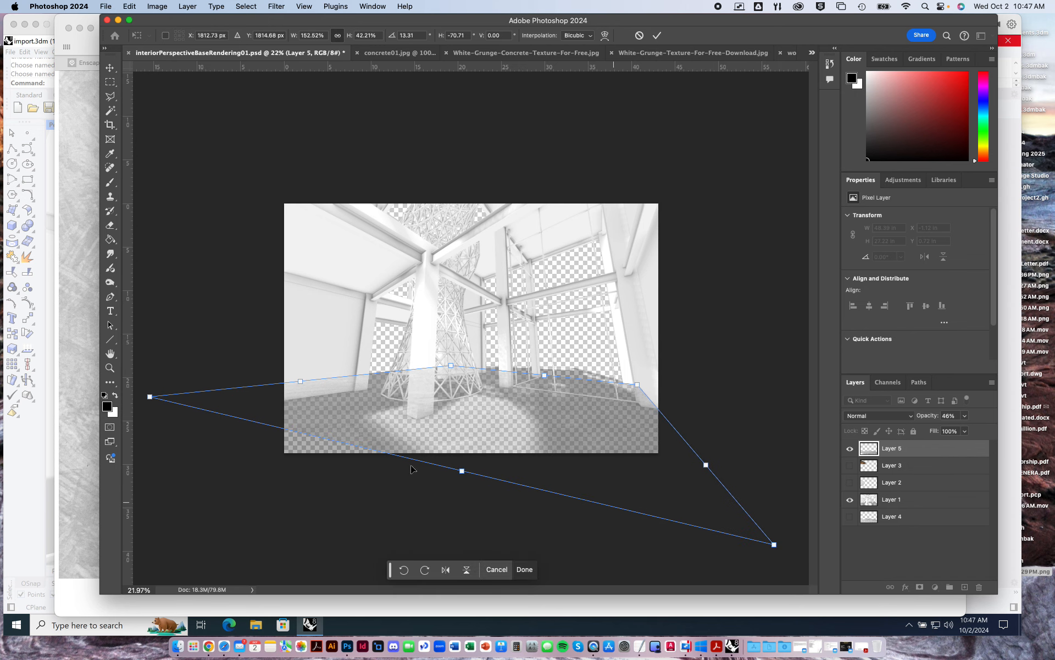
left_click_drag(149, 396, 135, 398)
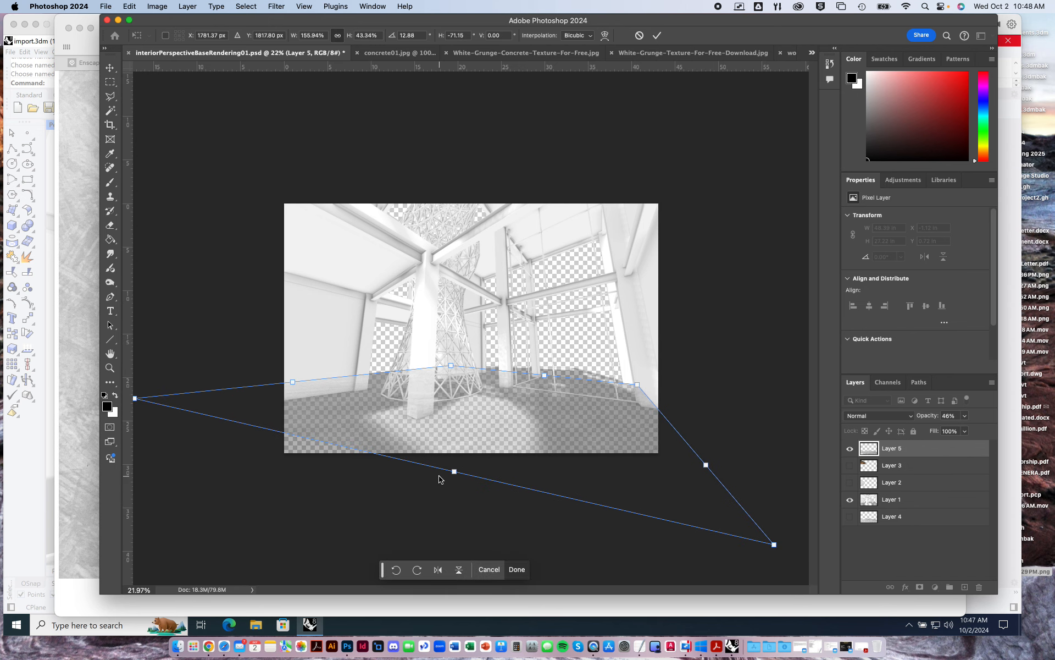
scroll(439, 476, "down", 2, "alt")
scroll(439, 479, "down", 1, "alt")
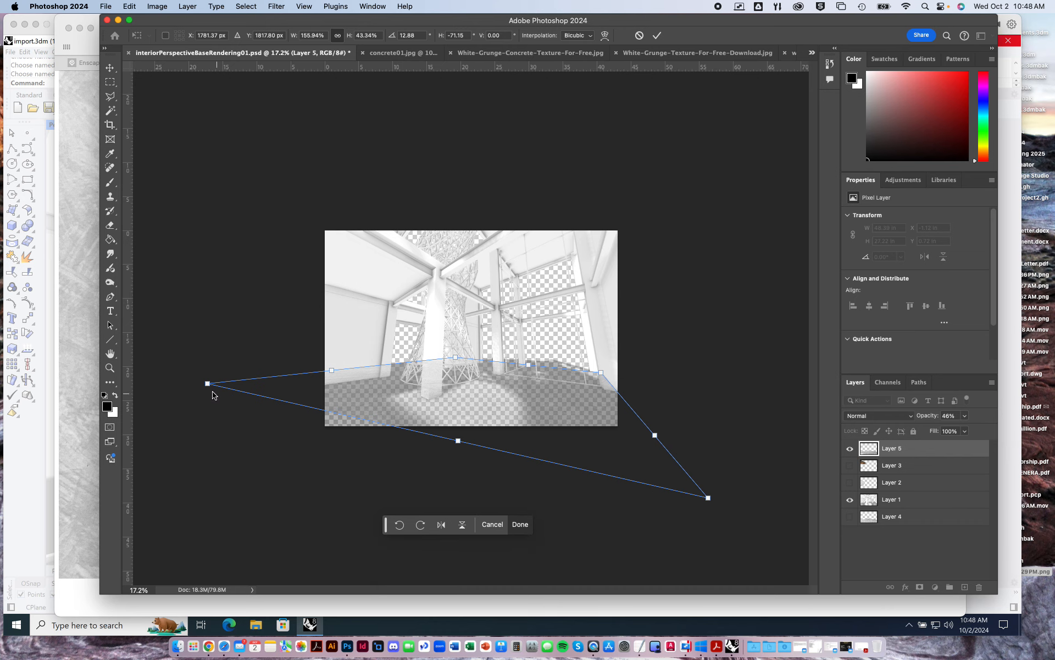
left_click_drag(208, 388, 122, 396)
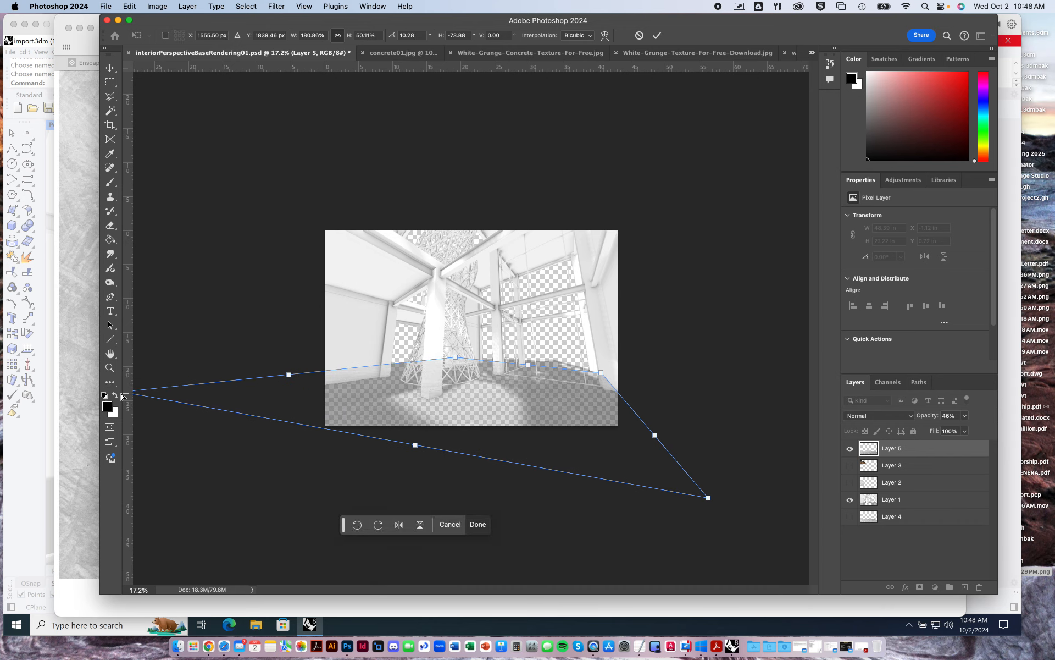
key("Return")
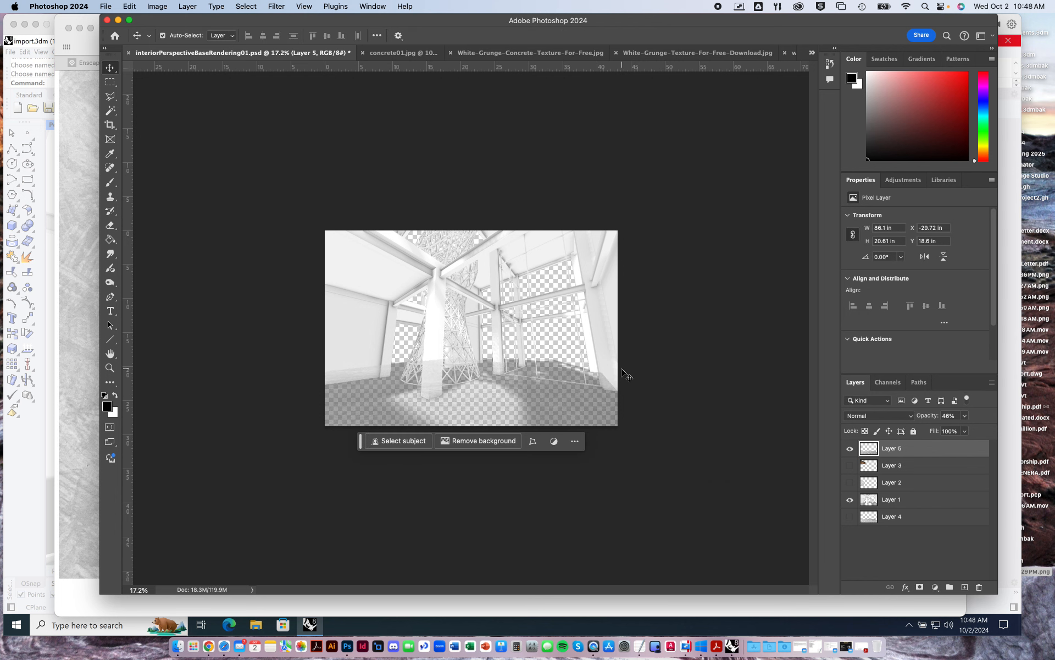
Restore Layer 5's opacity to 100% and place it directly beneath Layer 1.
key("super+0")
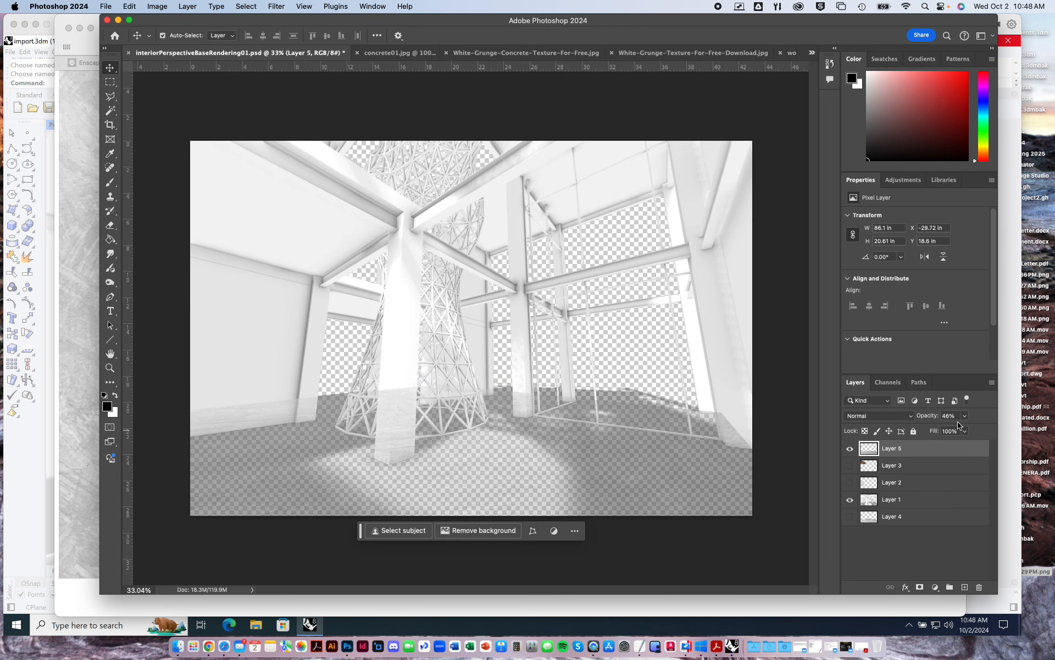
left_click(964, 430)
left_click_drag(971, 434, 997, 432)
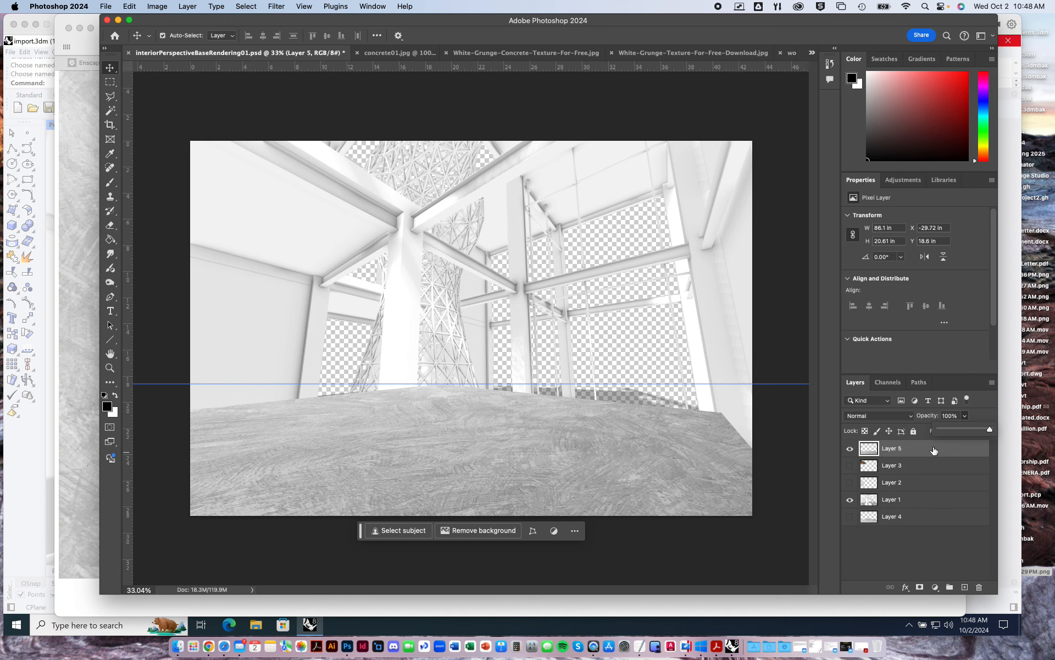
left_click_drag(933, 450, 938, 502)
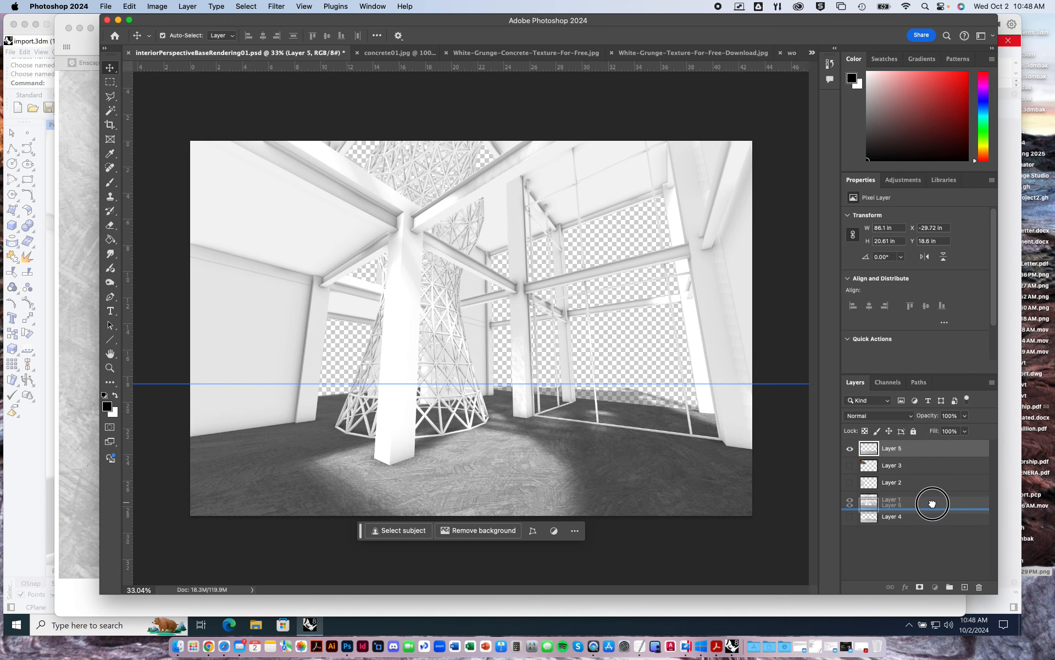
left_click(737, 503)
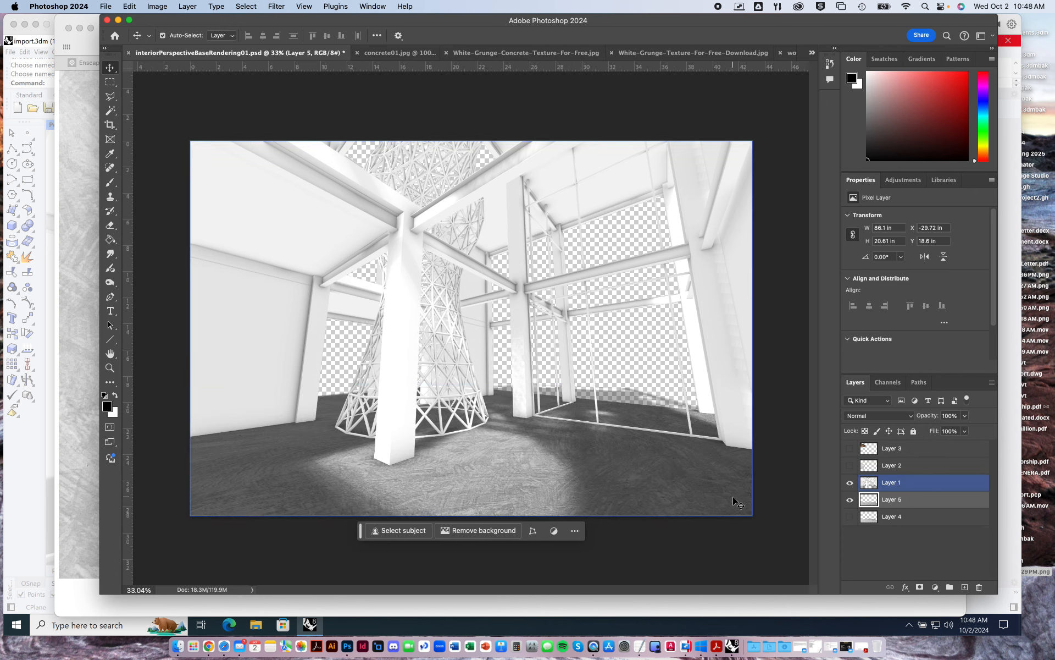
left_click(655, 394)
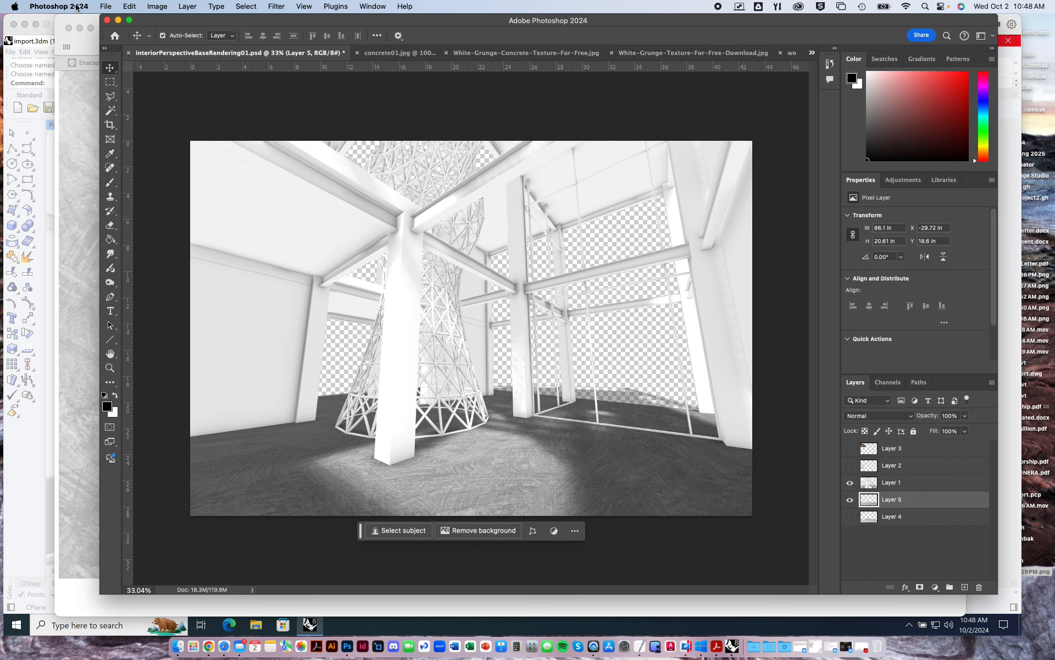
Try a lower brightness on the Layer 5 floor texture with Brightness/Contrast, and cancel the adjustment.
left_click(902, 182)
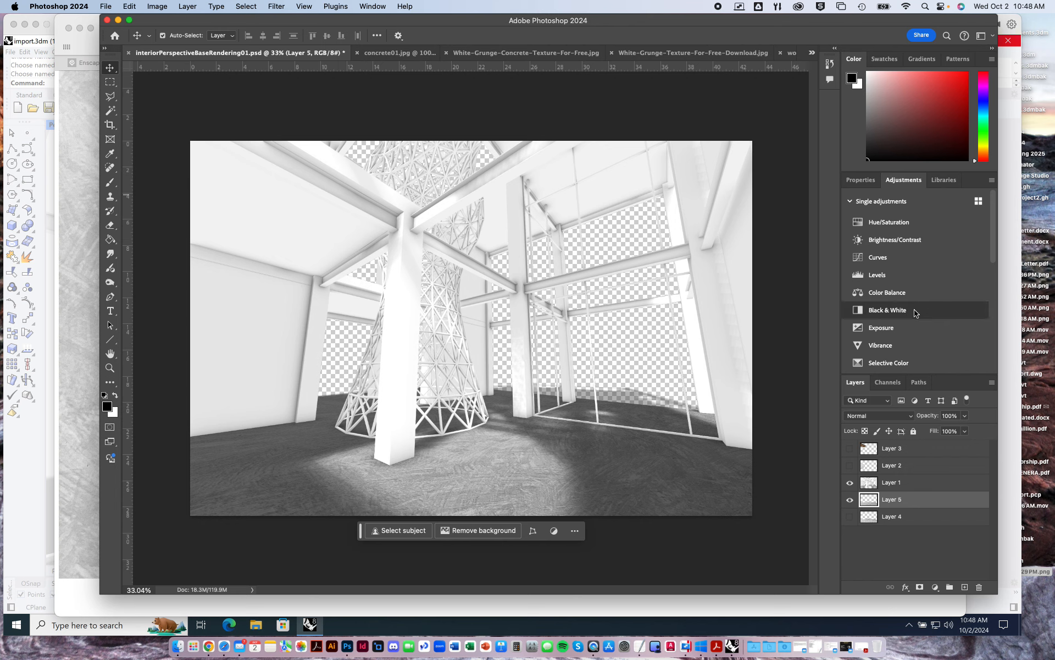
left_click(156, 7)
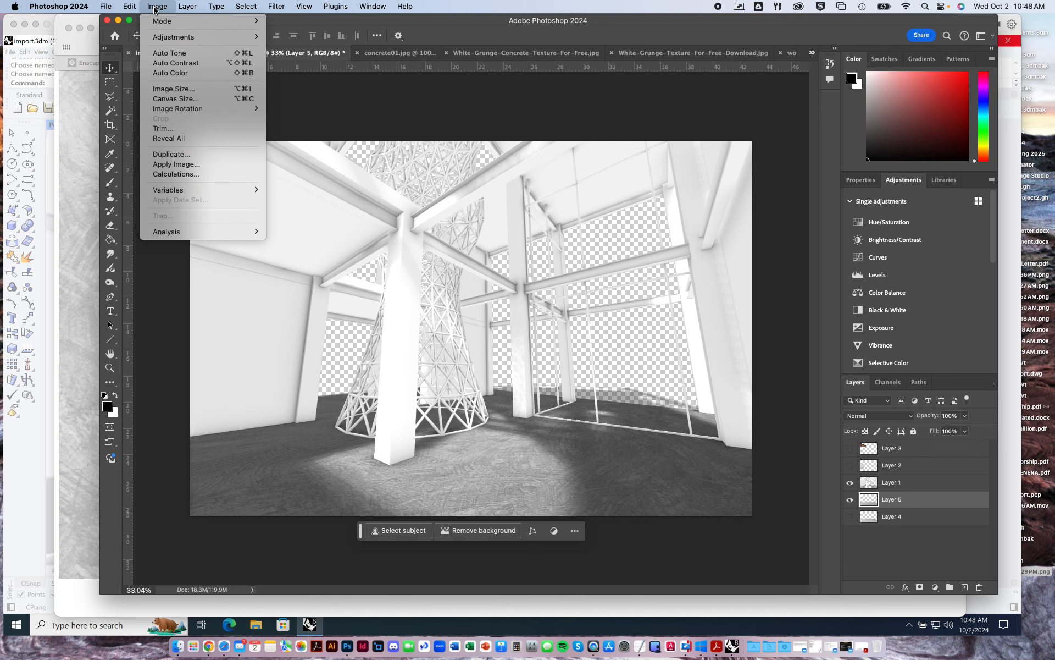
mouse_move(170, 36)
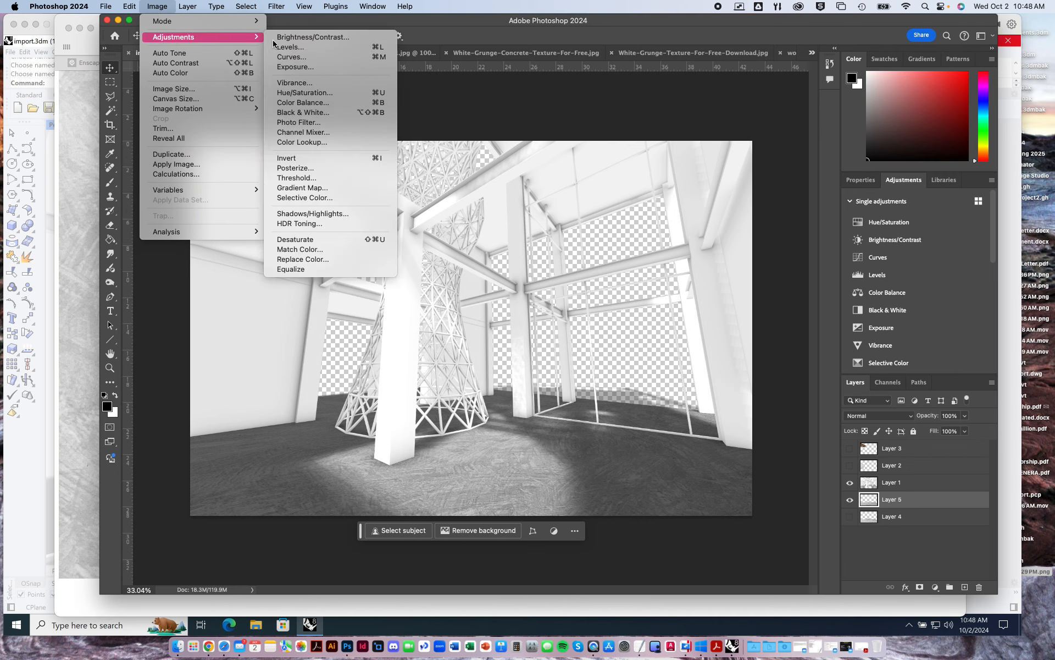
left_click(328, 36)
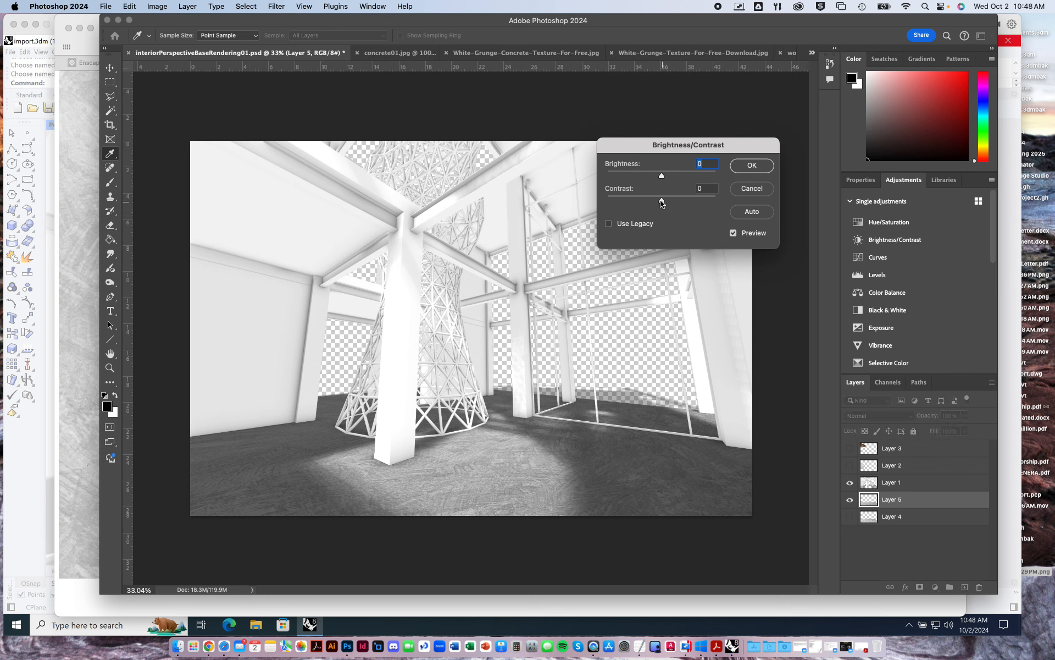
left_click_drag(662, 176, 622, 202)
left_click(752, 190)
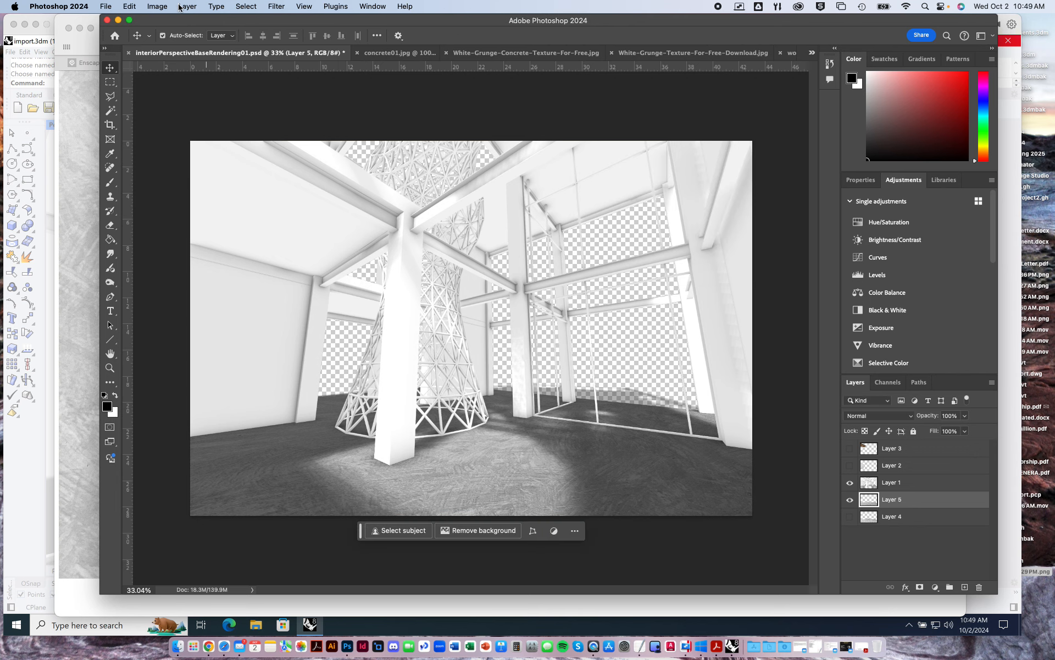
Try a slightly lower exposure on the Layer 5 floor texture, and cancel the Exposure adjustment.
left_click(157, 6)
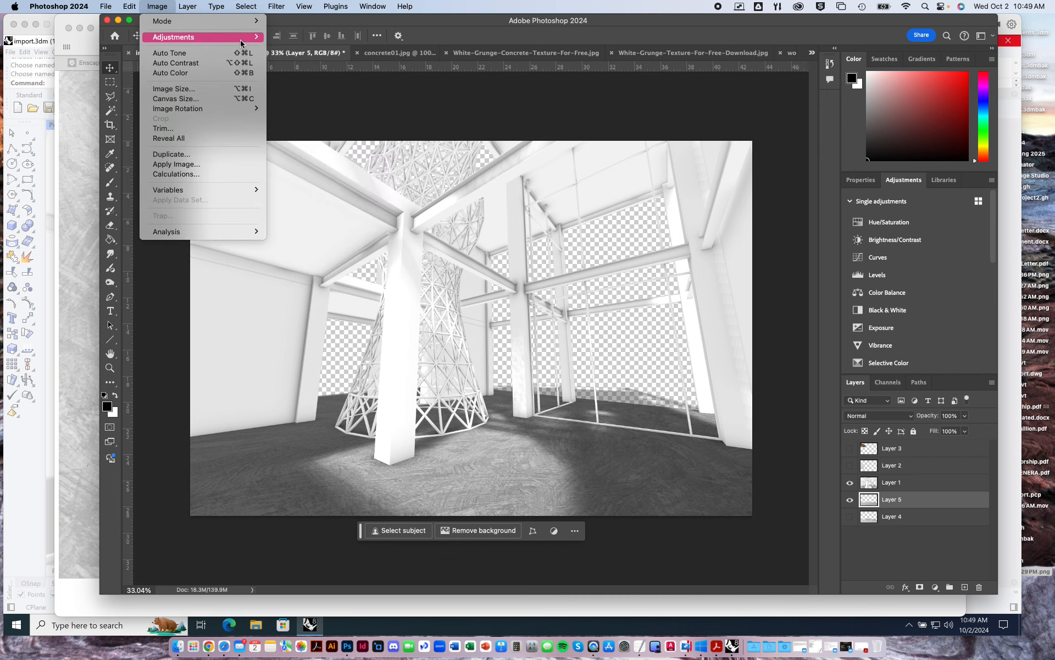
left_click(496, 152)
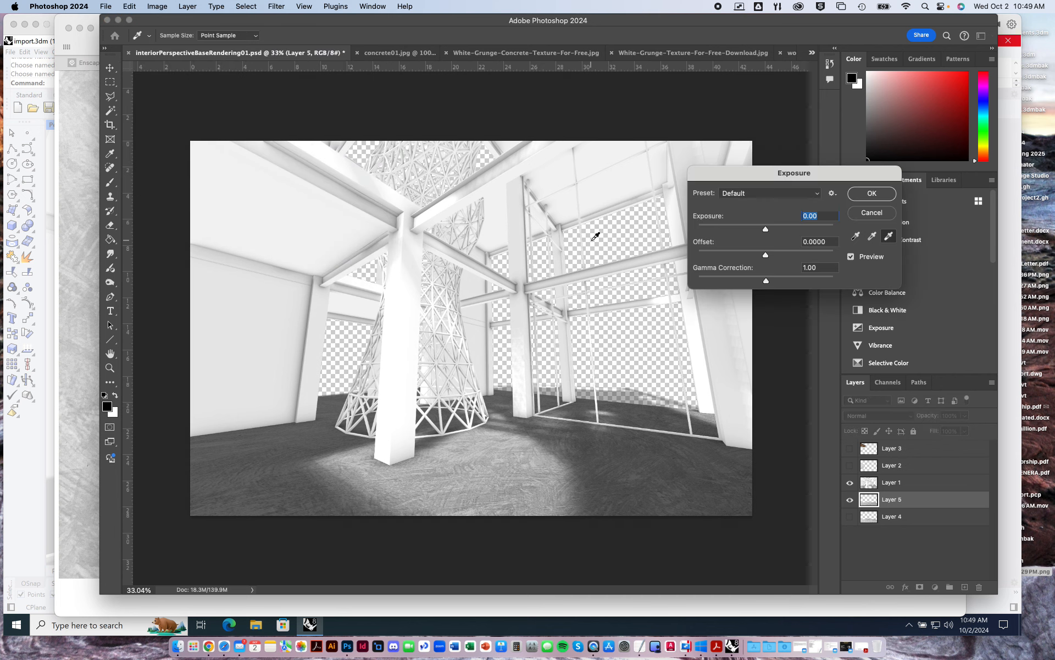
mouse_move(766, 229)
left_mouse_down()
mouse_move(777, 232)
mouse_move(759, 231)
left_mouse_up()
left_click(871, 212)
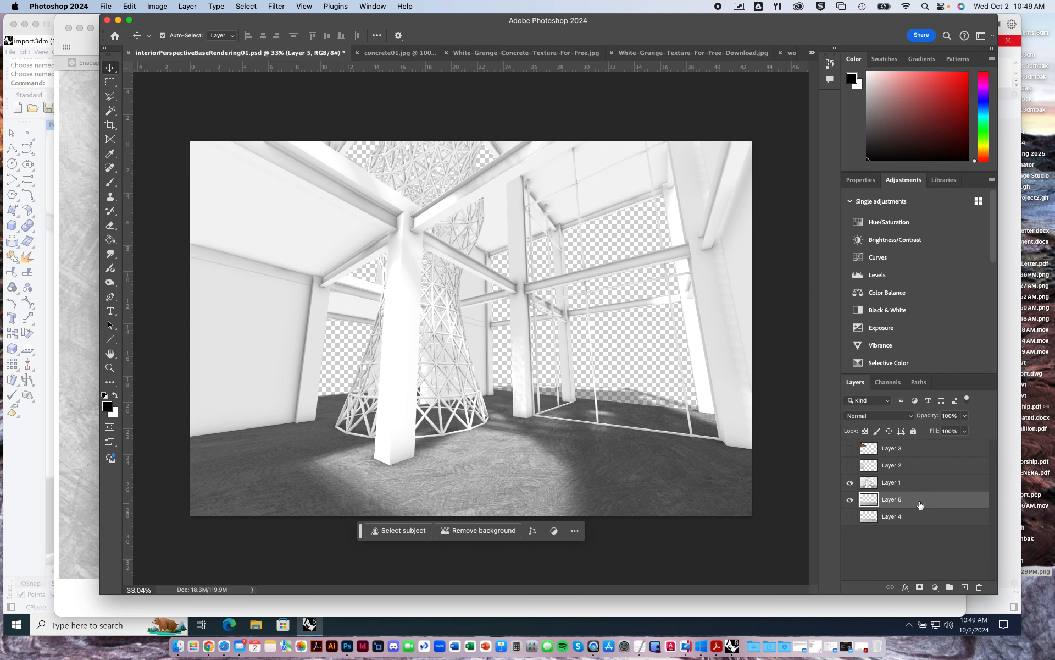
Add a Brightness/Contrast adjustment layer above the Layer 5 floor texture and clip it to Layer 5.
left_click(902, 244)
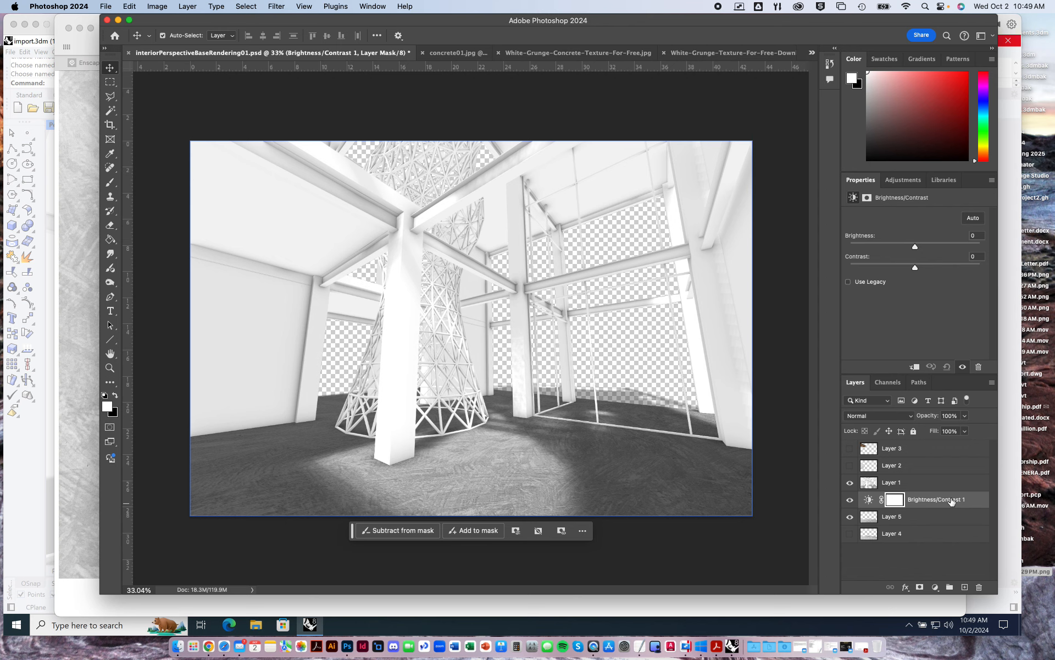
left_click(930, 514)
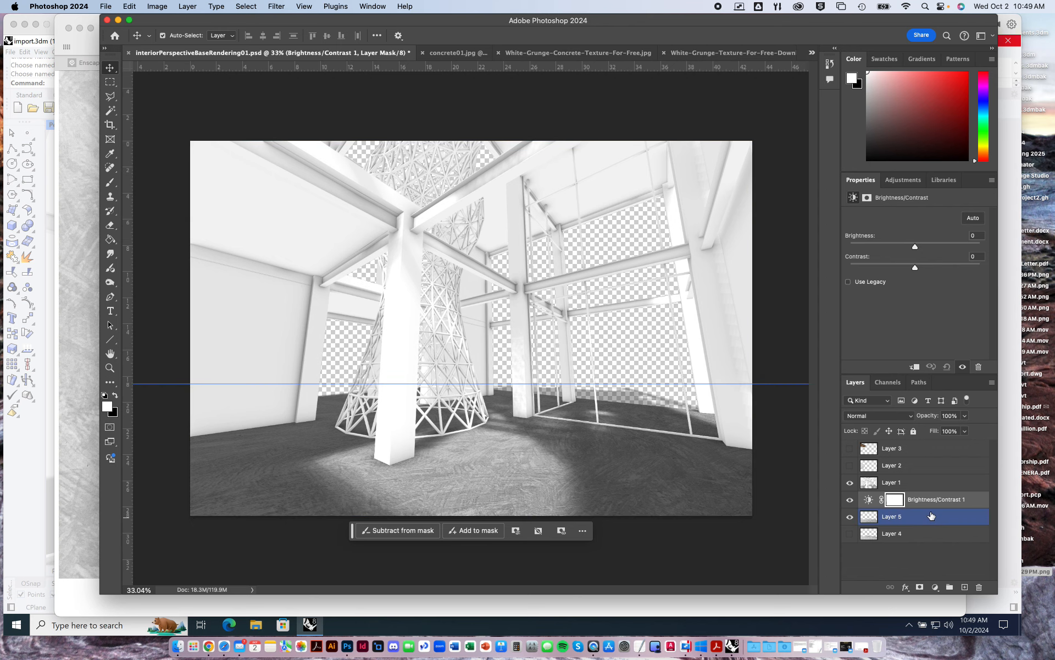
left_click_drag(930, 512, 933, 511)
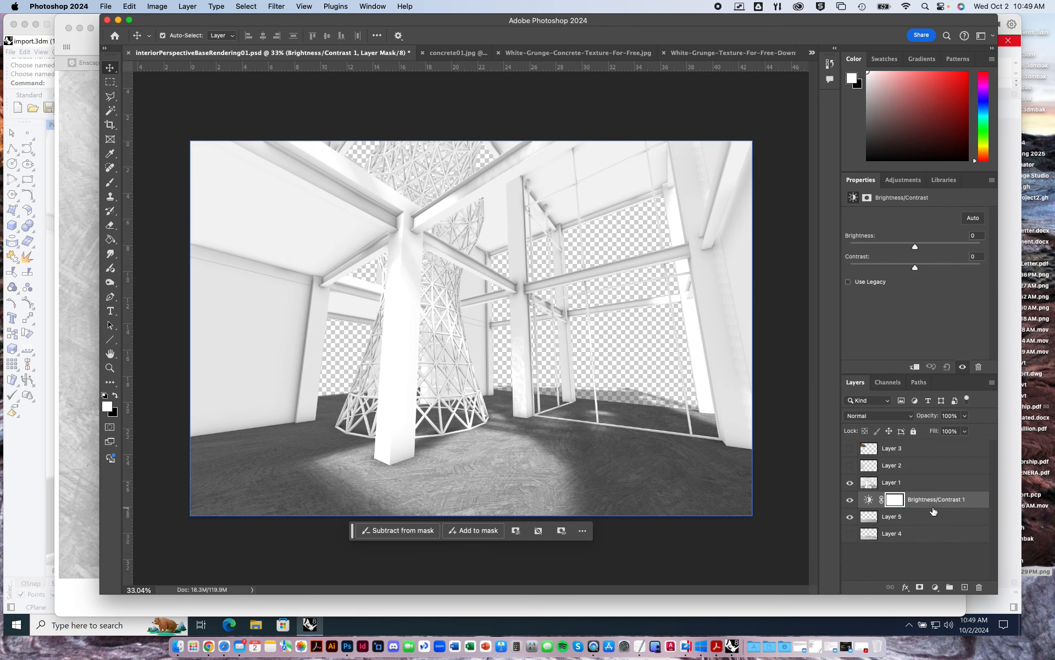
left_click(934, 515)
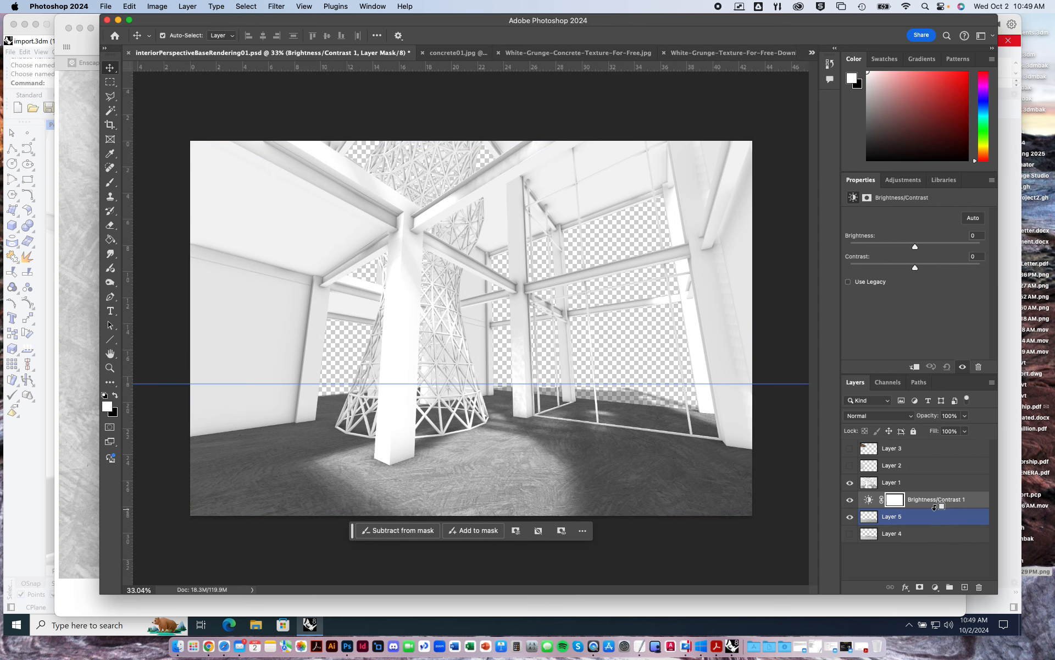
left_click(934, 505, "alt")
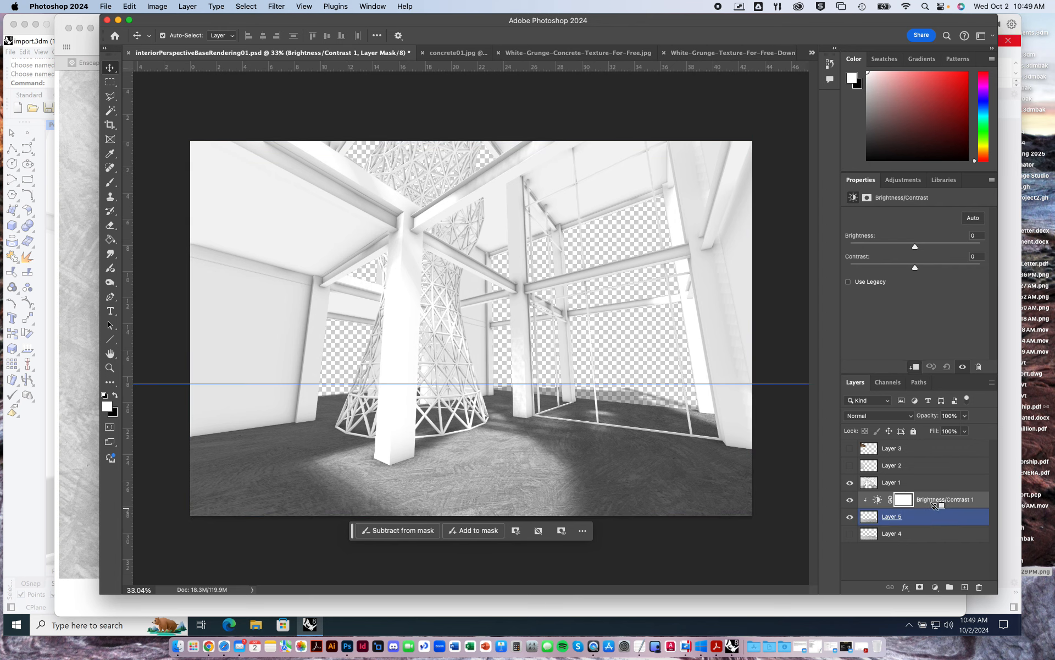
Darken the floor texture in the clipped adjustment layer with brightness -47 and contrast 28.
left_click(878, 500)
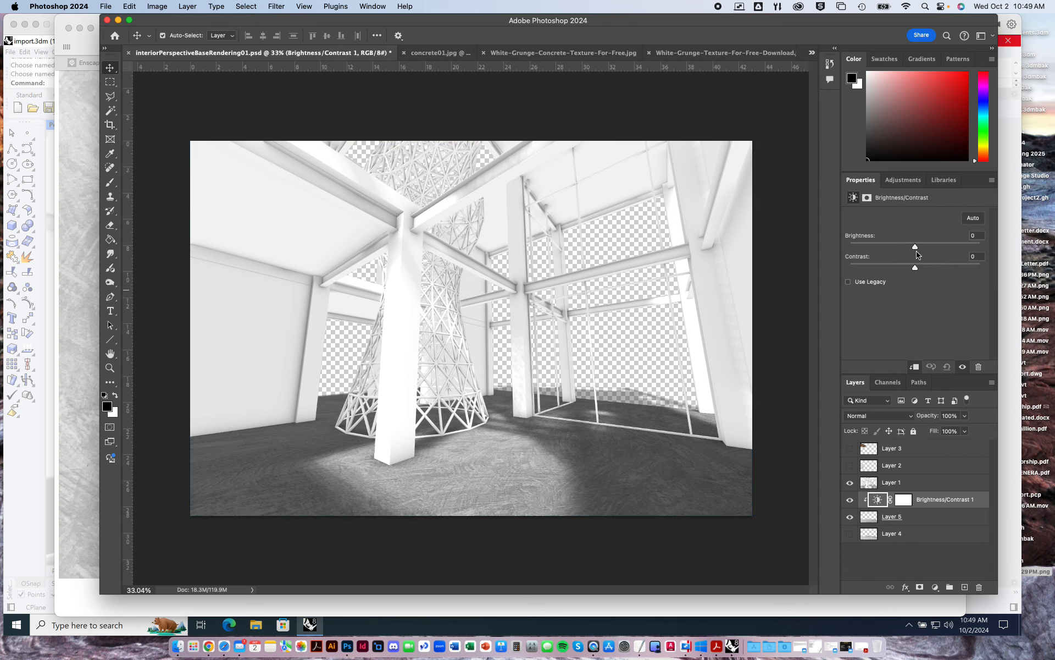
left_click_drag(915, 246, 891, 252)
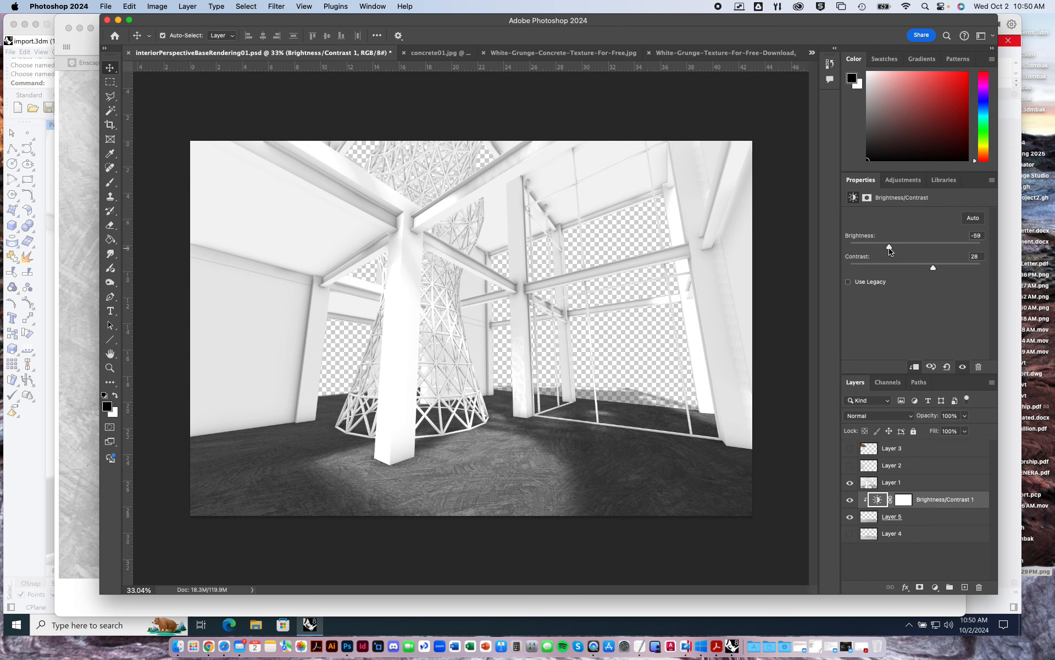
left_click_drag(891, 251, 895, 247)
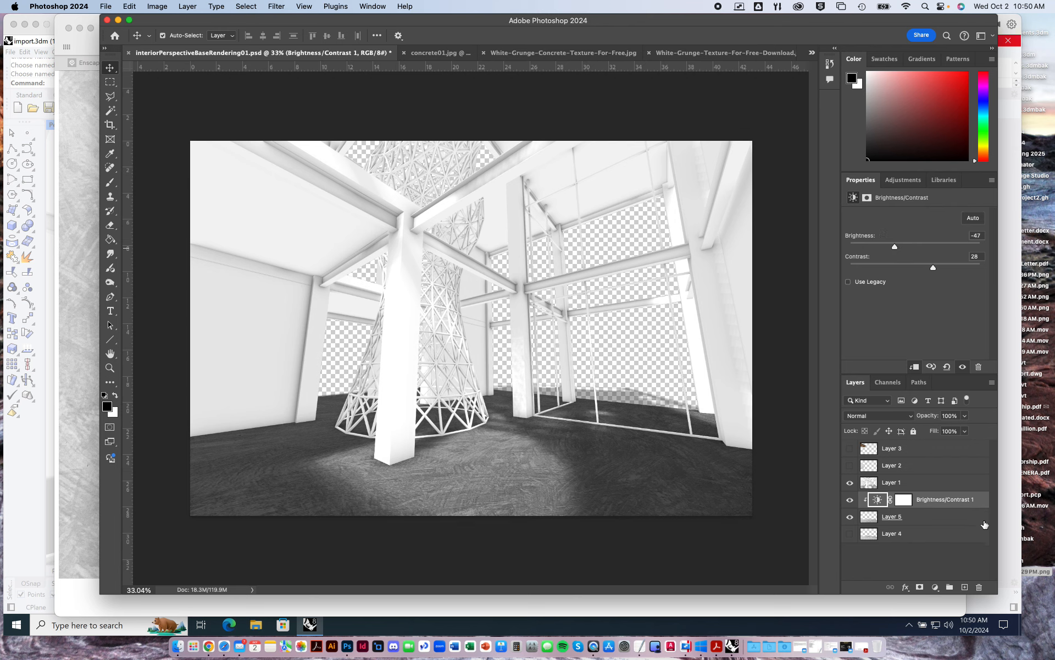
left_click(976, 503)
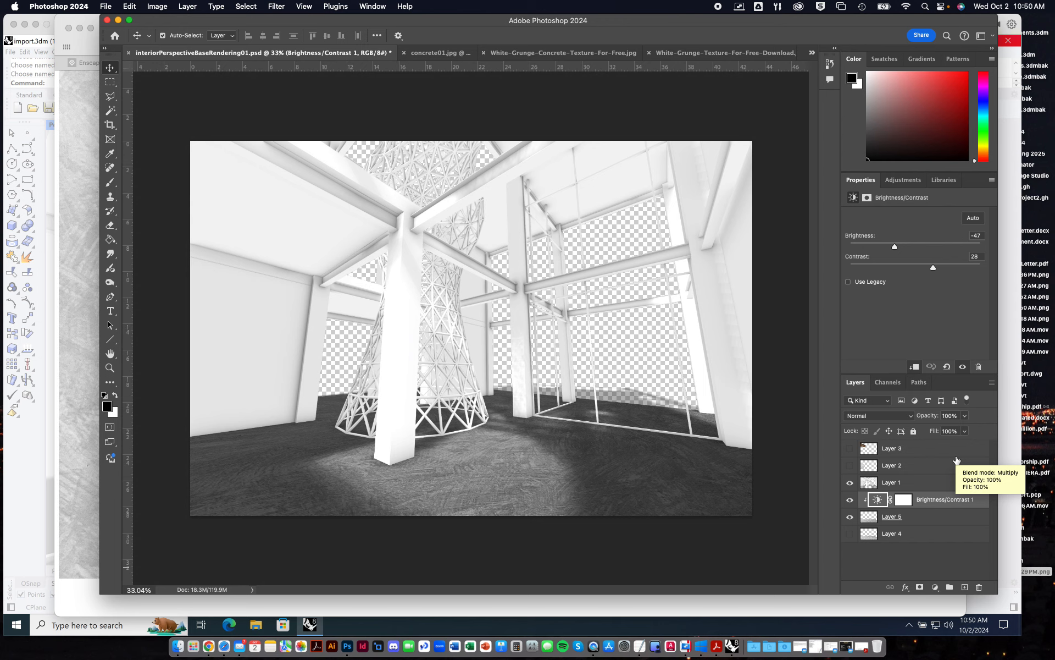
Extend White-Grunge-Concrete-Texture-For-Free.jpg to the right to about 4.5 in wide, filling the new area with Generative Expand and no prompt.
left_click(588, 388)
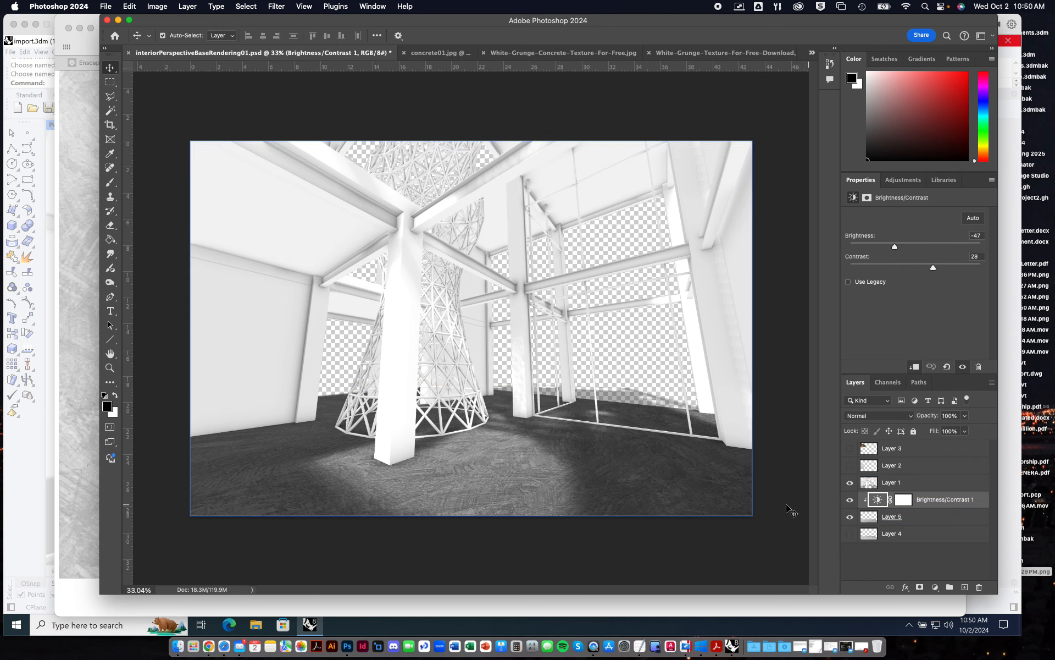
left_click(560, 53)
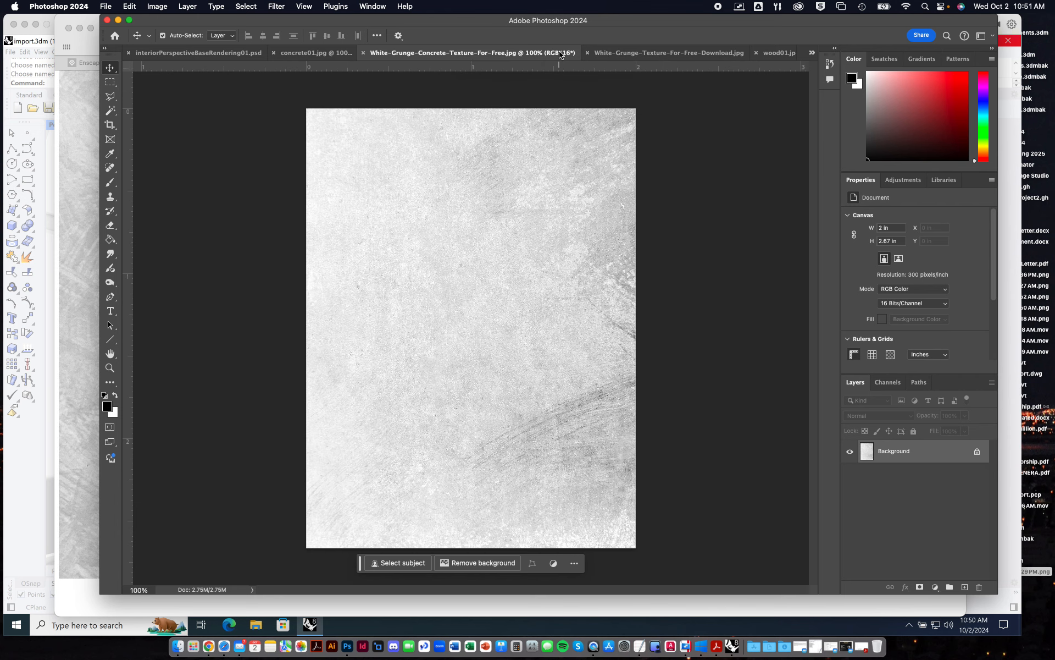
left_click(669, 53)
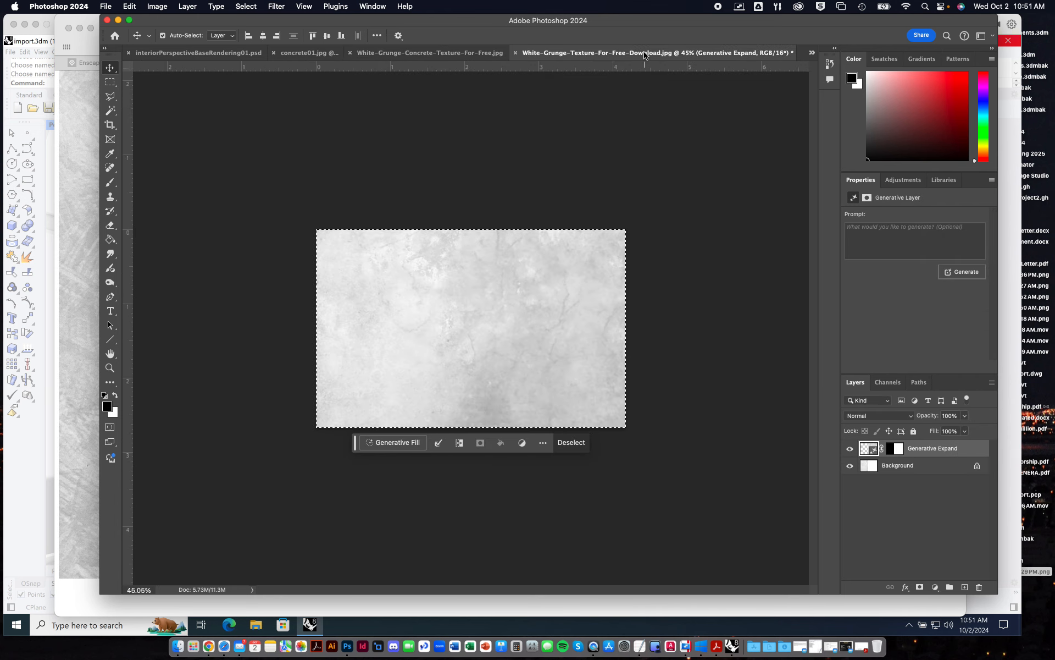
left_click(314, 54)
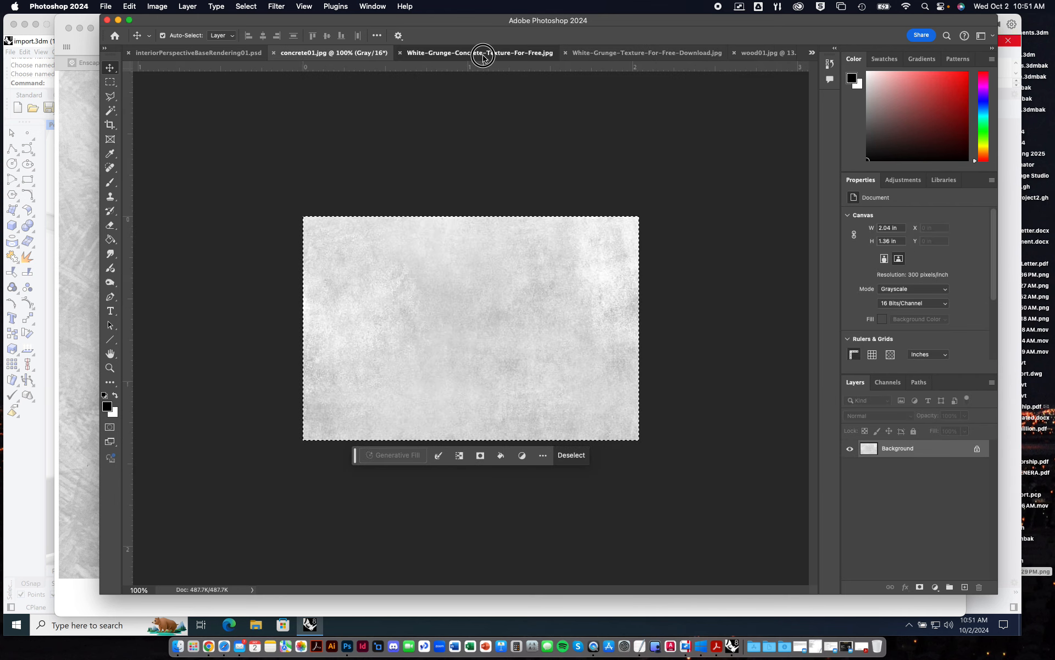
left_click(482, 55)
scroll(529, 327, "down", 4, "alt")
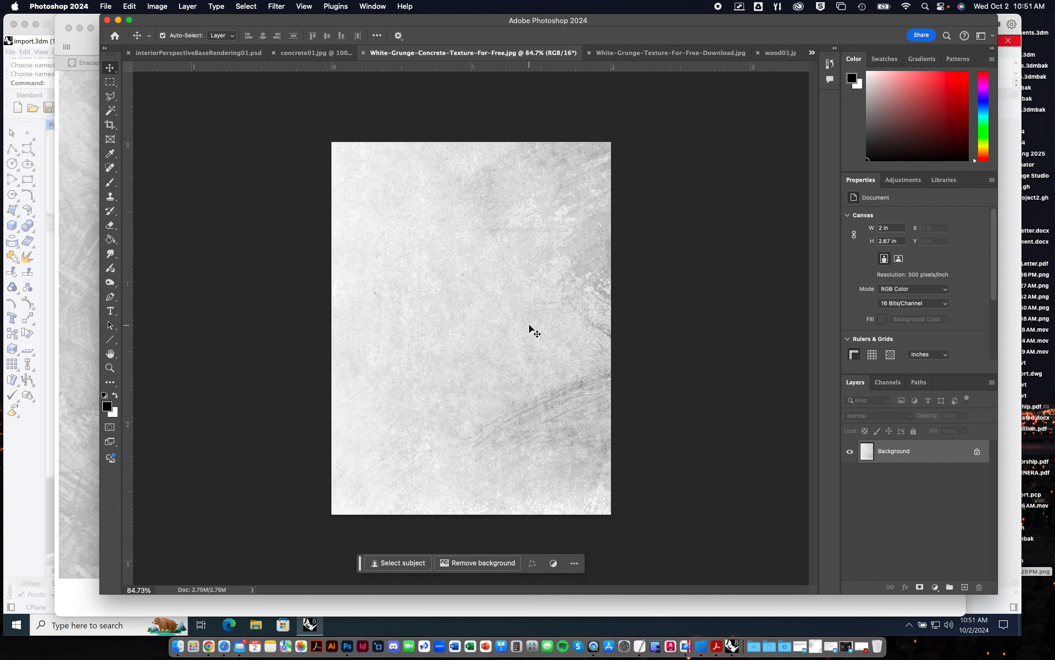
scroll(529, 329, "down", 1, "alt")
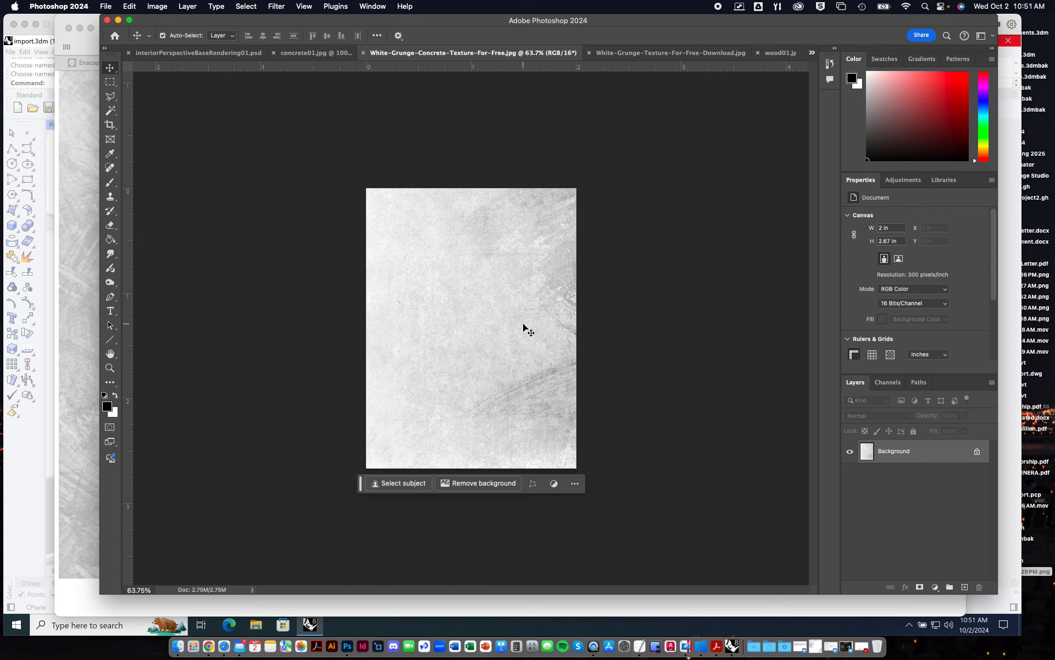
left_click(110, 125)
left_click_drag(576, 323, 710, 326)
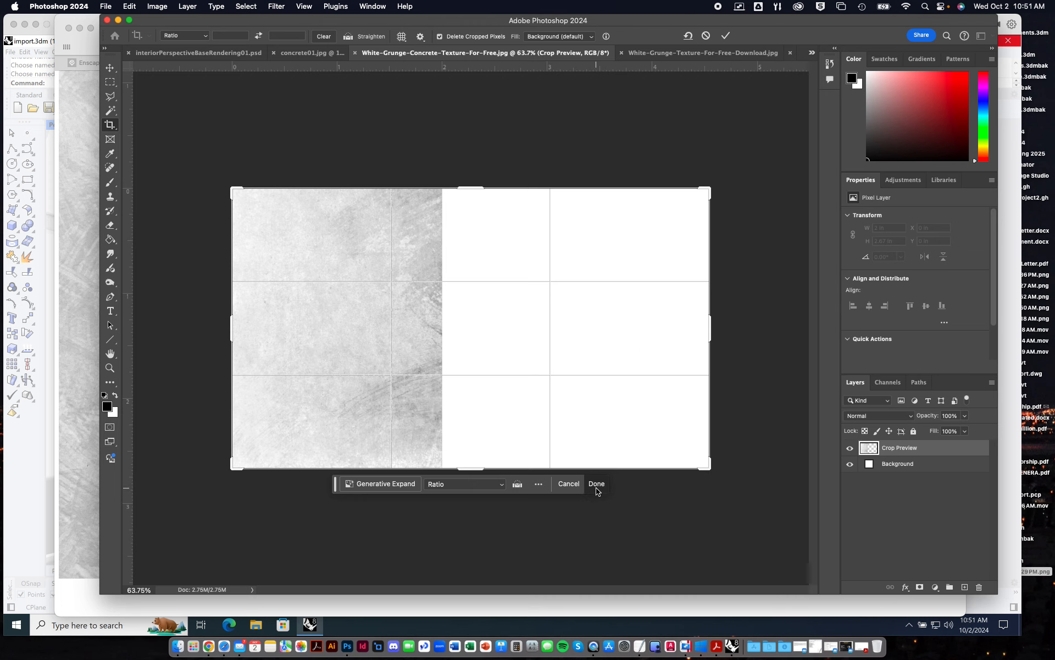
left_click(404, 484)
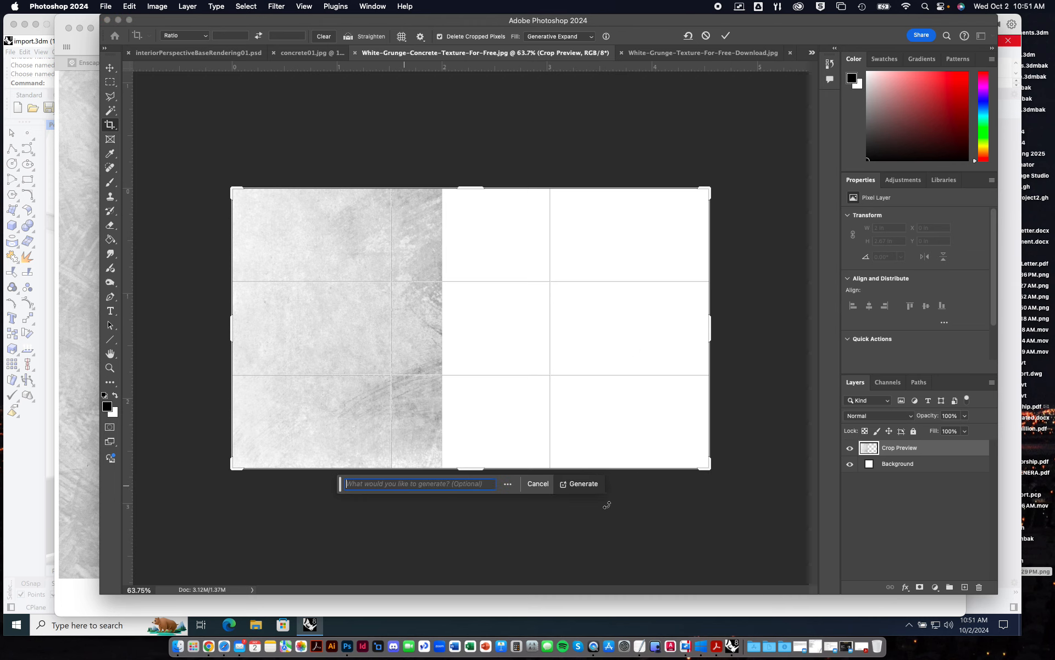
left_click(584, 484)
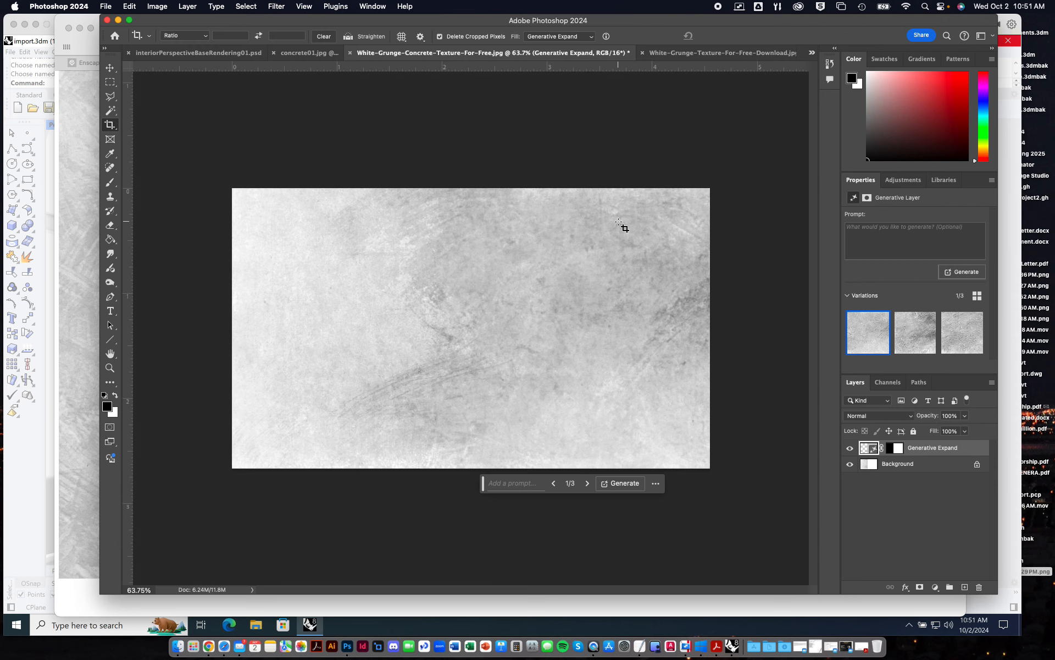
Preview the three variations of the expanded concrete texture and generate another set from the first one.
left_click(916, 332)
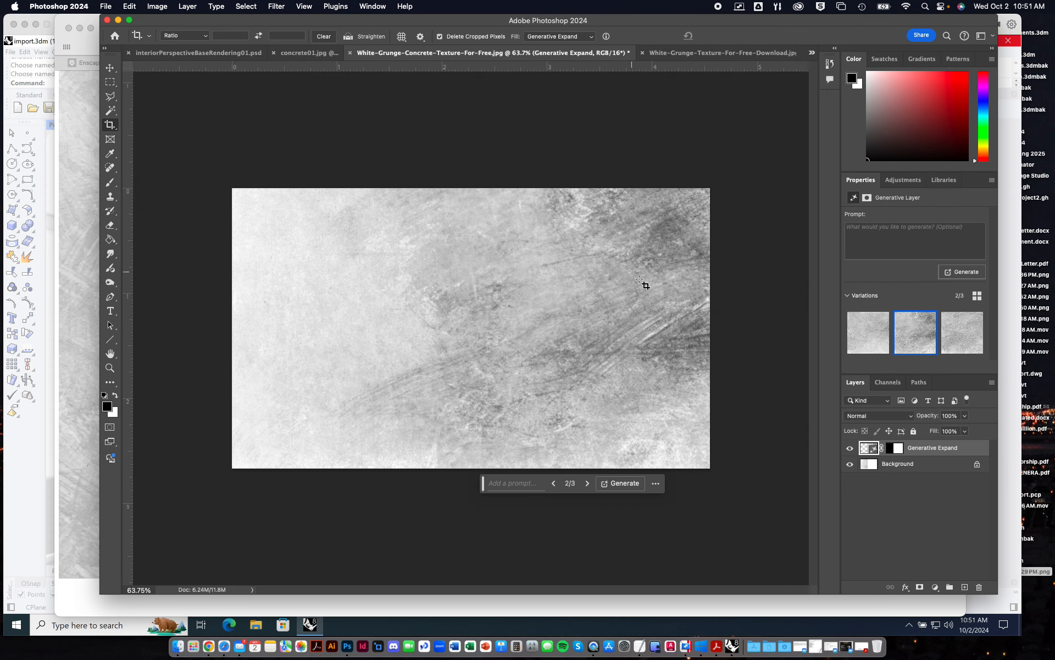
left_click(948, 332)
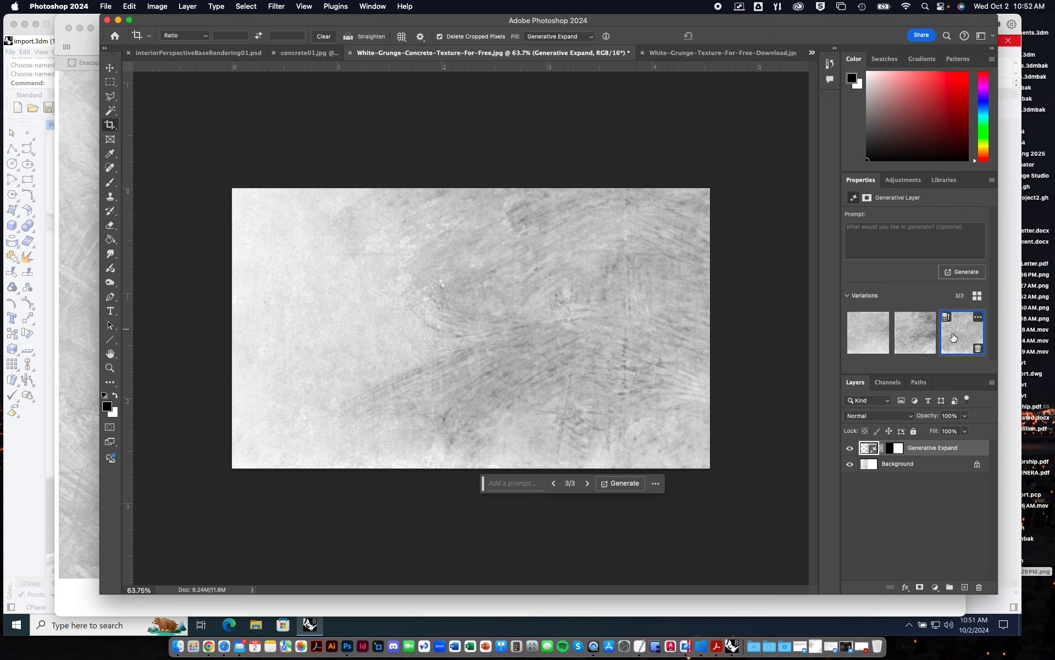
left_click(866, 338)
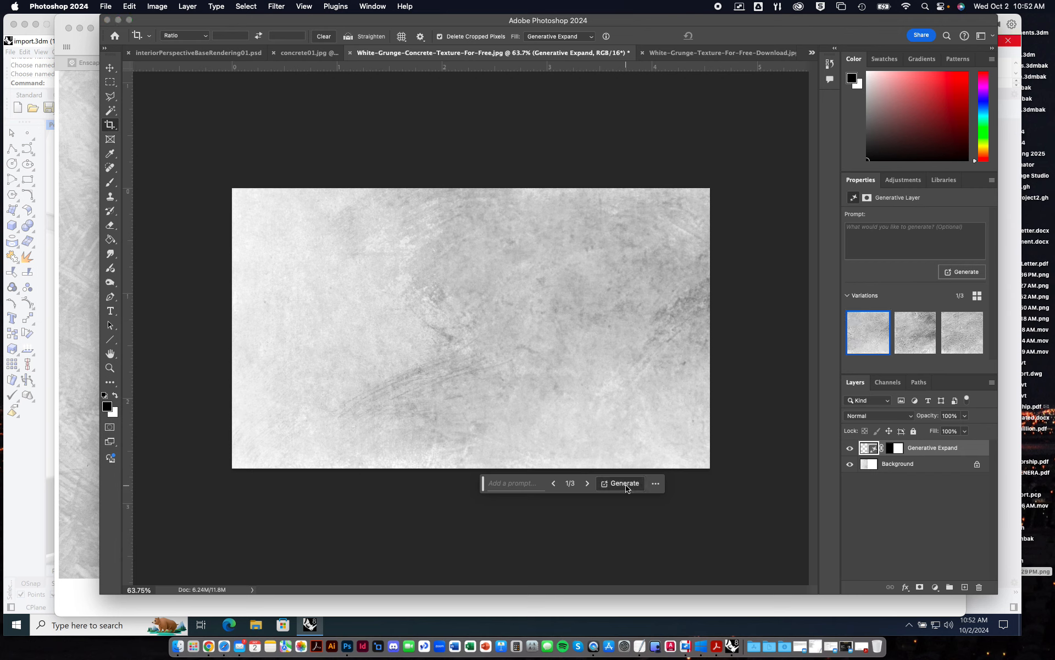
left_click(610, 484)
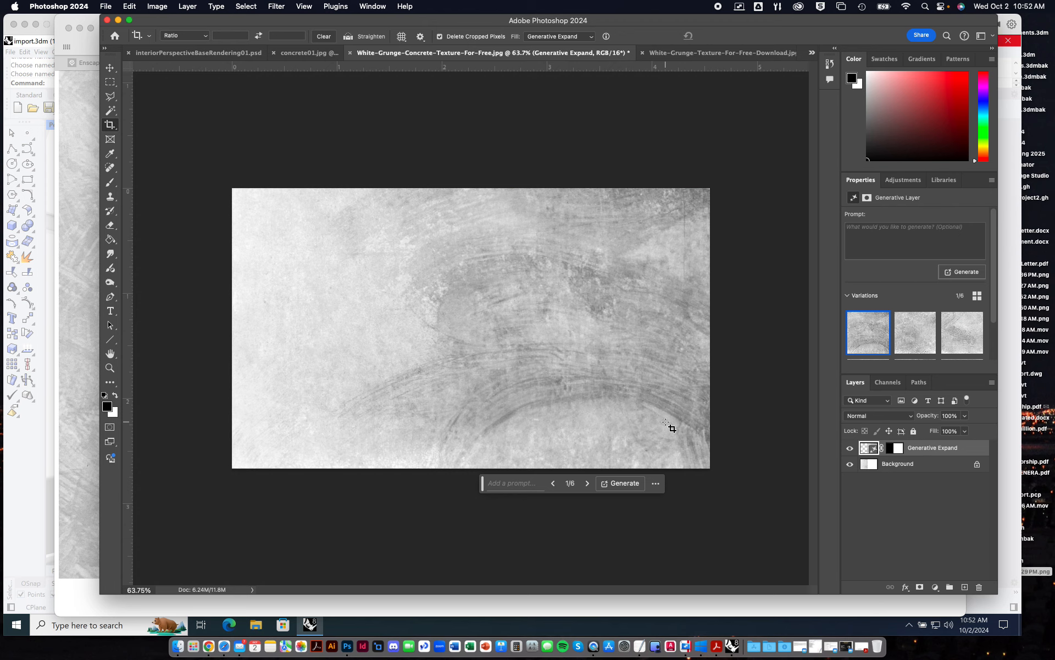
Compare the newly generated variations with the earlier ones and choose the fourth of the six for the expanded concrete.
left_click(907, 345)
left_click(962, 347)
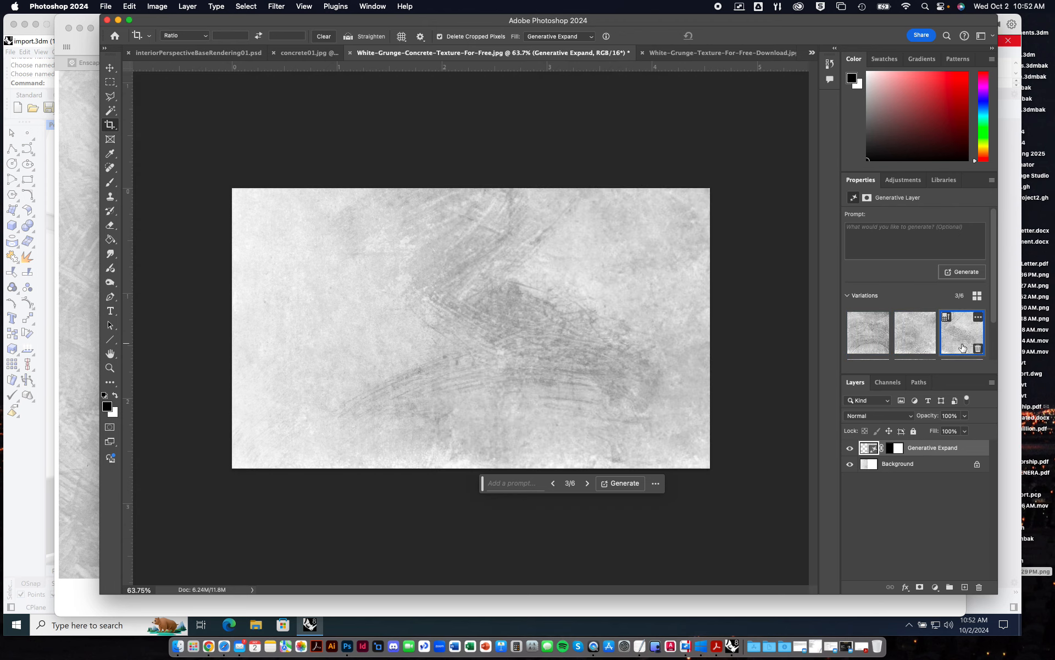
left_click(870, 342)
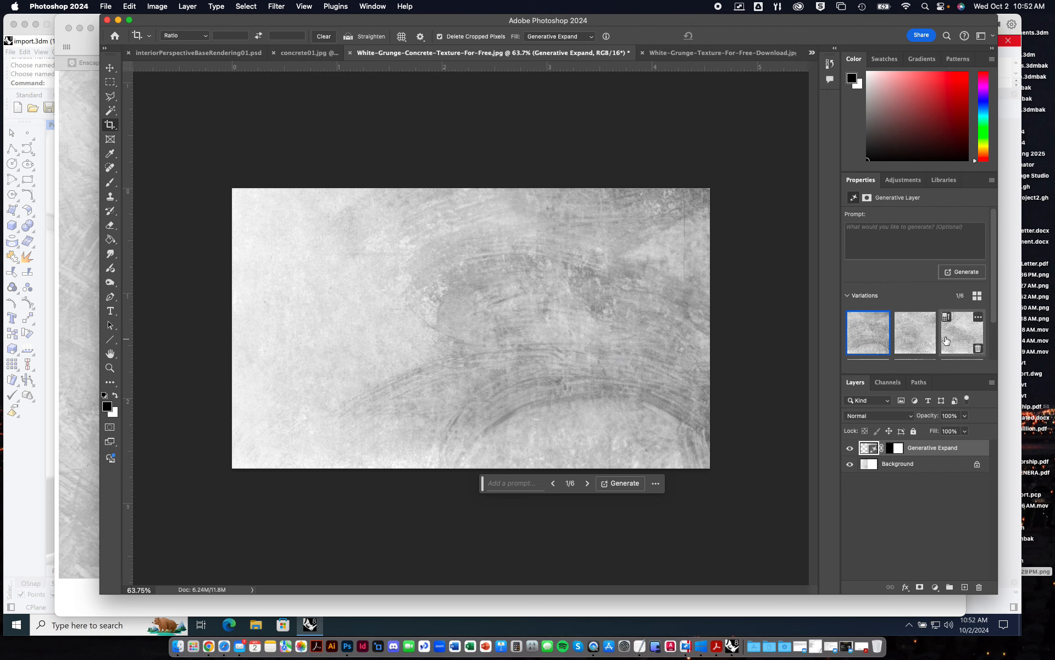
left_click(946, 341)
left_click_drag(994, 308, 993, 323)
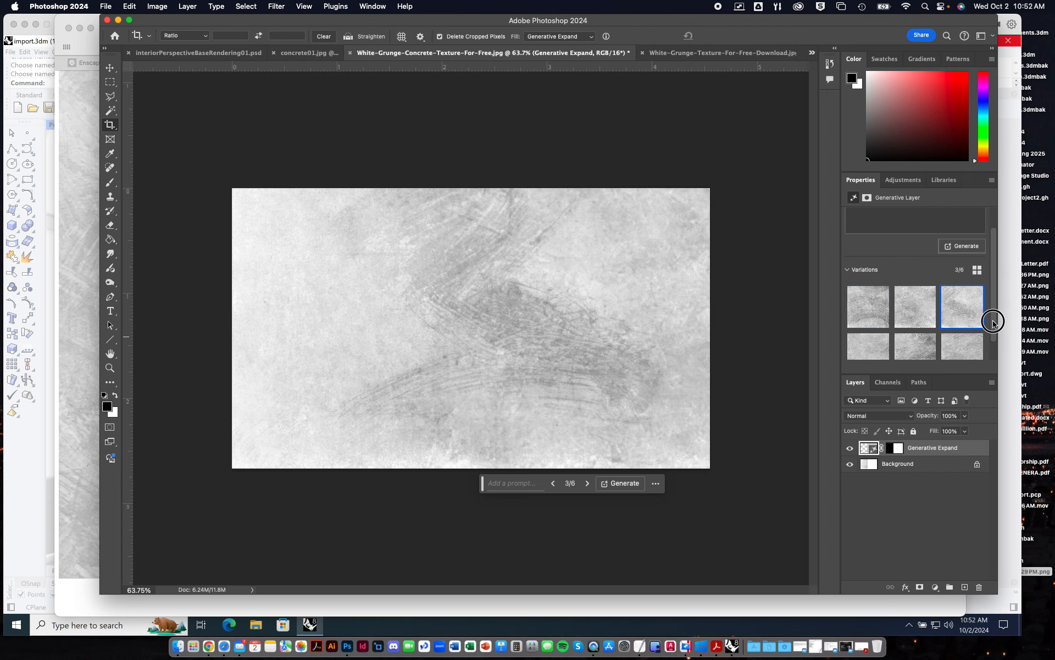
left_click(875, 355)
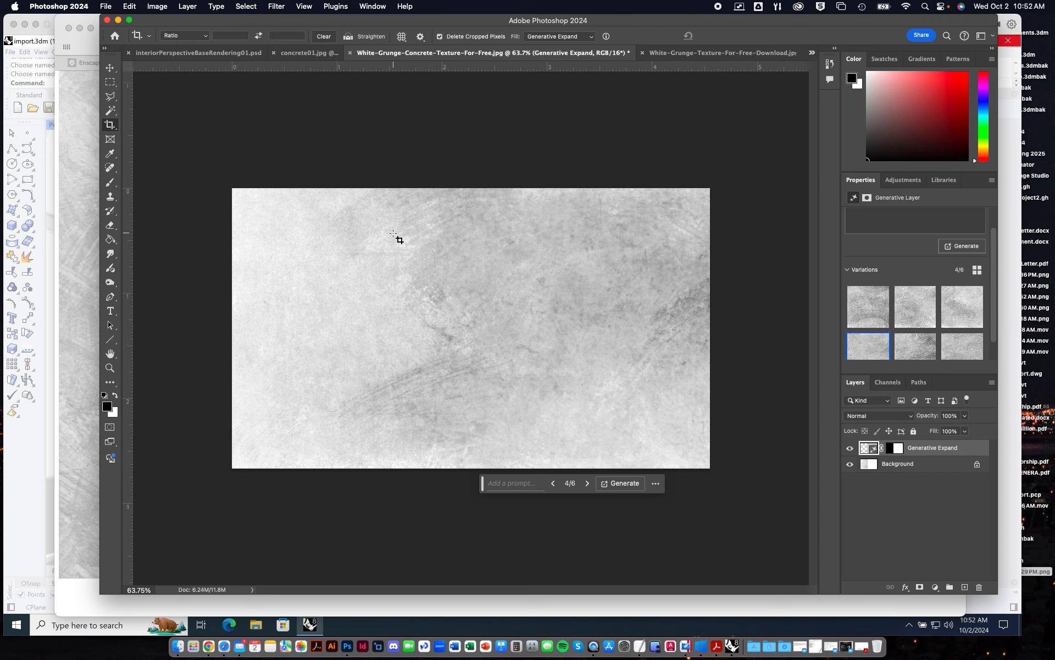
Copy the whole Generative Expand layer into interiorPerspectiveBaseRendering01.psd and place the pasted layer at the top of the stack.
key("super+a")
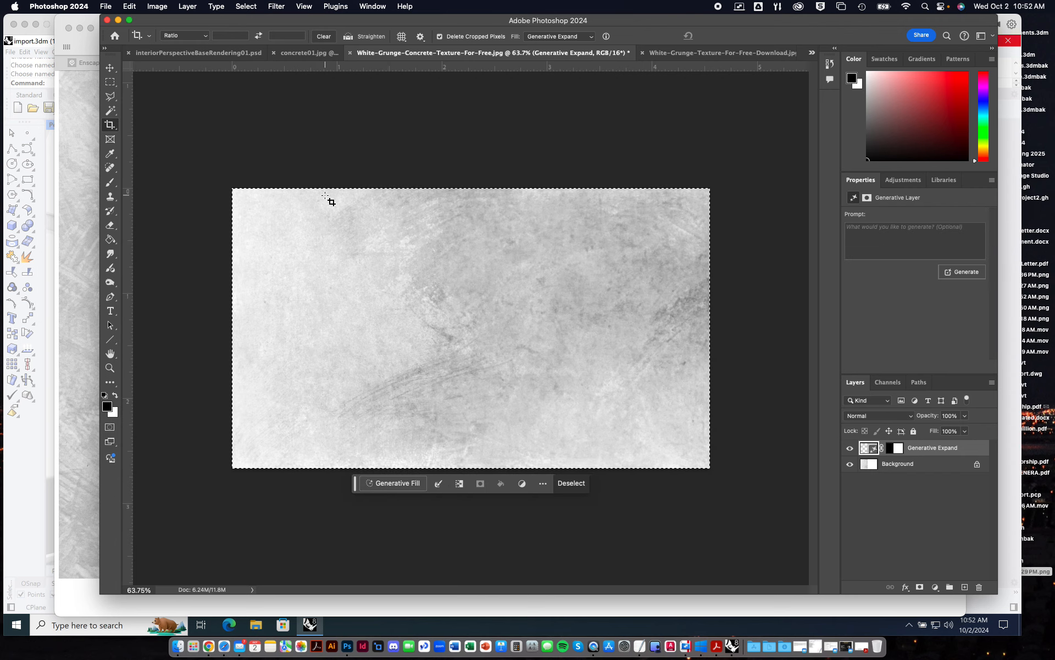
left_click(216, 49)
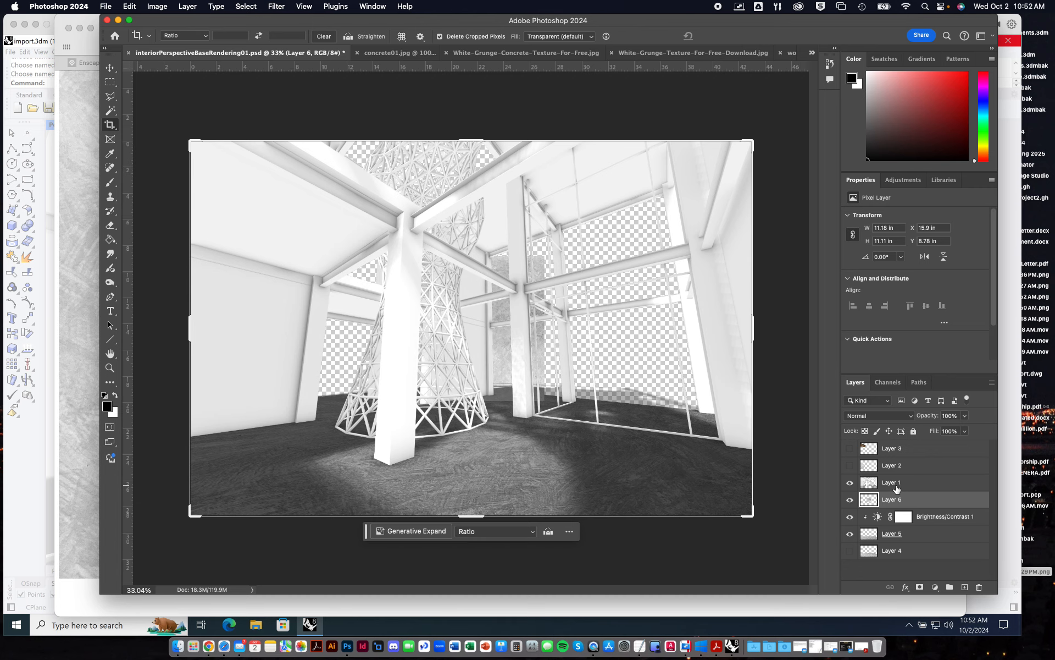
left_click_drag(902, 501, 902, 446)
Move the Layer 6 concrete texture over the left wall, overhanging the canvas's left edge at about X -2.76 in, Y 9.58 in.
left_click_drag(497, 319, 408, 328)
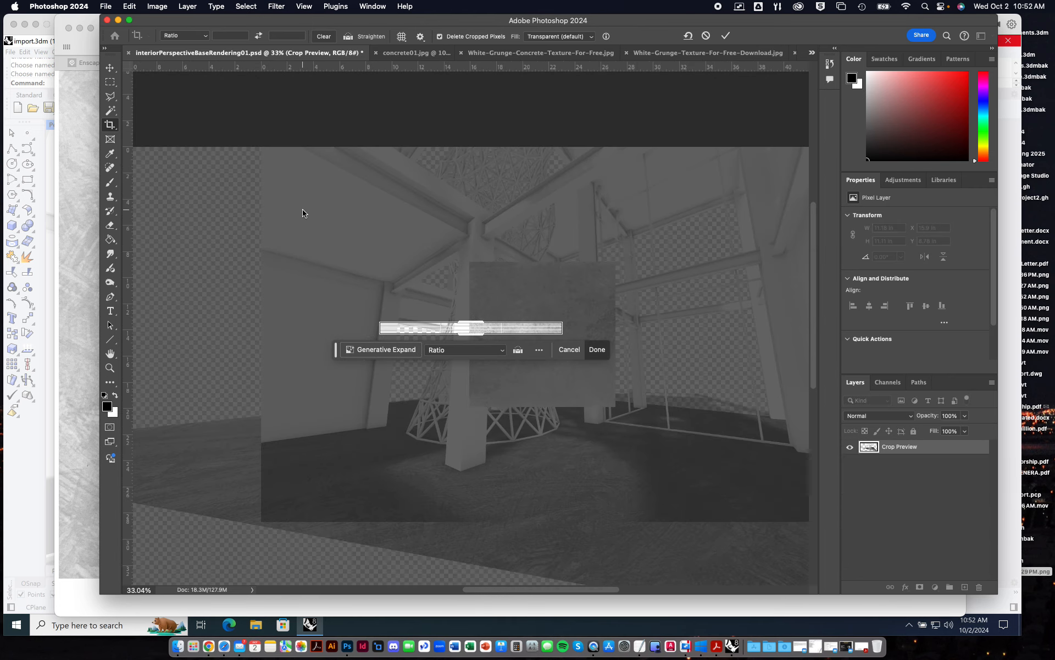
left_click(568, 349)
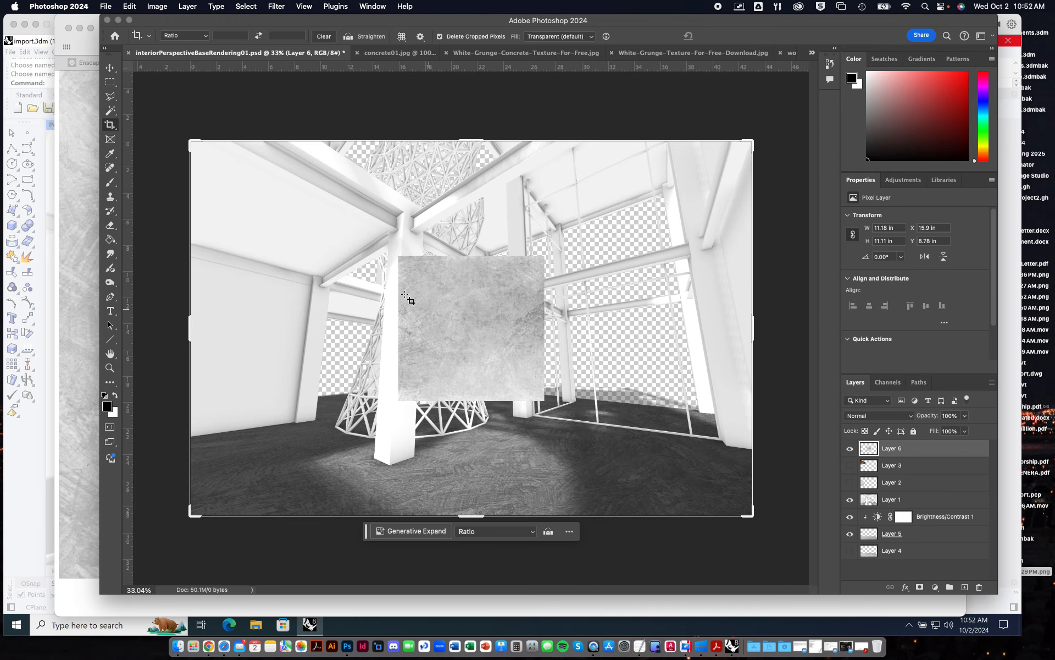
left_click(113, 70)
left_click_drag(447, 349, 252, 342)
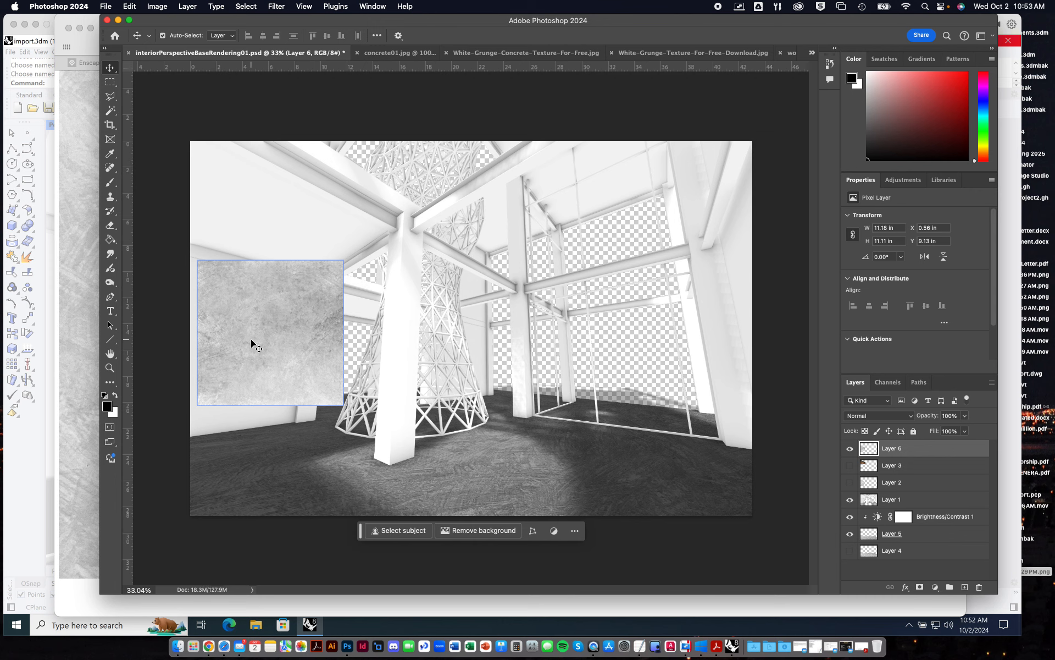
left_click_drag(250, 343, 417, 381)
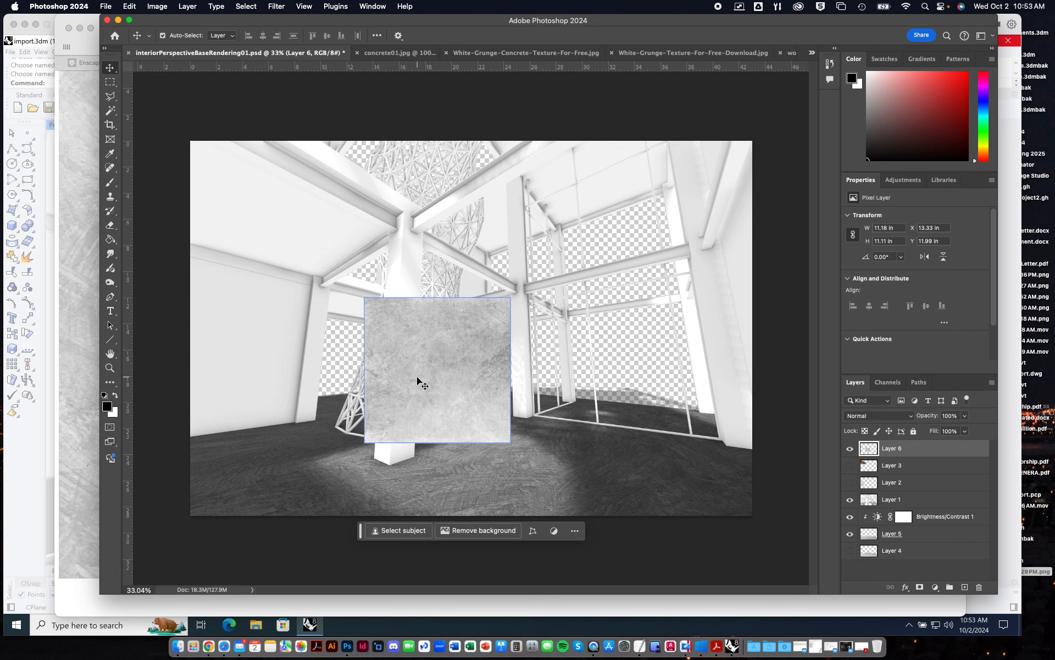
key("super+equal")
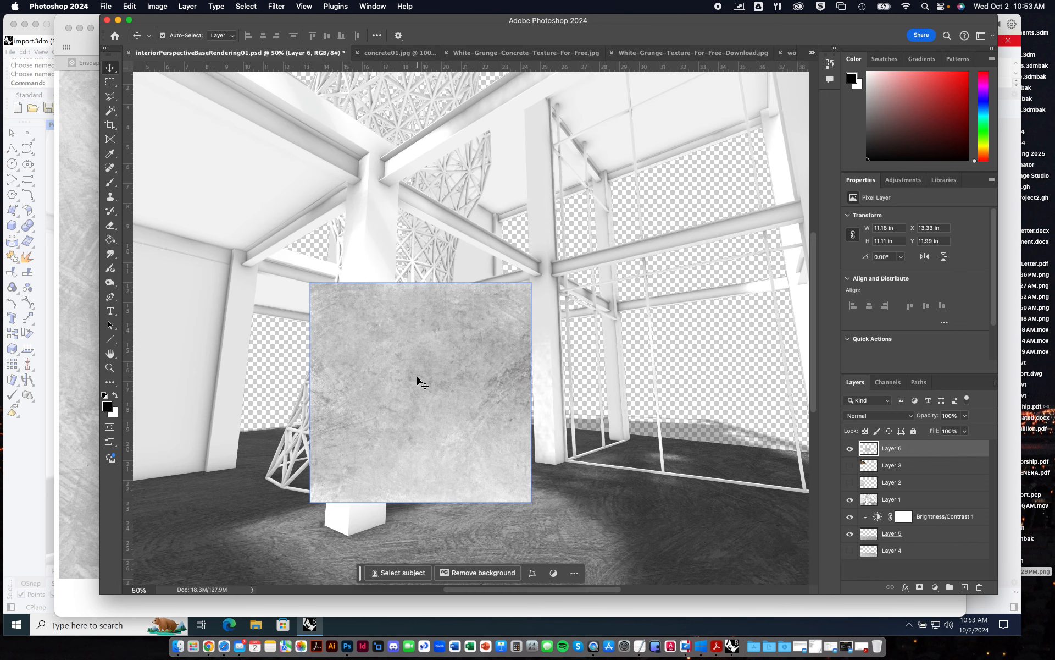
left_click_drag(347, 332, 639, 312)
key("super+equal")
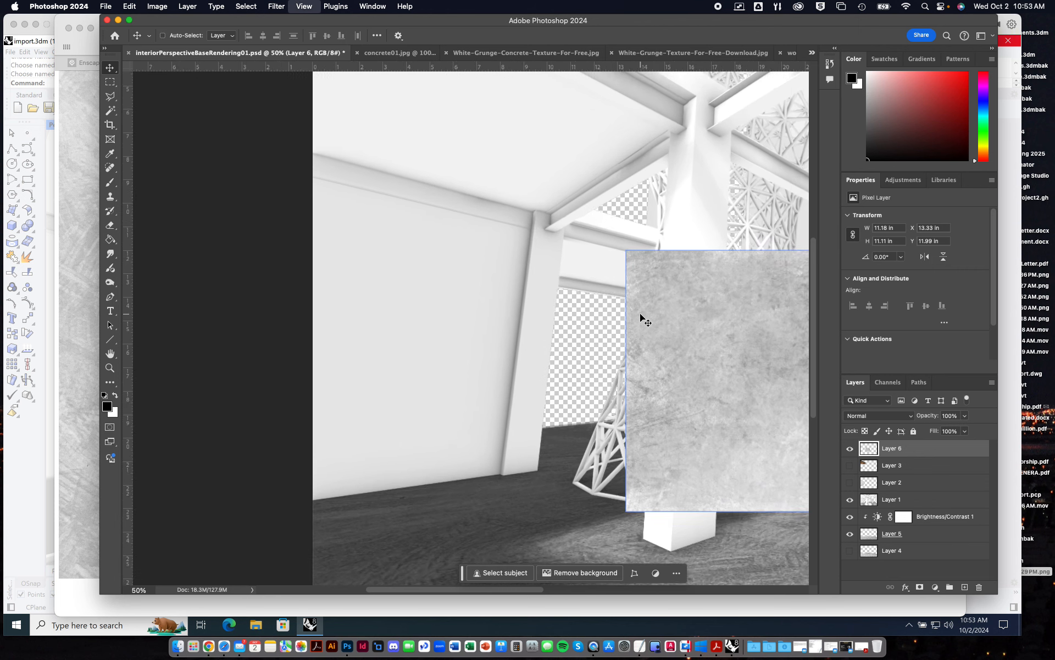
left_click_drag(700, 337, 294, 272)
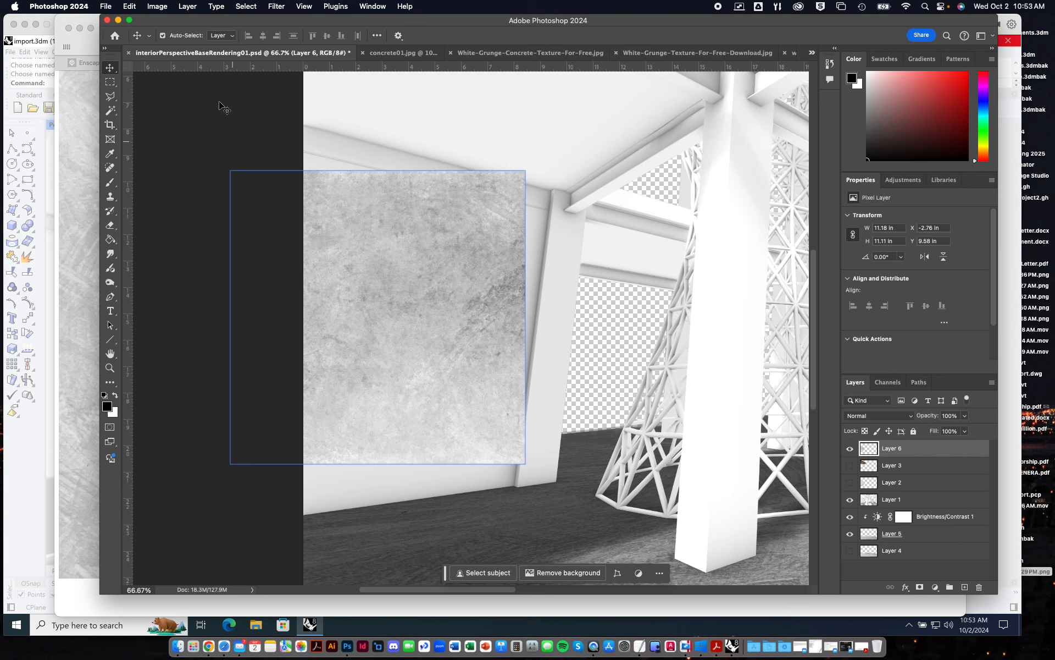
Reduce the opacity of the Layer 6 concrete texture to 47% so the wall beneath can guide its placement.
left_click(131, 6)
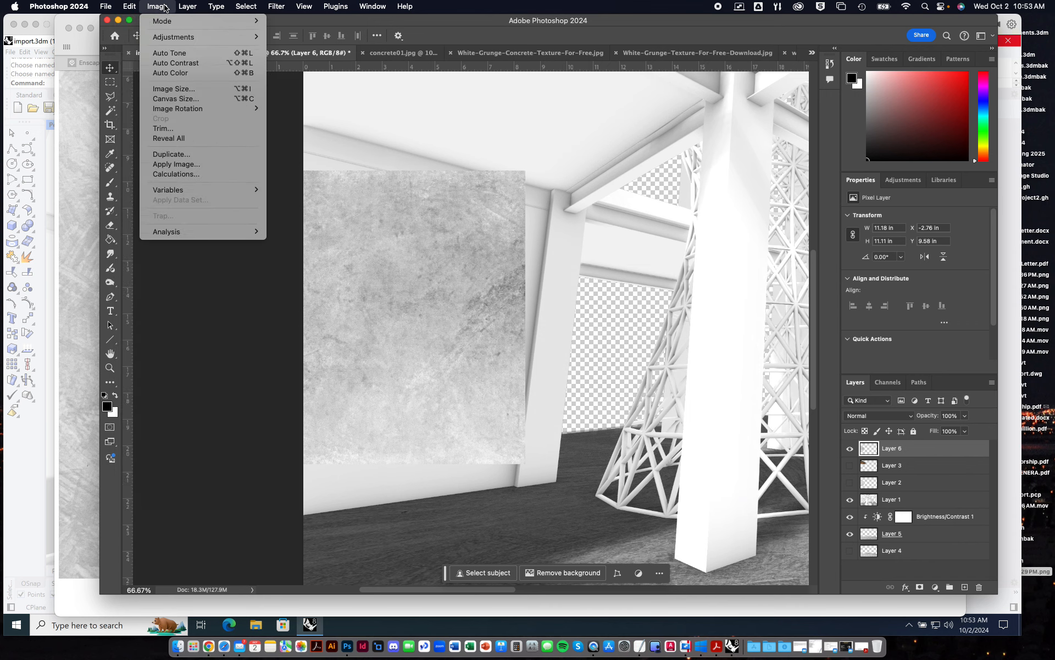
left_click(163, 8)
left_click(964, 416)
left_click_drag(968, 428, 936, 431)
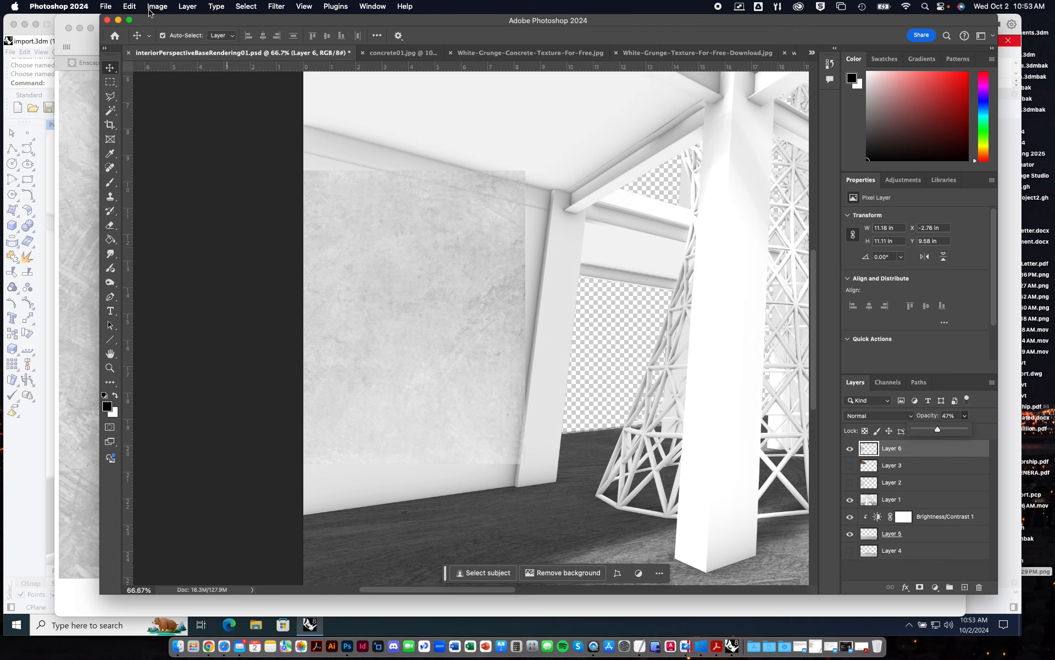
Distort the Layer 6 concrete texture so its four corners follow the left wall's perspective, overhanging the canvas's left edge.
left_click(132, 6)
mouse_move(162, 271)
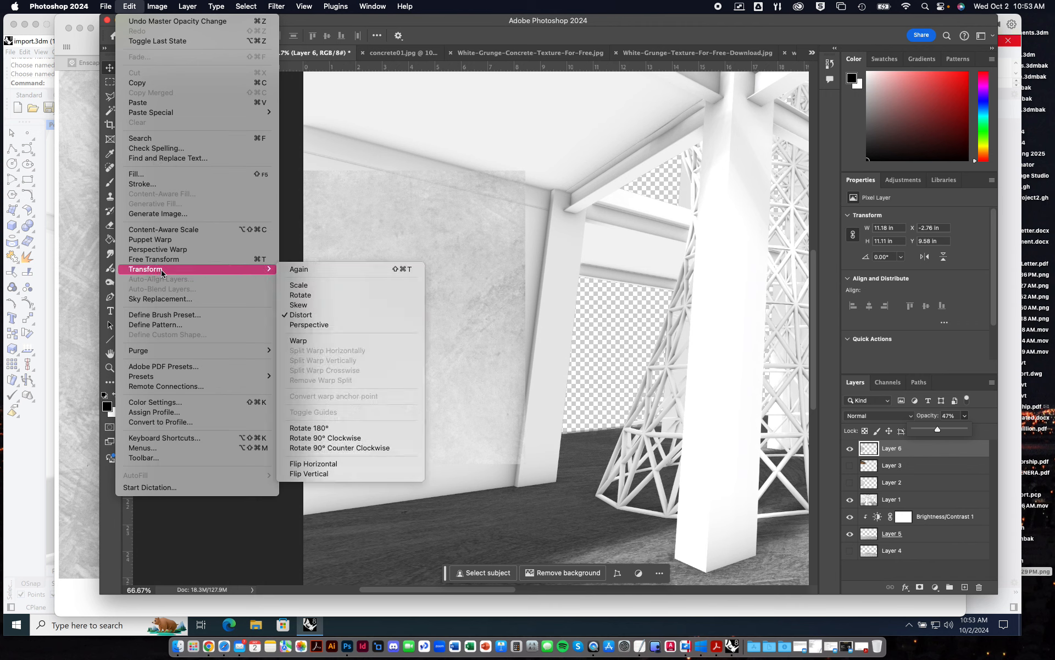
left_click(303, 314)
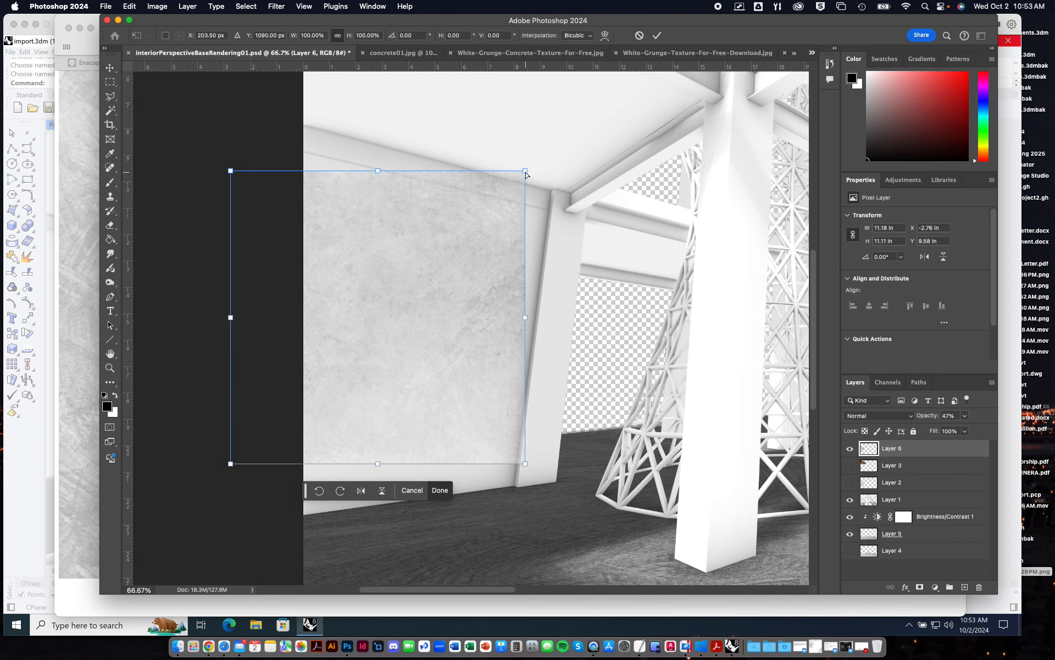
left_click_drag(526, 175, 549, 190)
left_click_drag(231, 171, 229, 104)
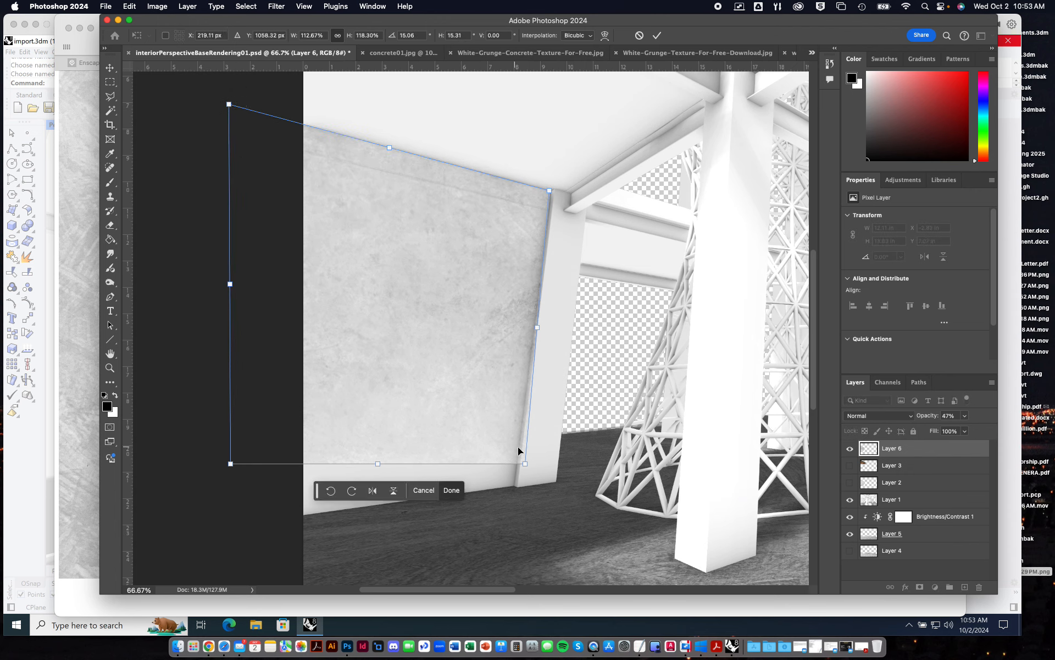
left_click_drag(525, 465, 512, 485)
left_click_drag(230, 464, 226, 526)
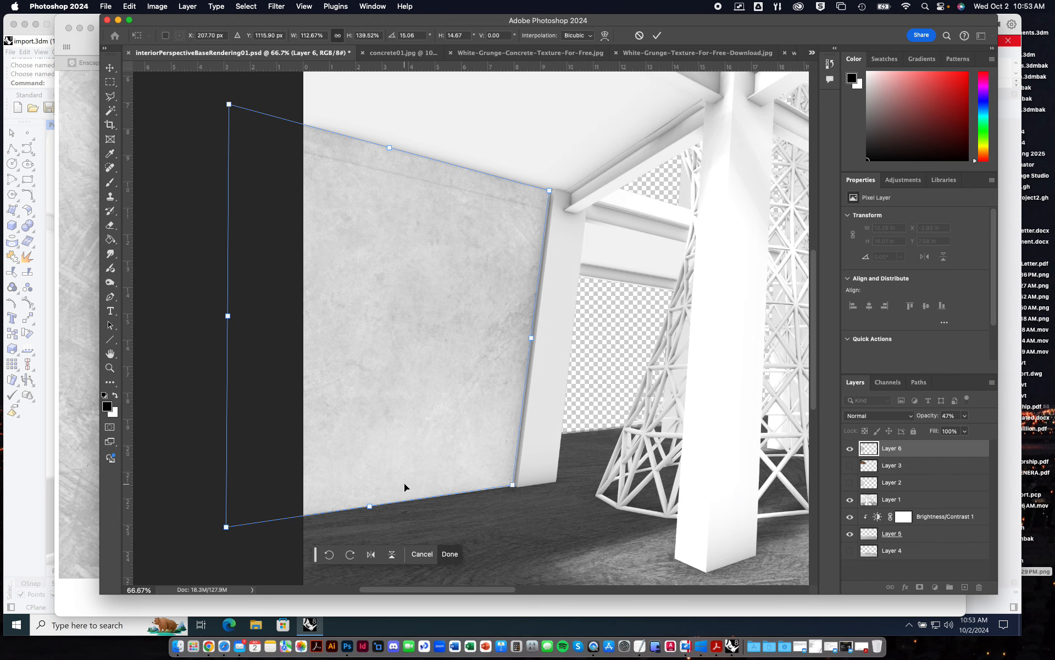
Refine the distorted texture's lower-right corner so it meets the wall's base beside the column.
key("super+equal")
key("super+equal")
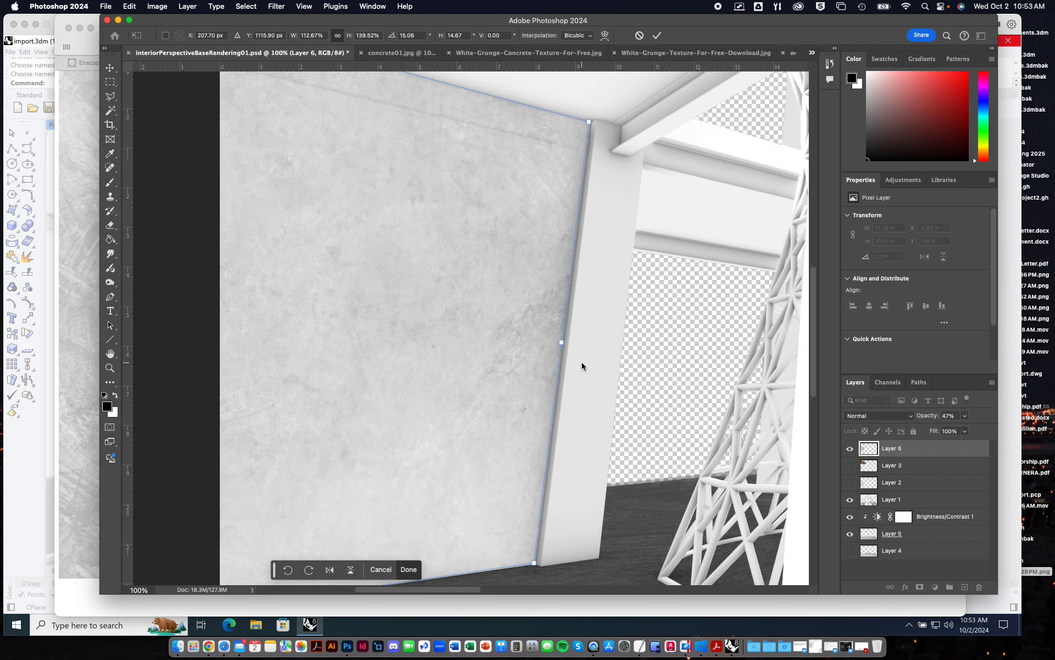
left_click_drag(651, 412, 567, 249)
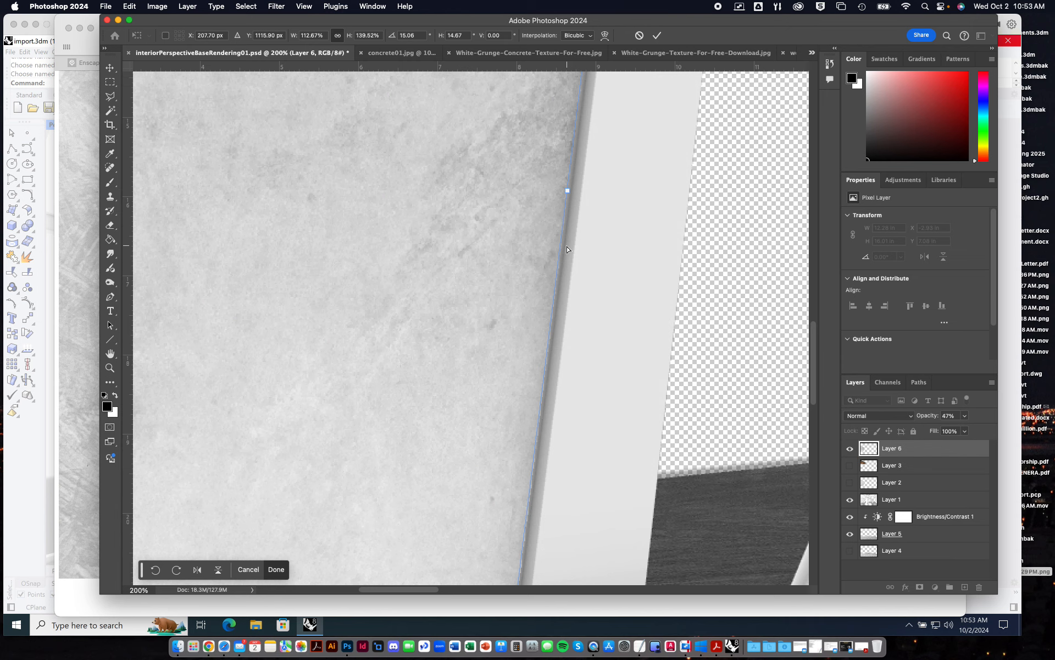
left_click_drag(538, 364, 542, 174)
left_click_drag(557, 417, 559, 410)
key("super+equal")
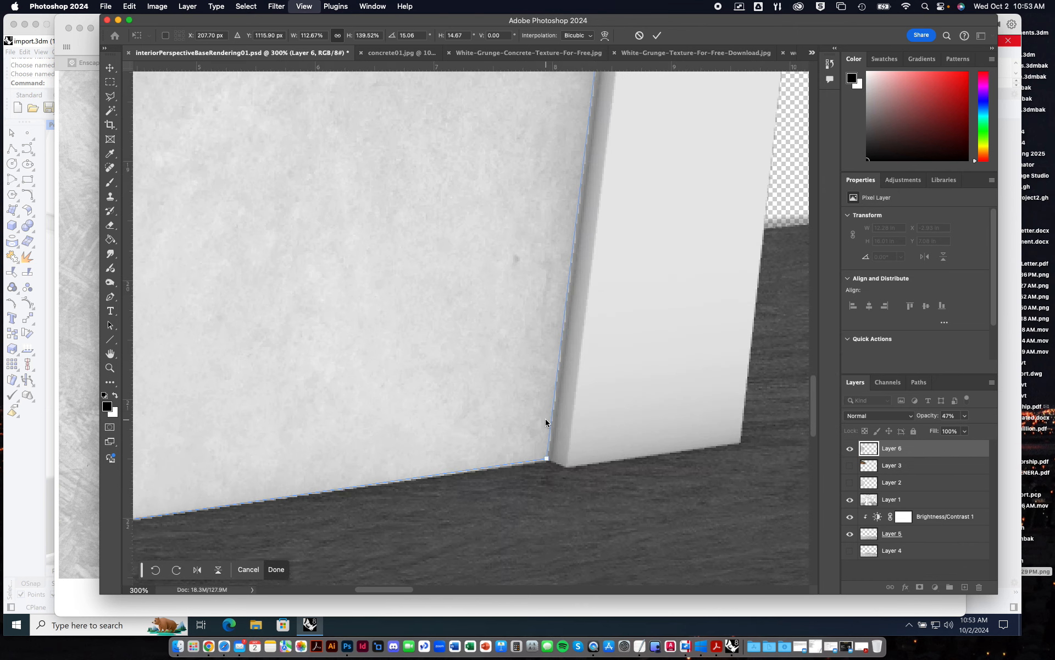
key("super+equal")
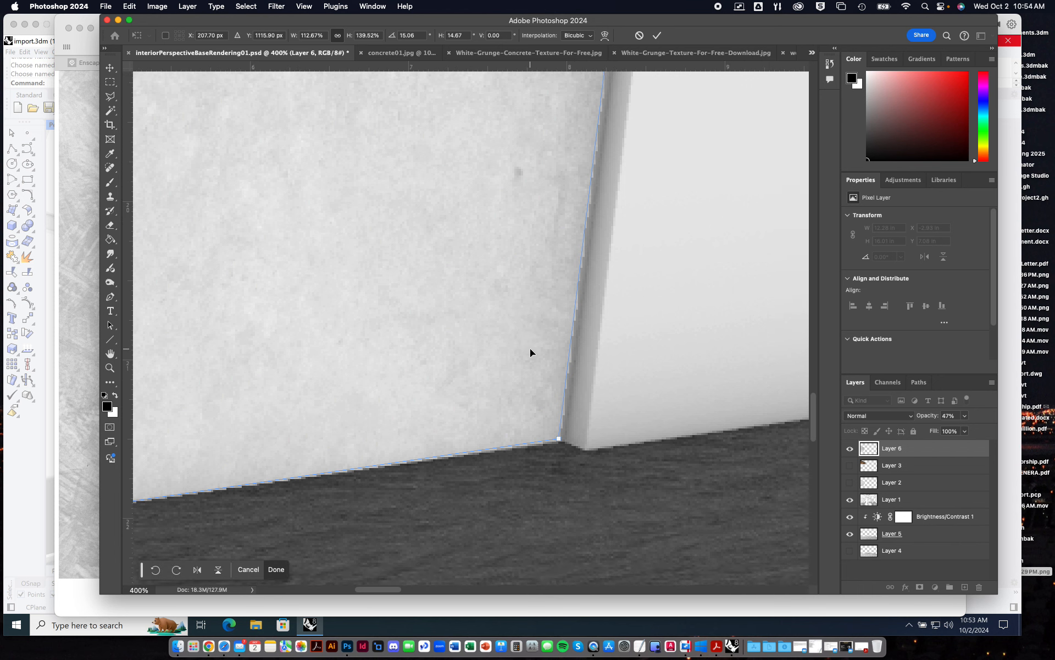
key("super+equal")
mouse_move(599, 501)
left_mouse_down()
mouse_move(581, 496)
mouse_move(608, 497)
left_mouse_up()
key("super+minus")
key("super+minus")
key("super+minus")
key("super+minus")
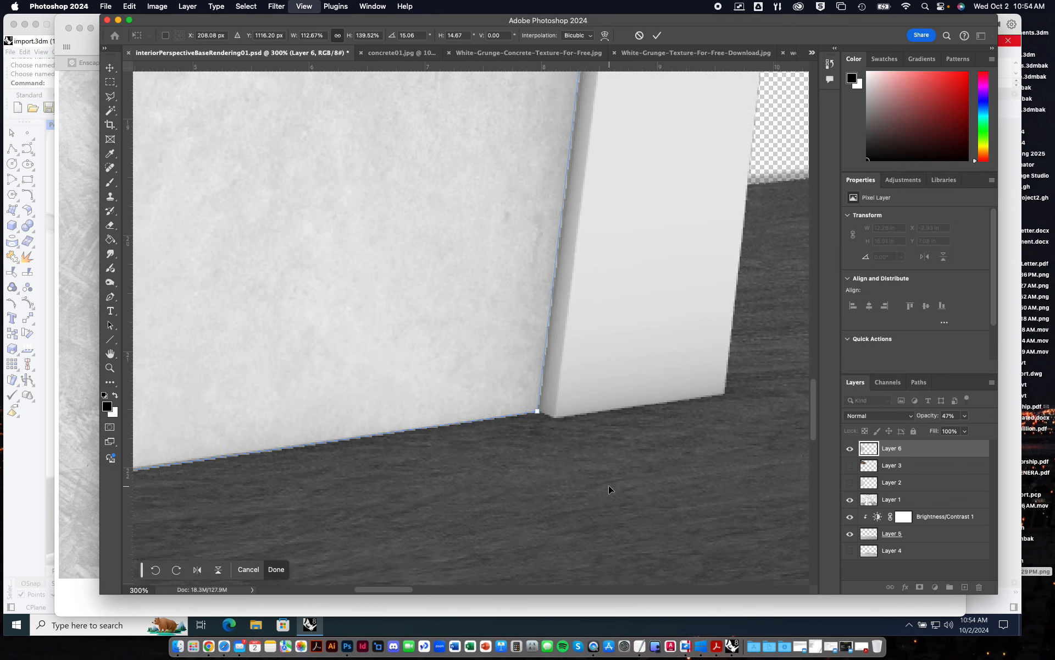
Refine the distorted texture's upper-right corner so it meets the junction of wall, ceiling and column.
left_click_drag(584, 291, 592, 495)
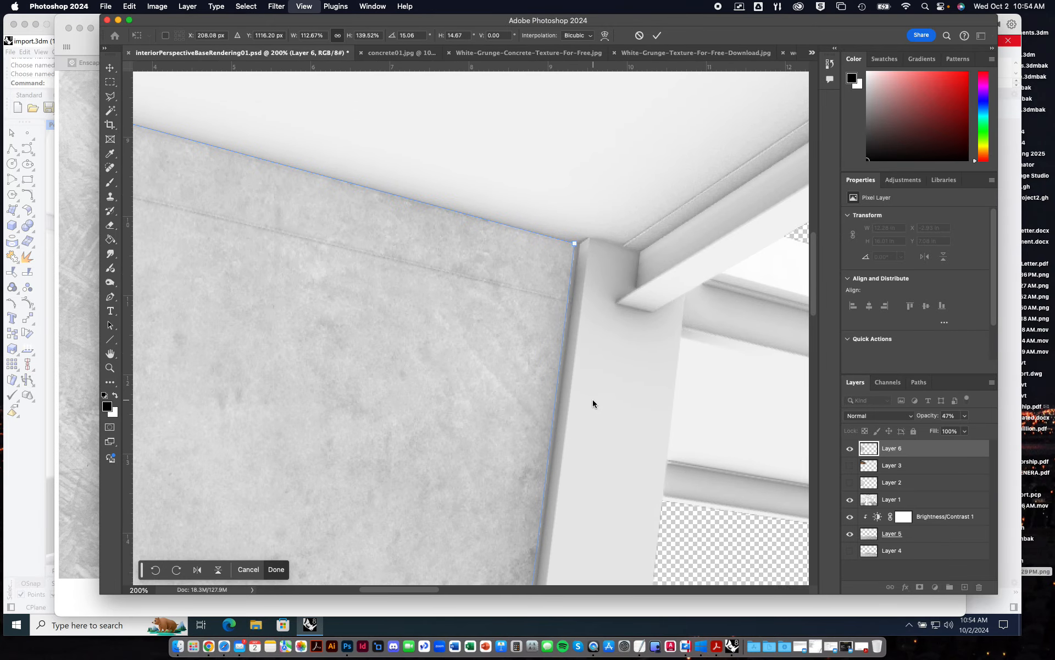
key("super+plus")
key("super+plus")
key("super+plus")
key("super+plus")
left_click_drag(632, 331, 464, 526)
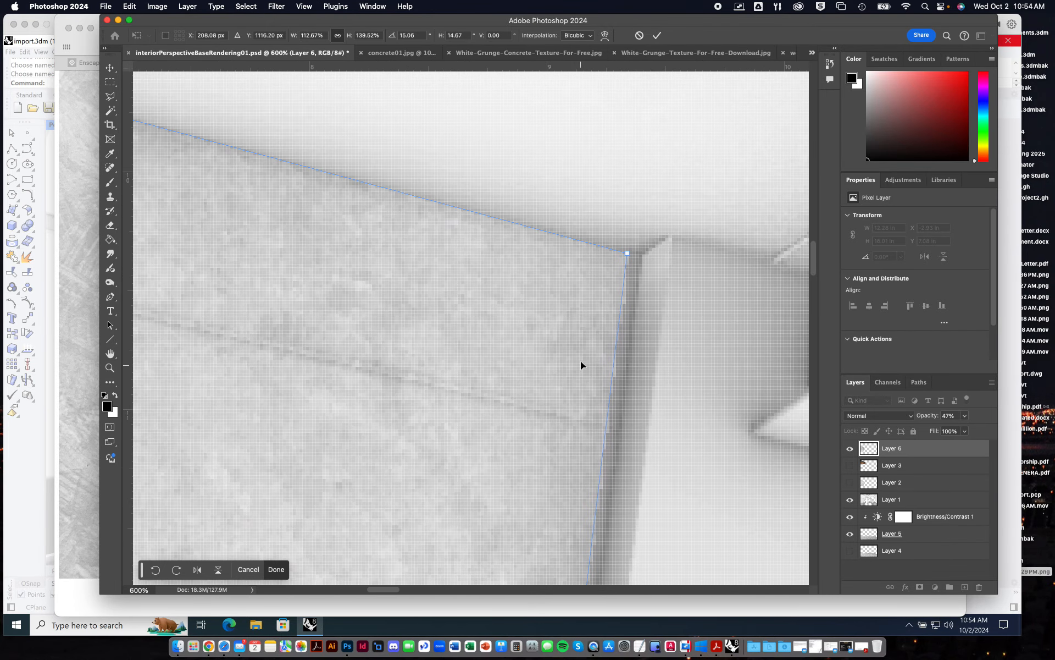
left_click_drag(637, 260, 640, 250)
key("super+minus")
key("super+minus")
key("super+minus")
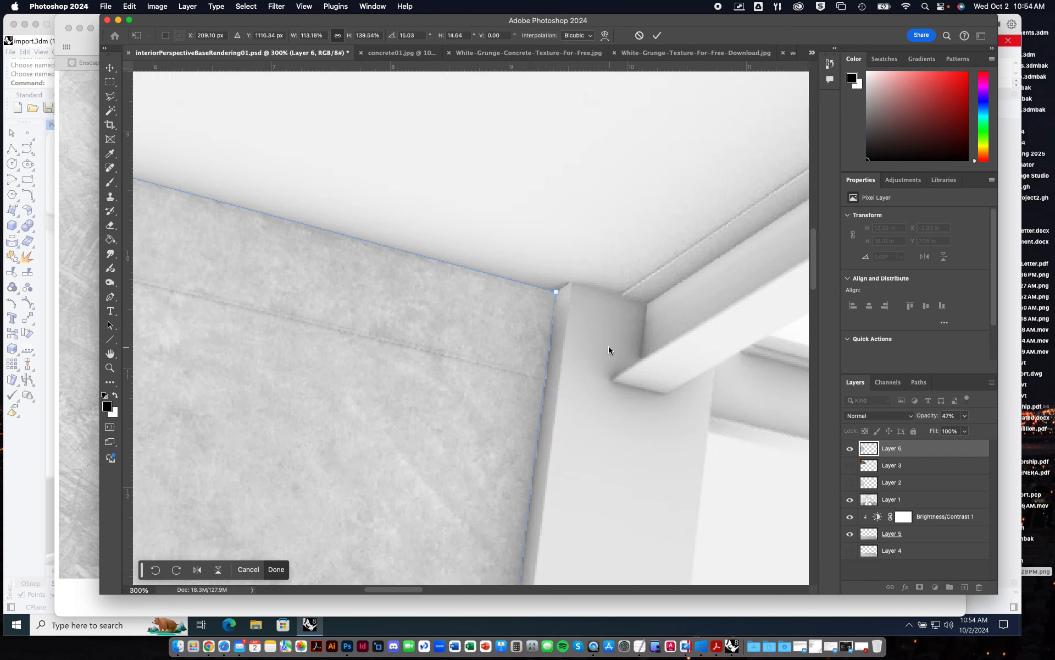
Check the texture's upper edge along the ceiling line and its overall fit on the wall, and apply the distortion.
left_click_drag(304, 363, 741, 388)
left_click_drag(478, 363, 615, 405)
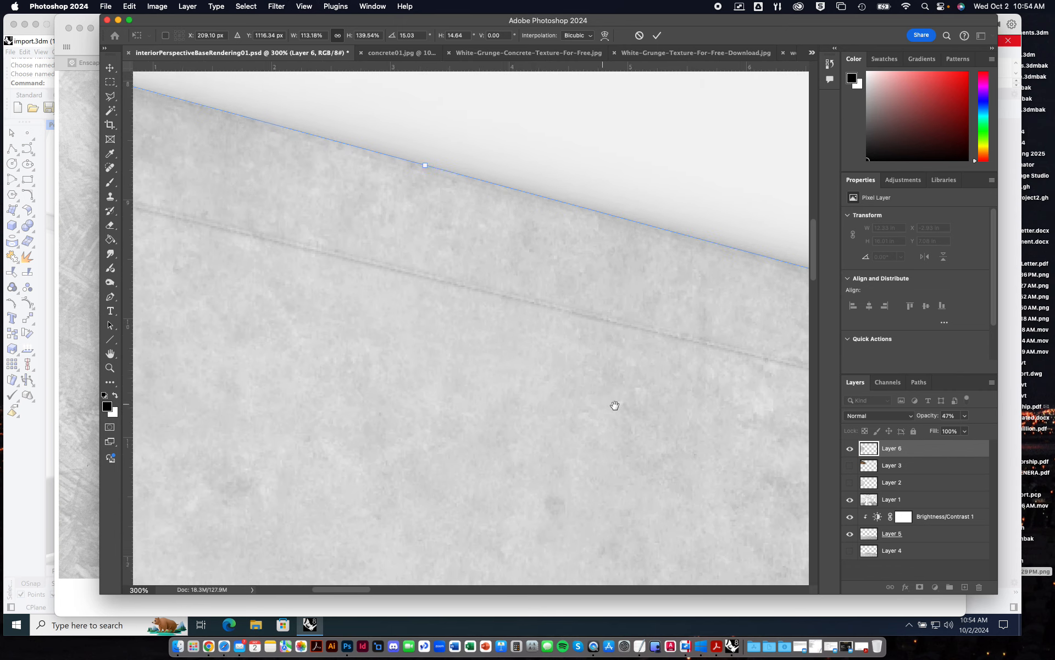
left_click_drag(471, 375, 518, 387)
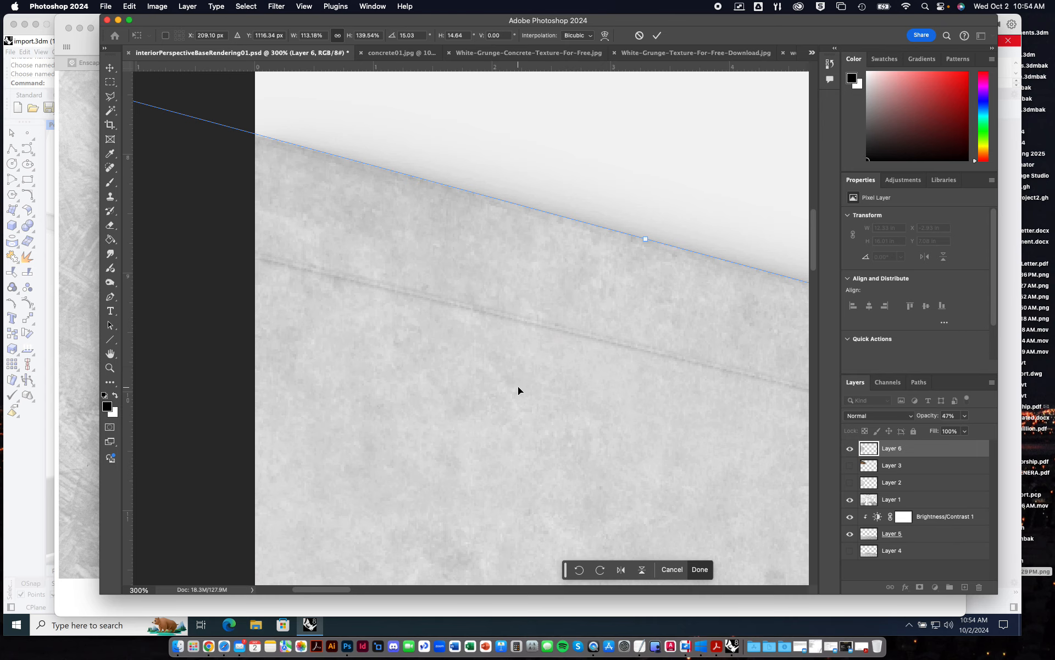
key("super+minus")
key("super+minus")
key("super+minus")
key("super+minus")
key("super+minus")
key("super+minus")
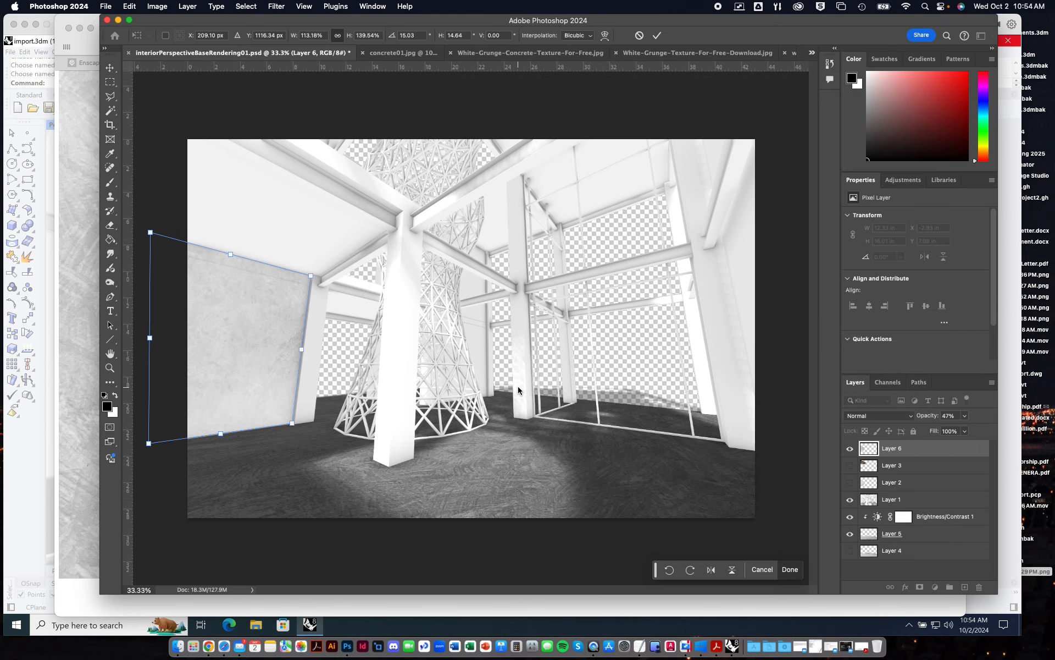
key("super+plus")
key("super+plus")
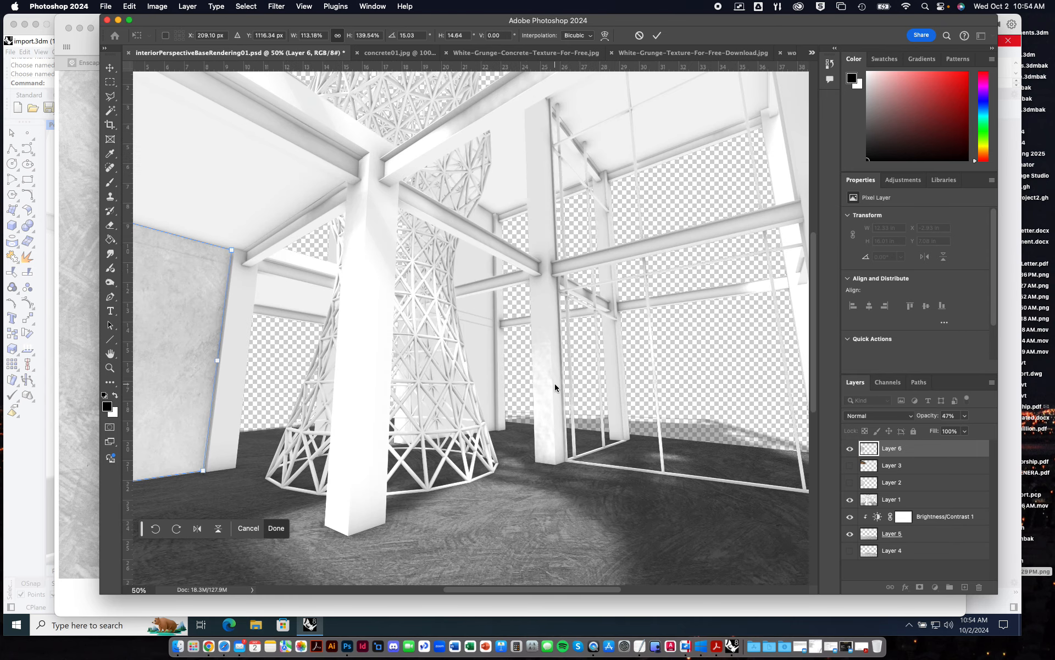
left_click_drag(329, 388, 684, 340)
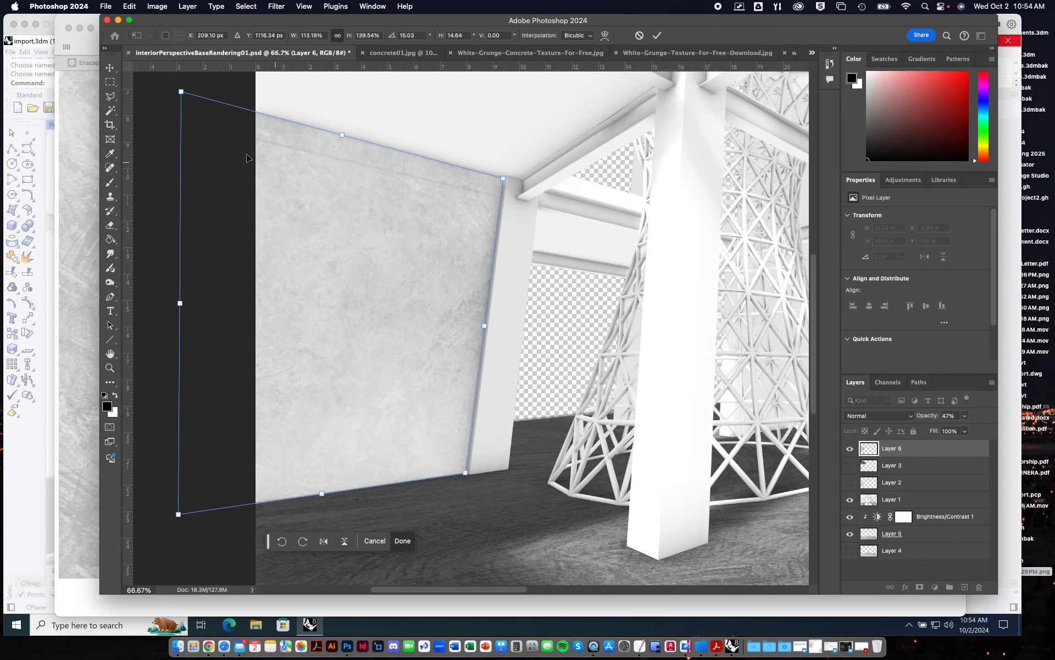
left_click(110, 67)
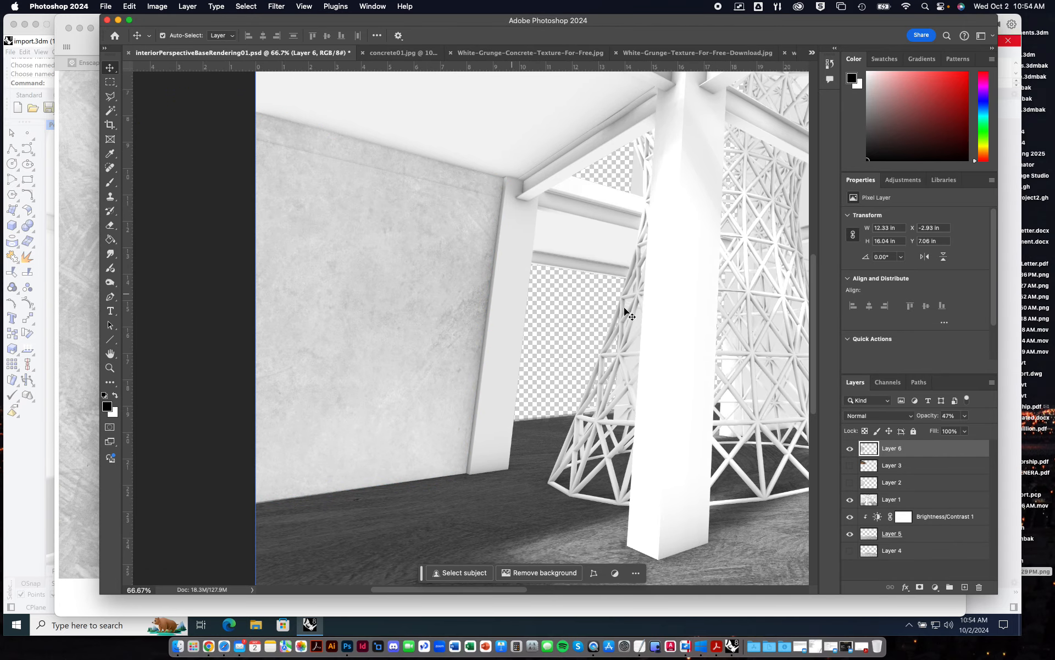
Restore the Layer 6 concrete texture to 100% opacity and set its blending mode to Multiply.
left_click(965, 416)
left_click_drag(963, 432, 991, 430)
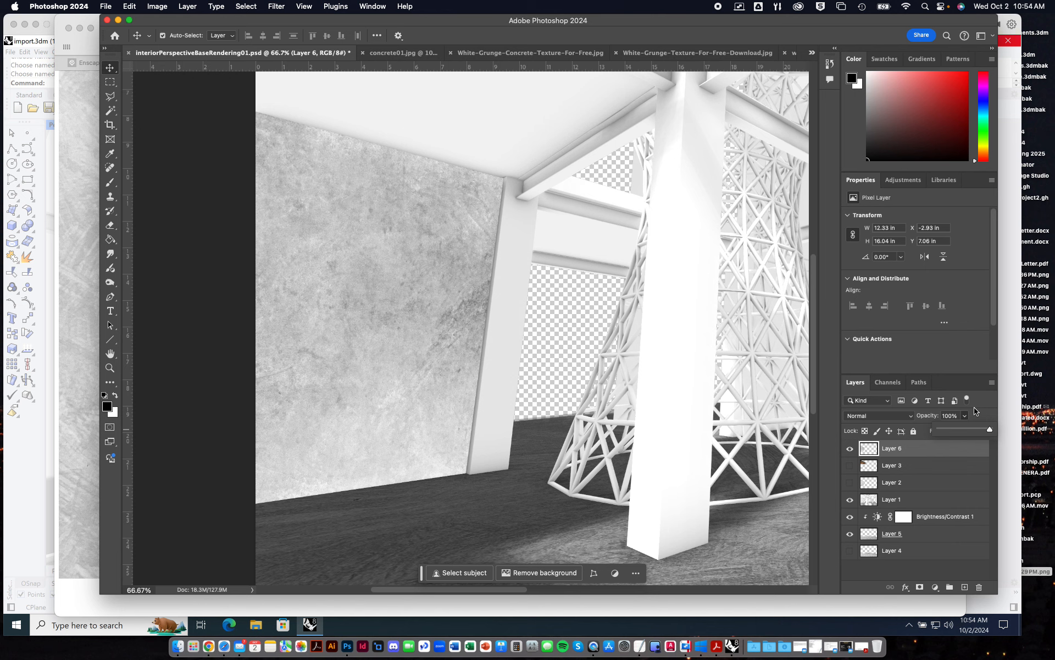
left_click(908, 421)
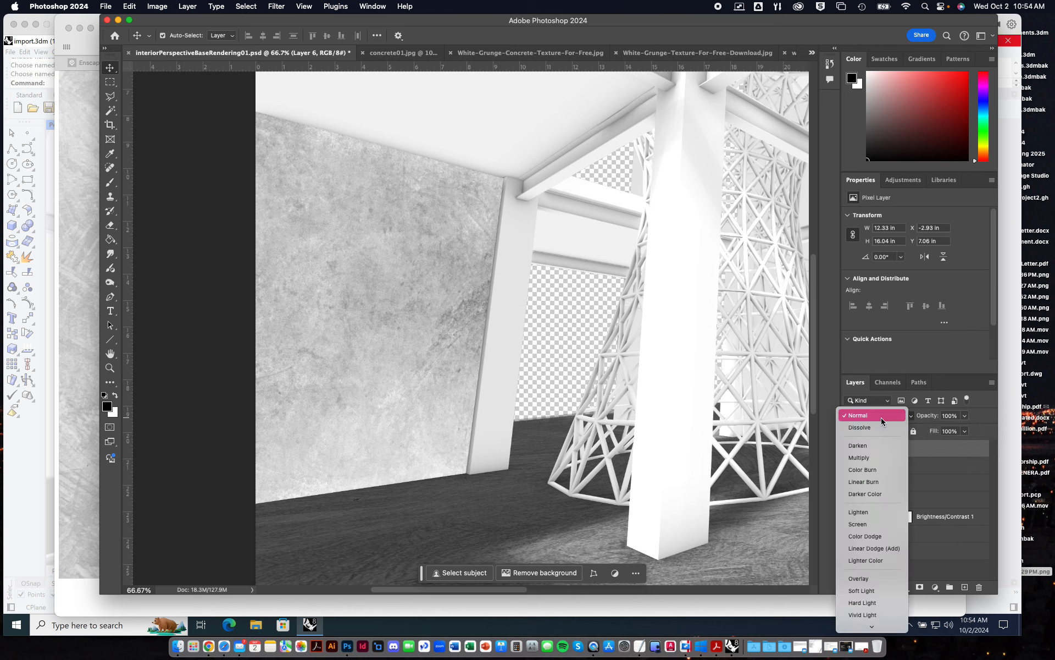
left_click(948, 472)
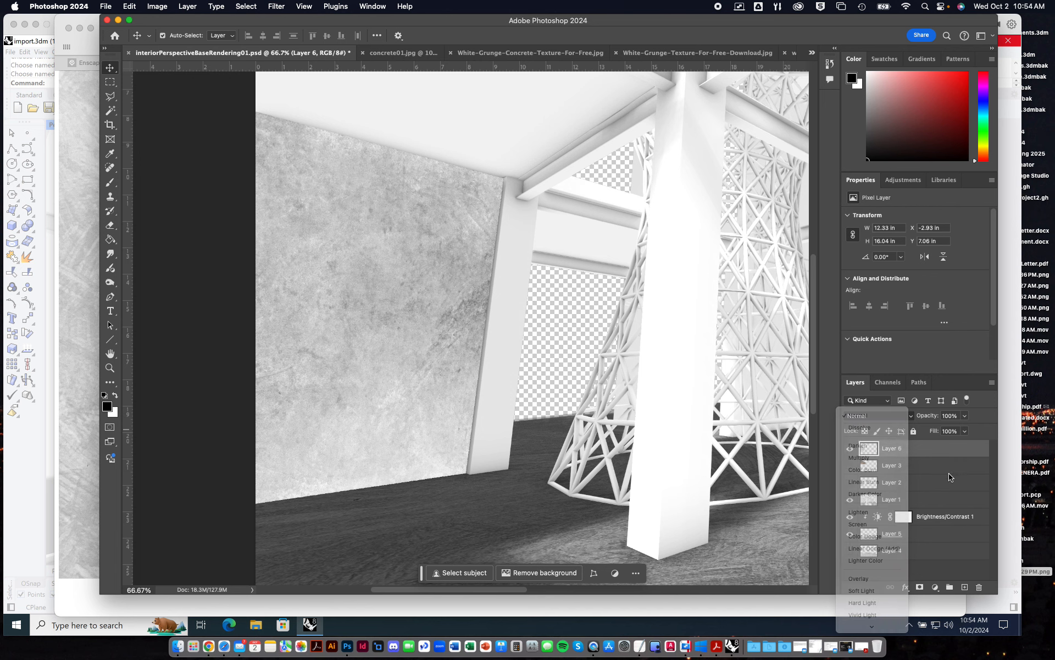
left_click(911, 417)
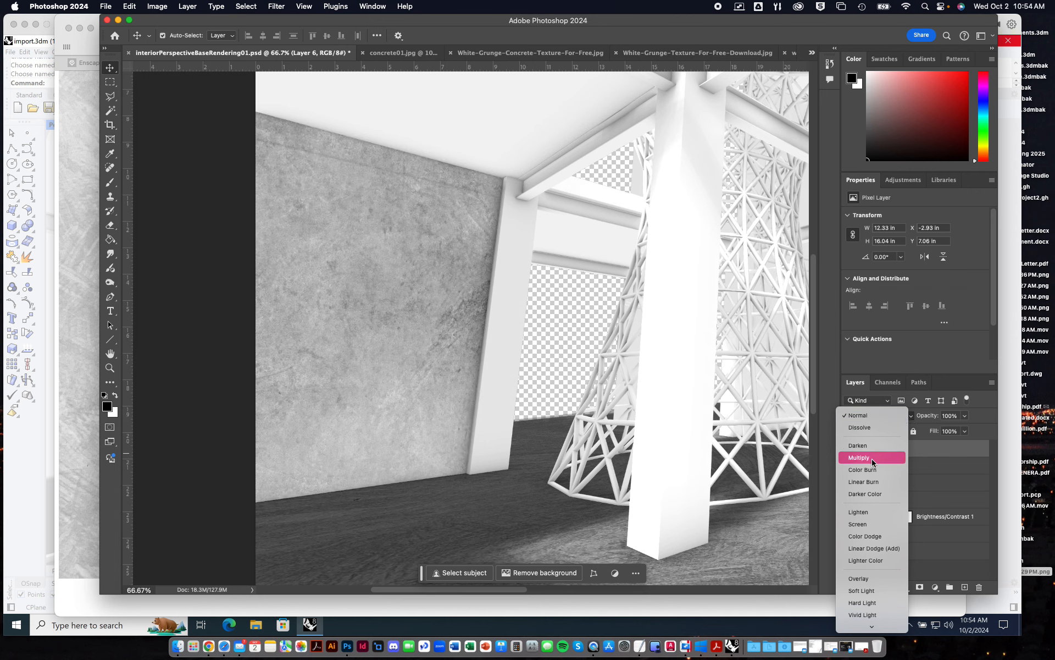
left_click(873, 457)
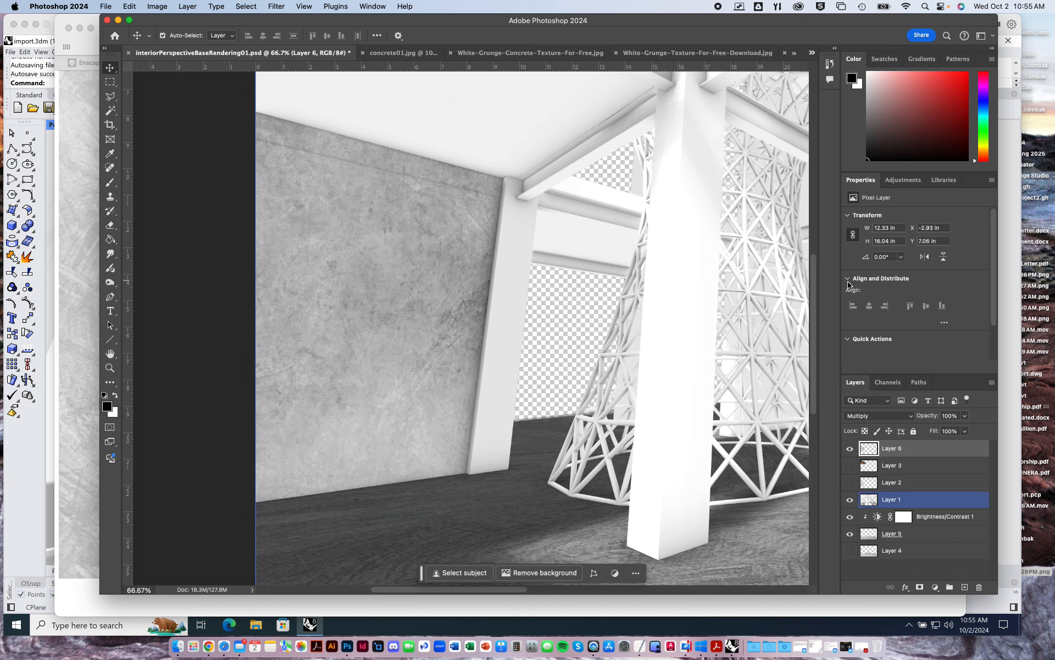
Reduce the opacity of the multiplied Layer 6 concrete to 74% and check the wall within the whole rendering.
left_click(964, 415)
mouse_move(966, 430)
left_mouse_down()
mouse_move(938, 432)
mouse_move(952, 431)
left_mouse_up()
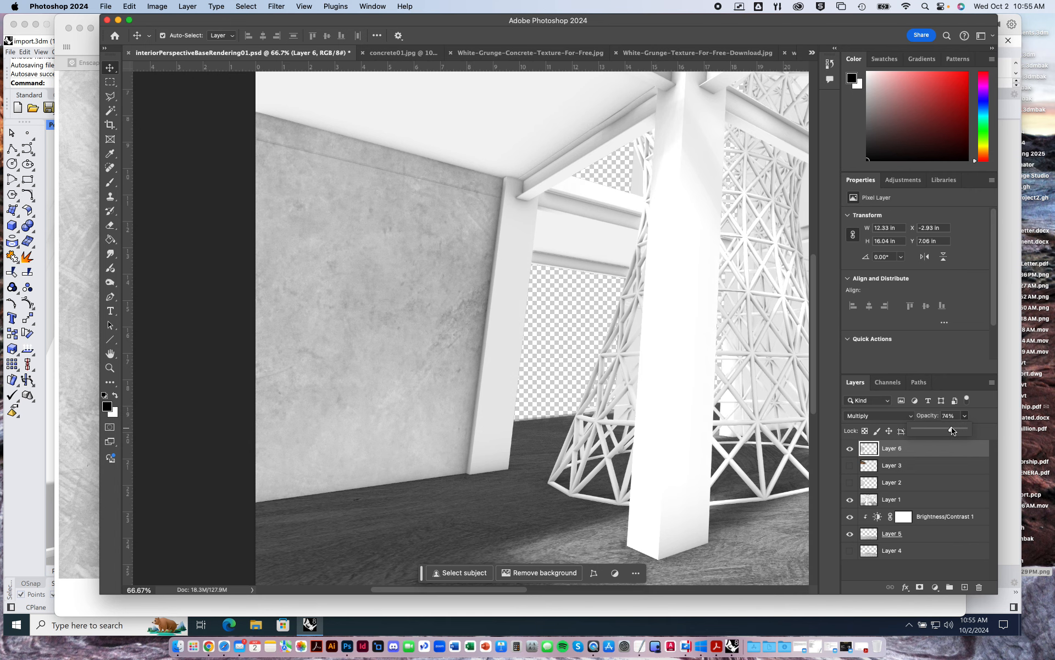
key("super+minus")
key("super+minus")
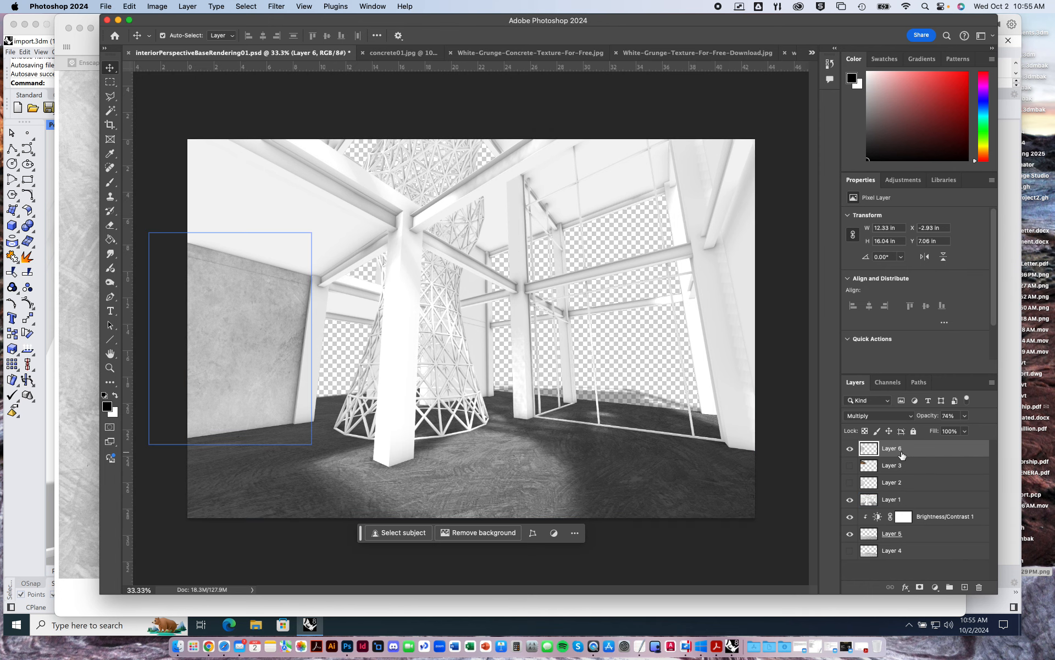
key("super+plus")
scroll(215, 345, "left", 5)
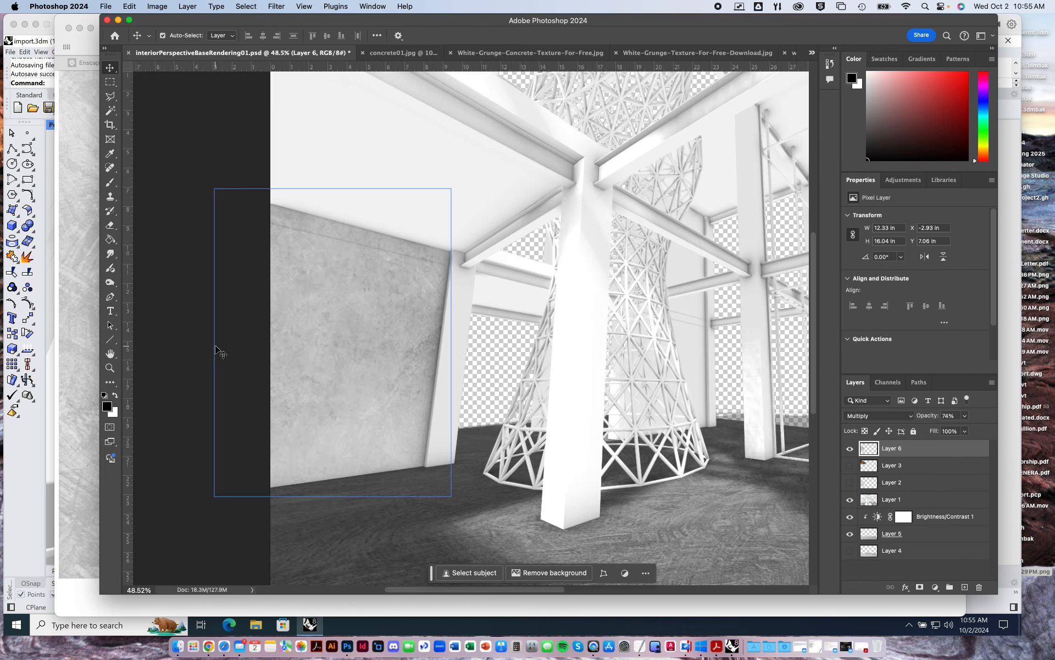
scroll(215, 346, "up", 2, "alt")
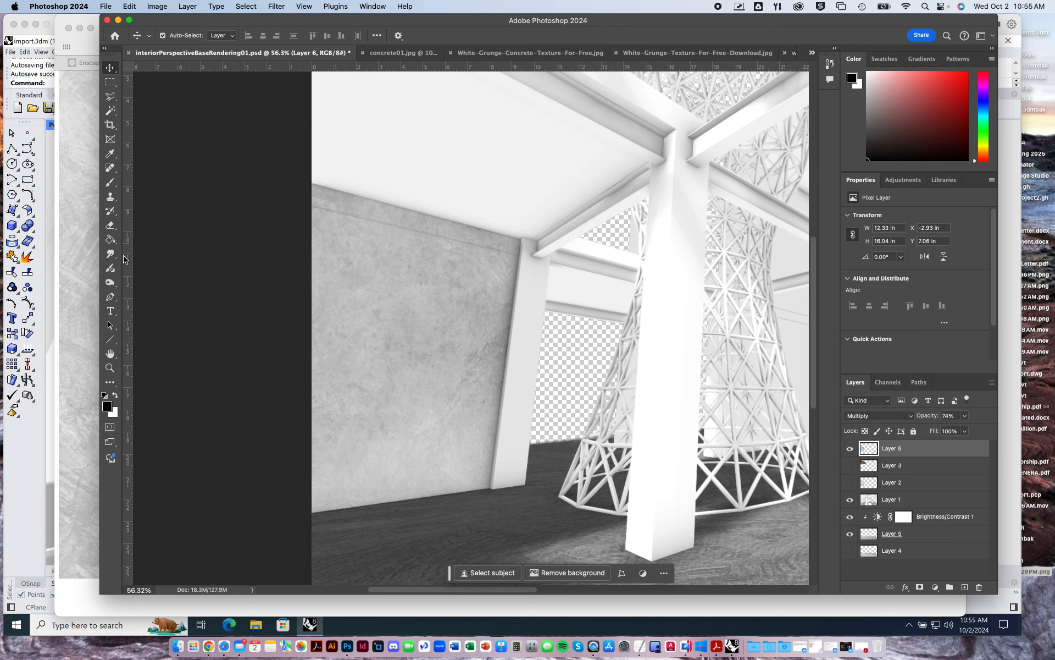
Darken the concrete wall's upper and column-side edges with the Burn tool, using a 102 px soft brush.
left_click(109, 283)
right_click(110, 283)
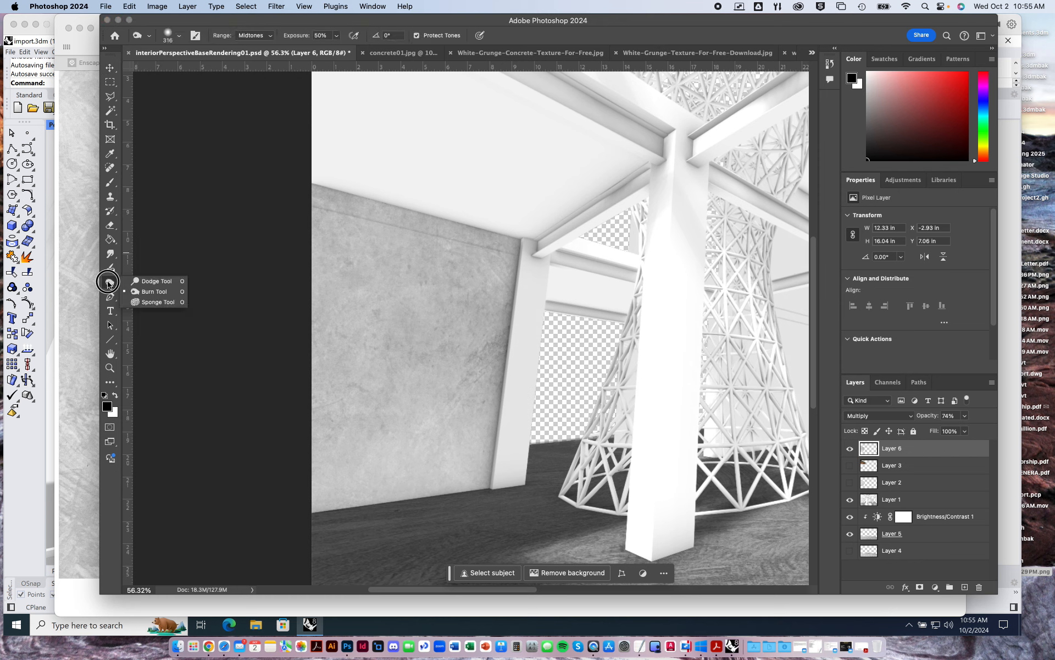
left_click(150, 294)
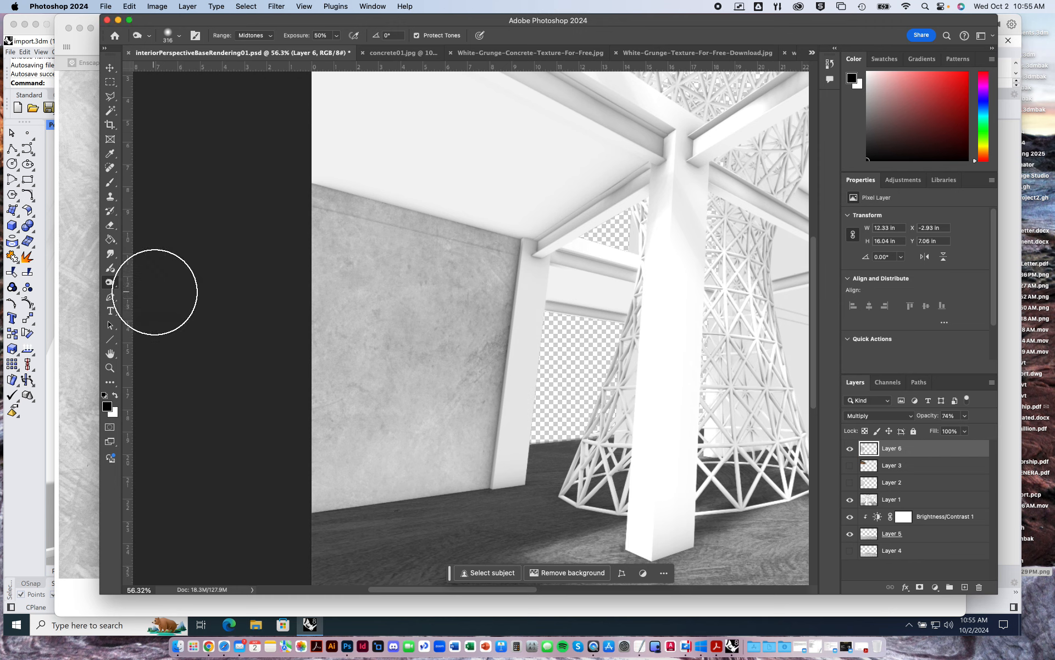
left_click(179, 35)
left_click_drag(217, 69, 196, 69)
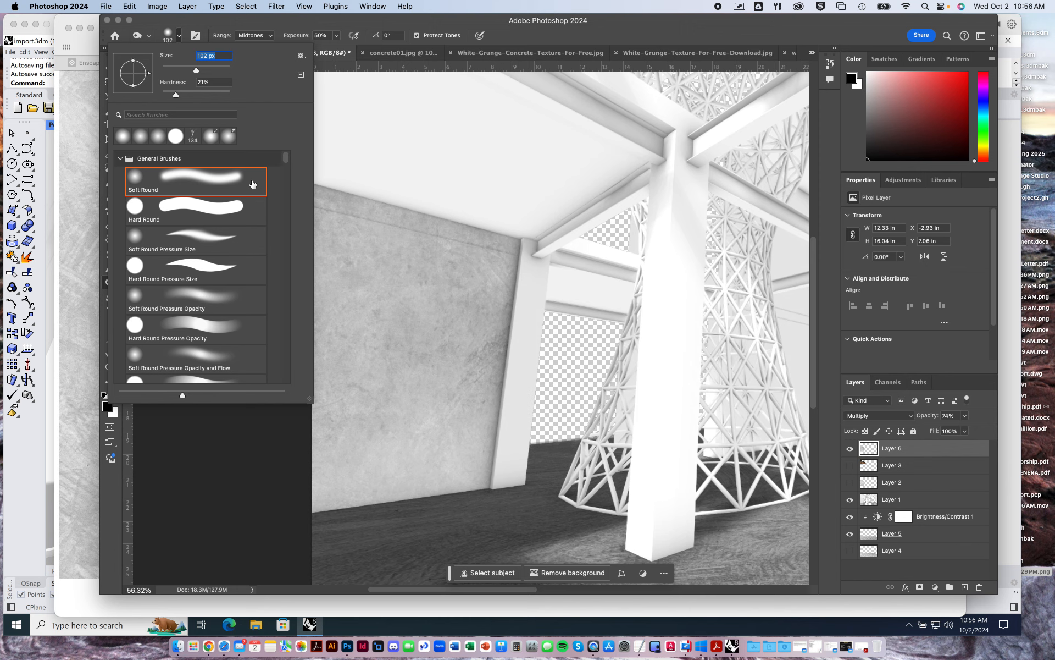
left_click(218, 26)
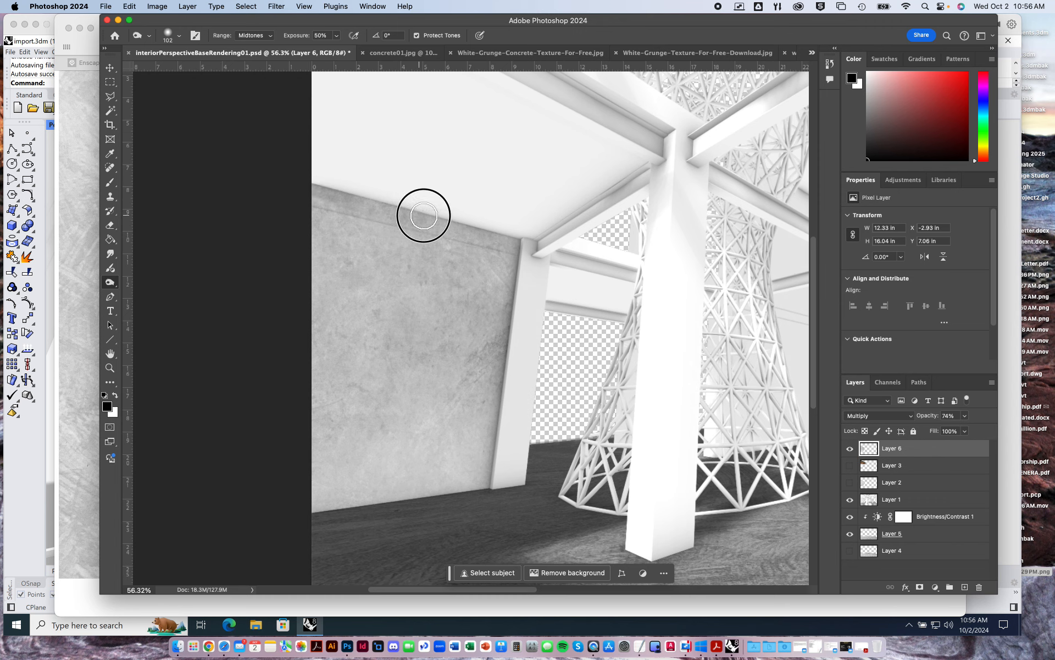
mouse_move(511, 234)
left_mouse_down()
mouse_move(487, 480)
mouse_move(514, 387)
left_mouse_up()
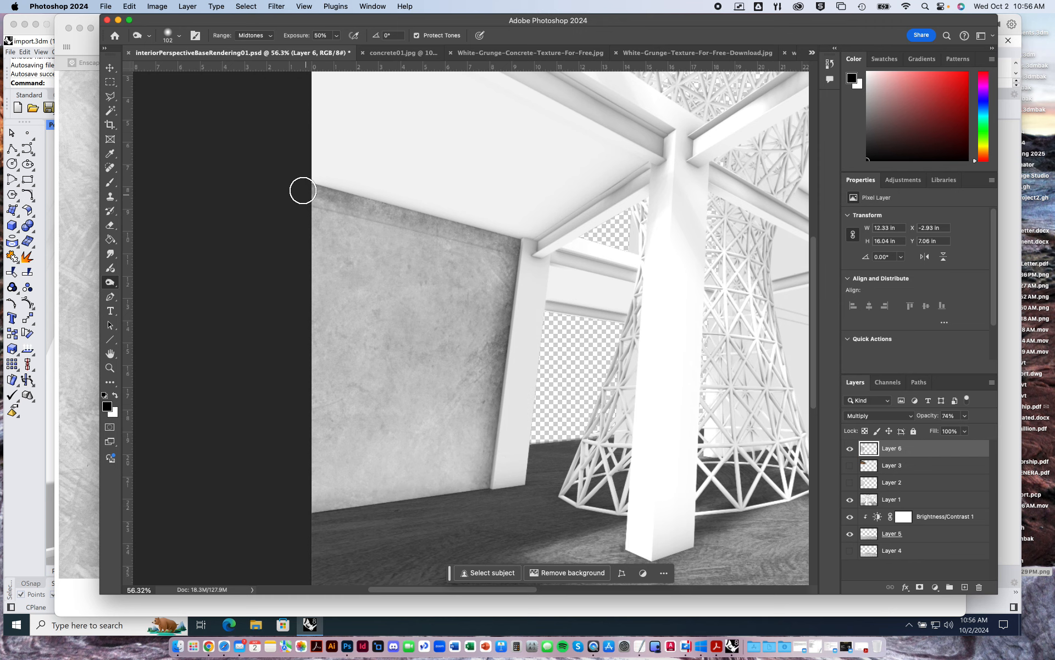
Enlarge the burn brush to 444 px, softly darken the wall's upper area, and check the shading within the whole rendering.
left_click(179, 36)
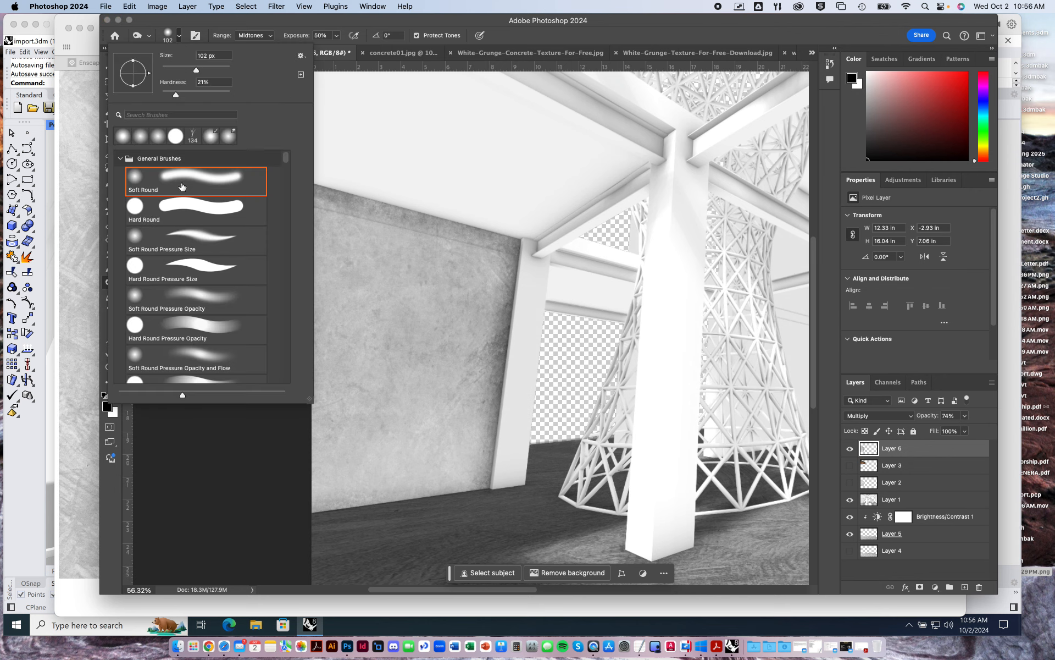
left_click_drag(196, 70, 217, 66)
left_click(250, 27)
left_click(180, 37)
left_click_drag(217, 68, 215, 69)
left_click(234, 21)
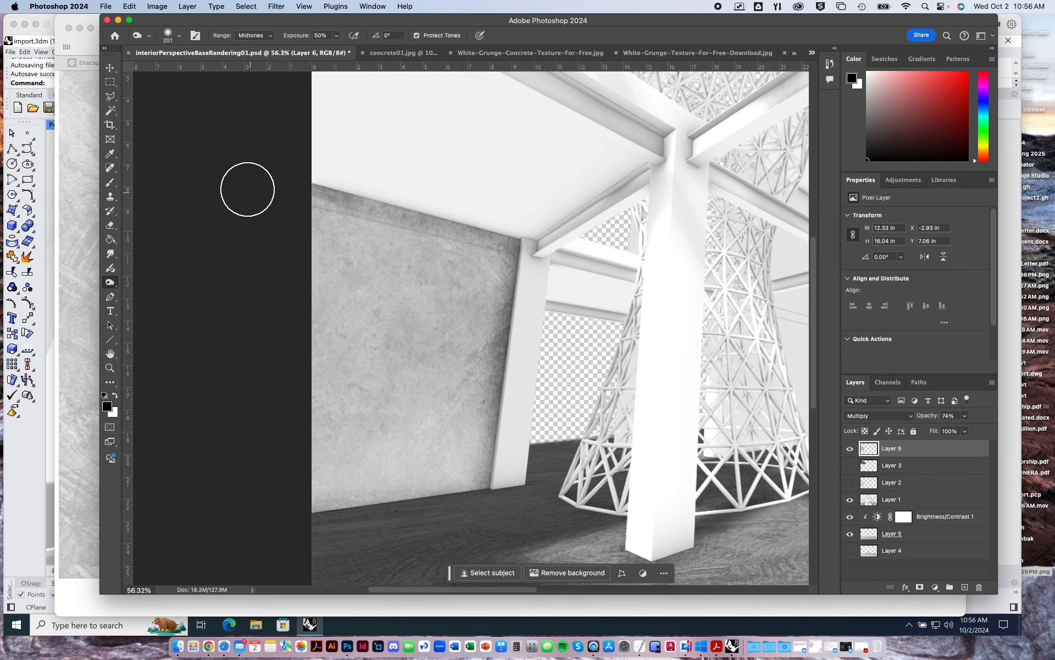
left_click(180, 36)
left_click_drag(214, 70, 222, 70)
left_click(231, 23)
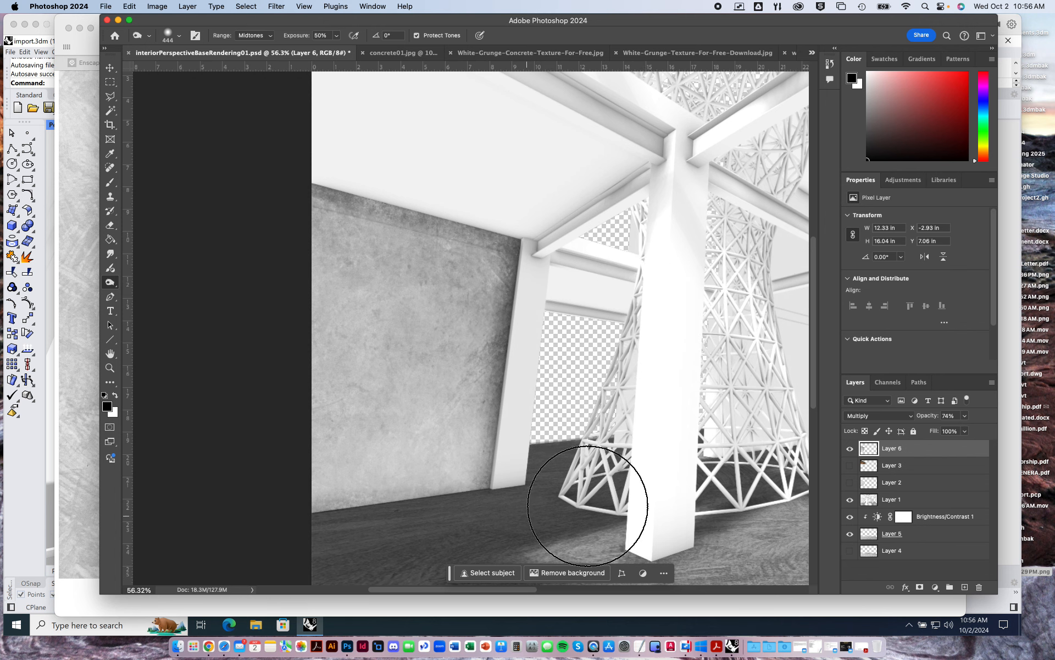
scroll(217, 200, "down", 3, "alt")
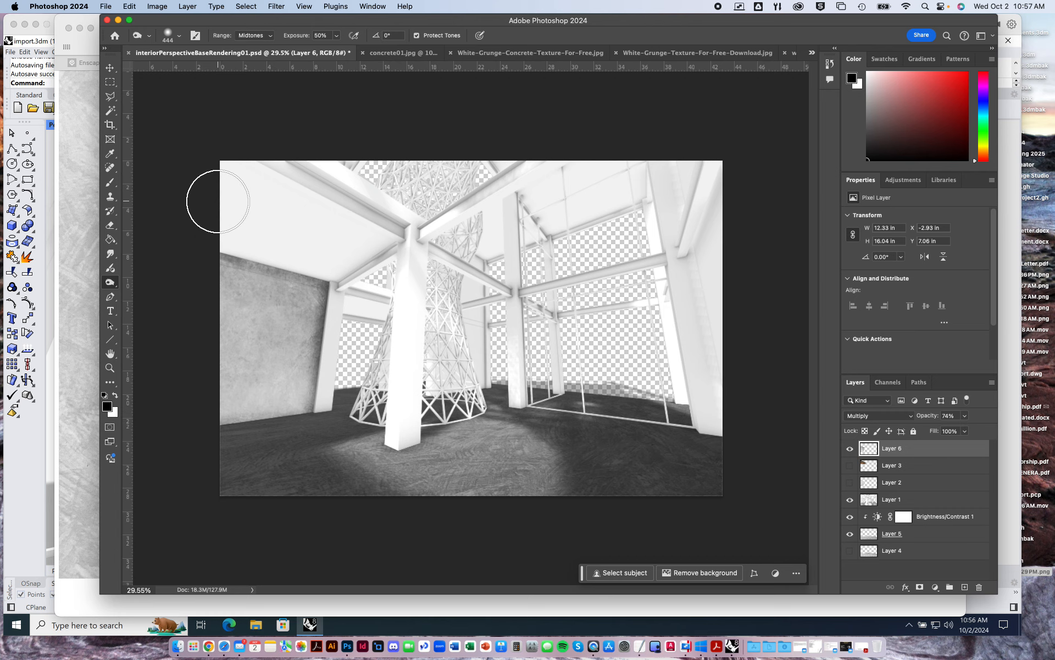
scroll(217, 201, "down", 1, "alt")
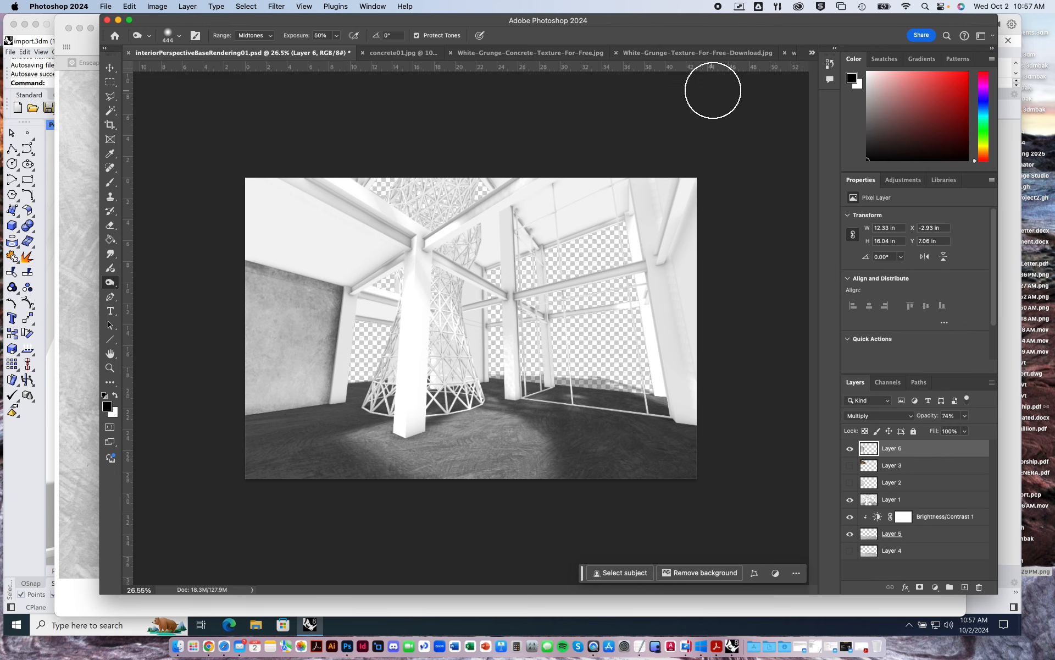
Open the wood01.jpg texture, clear its selection, compare its generated variations and keep the third one.
left_click(812, 53)
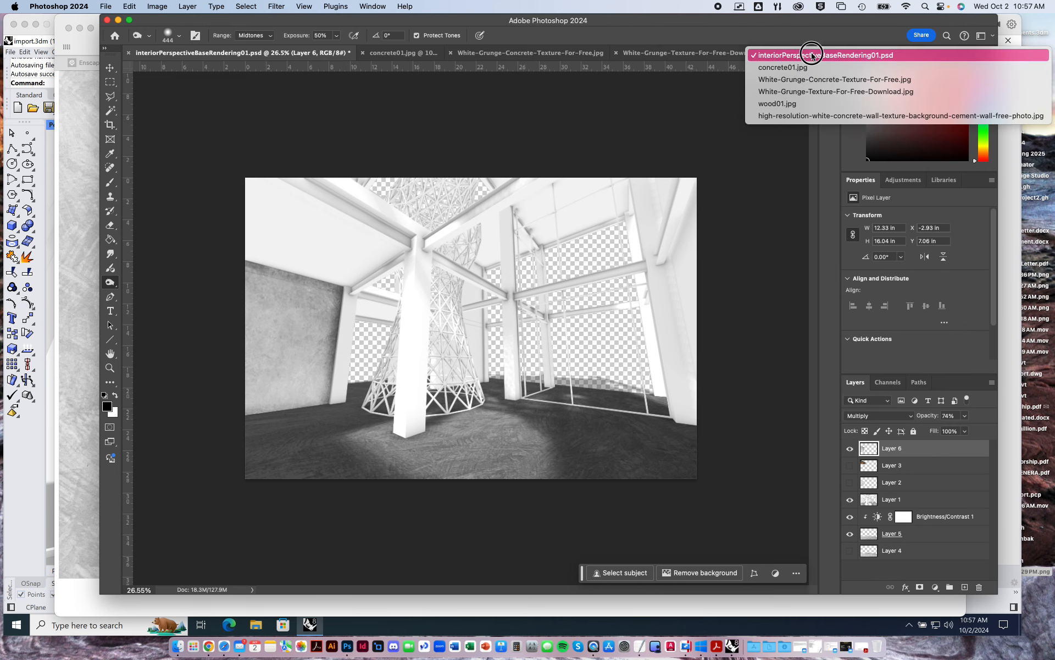
left_click(803, 103)
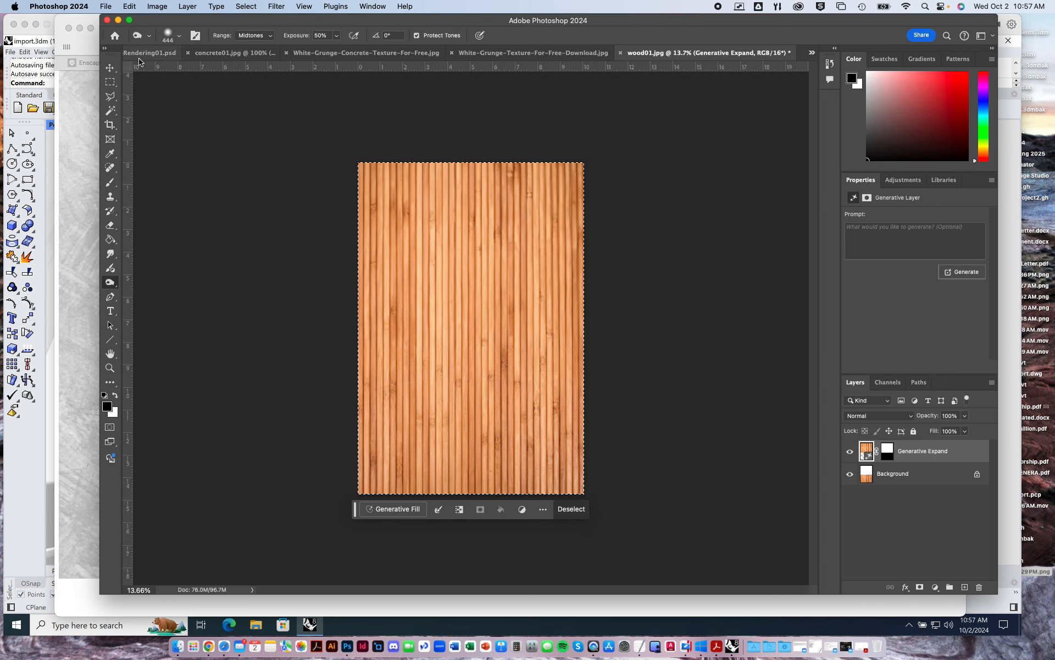
key("m")
left_click(285, 271)
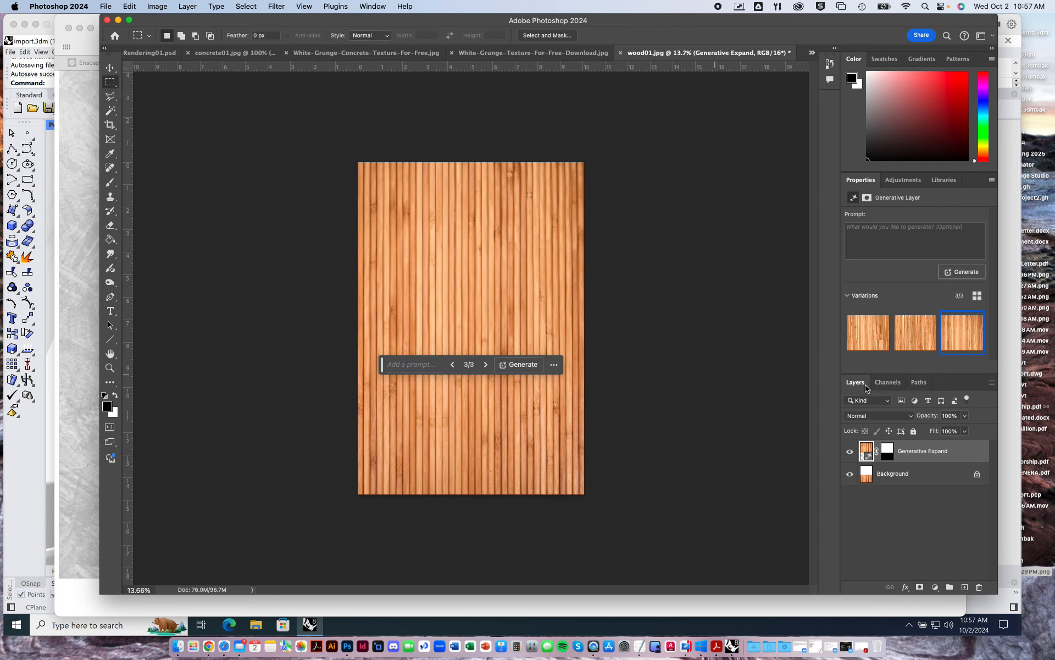
left_click(859, 337)
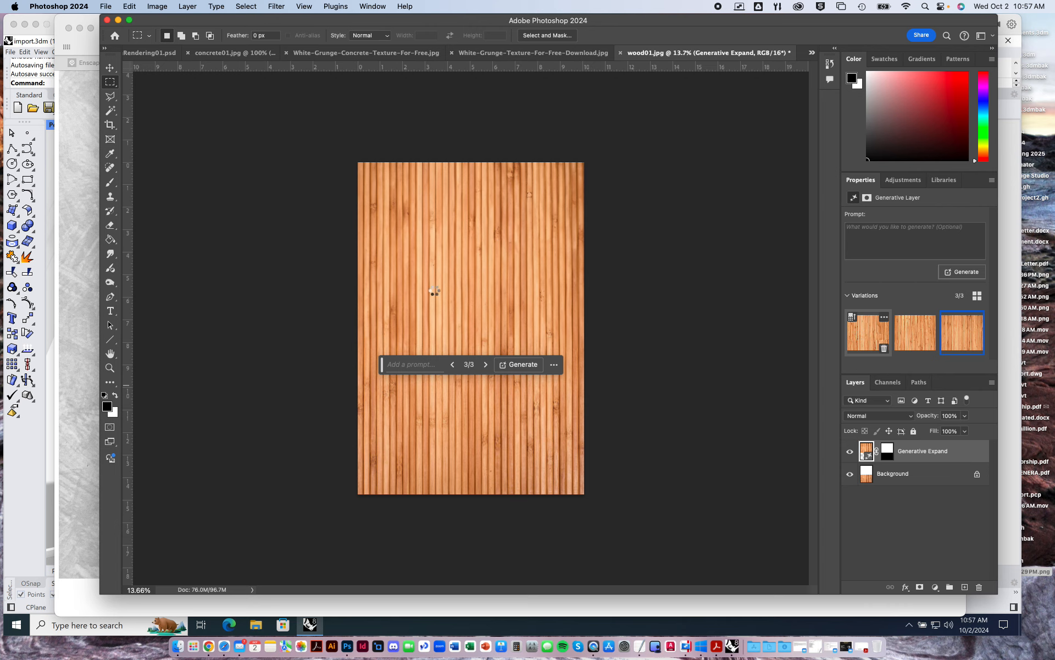
mouse_move(916, 332)
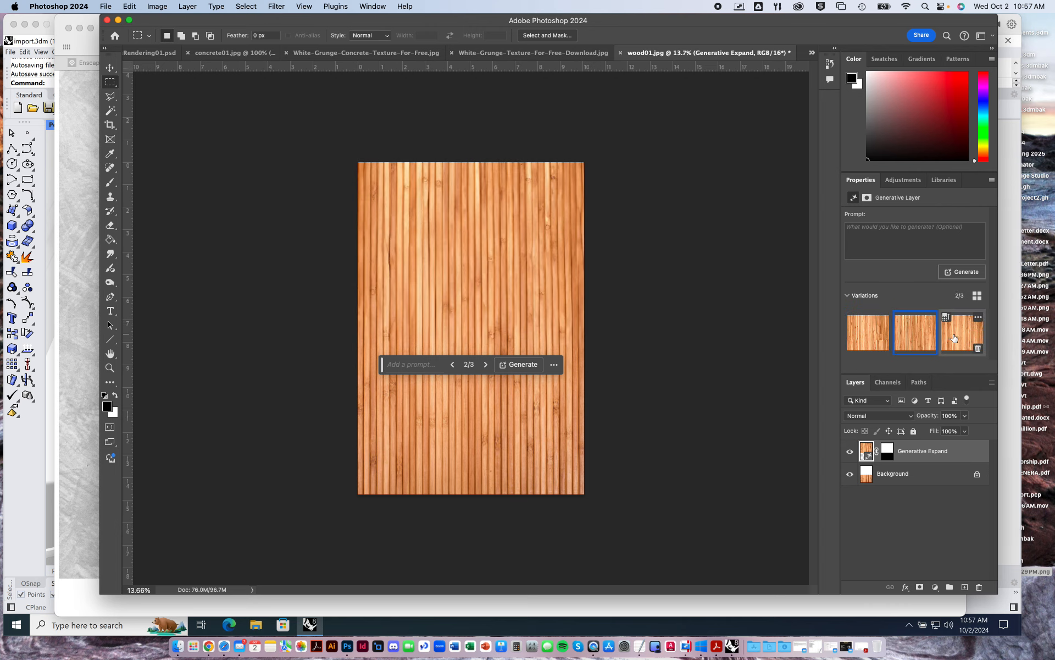
left_click(954, 336)
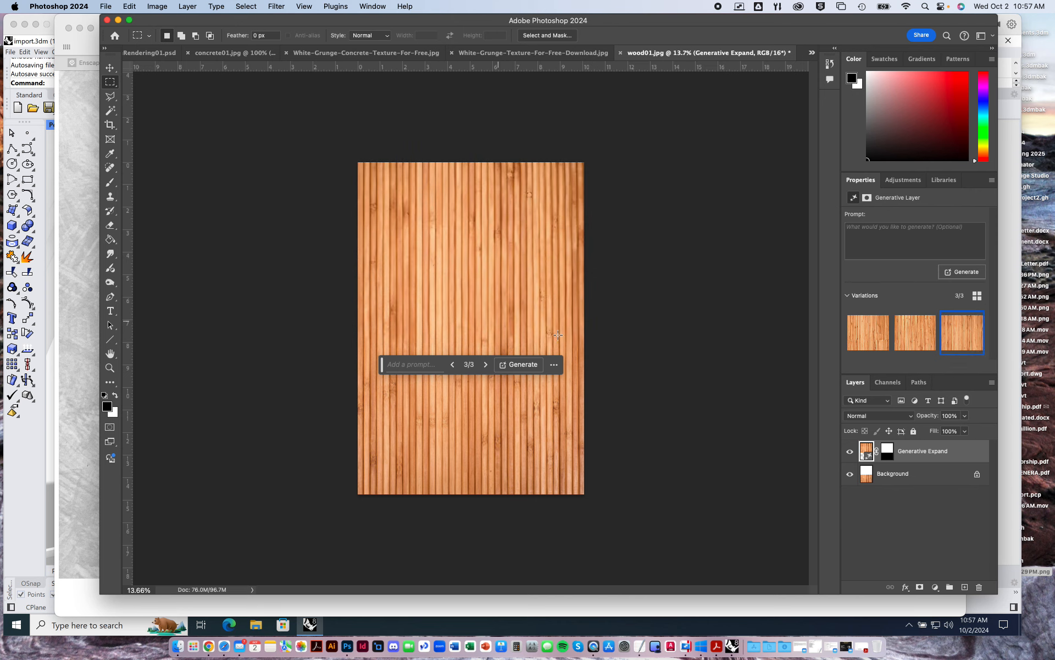
Copy the entire wood texture and paste it into interiorPerspectiveBaseRendering01.psd as a new layer.
key("super+a")
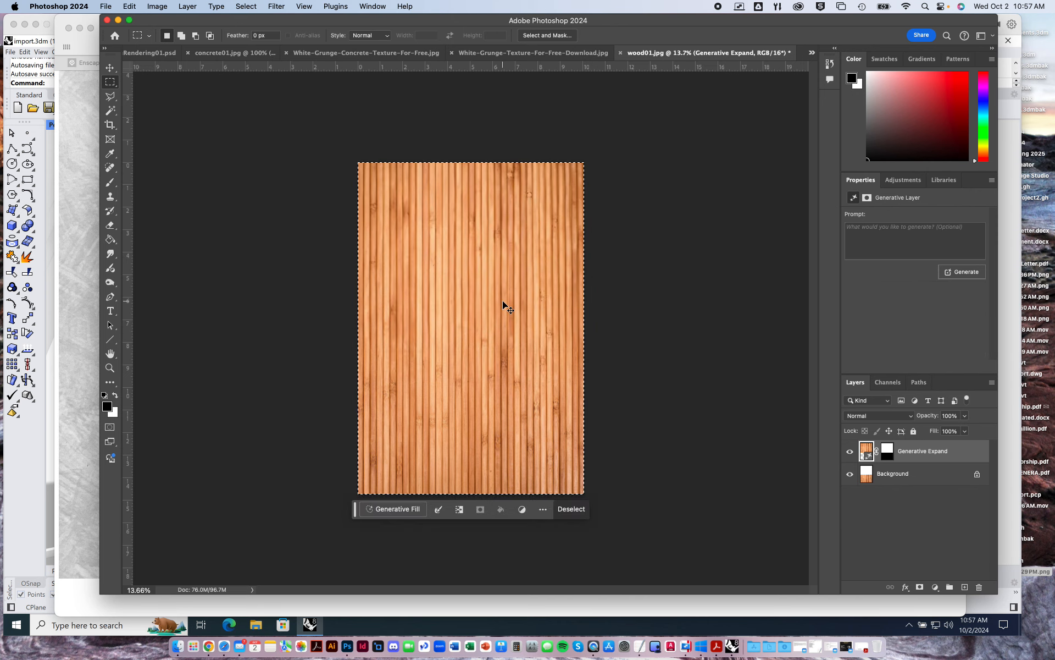
left_click(812, 52)
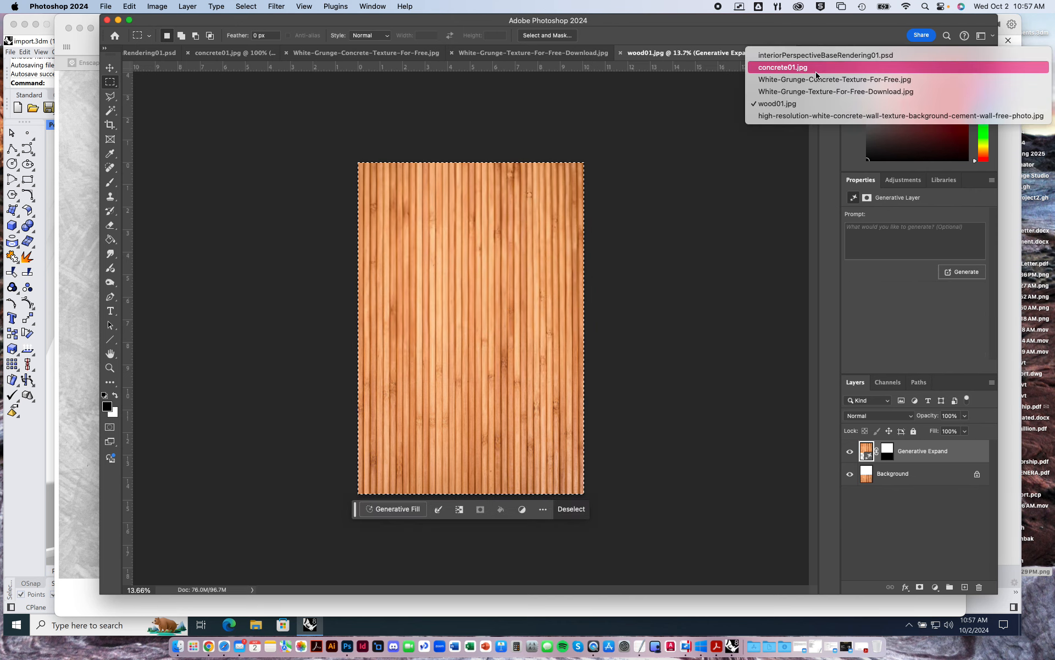
left_click(781, 55)
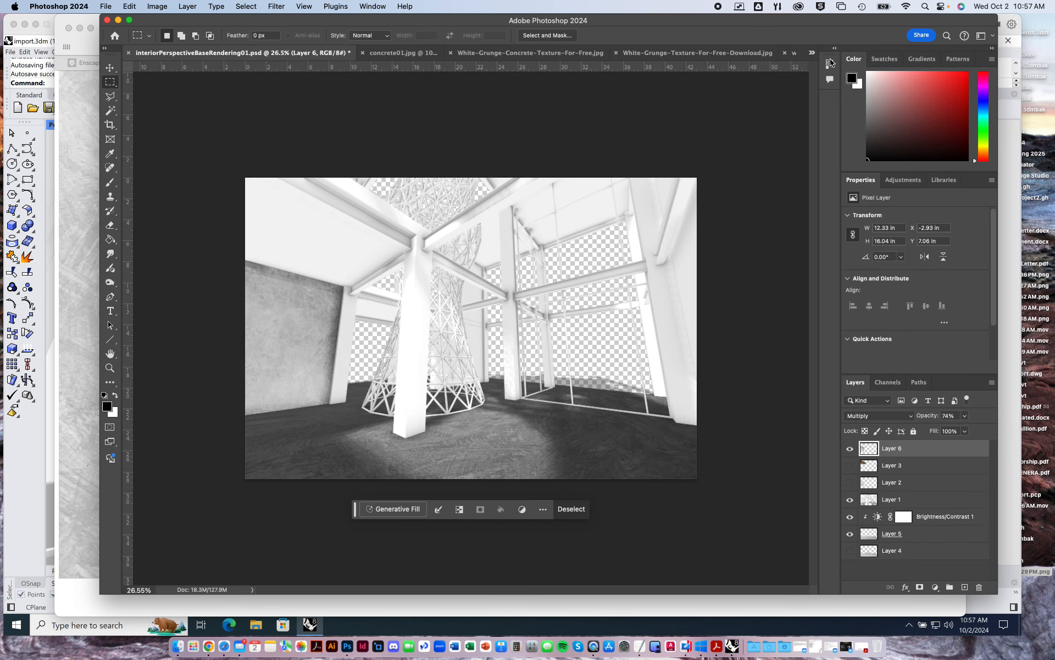
key("super+v")
key("super+minus")
key("super+minus")
key("super+minus")
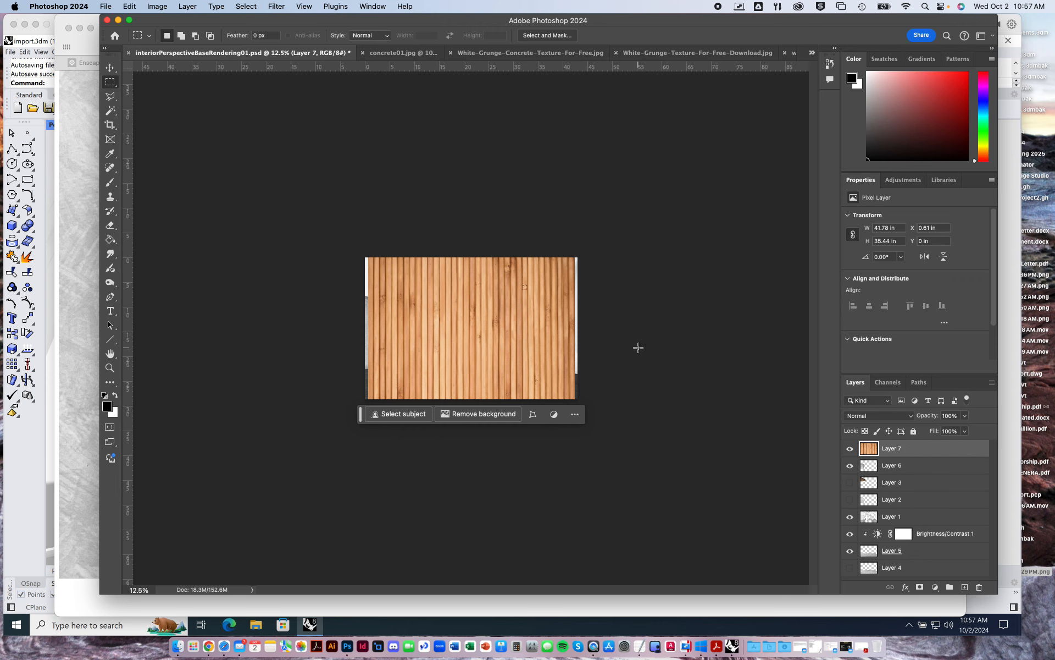
key("super+plus")
Reduce the pasted wood layer's opacity to 53% and try distorting its upper-right corner upward beyond the canvas.
left_click(966, 416)
left_click_drag(967, 428, 942, 432)
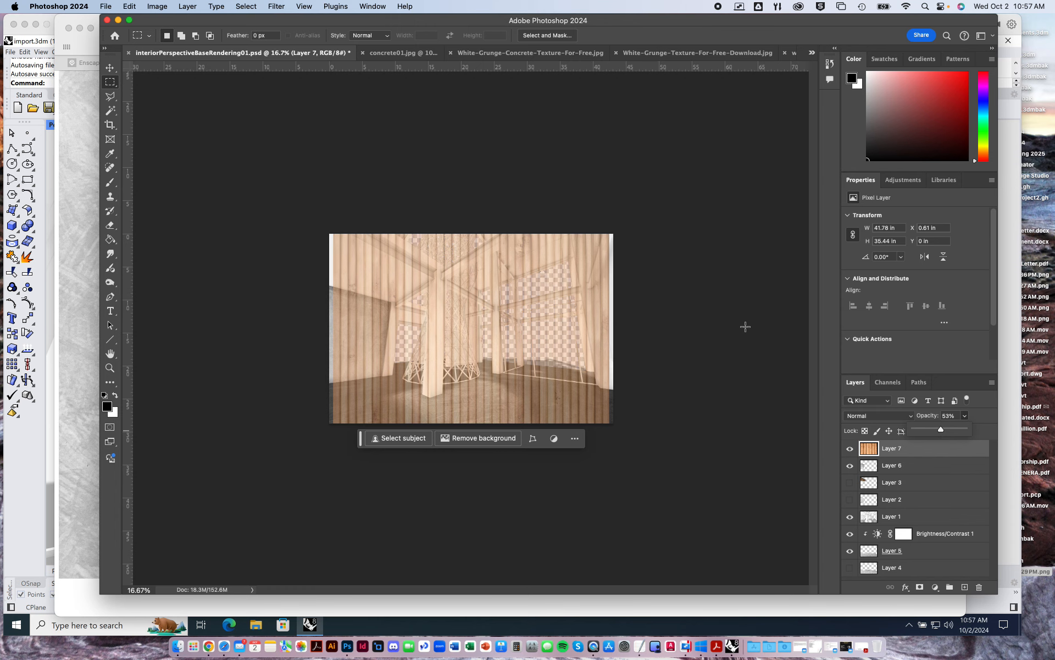
scroll(534, 342, "up", 4, "alt")
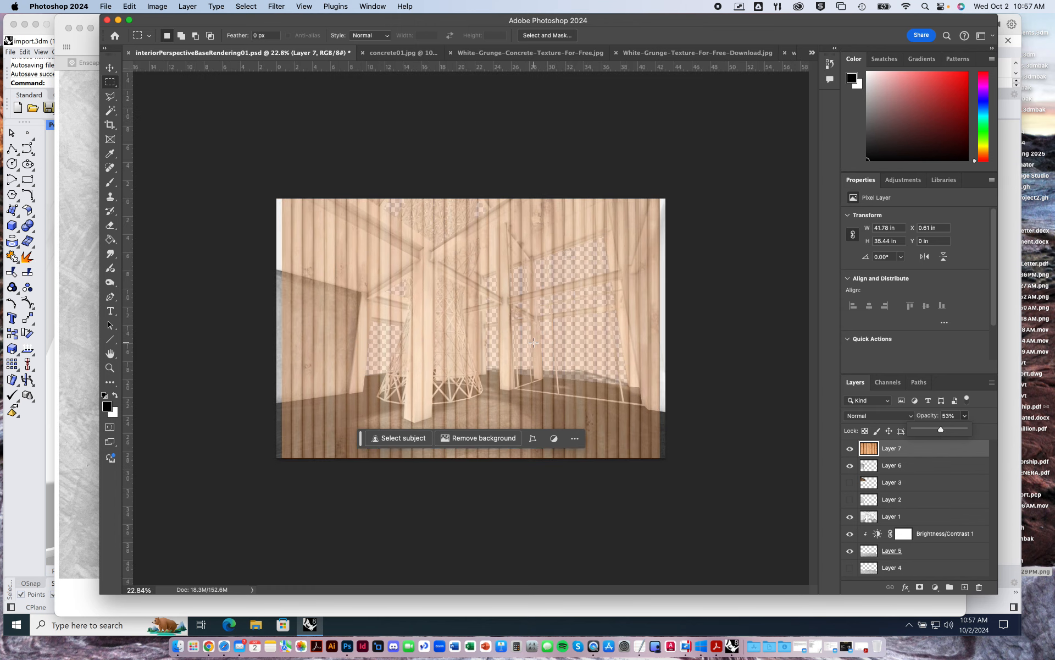
left_click(132, 7)
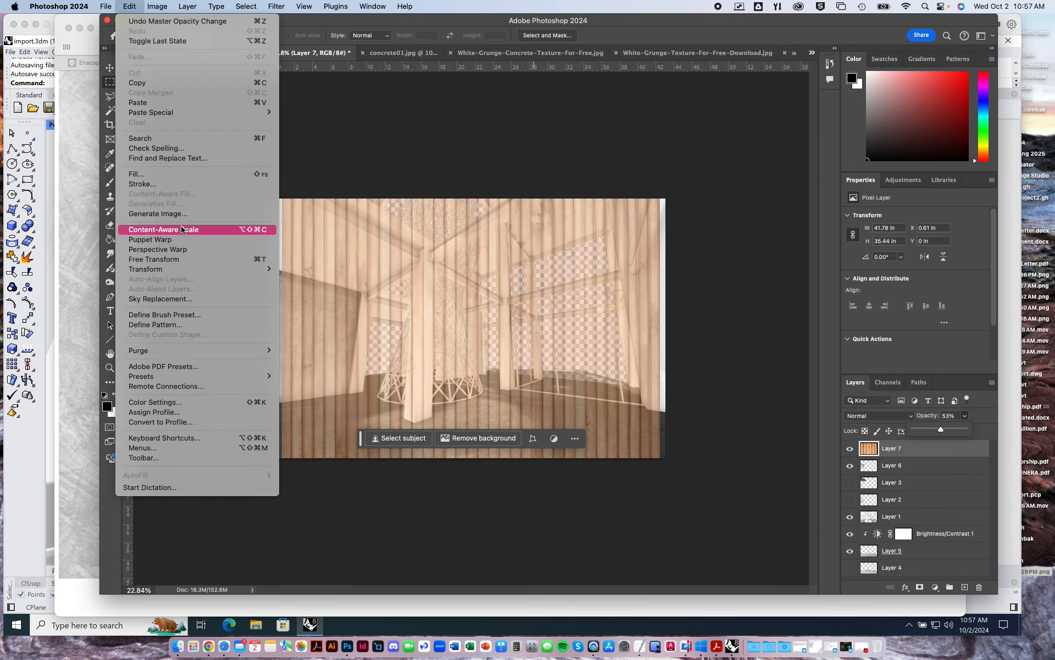
mouse_move(179, 271)
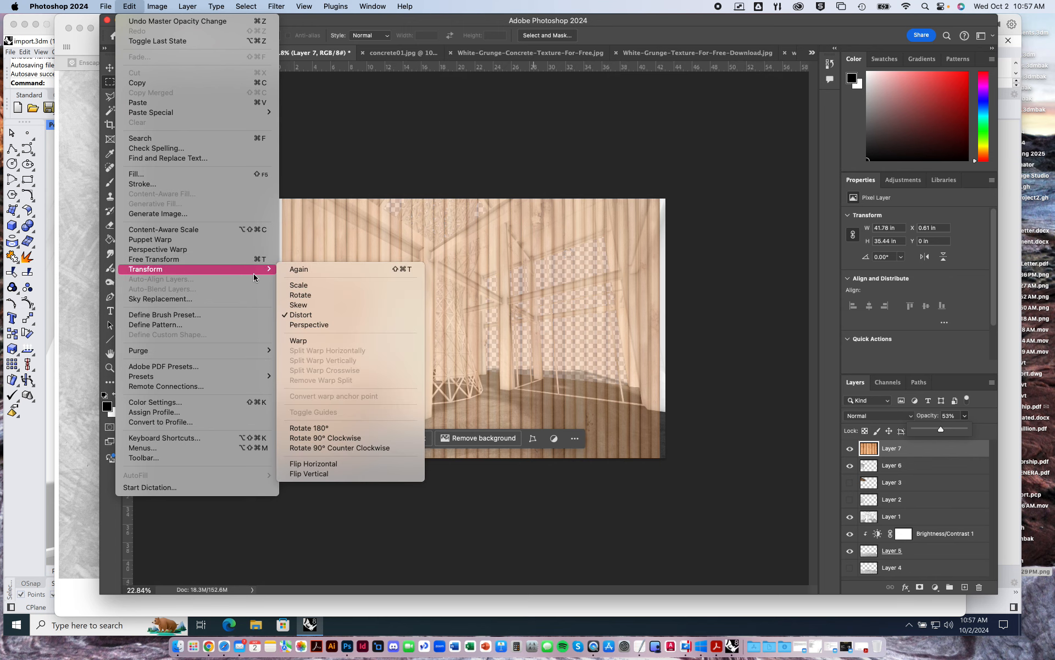
left_click(308, 315)
left_click_drag(659, 201, 637, 126)
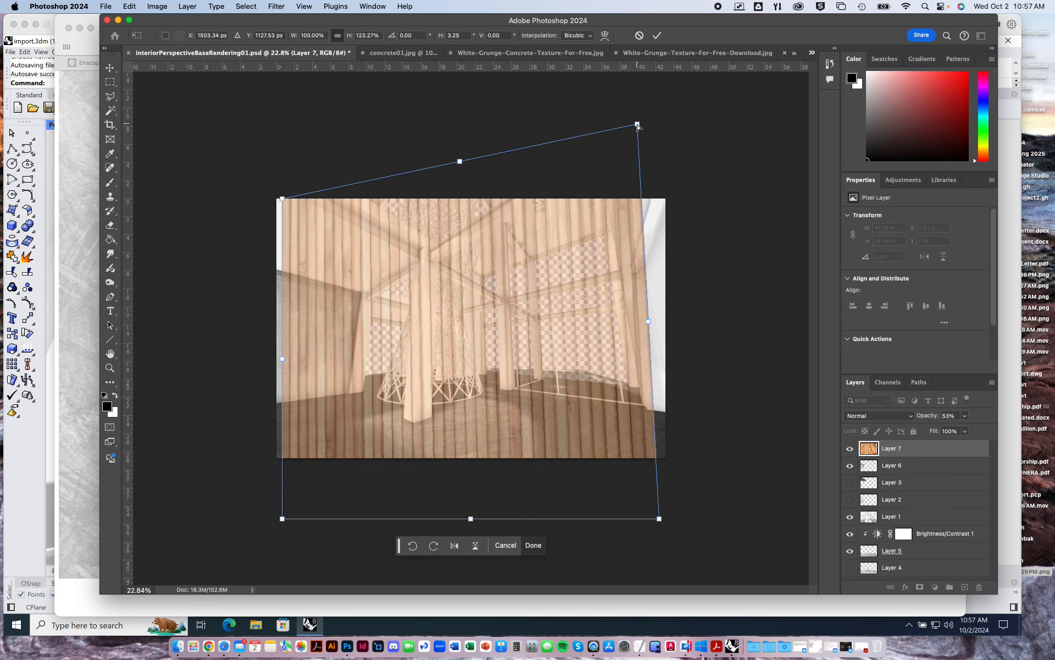
Undo the wood layer's distortion and its opacity reduction.
key("super+z")
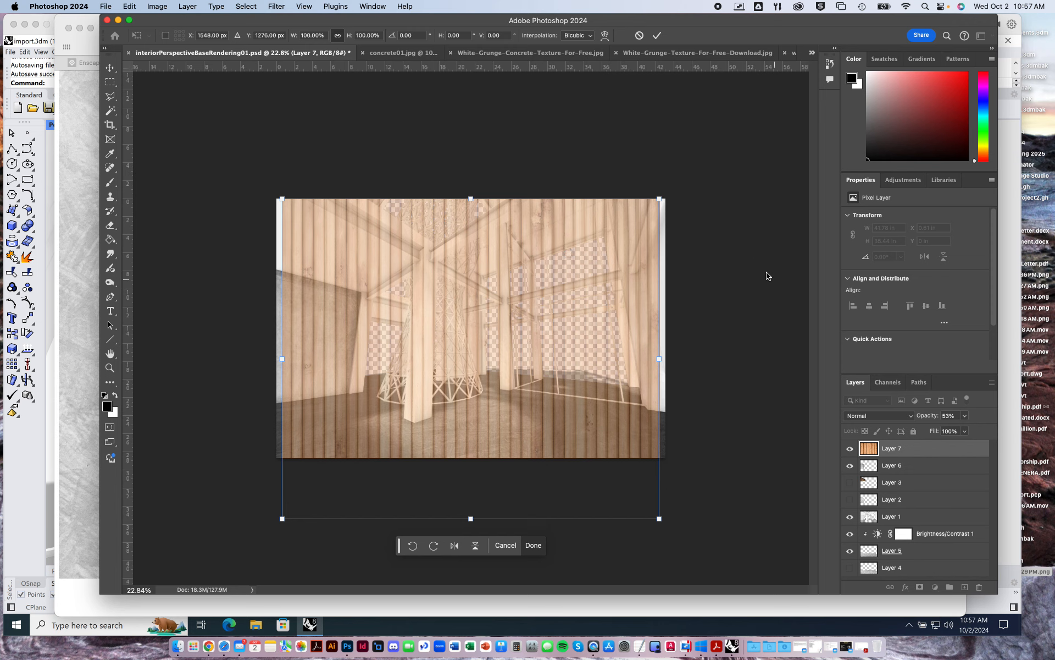
left_click(110, 70)
key("super+z")
key("super+z")
key("super")
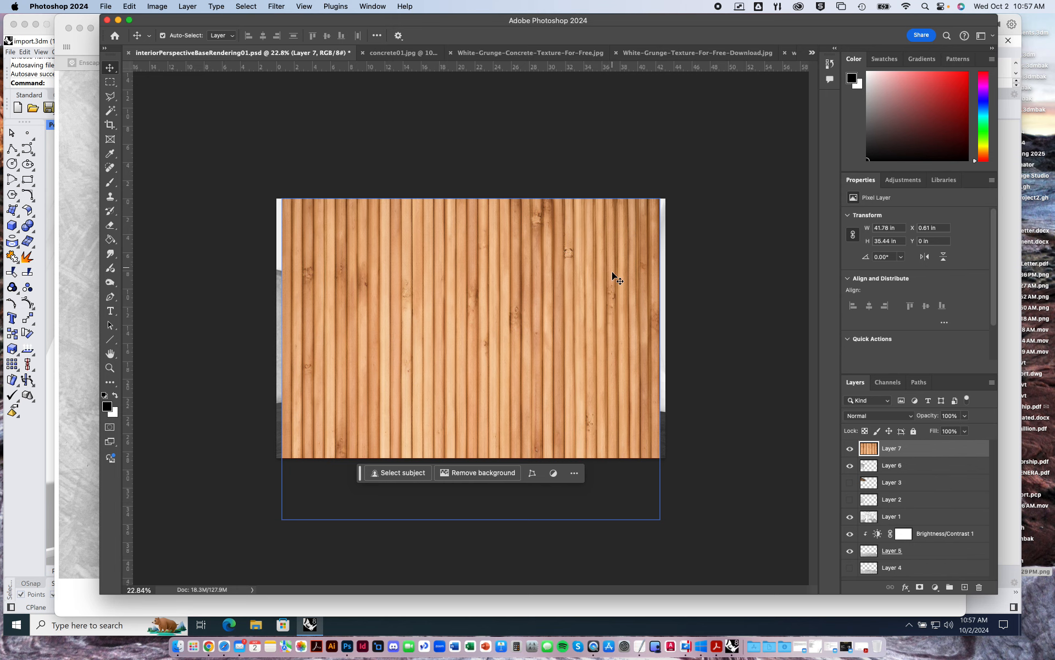
Try deleting the pasted wood layer and shifting it upward over the rendering, undoing both attempts.
key("Delete")
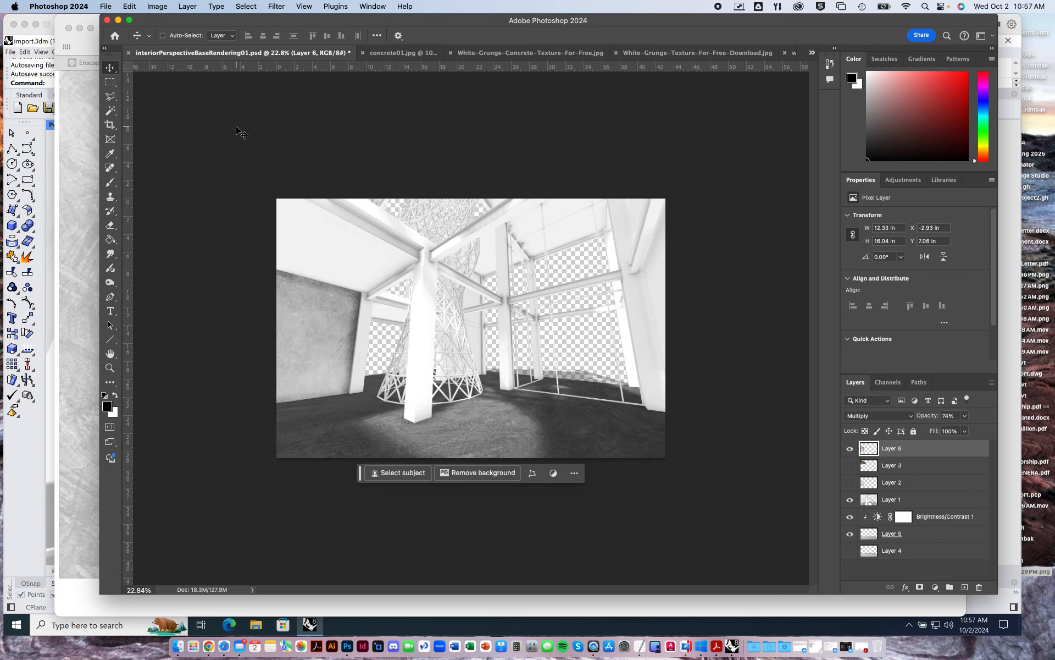
key("super+z")
left_click_drag(591, 279, 595, 229)
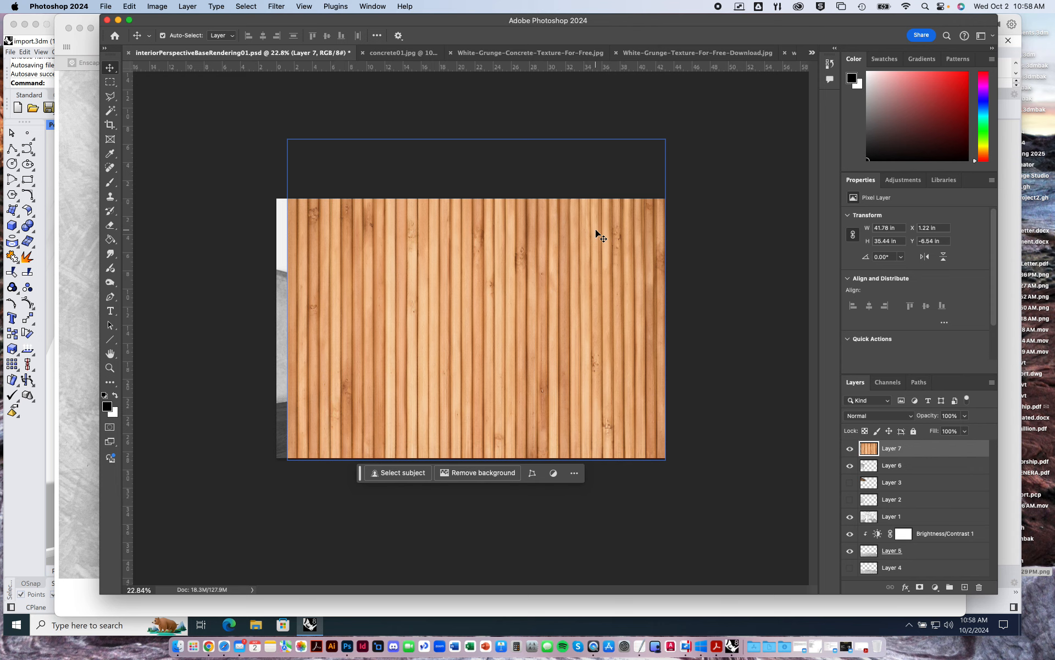
key("super+z")
key("super+z")
Switch to wood01.jpg and select both its Generative Expand and Background layers.
left_click(648, 56)
left_click(814, 53)
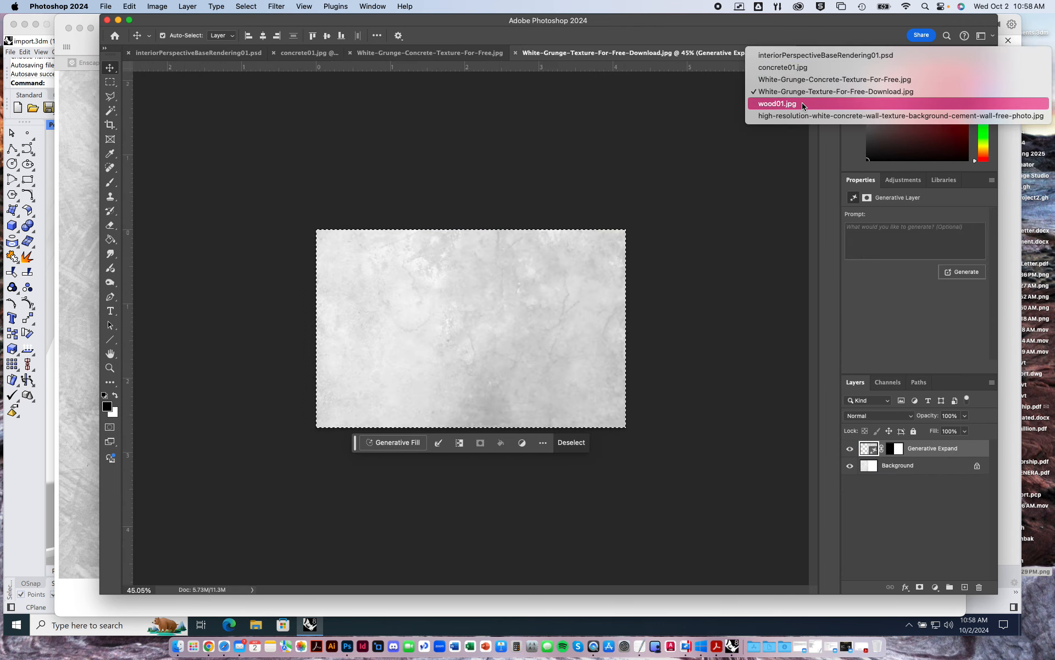
left_click(827, 116)
left_click(811, 53)
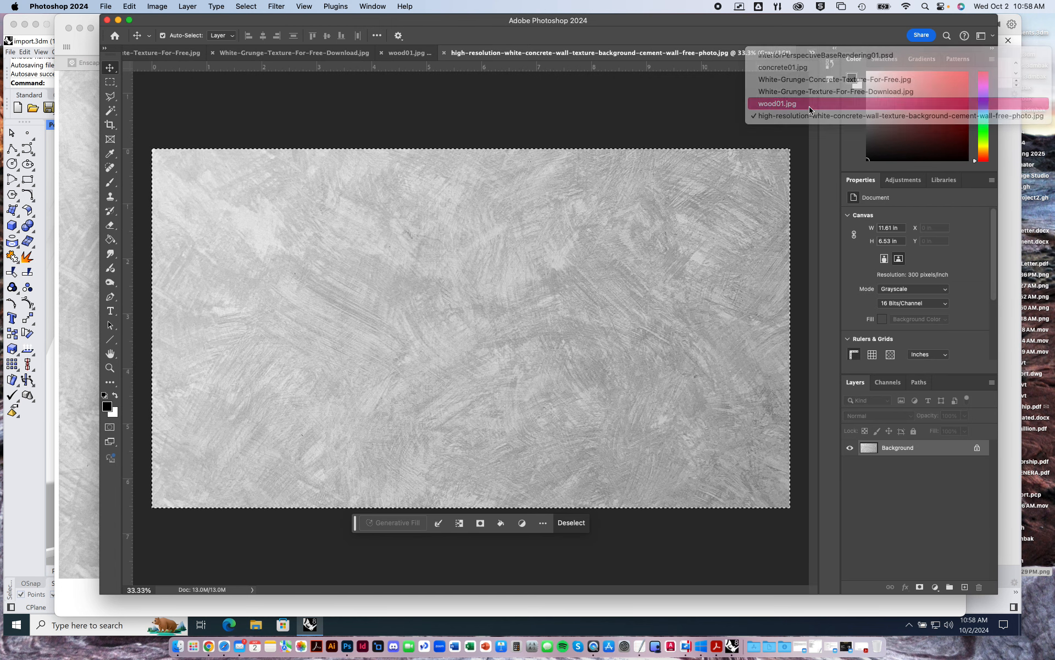
left_click(808, 104)
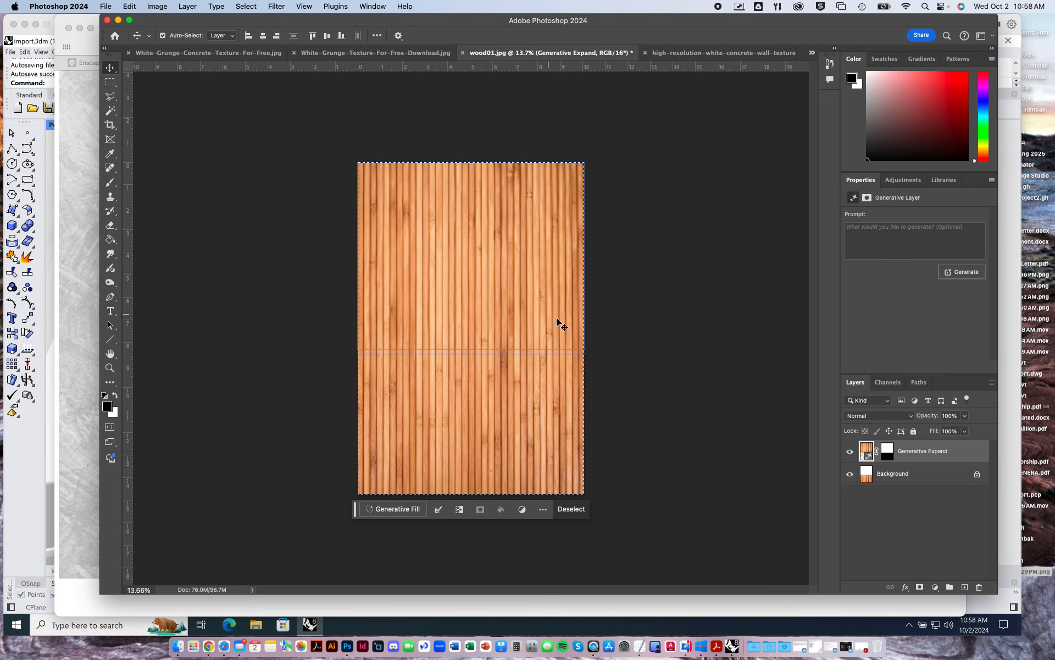
left_click(684, 320)
left_click(929, 451)
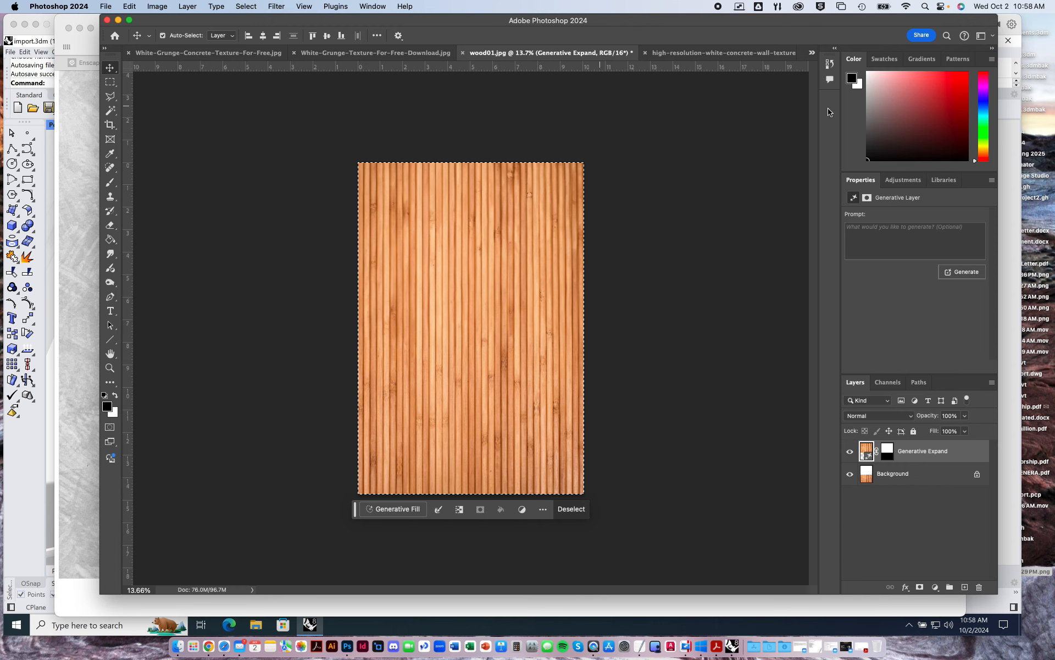
left_click(815, 53)
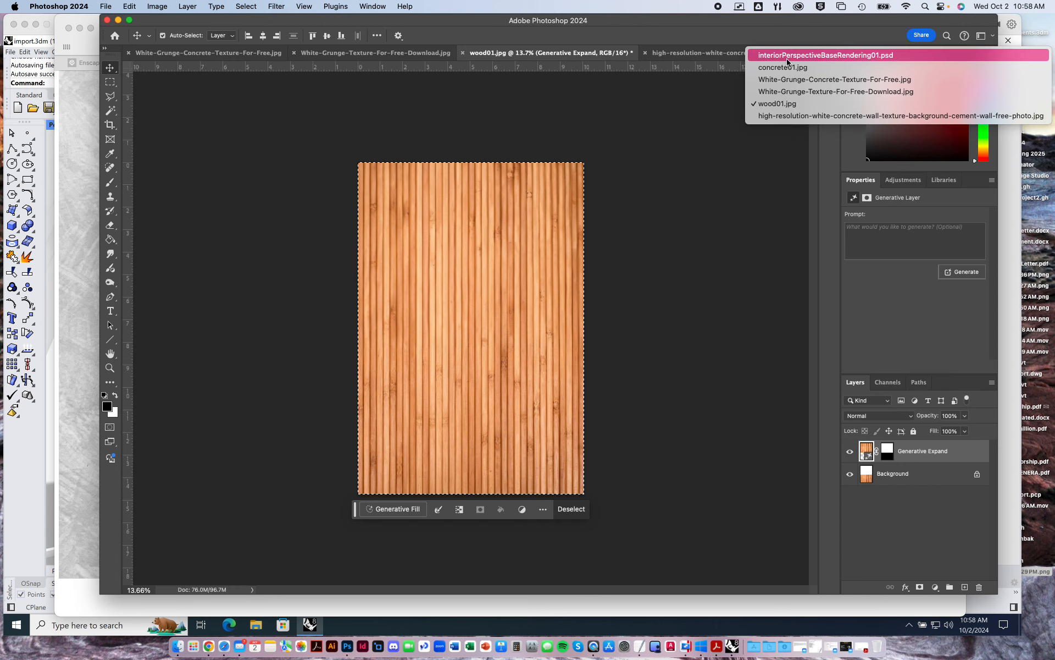
left_click(910, 474)
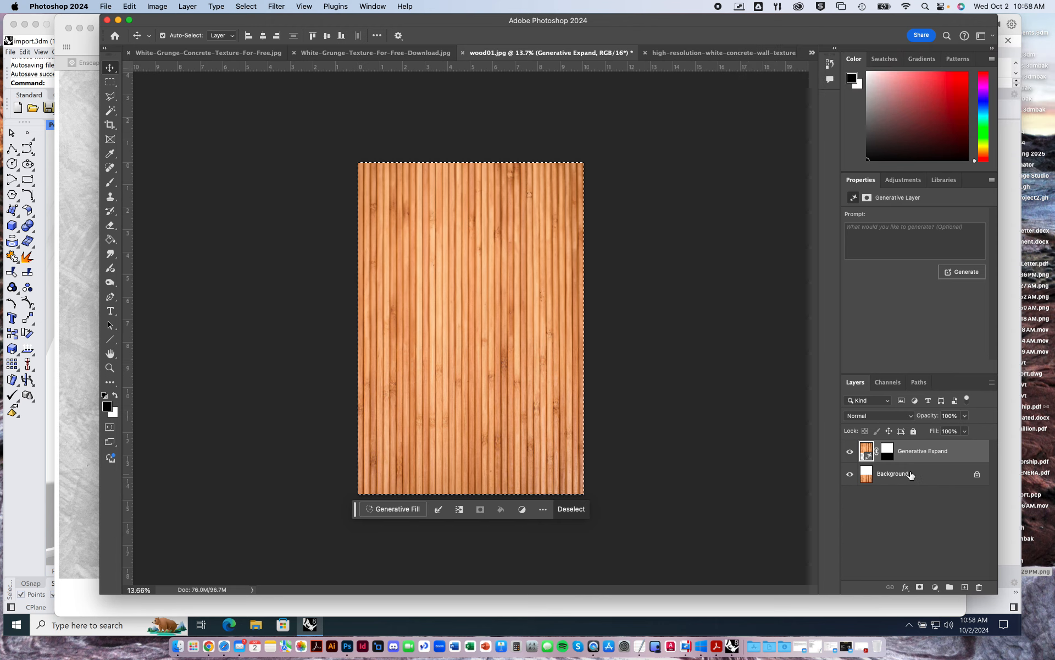
left_click(908, 474)
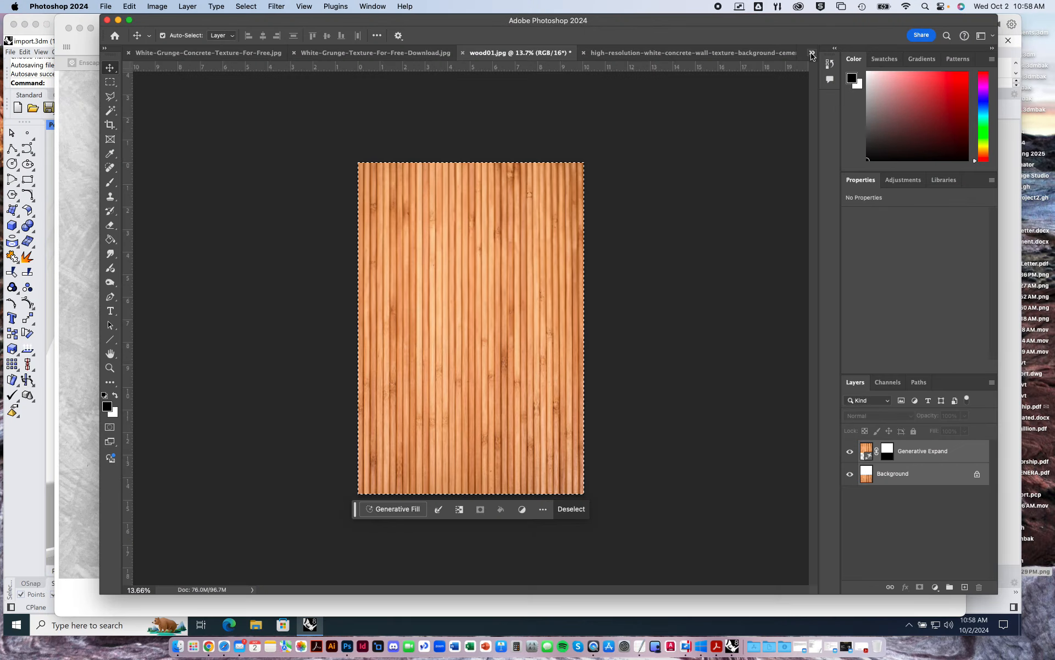
Try pasting the clipboard contents into interiorPerspectiveBaseRendering01.psd and repositioning the pasted layer, and undo it.
left_click(812, 53)
left_click(770, 50)
key("ctrl+v")
left_click_drag(513, 300, 544, 305)
key("super+z")
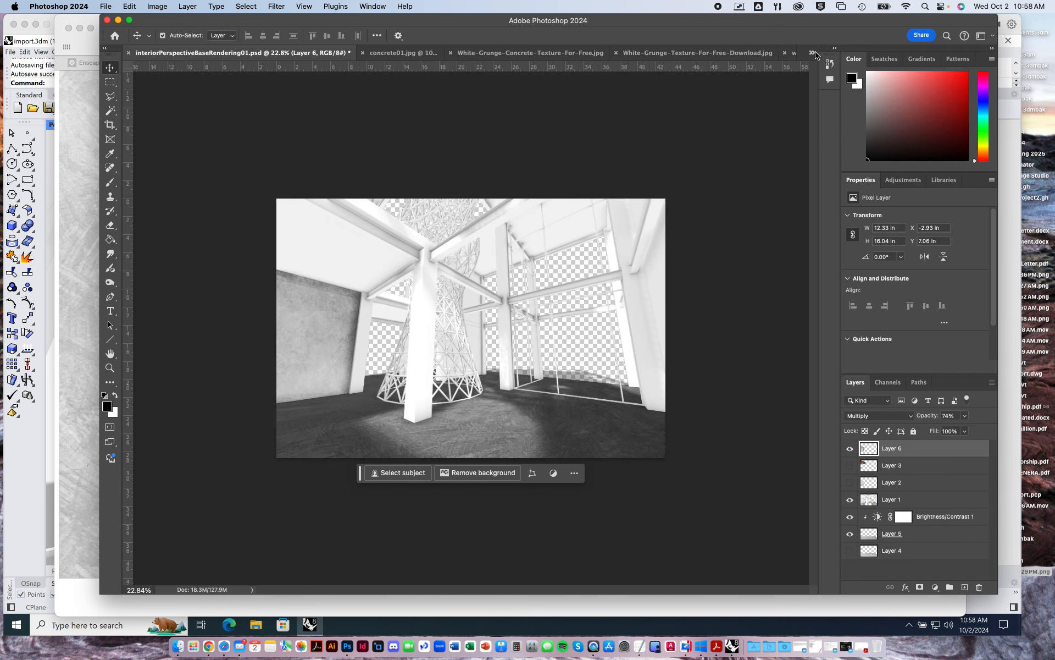
Return to wood01.jpg and merge the Generative Expand and Background layers into one.
left_click(813, 53)
left_click(801, 116)
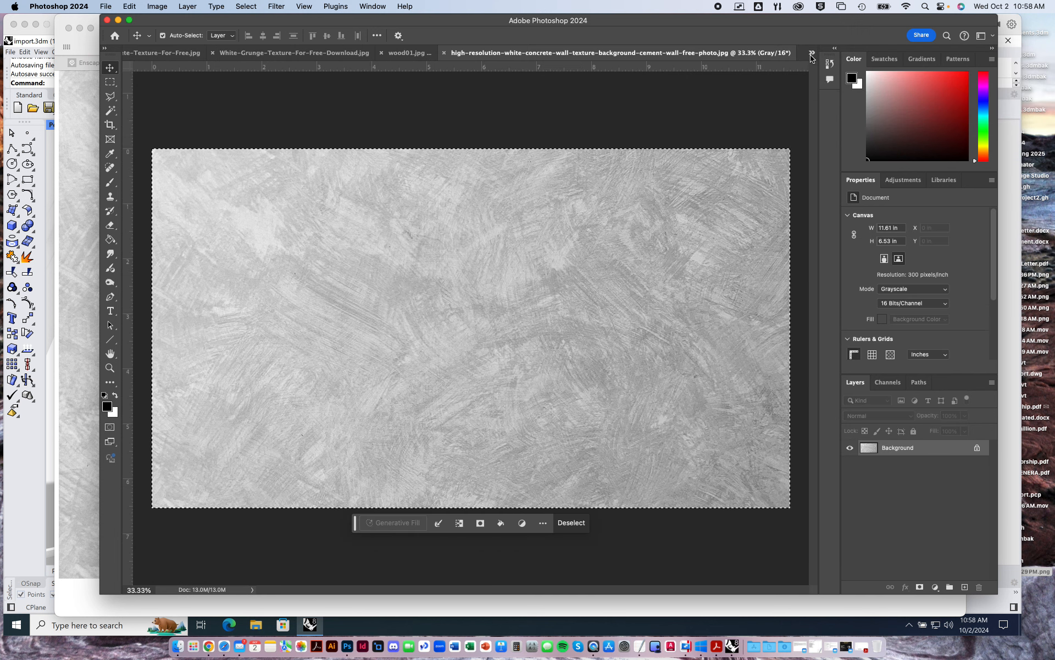
left_click(812, 53)
left_click(770, 102)
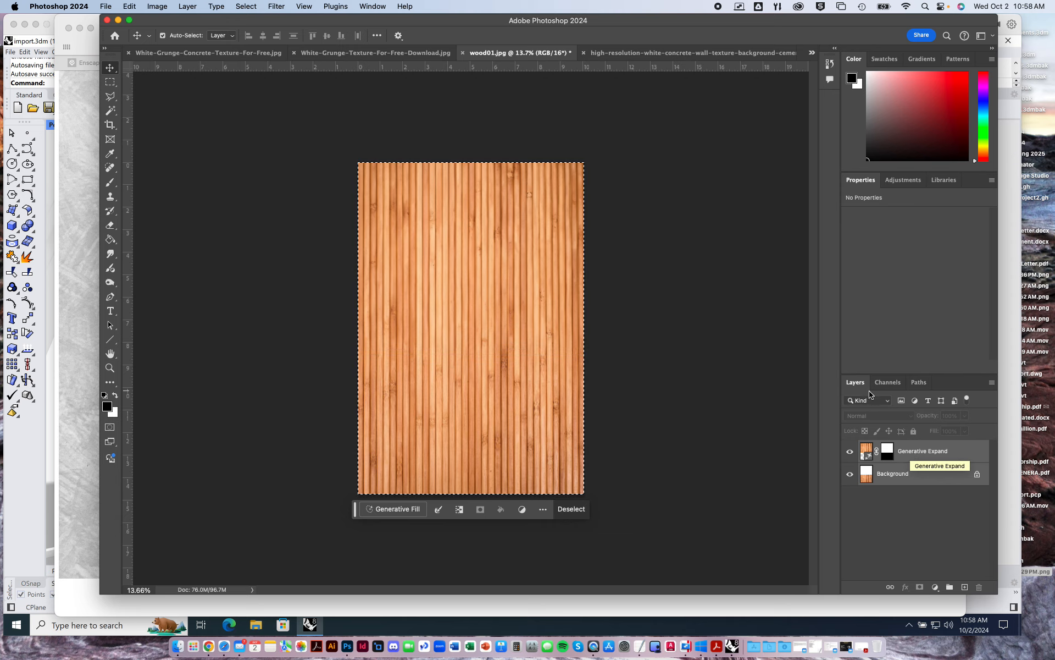
right_click(934, 455)
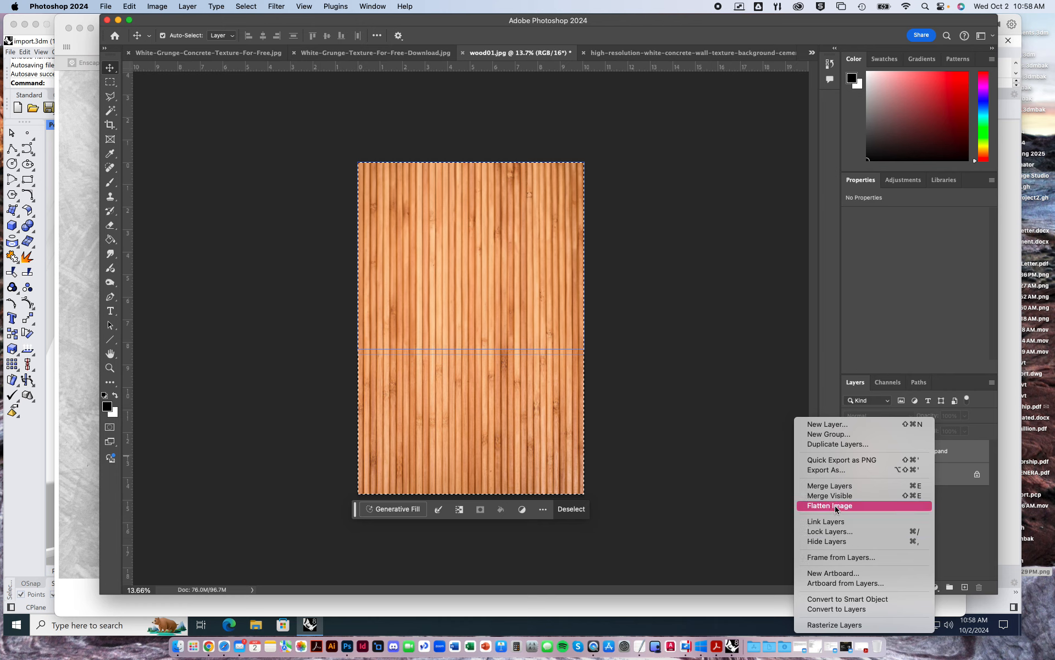
left_click(839, 487)
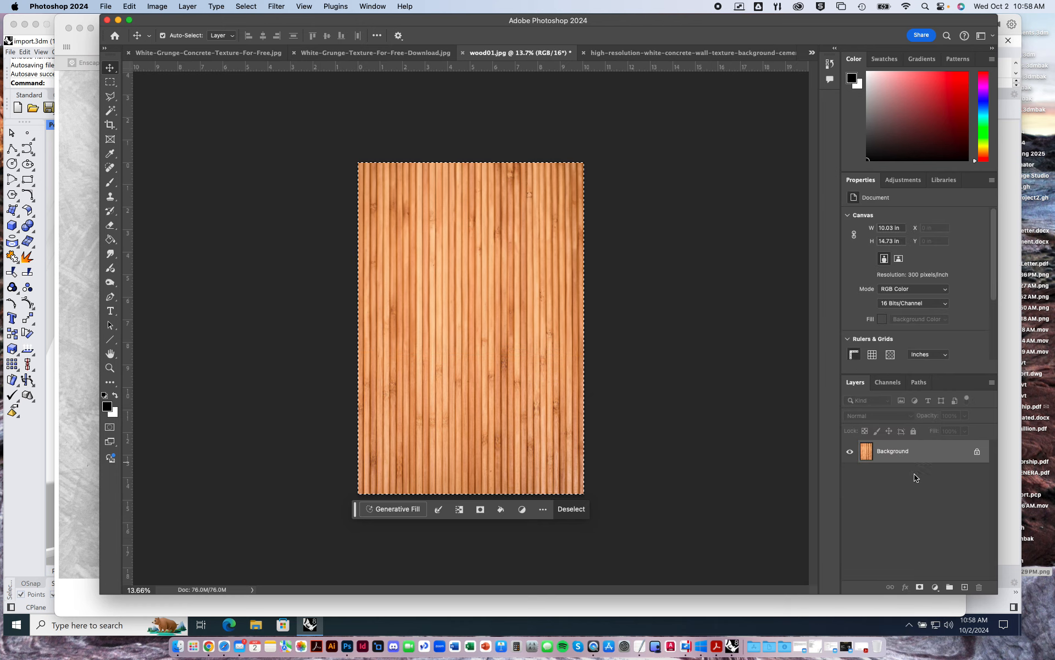
Copy the entire merged wood texture and paste it into interiorPerspectiveBaseRendering01.psd as a new layer.
key("super+a")
key("super+c")
left_click(812, 54)
left_click(805, 52)
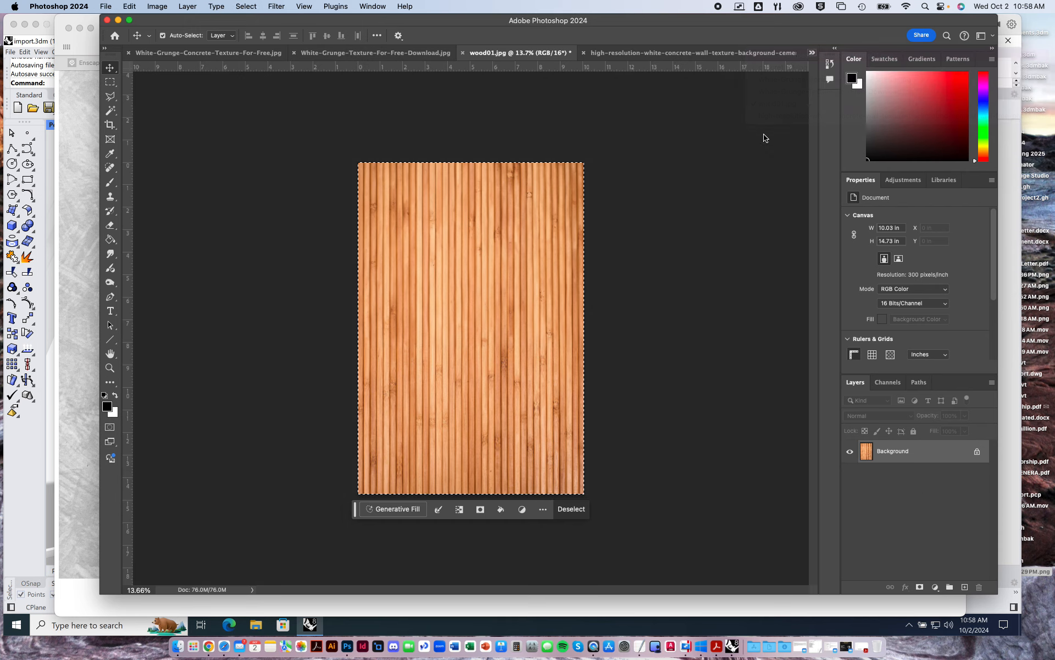
key("super+v")
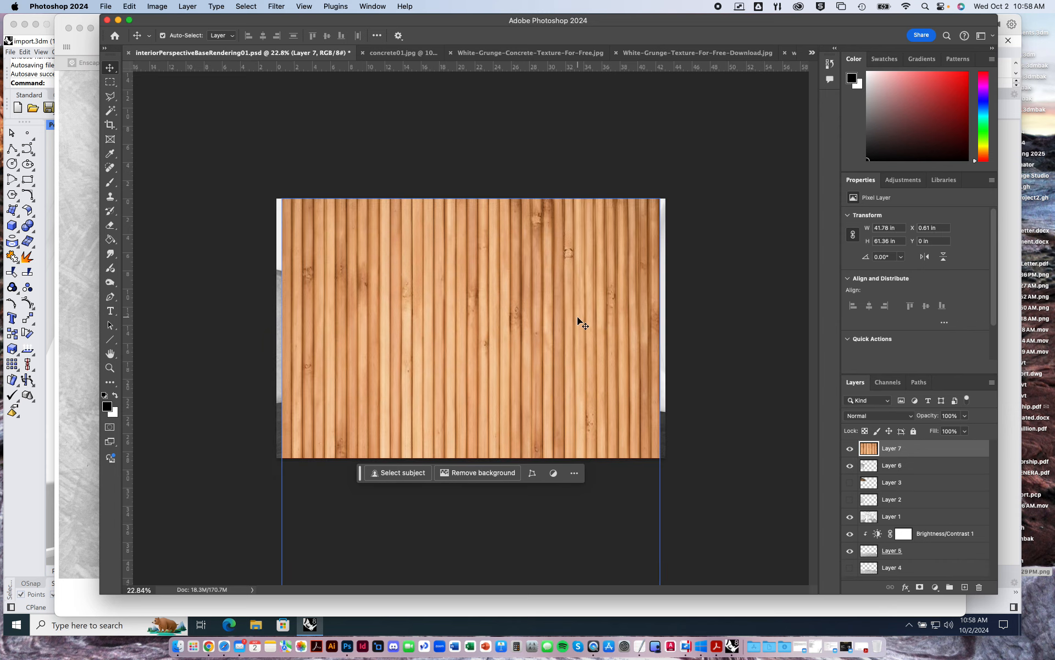
Reduce the pasted wood layer's opacity to 49%.
key("super+minus")
key("super+minus")
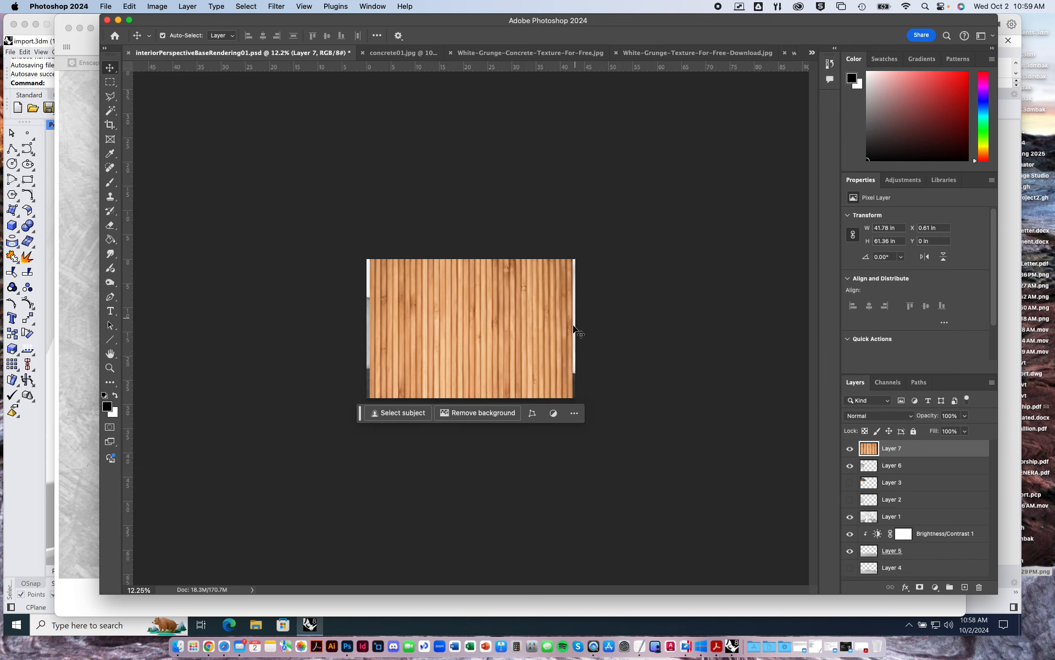
left_click(965, 416)
left_click_drag(967, 428, 939, 431)
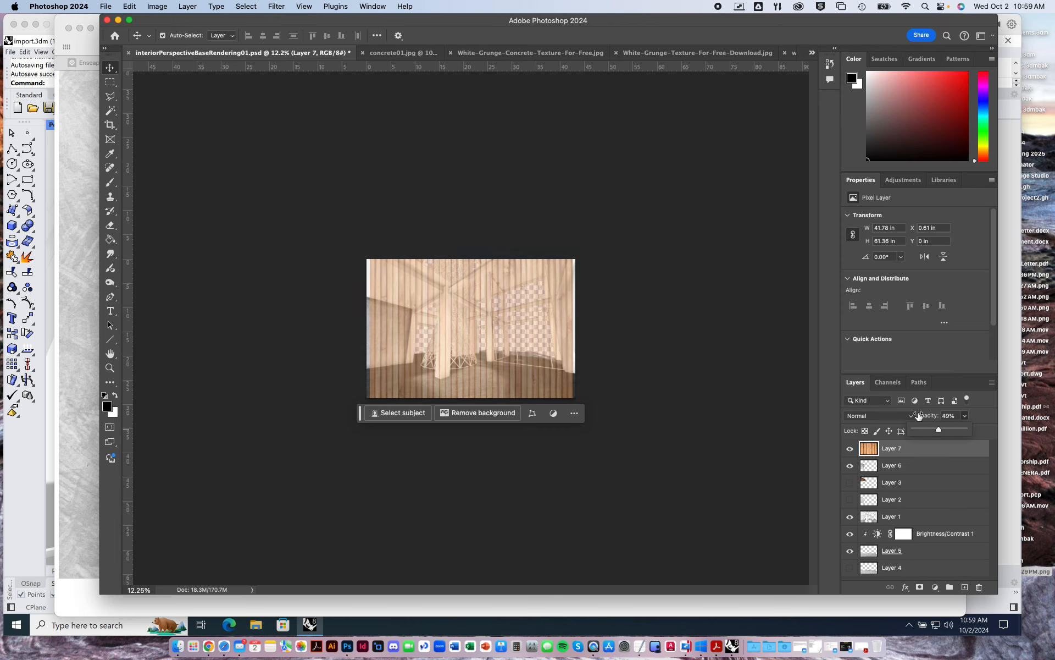
Start a Perspective transform on the wood layer and place its upper-right corner where the ceiling beam meets the front column.
left_click(131, 7)
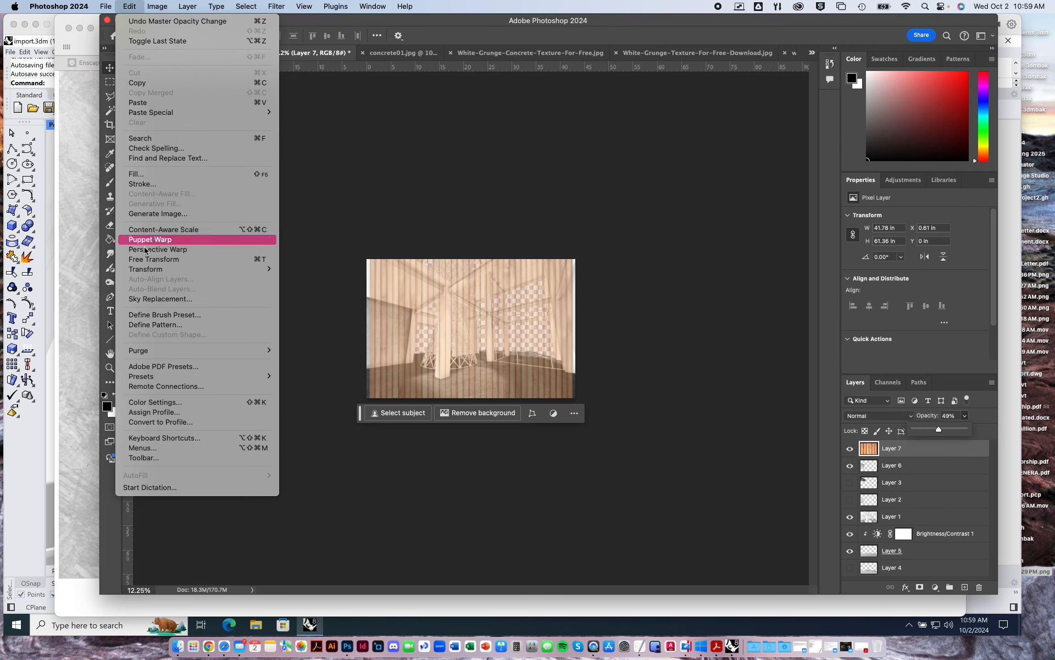
mouse_move(162, 269)
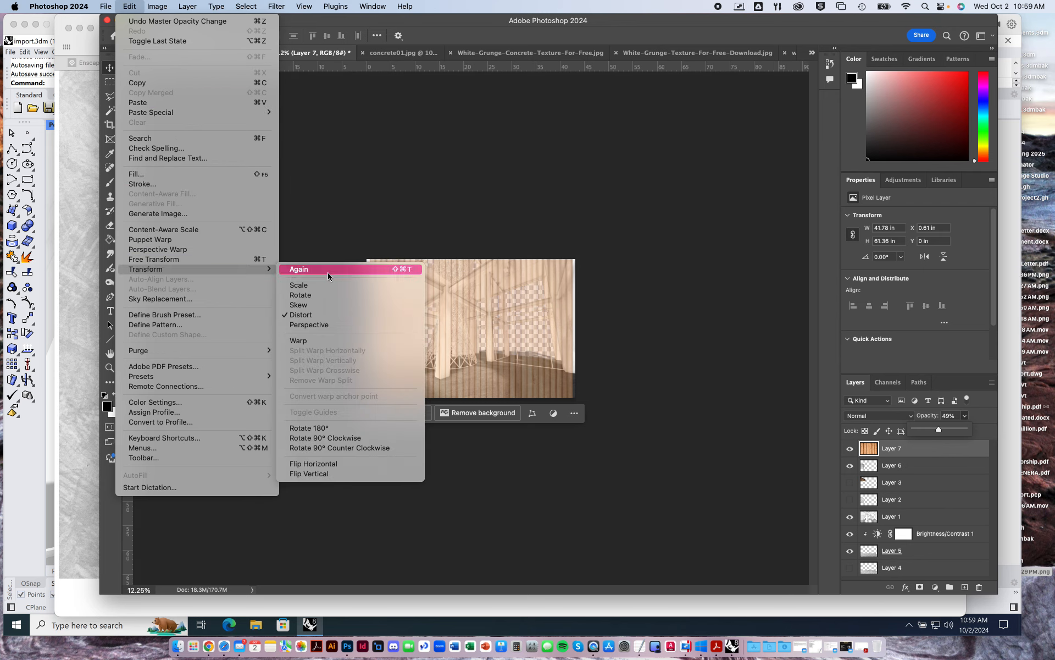
left_click(319, 325)
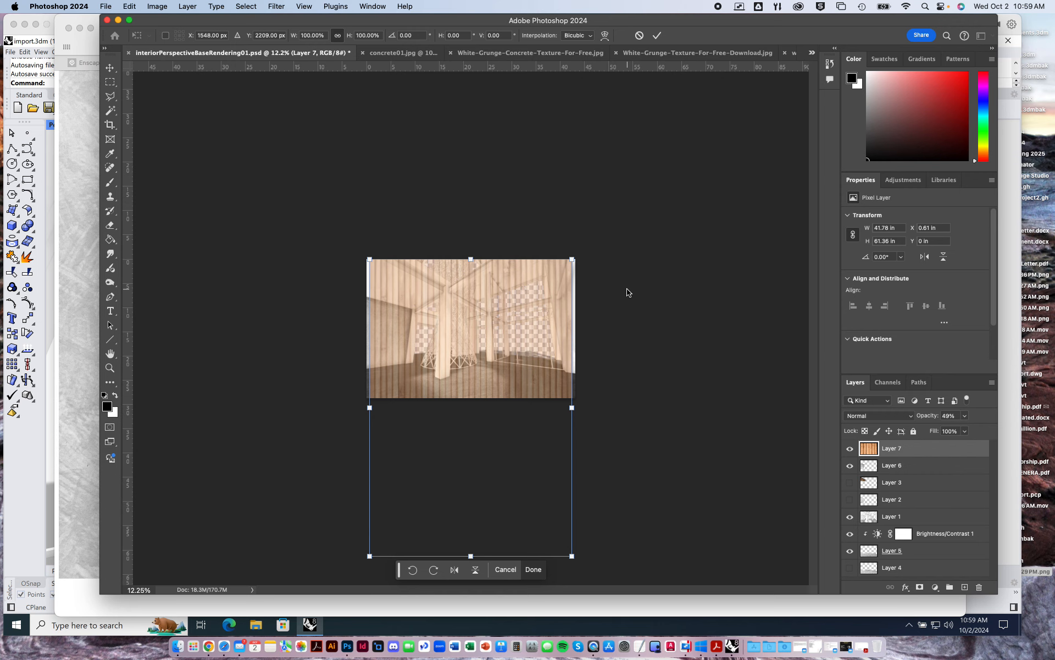
scroll(629, 281, "up", 3, "alt")
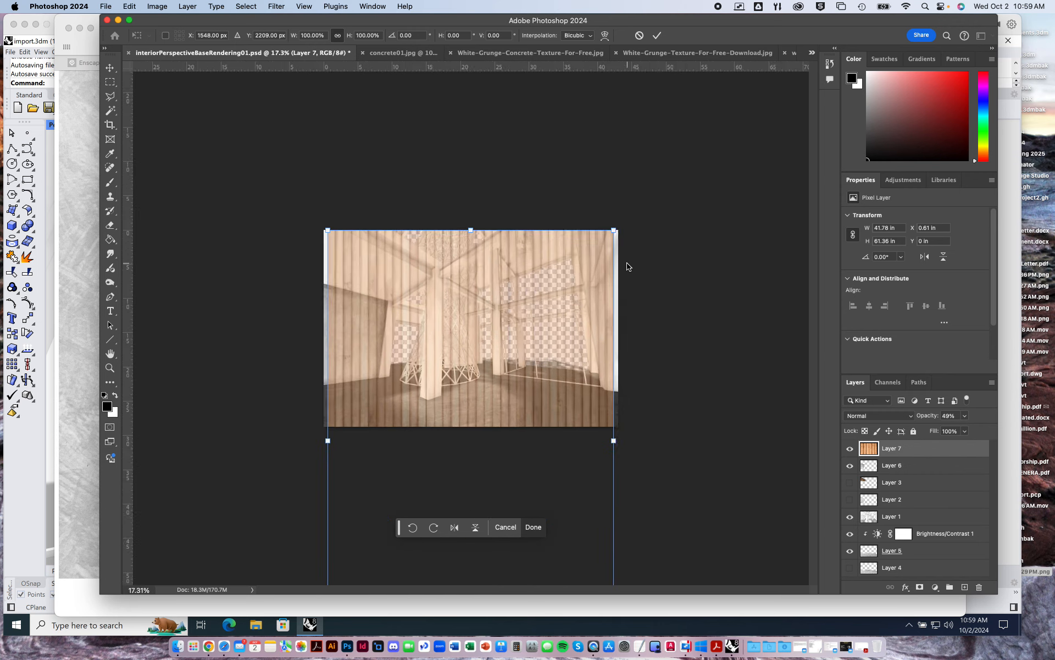
scroll(629, 267, "up", 2, "alt")
left_click_drag(664, 198, 403, 263)
scroll(404, 265, "up", 4, "alt")
scroll(404, 265, "up", 4, "alt")
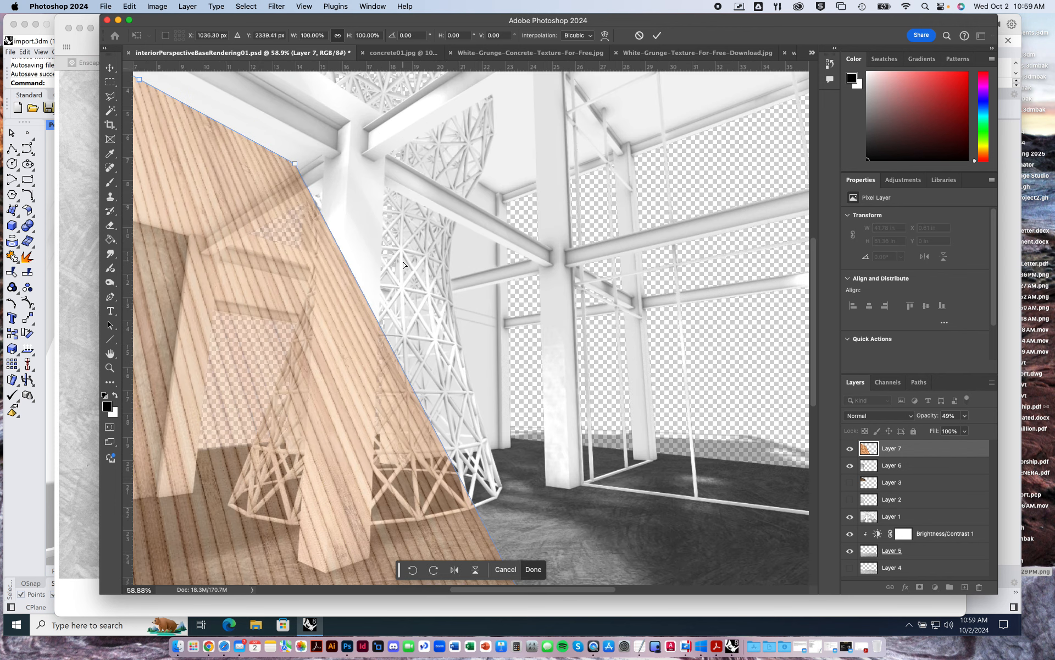
scroll(347, 184, "left", 3)
scroll(347, 185, "up", 1)
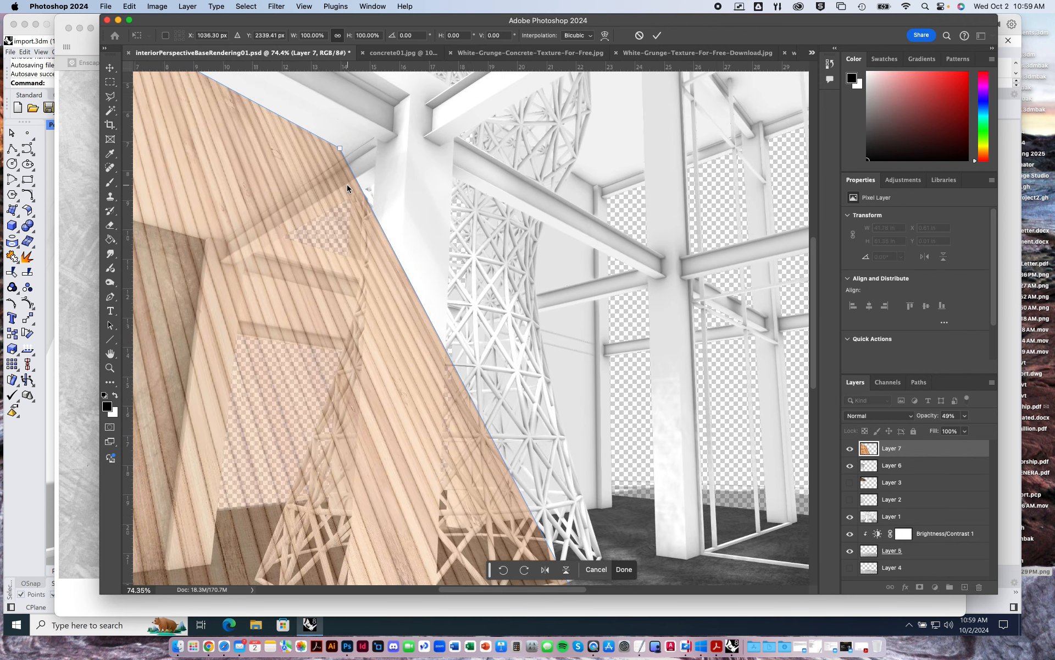
left_click_drag(341, 147, 384, 146)
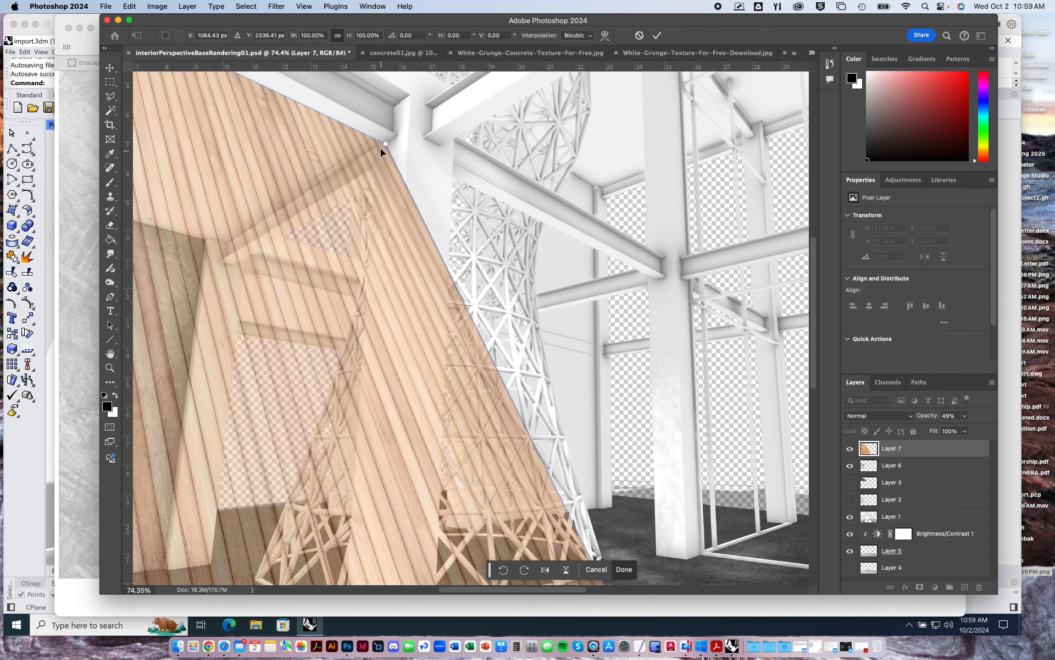
Move the wood layer's lower-left corner beyond the canvas's left edge and its lower-right corner to the concrete wall's upper-right end.
scroll(420, 176, "down", 5, "alt")
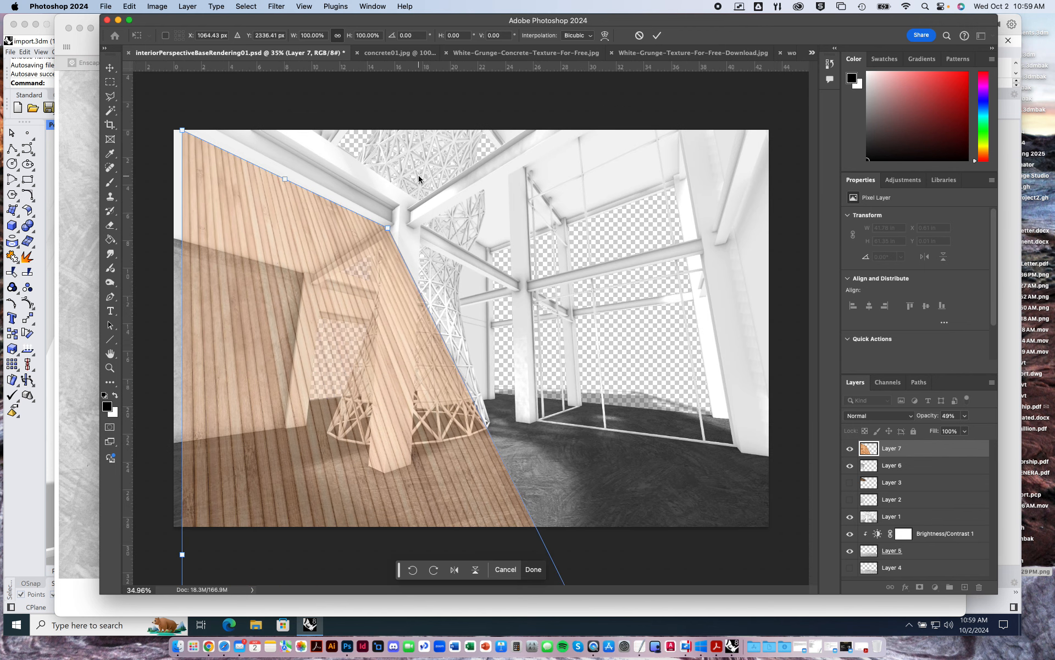
scroll(395, 235, "down", 2, "alt")
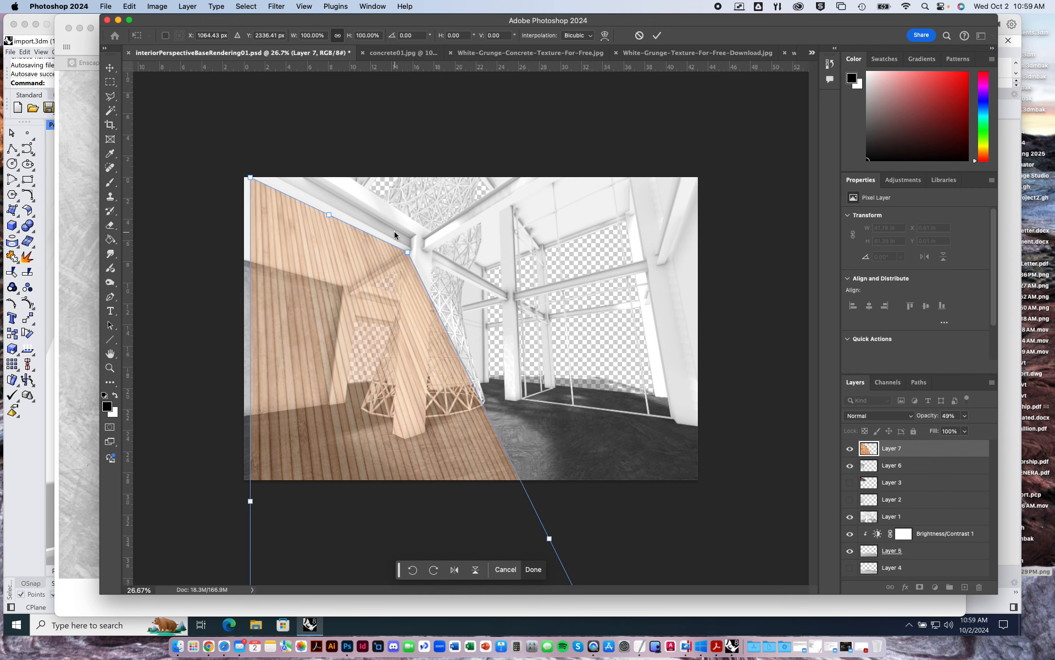
scroll(395, 235, "down", 2, "alt")
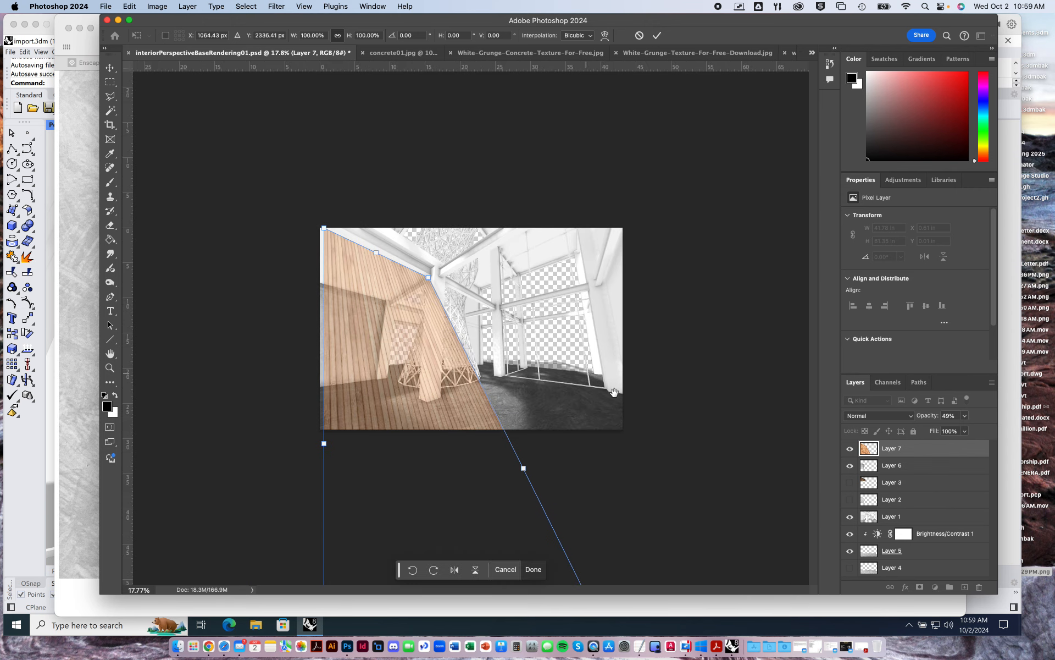
scroll(612, 323, "down", 2, "alt")
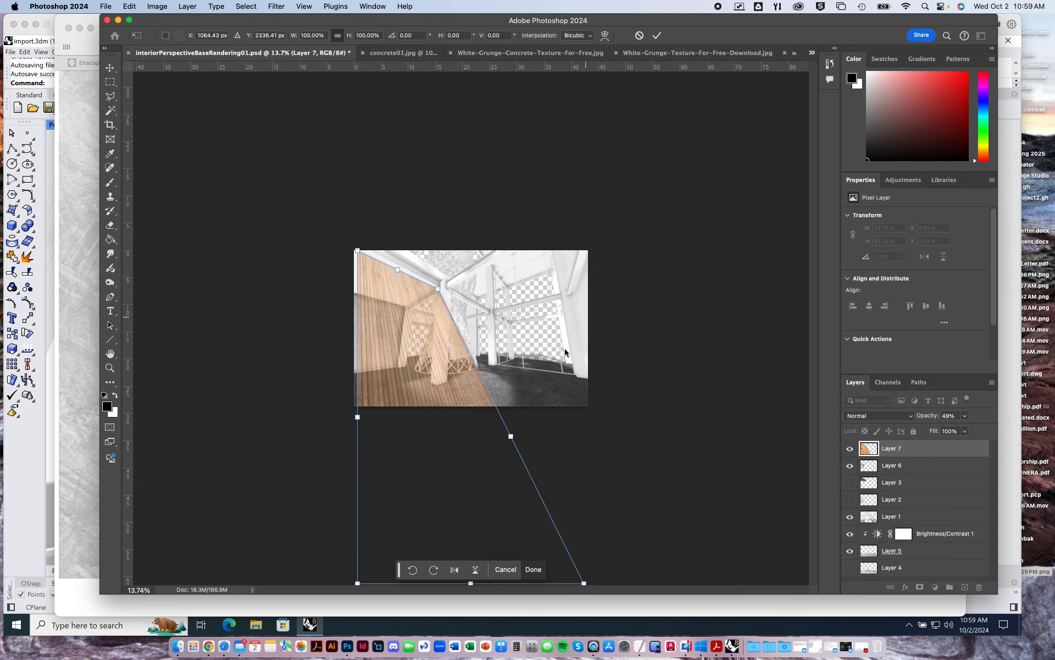
left_click_drag(358, 583, 283, 297)
left_click_drag(584, 582, 414, 307)
Adjust the wood layer's two outer-left corners beyond the canvas so its edges follow the beam and wall top, and apply the transform.
scroll(402, 268, "up", 5, "alt")
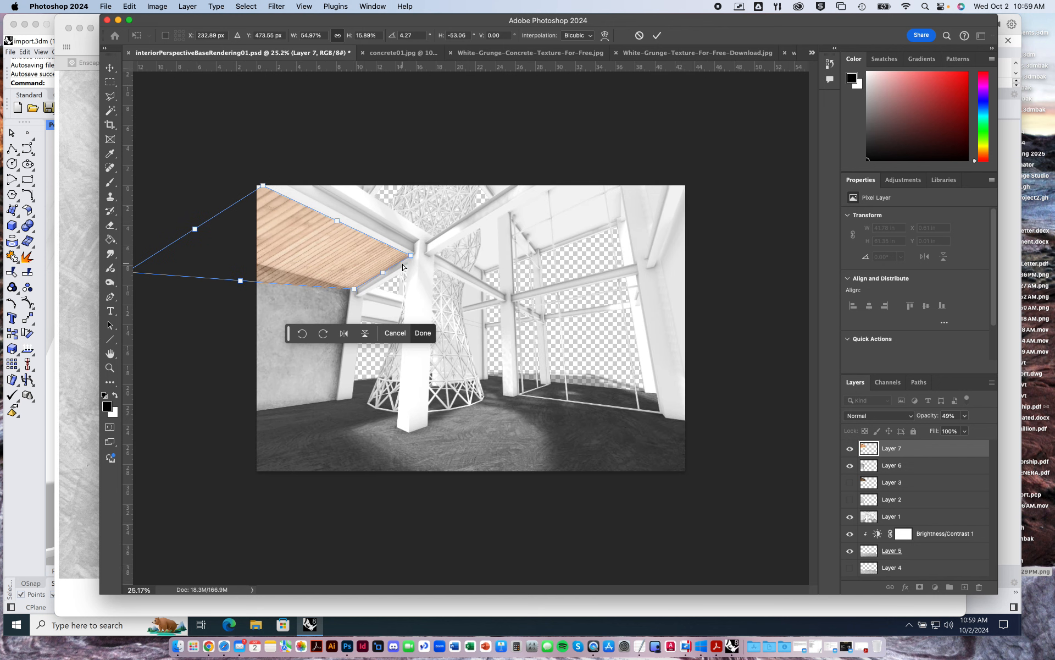
scroll(389, 241, "up", 1, "alt")
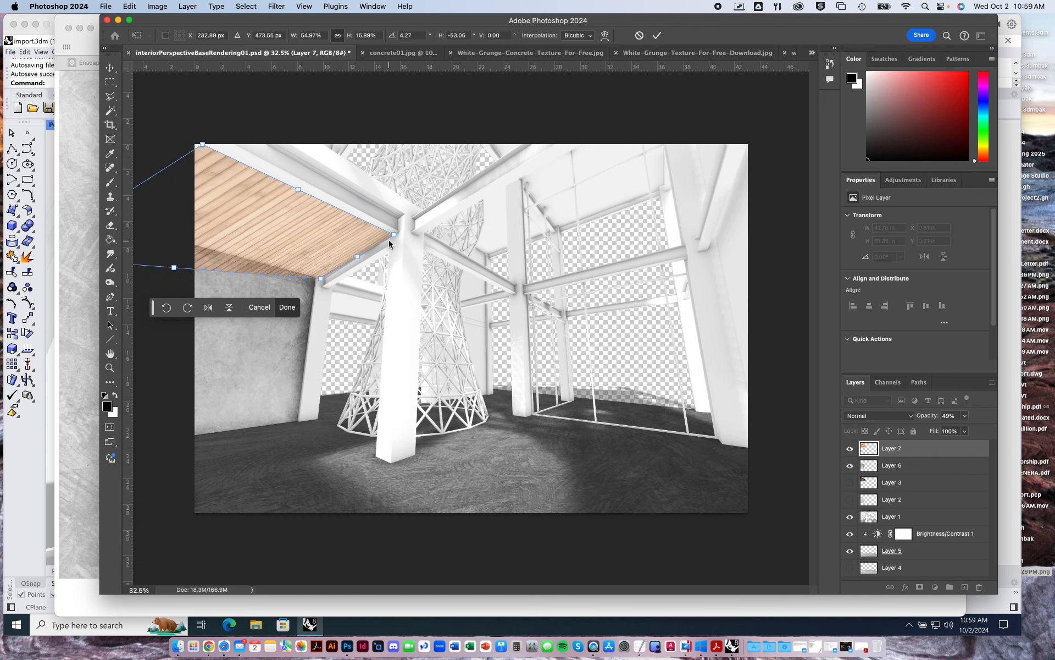
left_click_drag(377, 280, 682, 395)
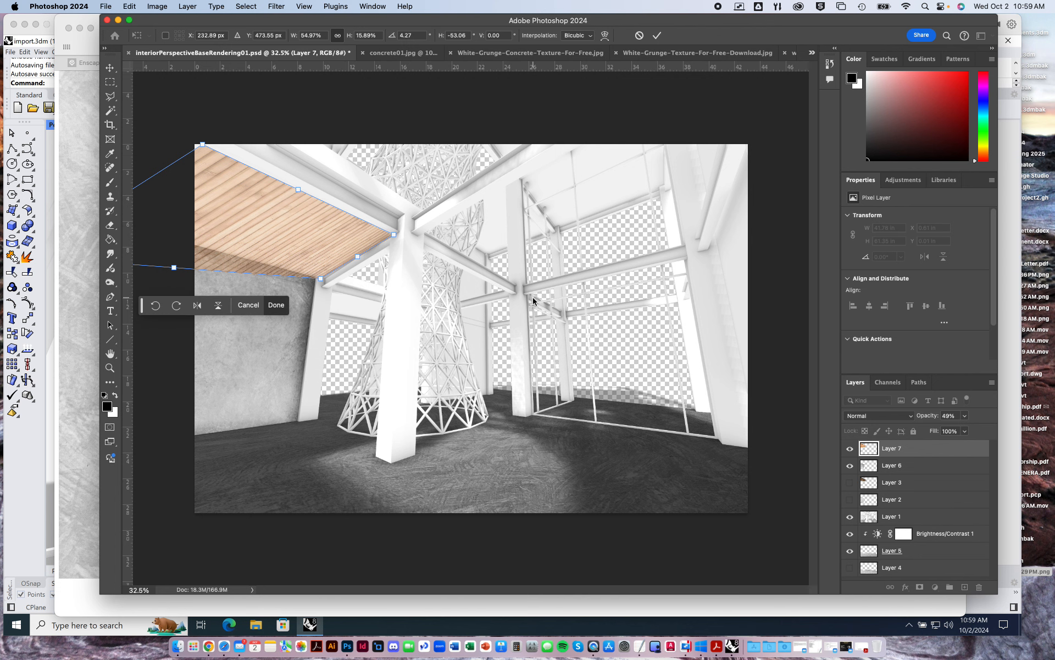
scroll(533, 301, "up", 2, "alt")
left_click_drag(313, 268, 700, 401)
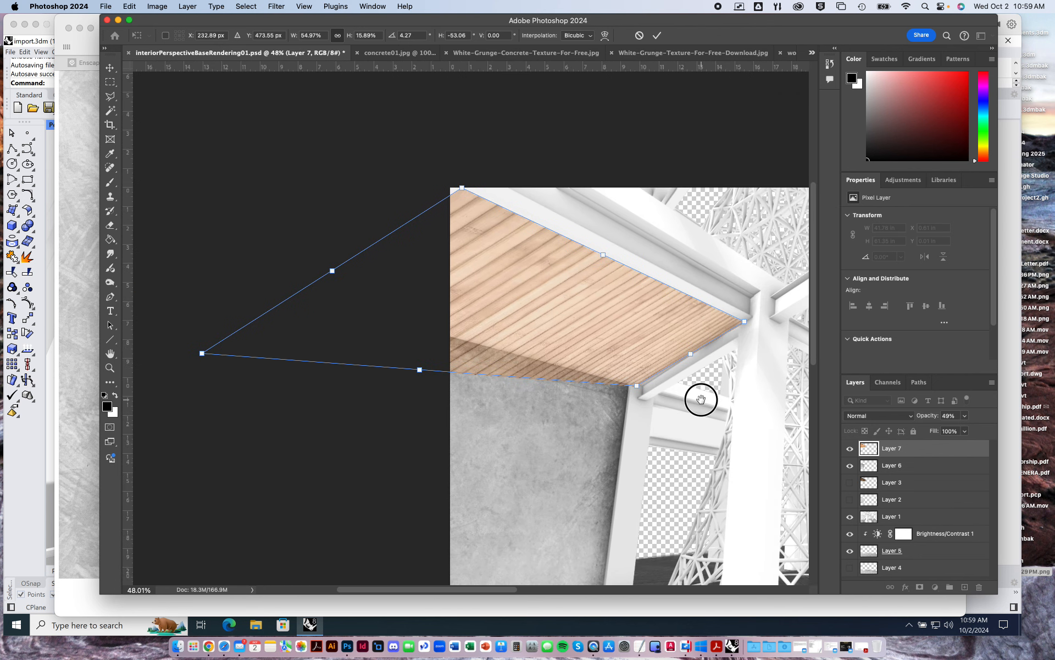
left_click_drag(201, 359, 363, 315)
left_click_drag(461, 189, 329, 118)
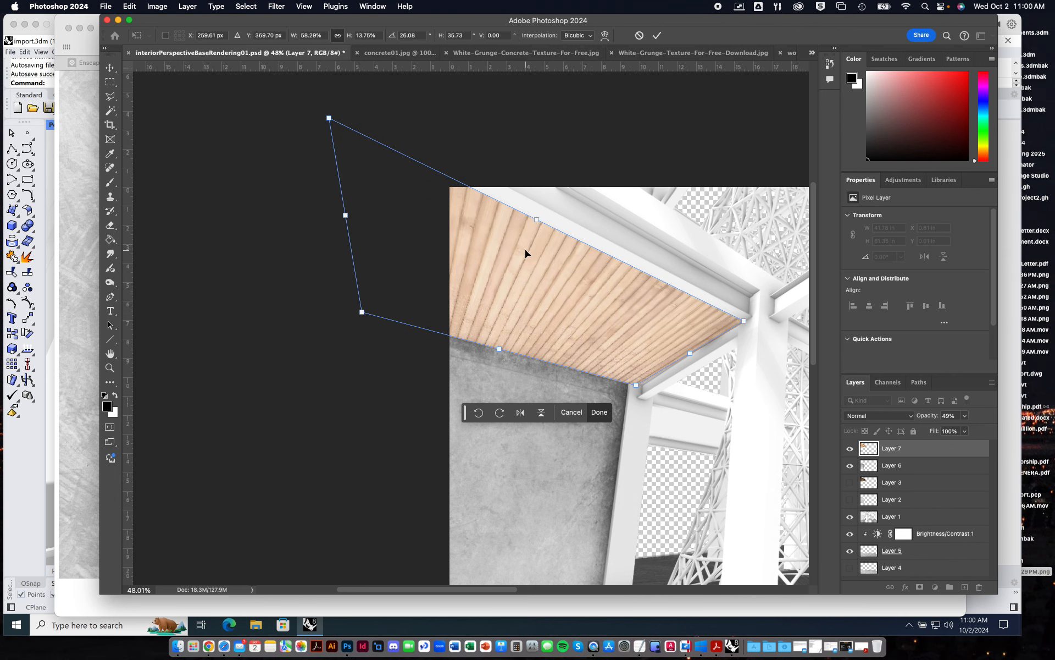
key("Return")
key("super+0")
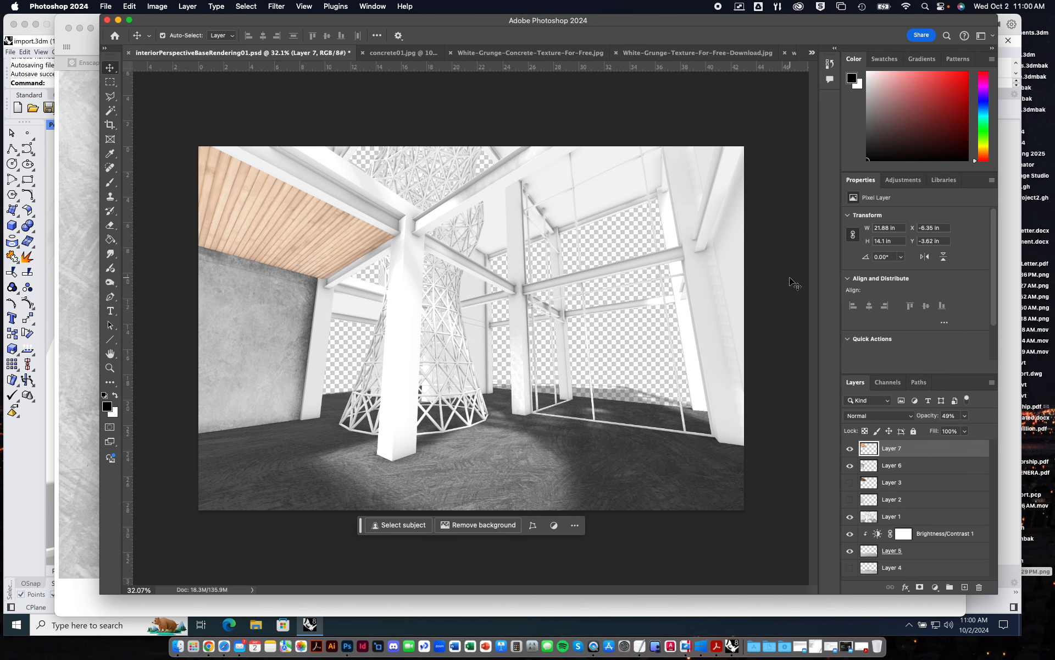
Add a horizontal guide across the middle of the rendering and a vertical guide at about 34 inches.
left_click_drag(537, 66, 598, 352)
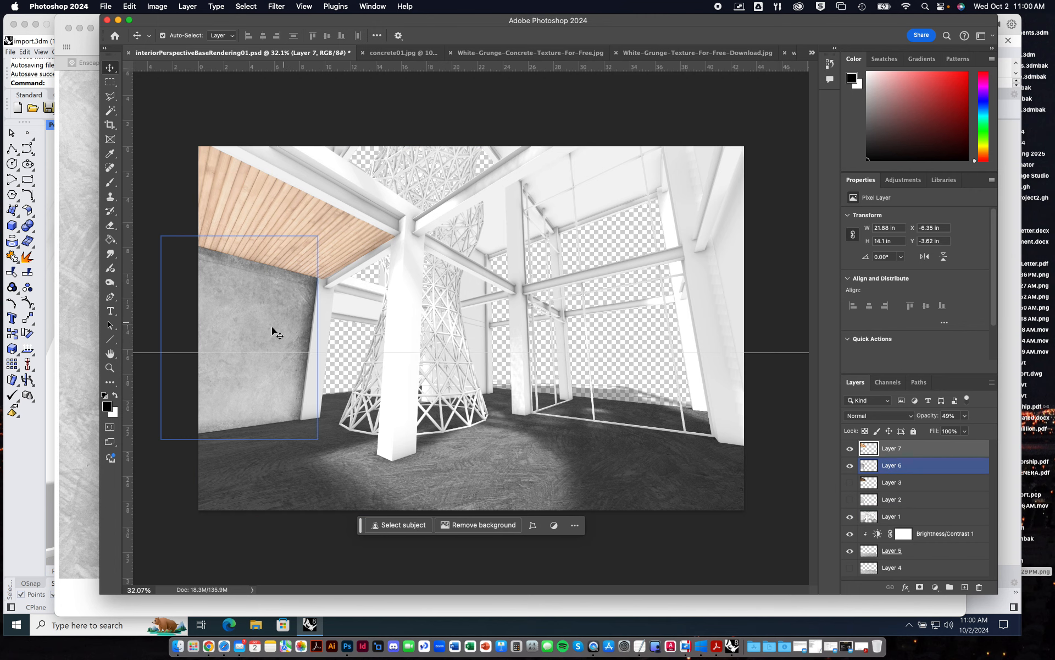
left_click_drag(129, 344, 631, 382)
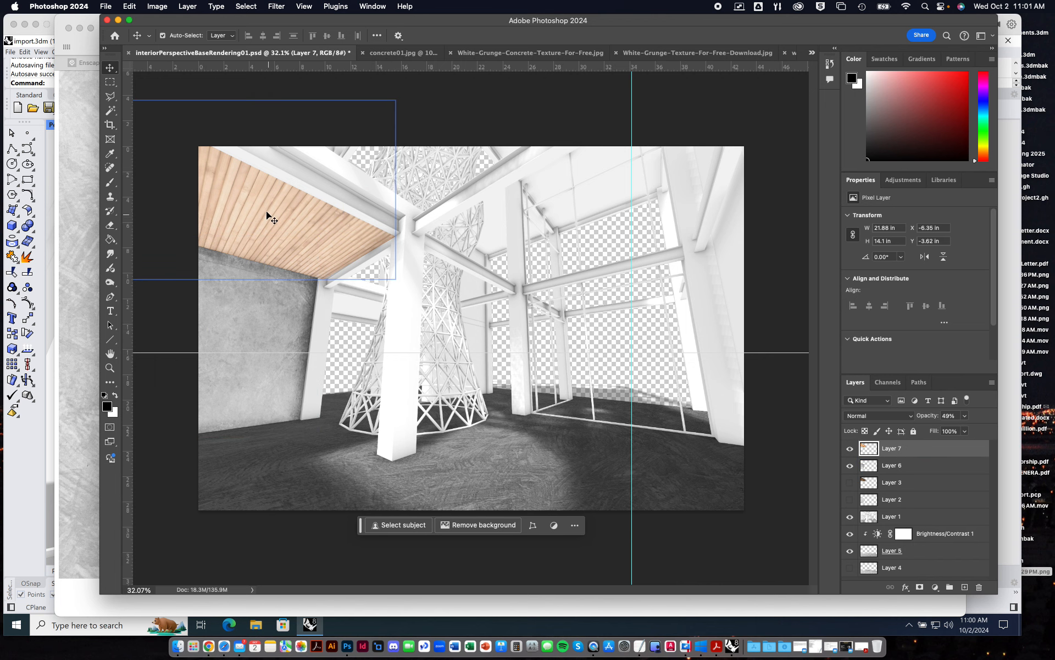
Raise the wood ceiling layer's opacity to 100% and set its blend mode to Multiply.
left_click(965, 431)
left_click_drag(963, 434, 1002, 428)
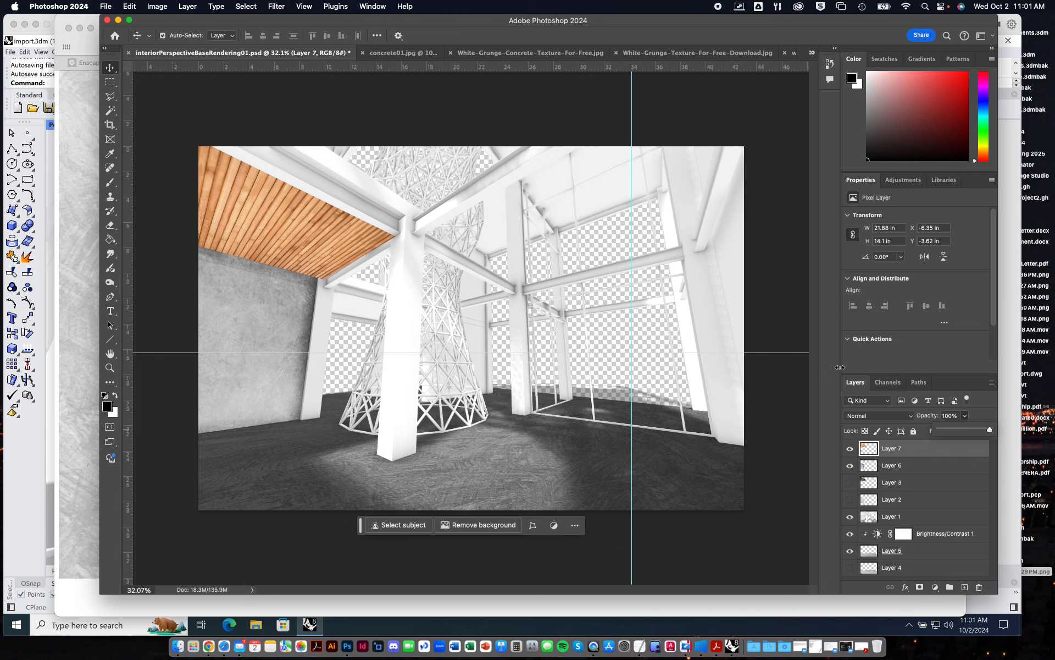
left_click(906, 418)
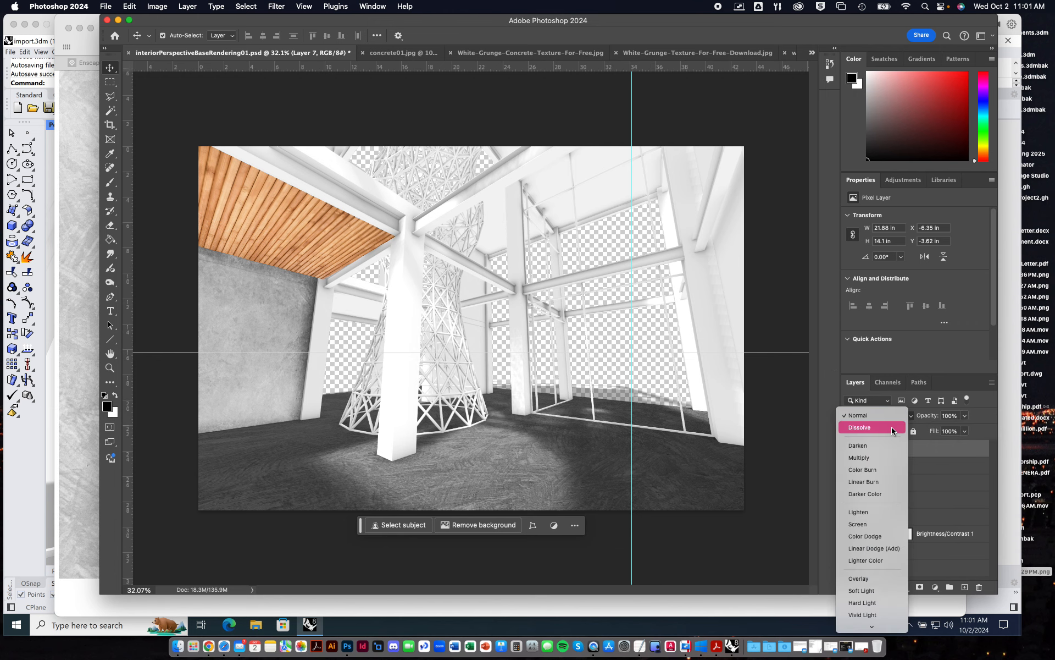
left_click(873, 457)
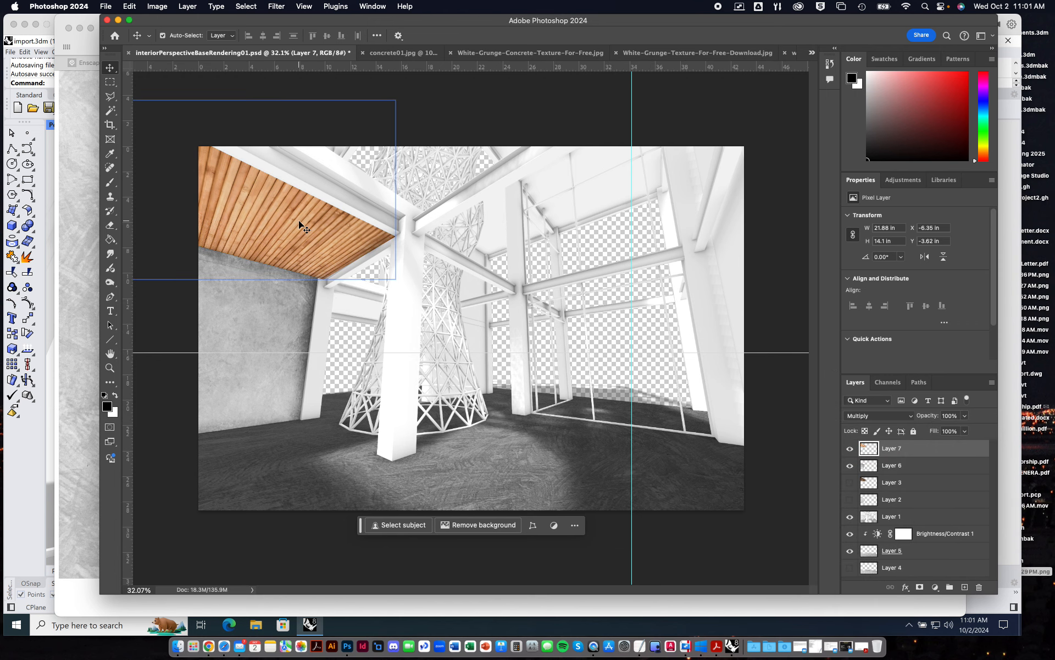
Add a Hue/Saturation adjustment with saturation at -36 and clip it to the wood layer, Layer 7.
scroll(299, 221, "up", 2, "alt")
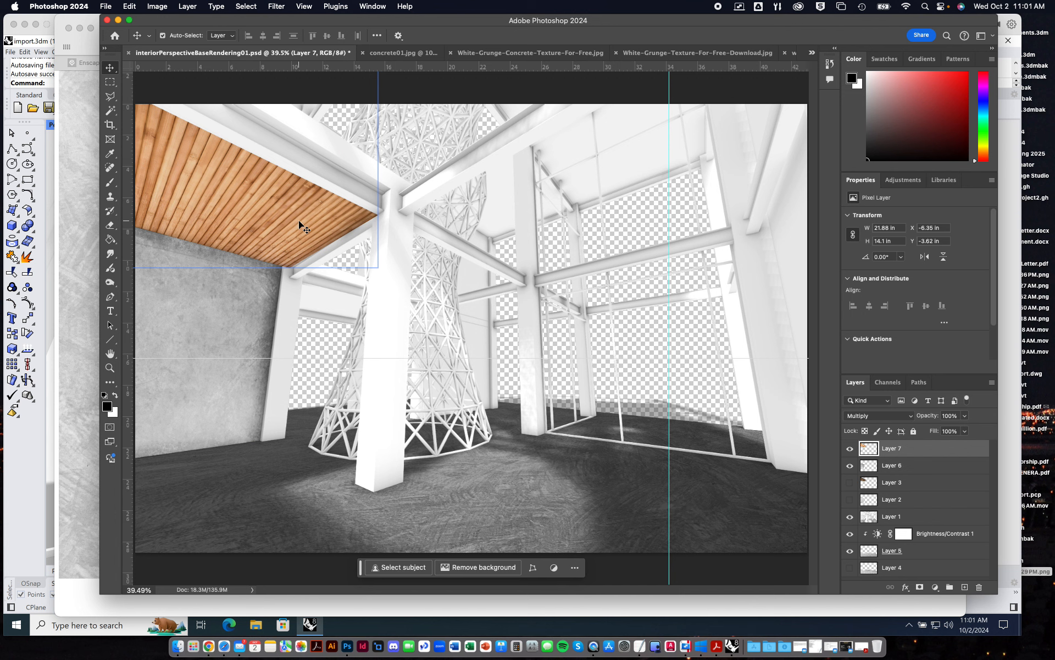
left_click(904, 180)
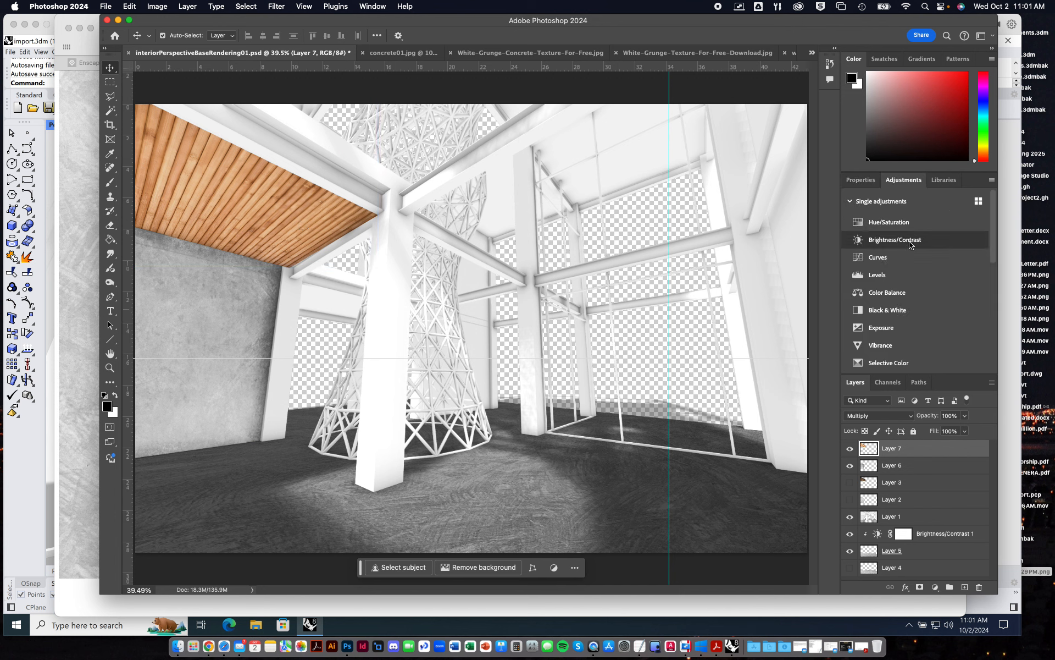
left_click(889, 222)
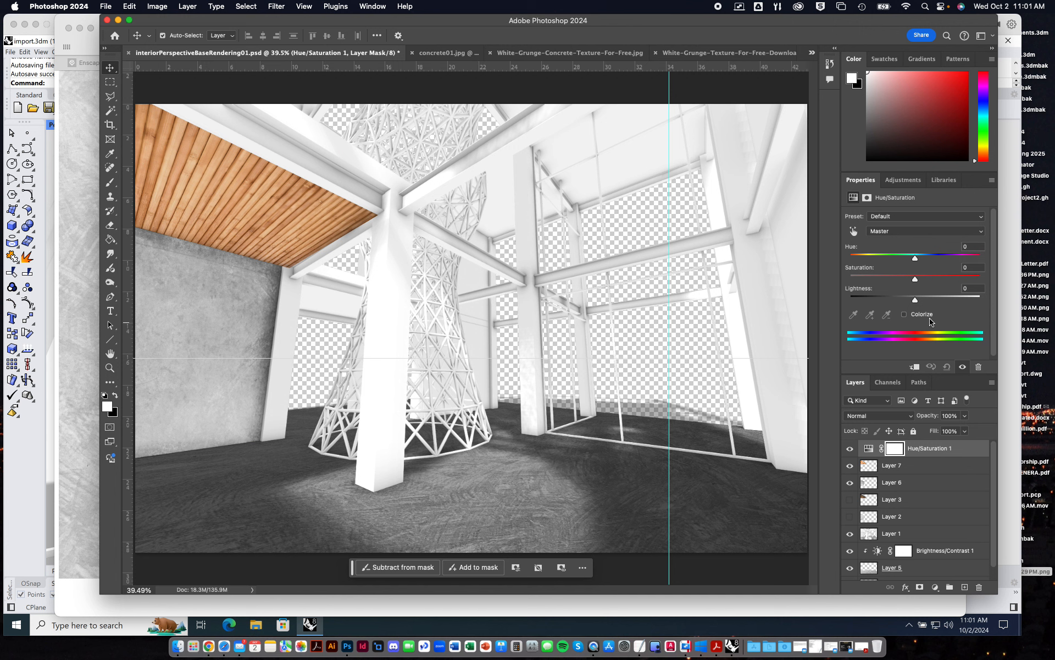
left_click_drag(915, 278, 892, 281)
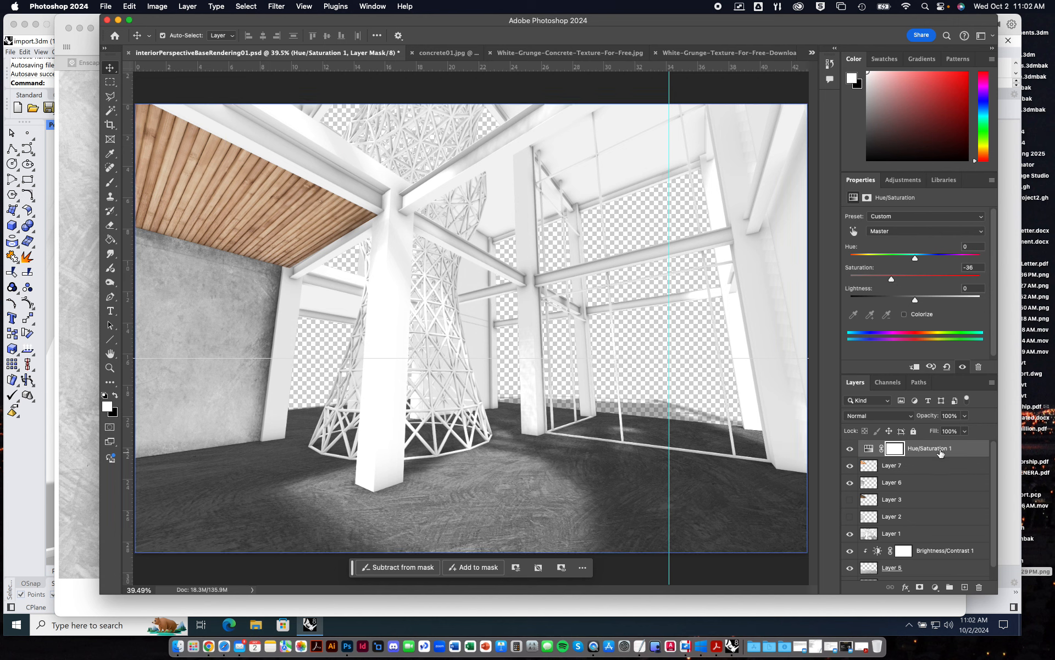
left_click(901, 483)
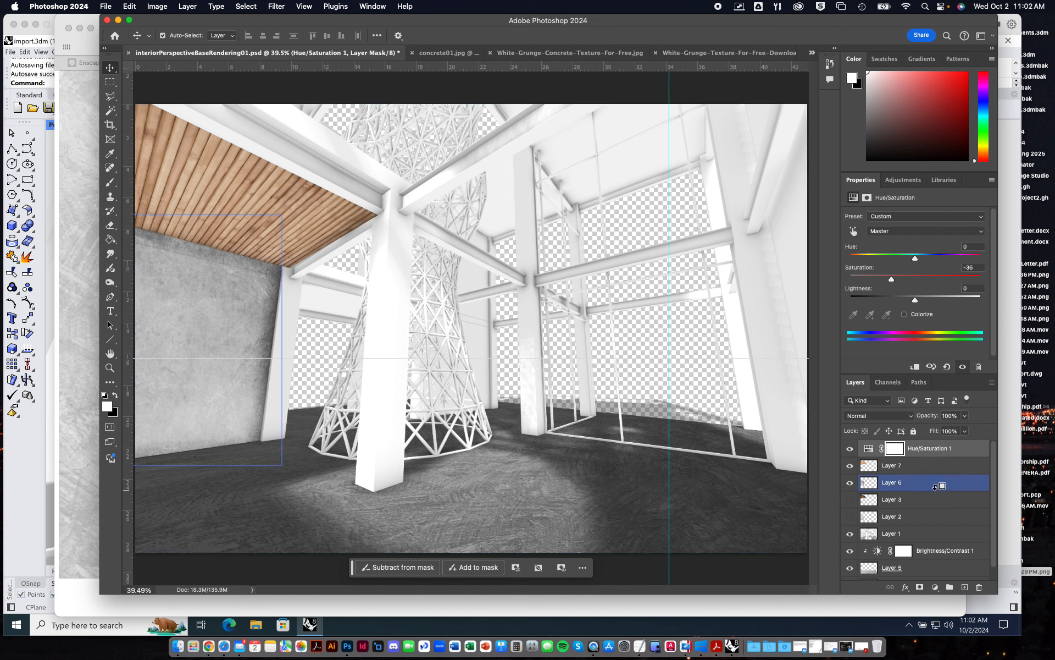
left_click(937, 456, "alt")
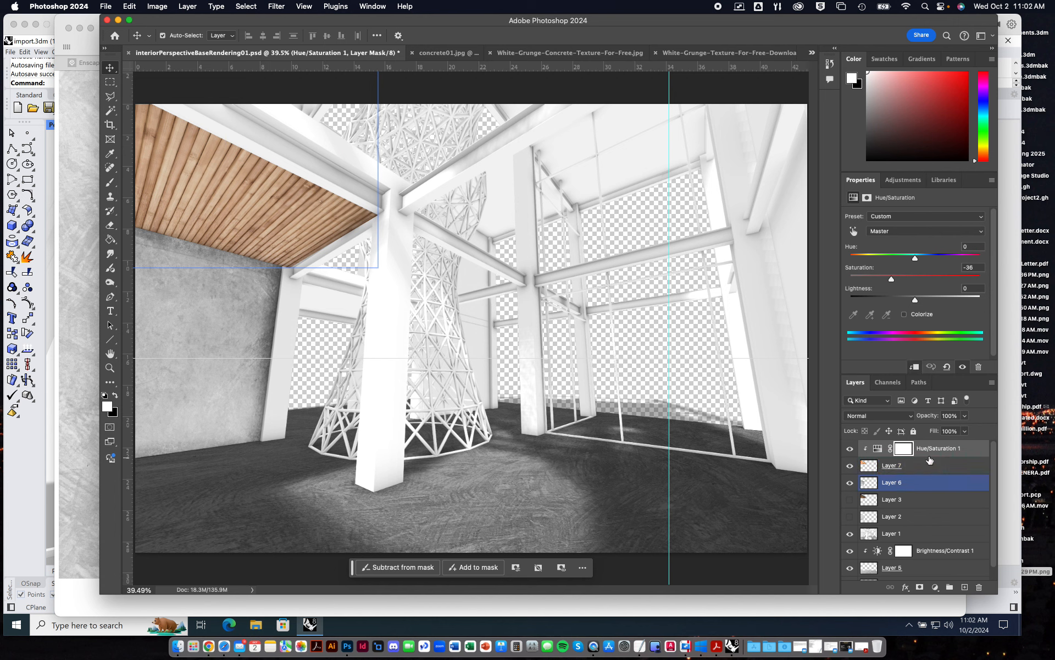
Add a Brightness/Contrast adjustment clipped to the wood layer and set its brightness to -69.
left_click(904, 181)
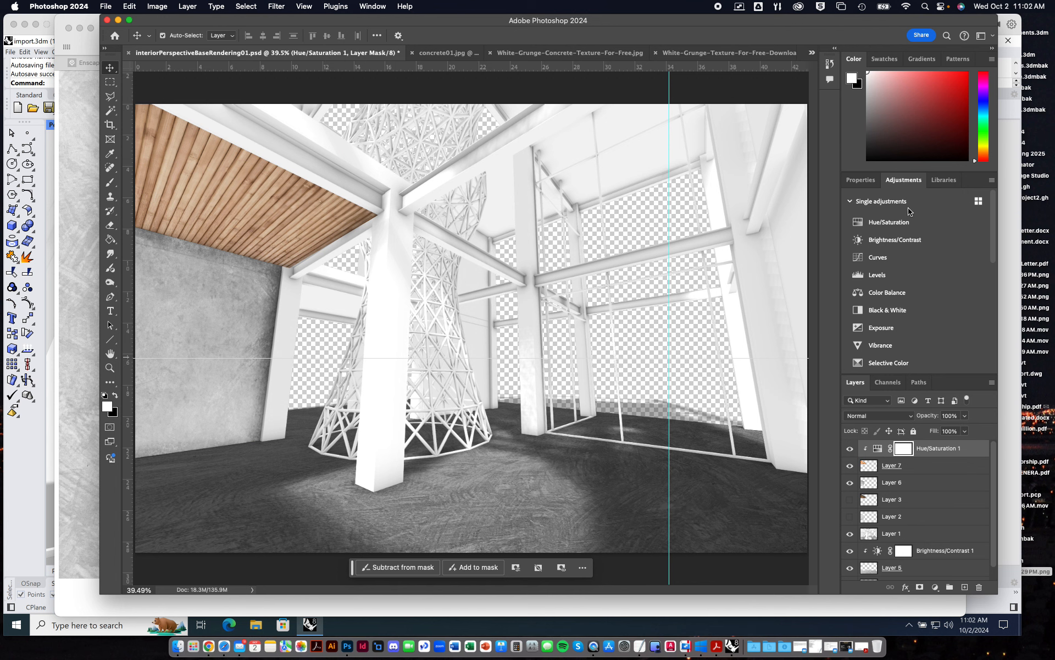
left_click(901, 240)
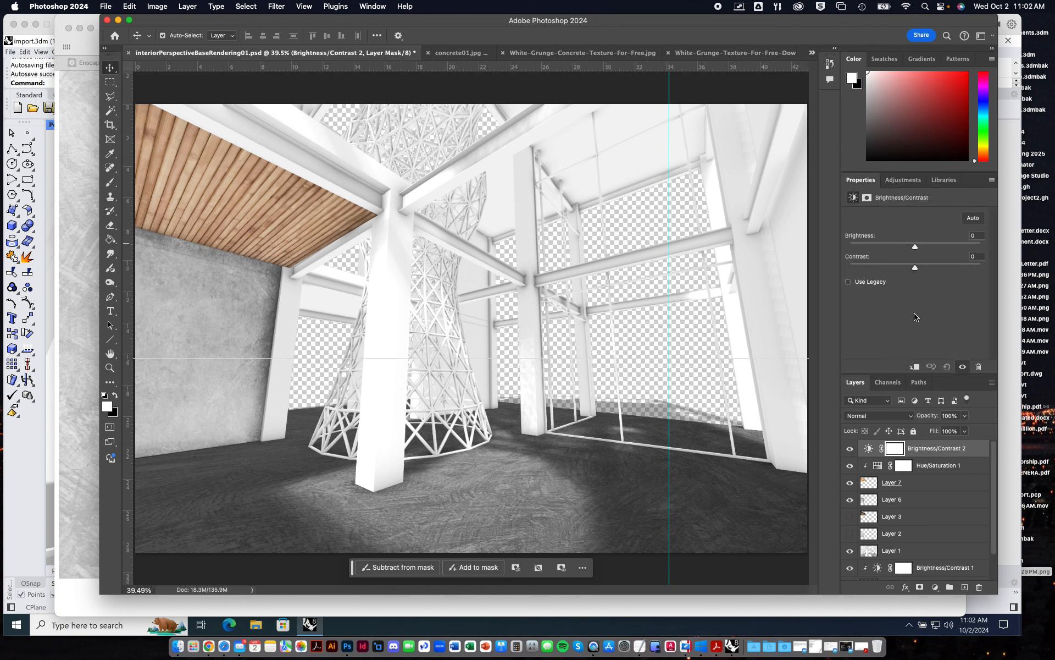
left_click(935, 456, "alt")
left_click(934, 449)
left_click_drag(916, 247, 885, 250)
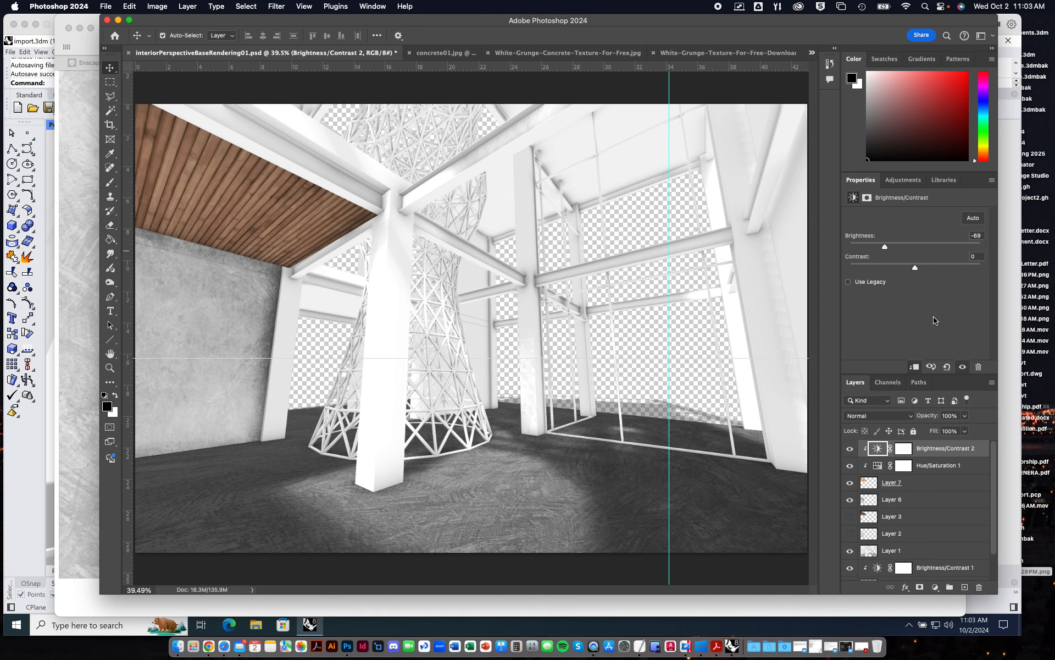
Lower the wood layer's opacity to 67% so the beam and column edges beneath its corner can be seen.
key("super+equal")
key("super+equal")
key("super+equal")
left_click_drag(402, 255, 594, 436)
key("super+equal")
key("super+equal")
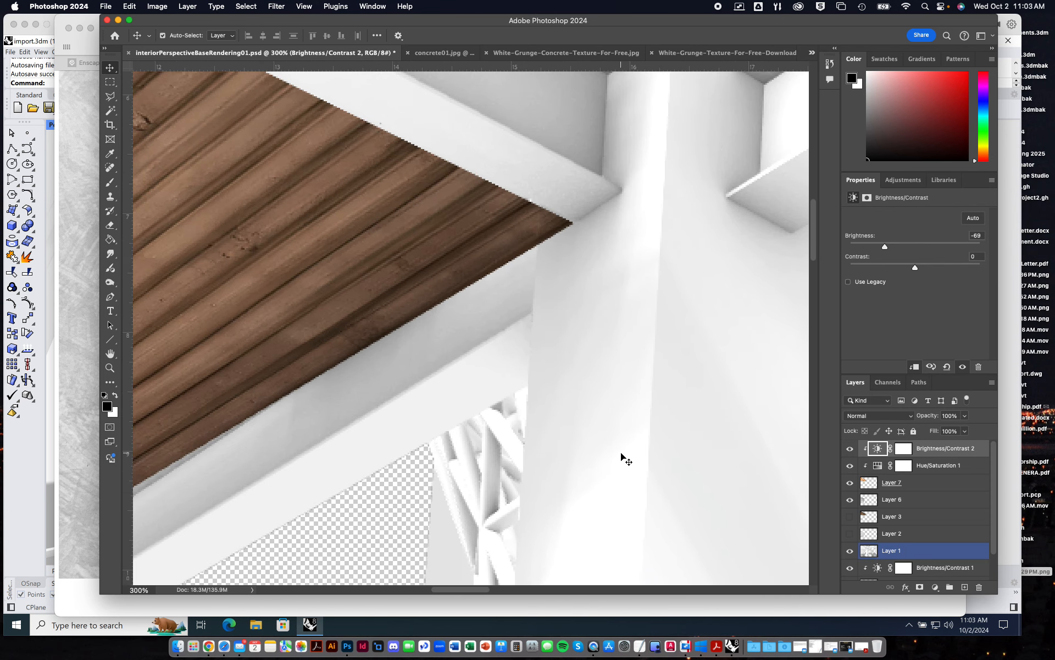
key("super+minus")
left_click(921, 482)
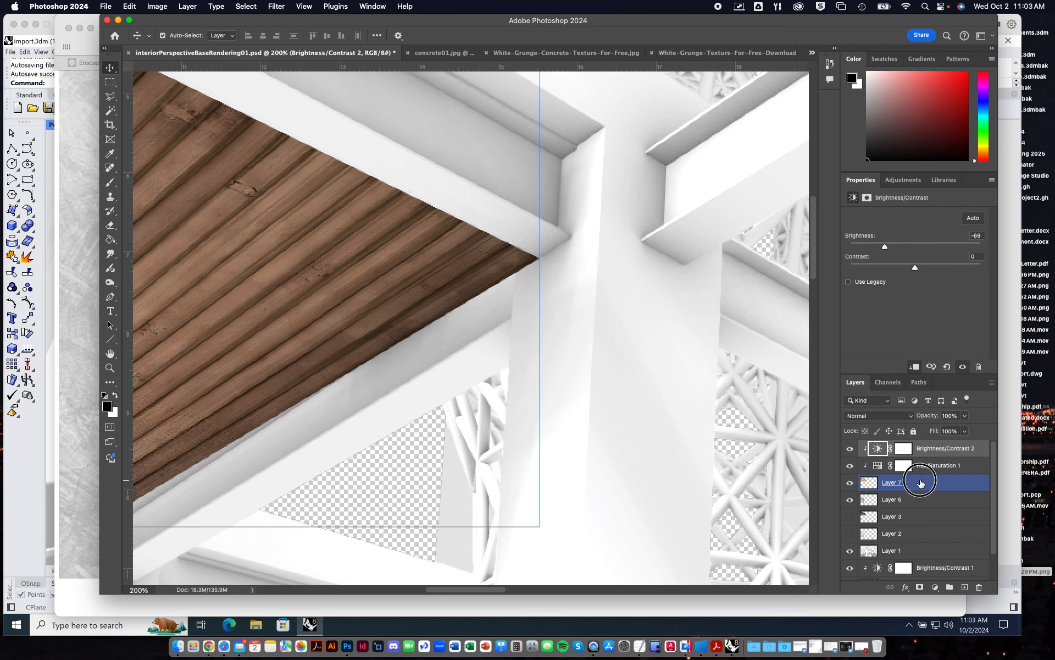
left_click(964, 418)
left_click(964, 418)
left_click(964, 418)
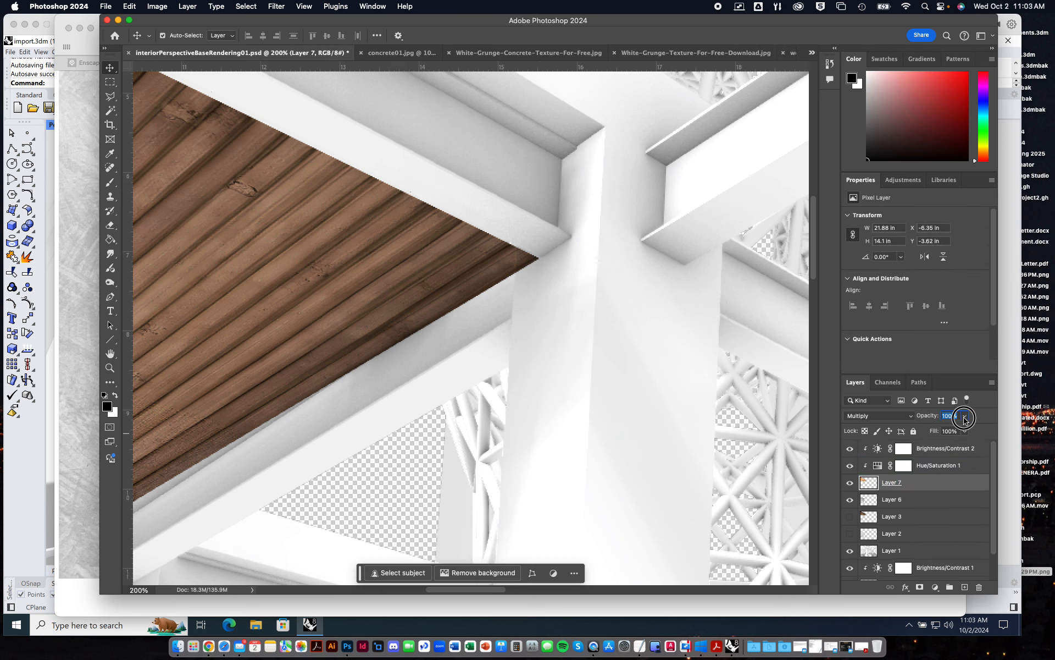
left_click_drag(954, 428, 949, 429)
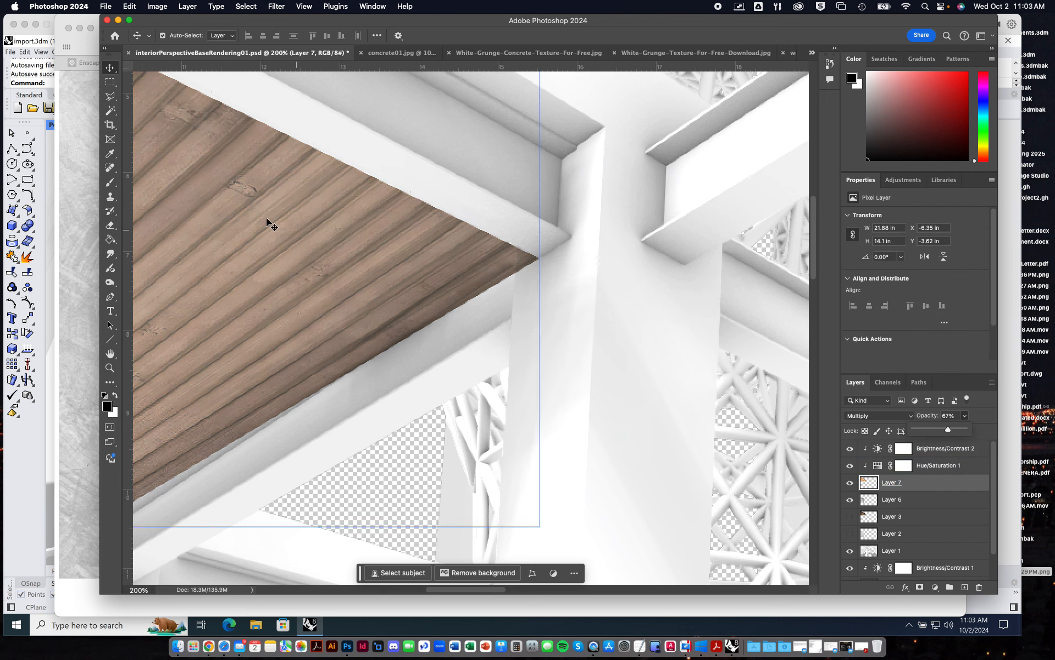
Outline the wood tip overlapping the front column with the Polygonal Lasso, delete it and deselect.
key("l")
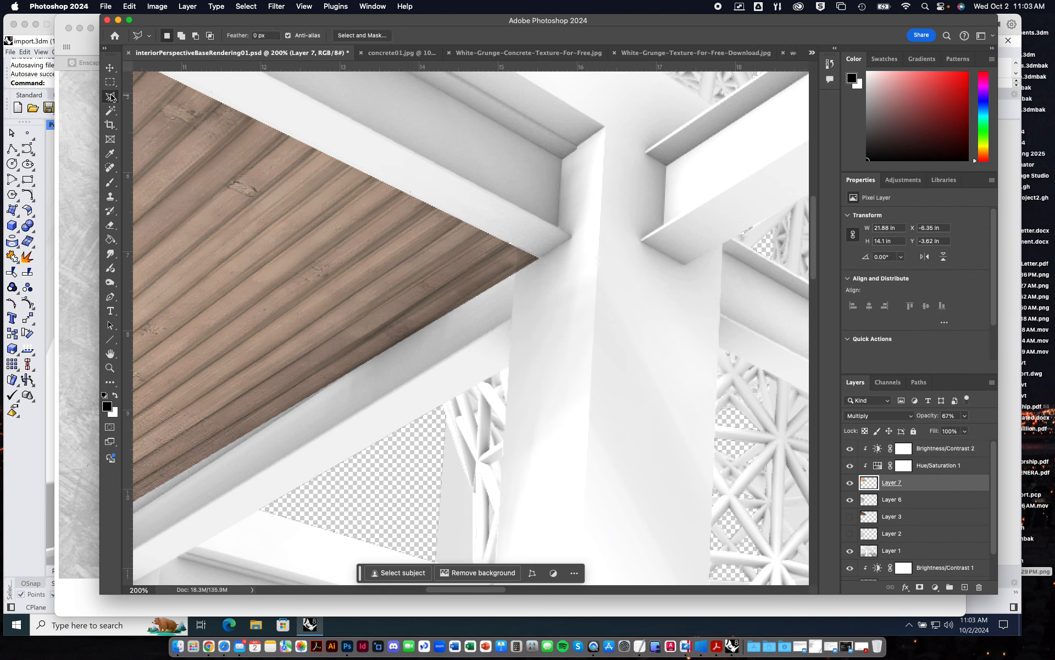
left_click(516, 237)
left_click(514, 285)
left_click(554, 260)
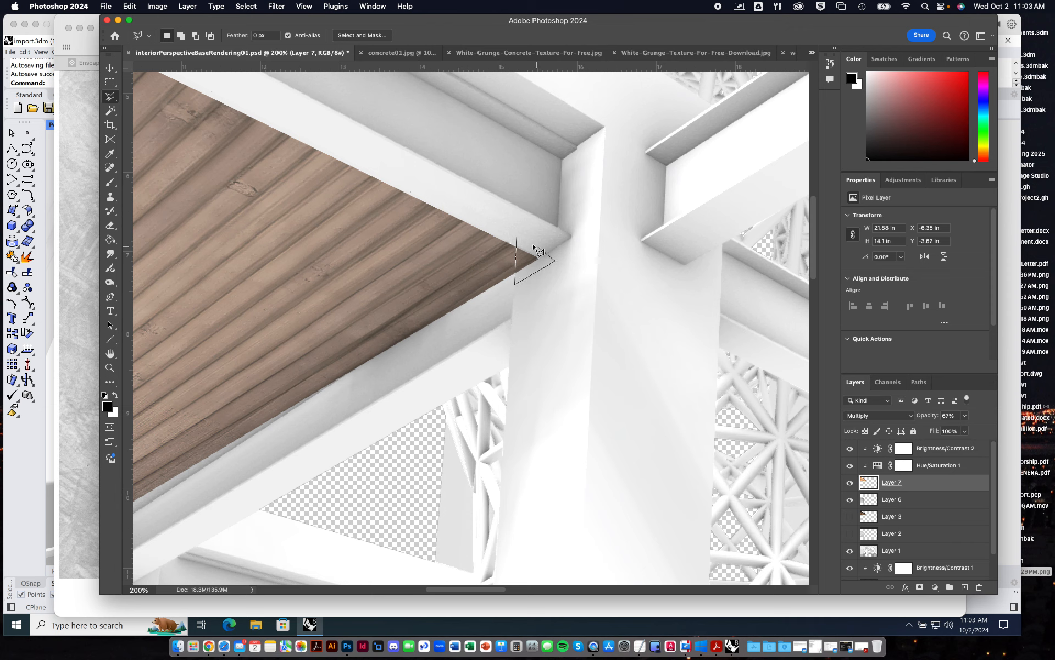
left_click(517, 238)
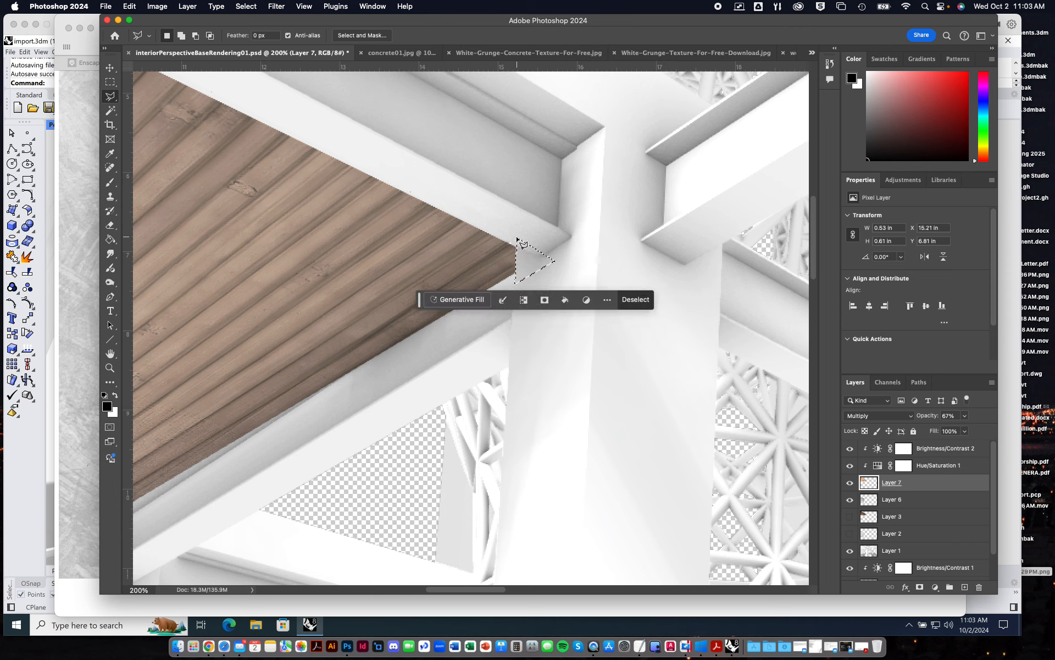
left_click(110, 82)
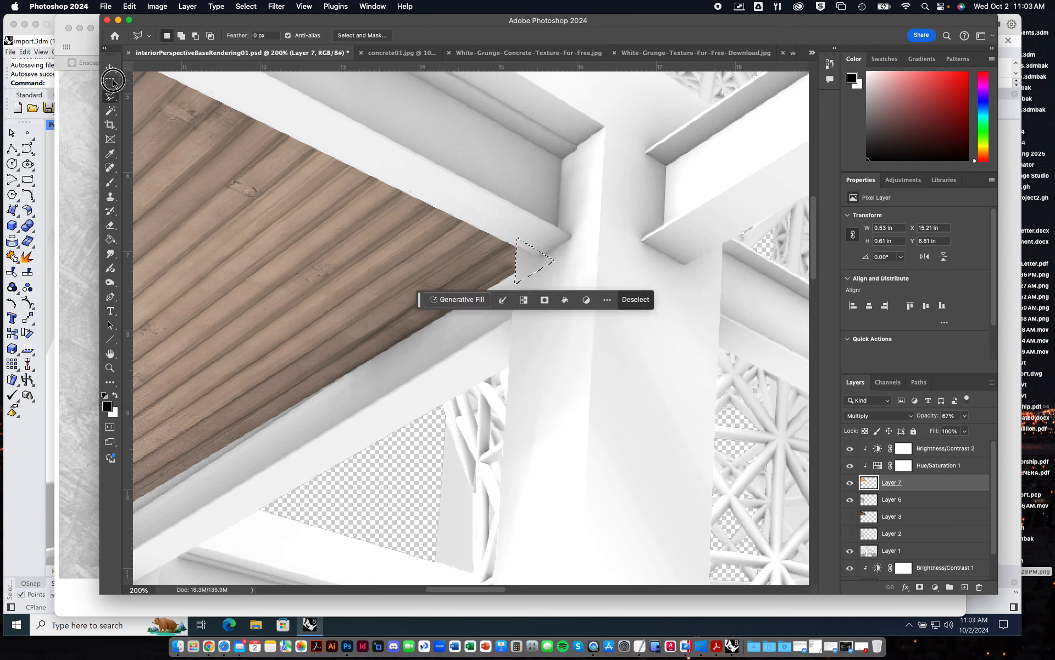
left_click(640, 184)
Outline the wood overlapping the top of the column at the concrete wall's end, delete it and deselect.
left_click_drag(419, 389, 636, 302)
left_click_drag(540, 378, 473, 388)
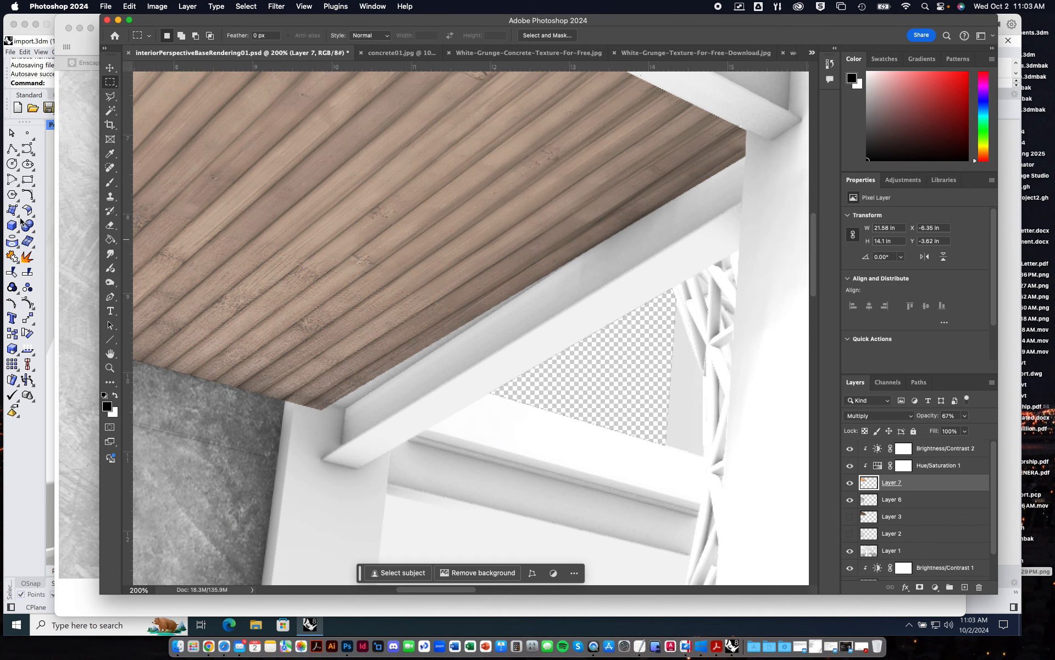
left_click(111, 97)
left_click(286, 403)
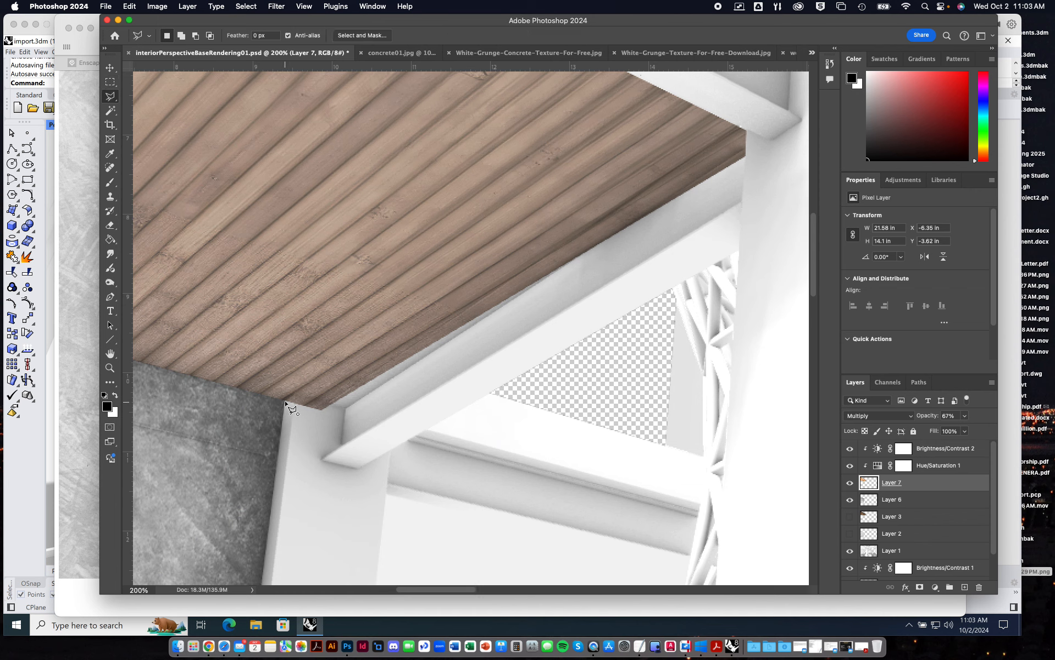
left_click(293, 392)
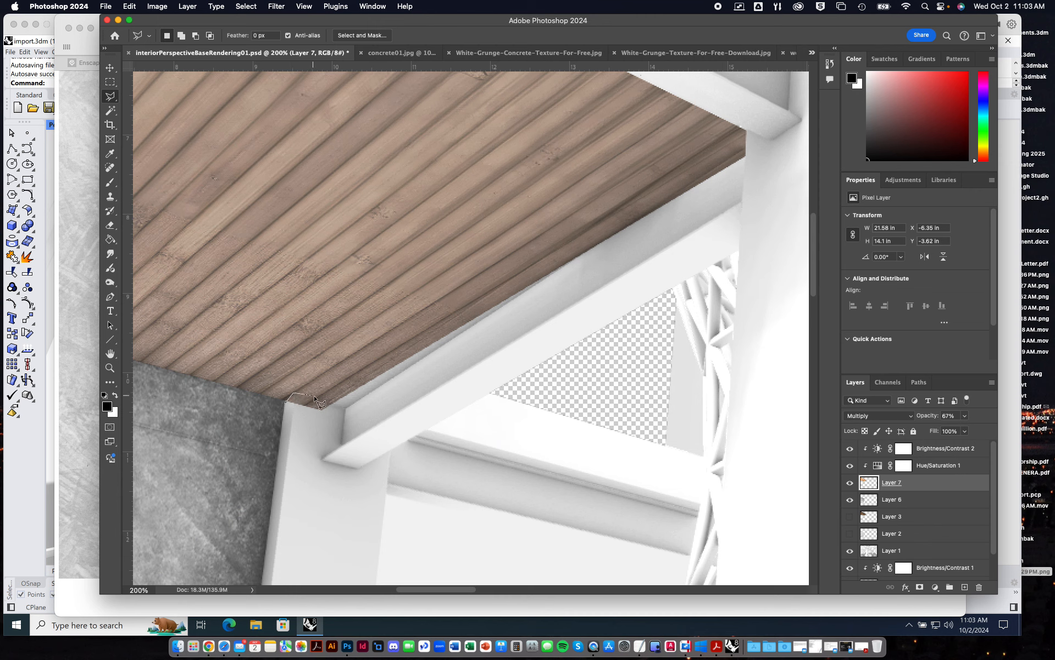
left_click(346, 408)
left_click(335, 424)
left_click(285, 404)
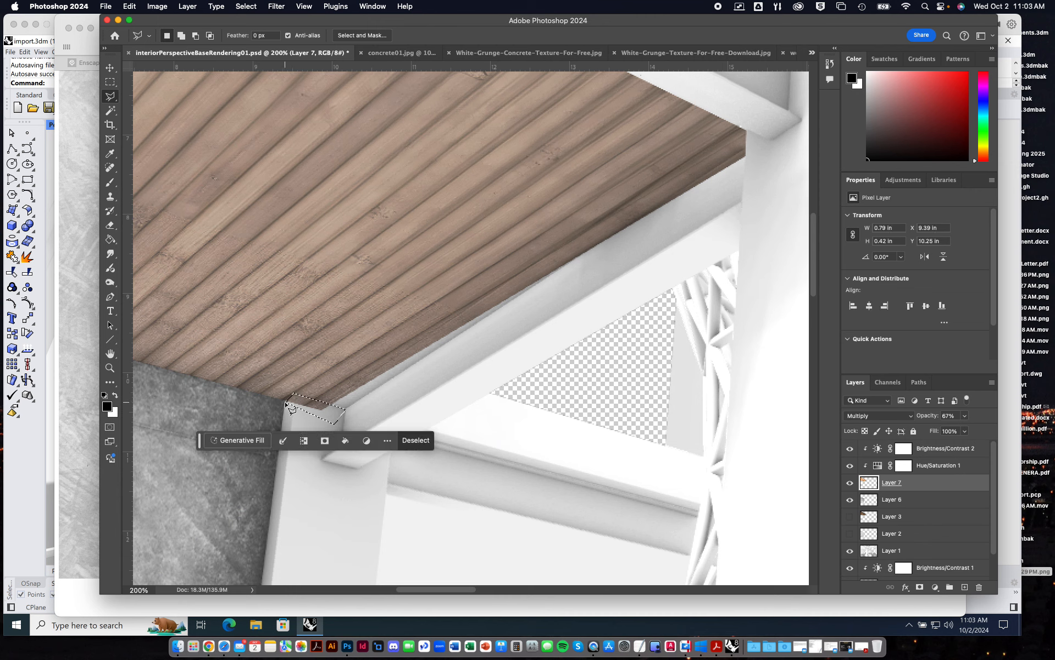
left_click(110, 81)
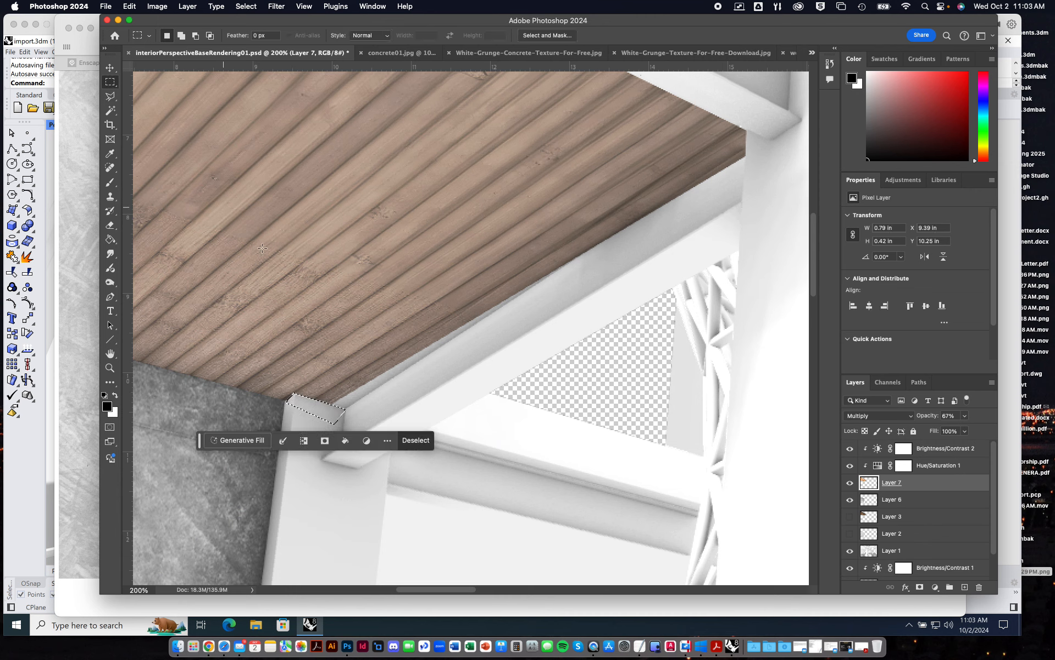
left_click(274, 264)
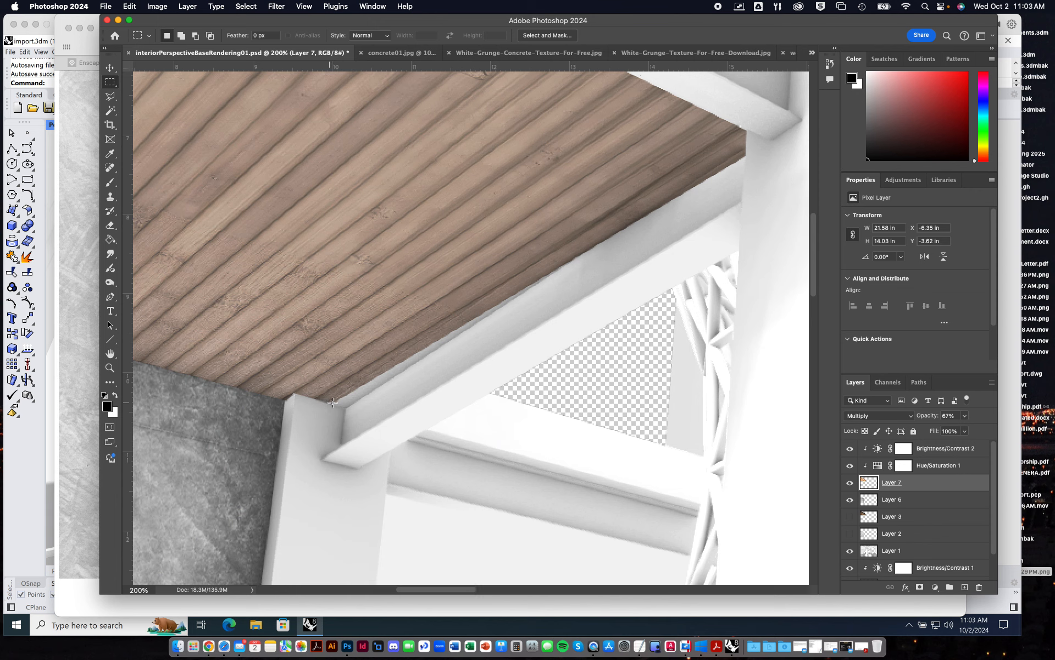
Select the thin uncovered strip between the wood and the beam, from the rear column toward the front column.
left_click(109, 96)
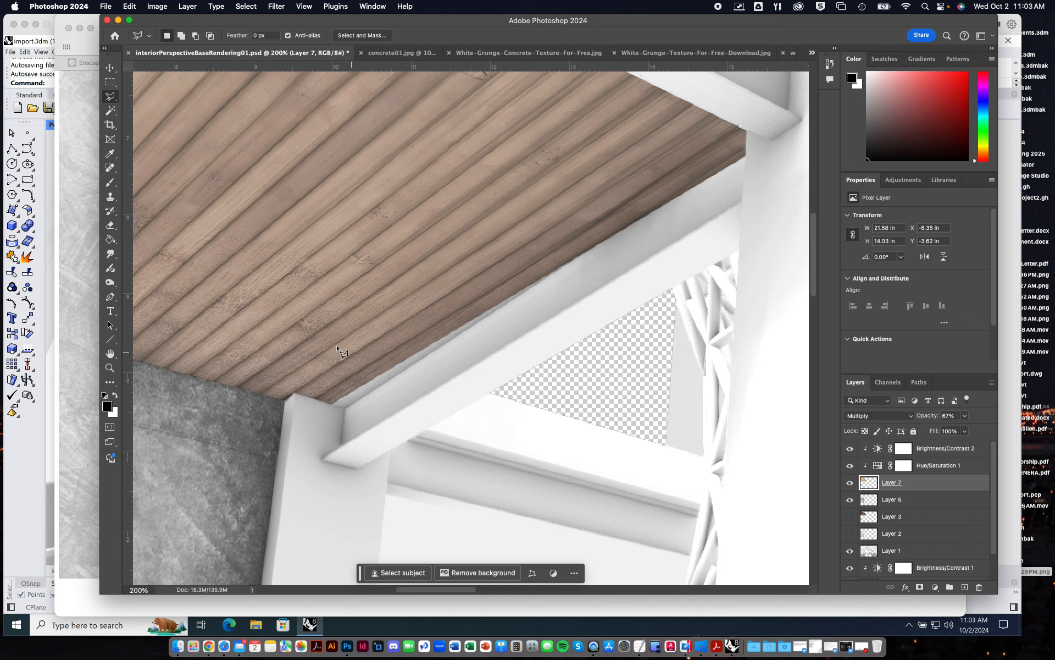
left_click(329, 404)
left_click(345, 407)
left_click(625, 228)
left_click(543, 257)
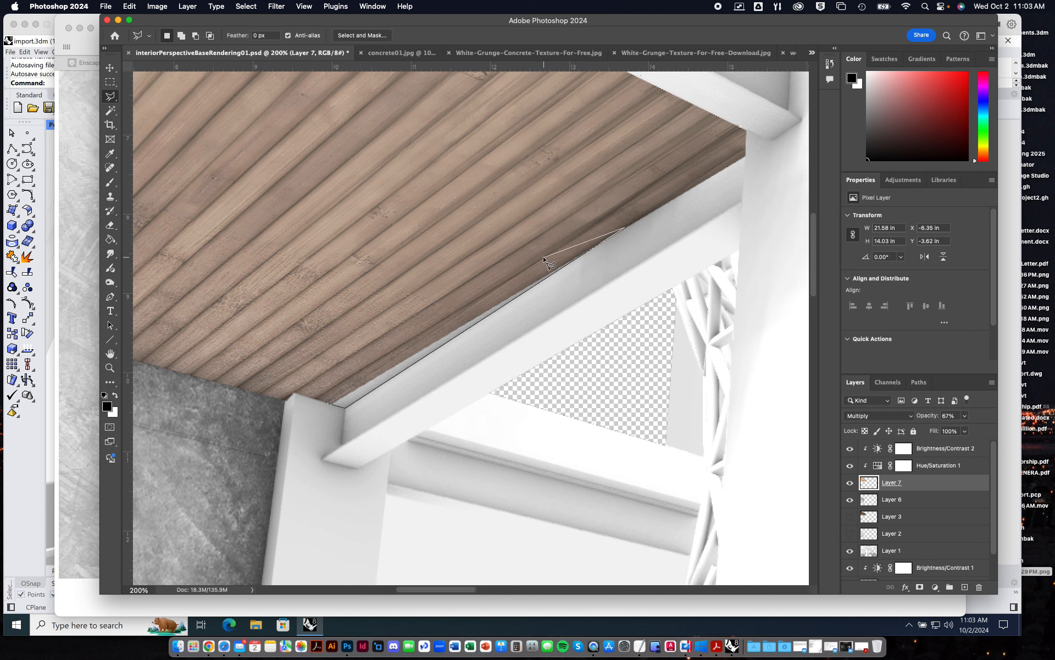
left_click(328, 403)
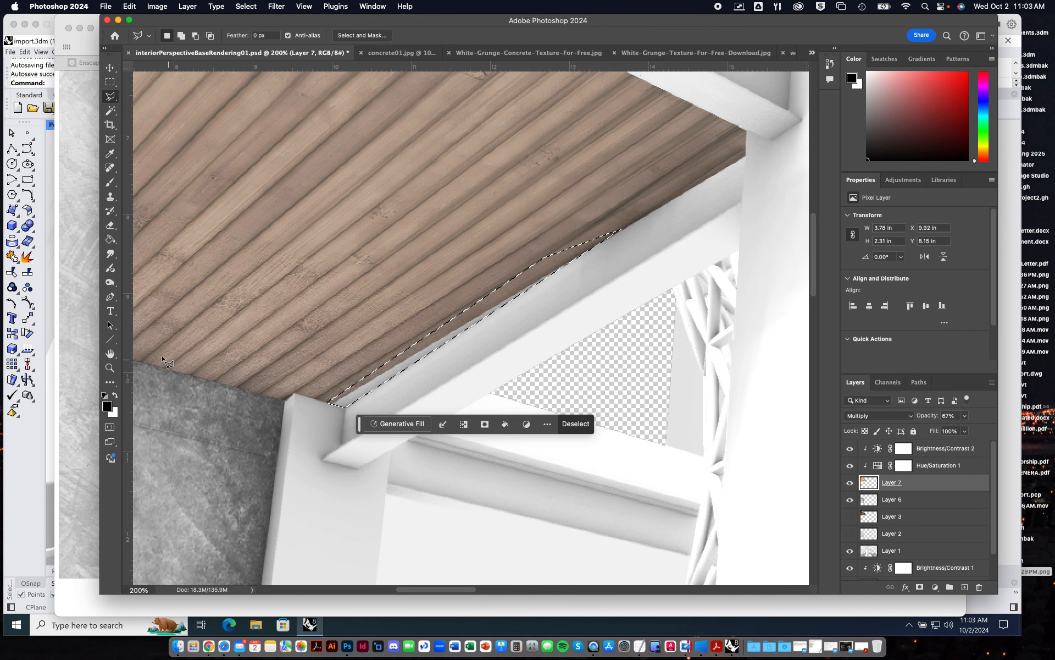
Clone wood texture into the selected strip along the beam with the Clone Stamp and deselect.
left_click(110, 196)
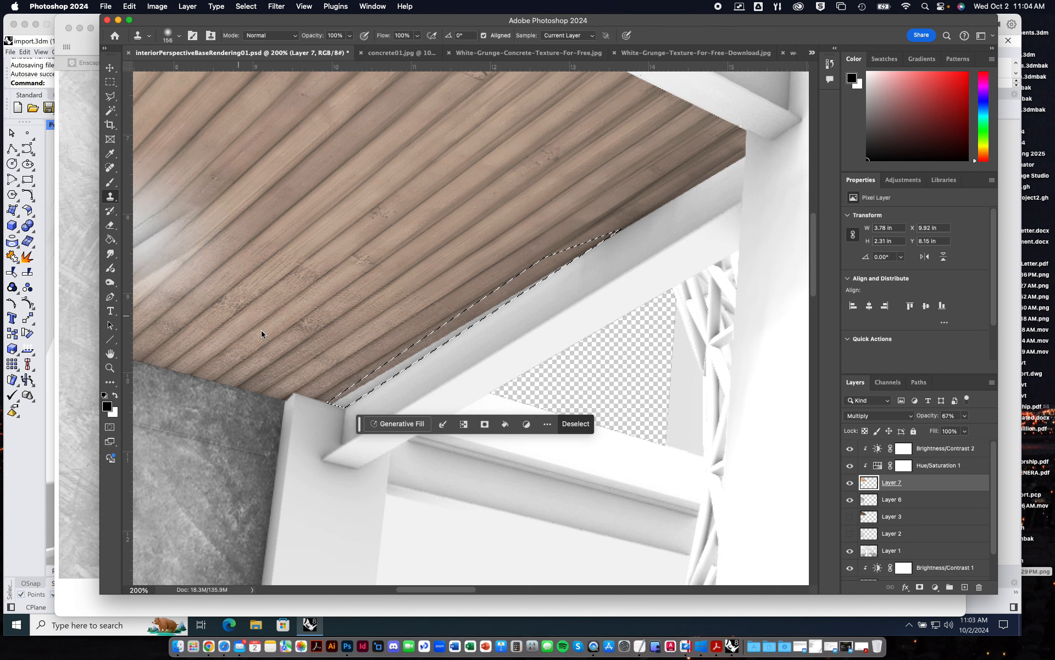
left_click(409, 345, "alt")
mouse_move(391, 380)
left_mouse_down()
mouse_move(366, 400)
mouse_move(459, 306)
mouse_move(517, 330)
left_mouse_up()
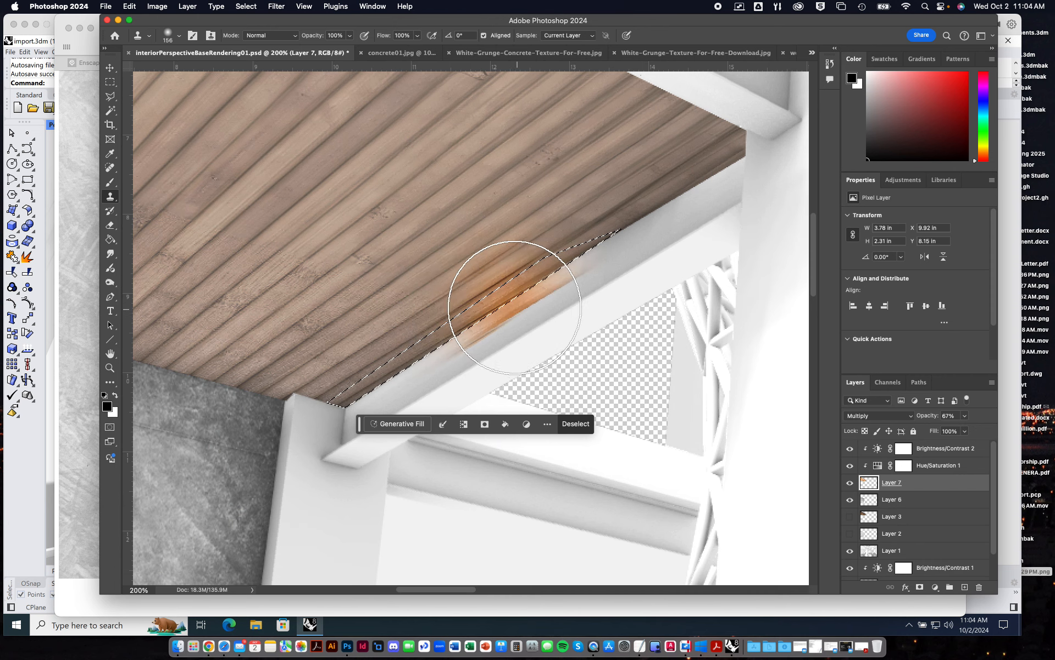
left_click(110, 81)
left_click(391, 294)
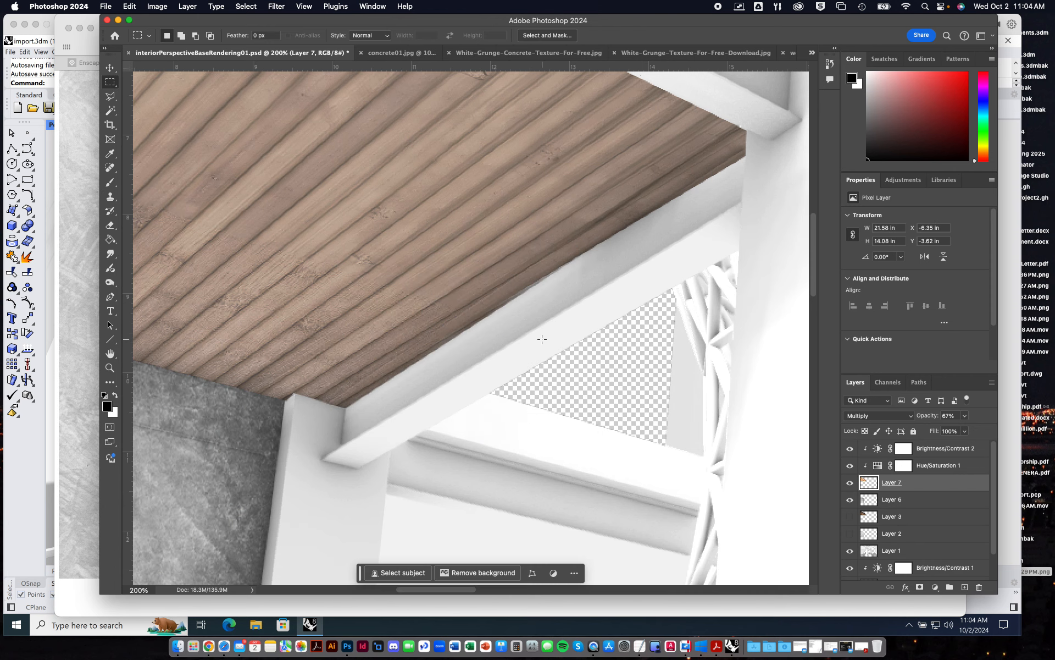
Restore the wood layer's opacity to 100% and burn its edges along the wall and columns in the midtones at 50% exposure.
scroll(542, 339, "down", 5, "alt")
scroll(542, 339, "down", 8, "alt")
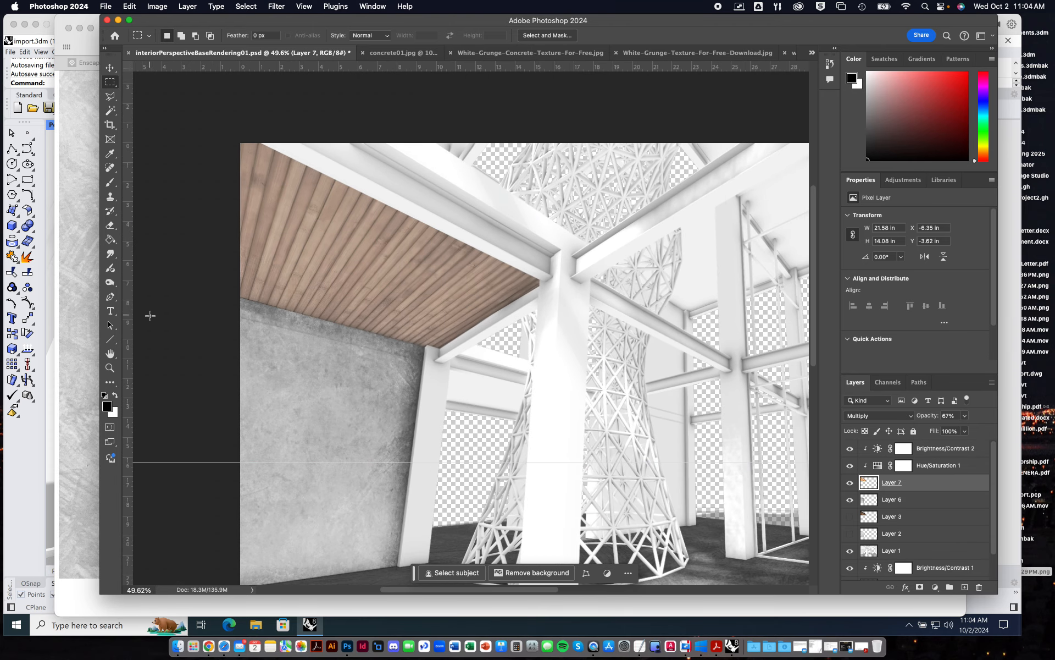
left_click(110, 282)
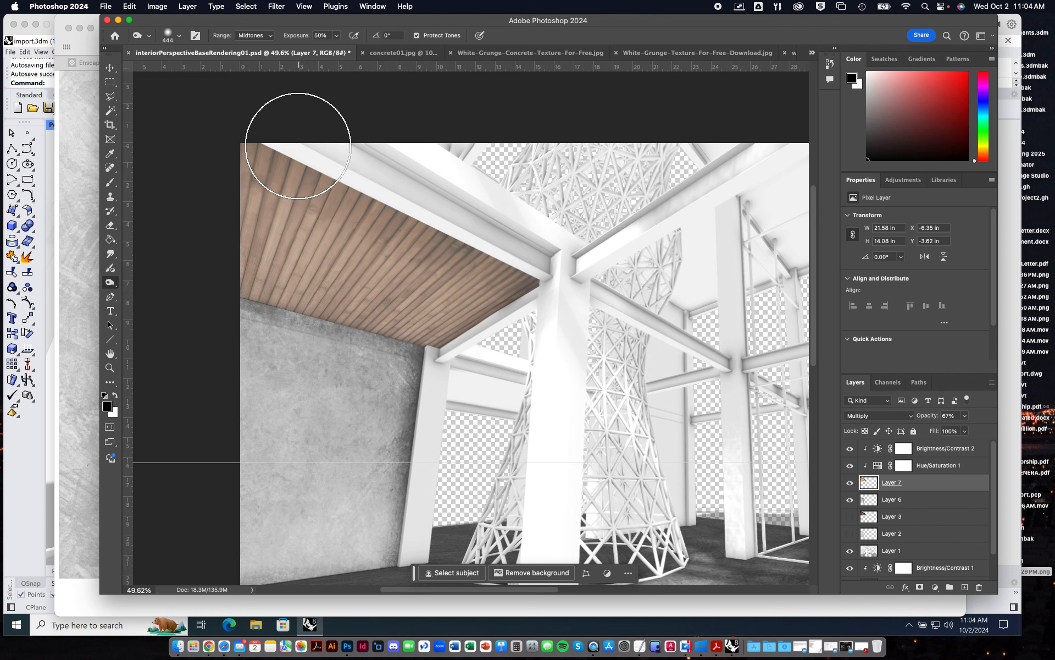
left_click(964, 416)
left_click_drag(965, 429, 1001, 428)
left_click(560, 306)
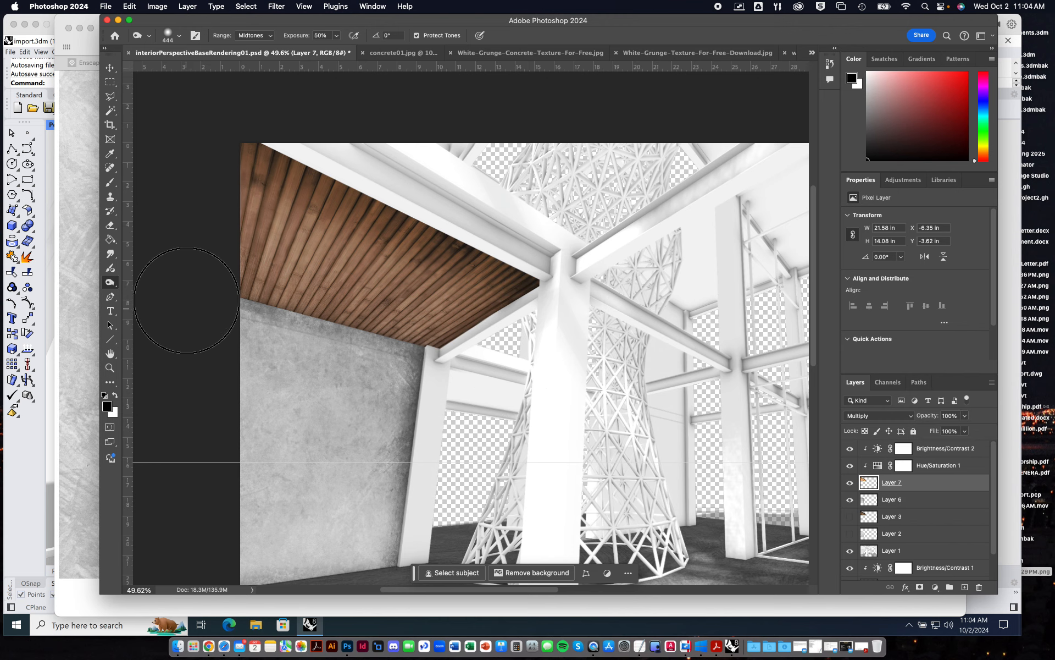
left_click_drag(237, 271, 527, 401)
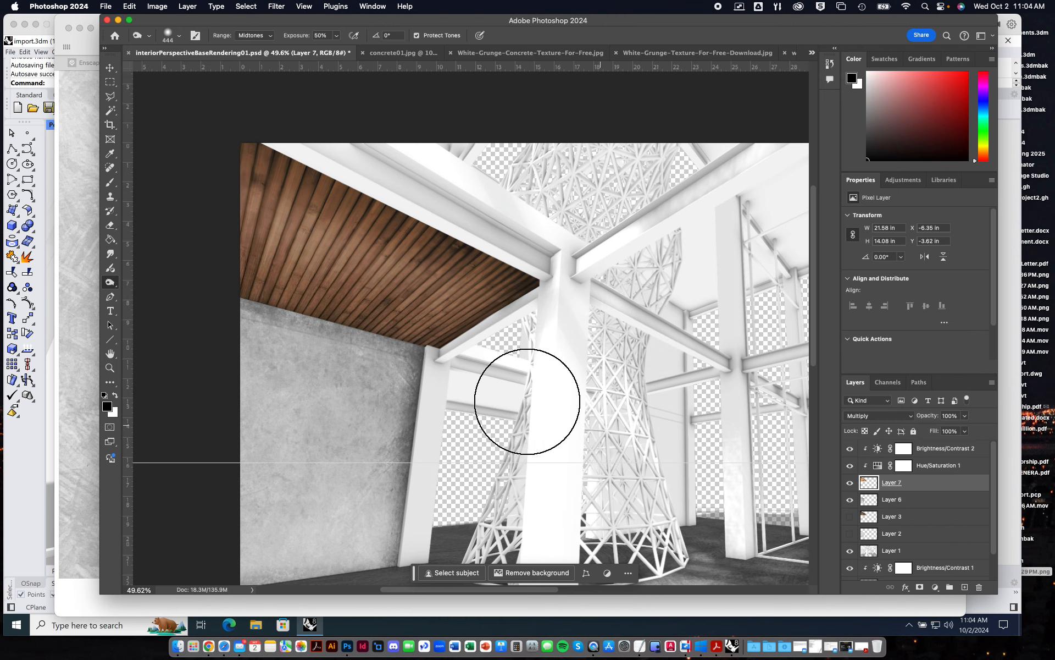
left_click_drag(153, 230, 825, 336)
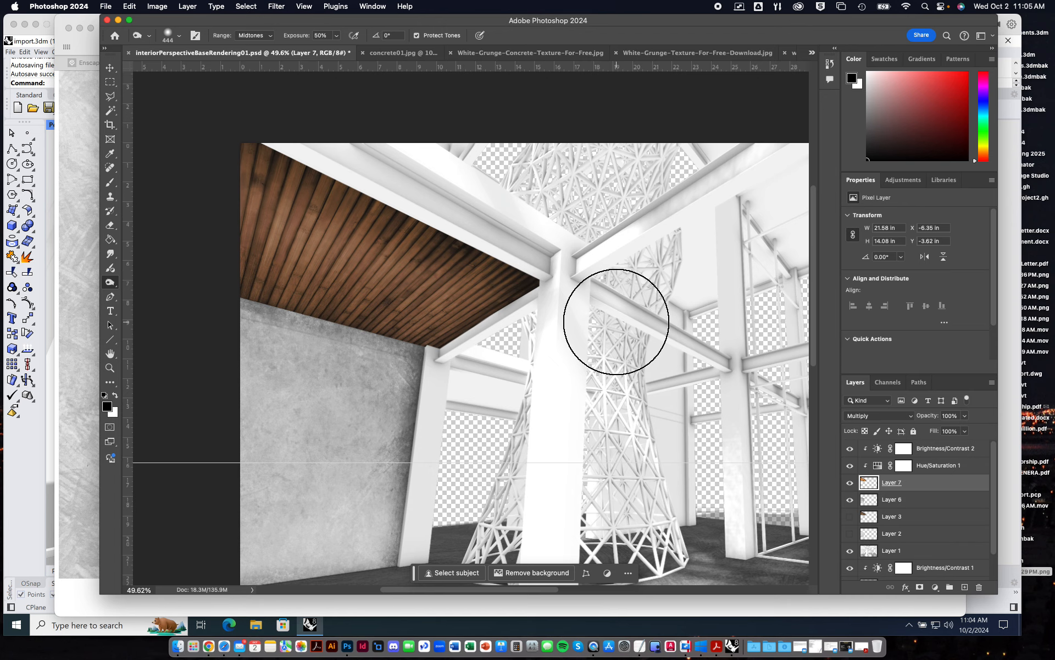
key("super+minus")
key("super+minus")
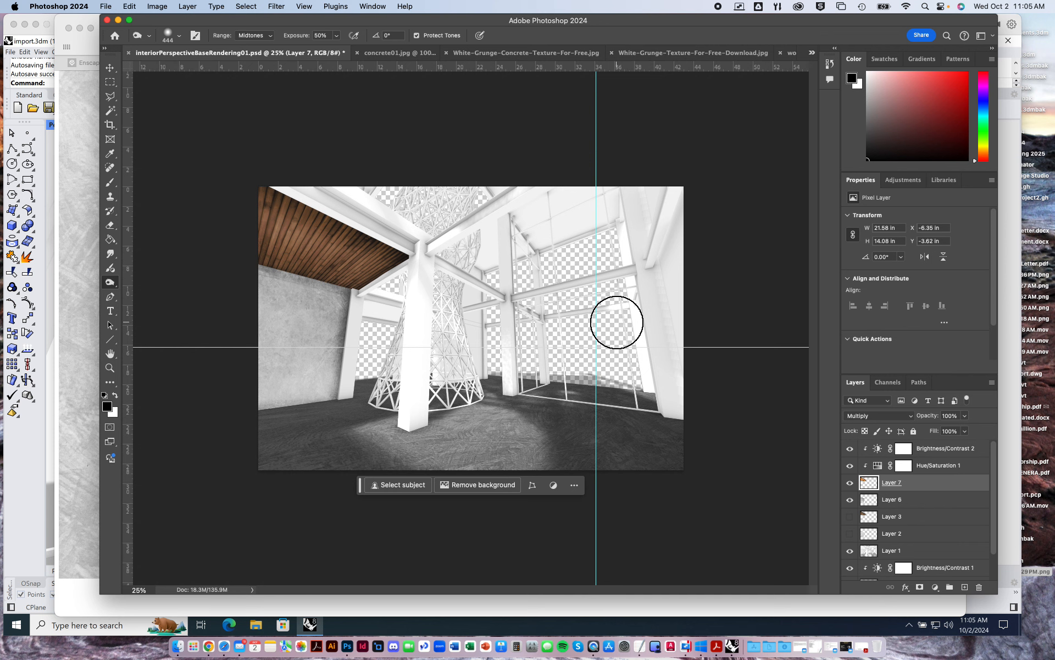
scroll(616, 322, "up", 4, "alt")
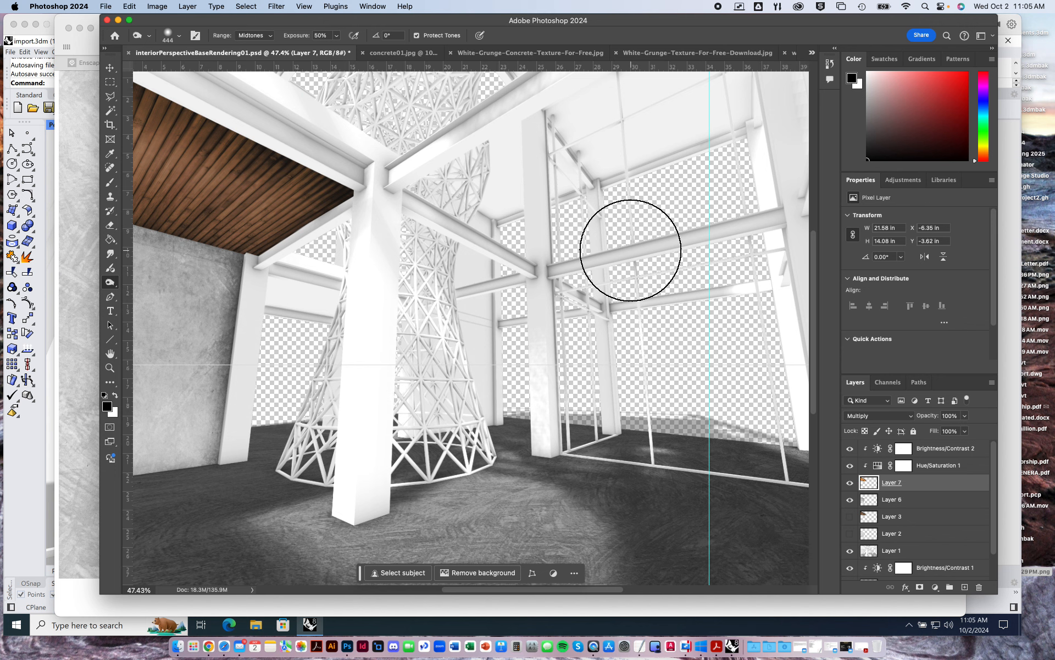
scroll(631, 250, "down", 2, "alt")
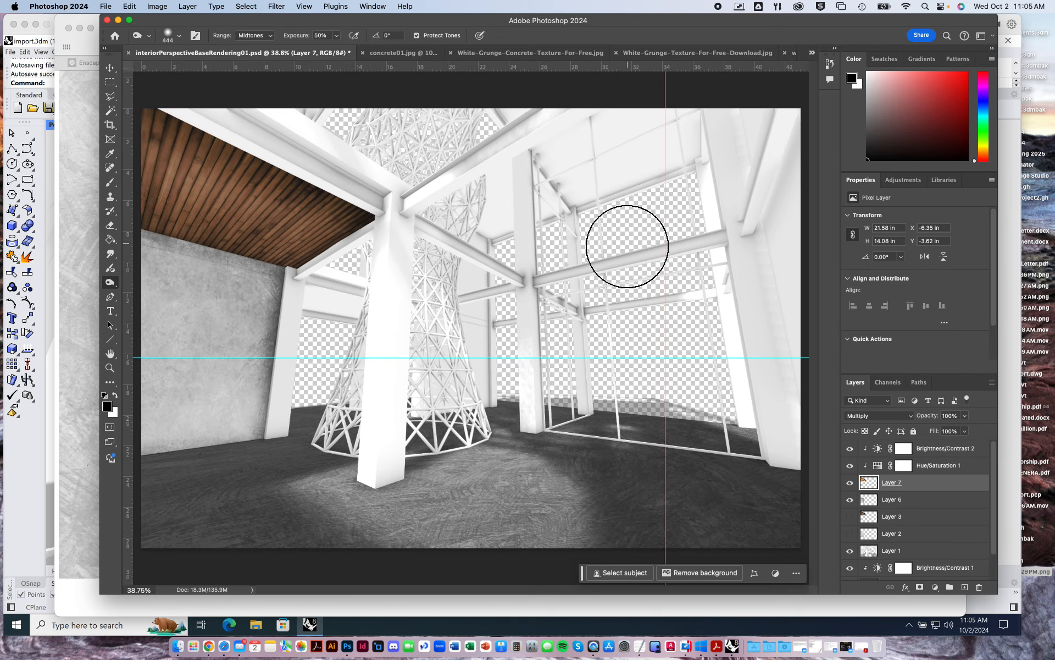
Open the sky image sky01.jpg from the Textures folder.
left_click(108, 7)
left_click(120, 31)
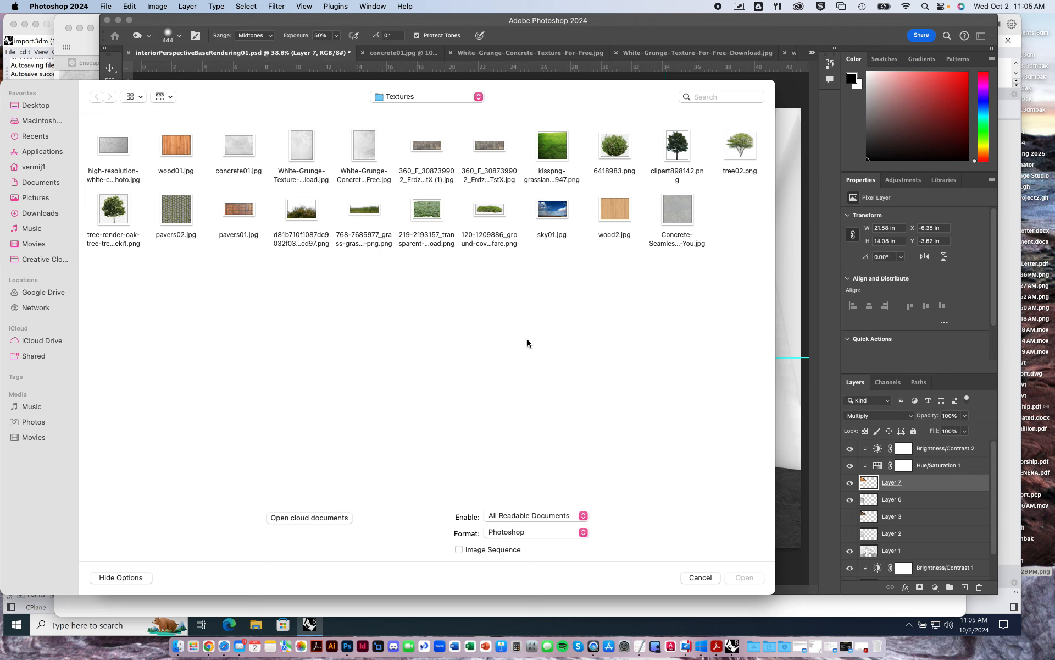
double_click(553, 212)
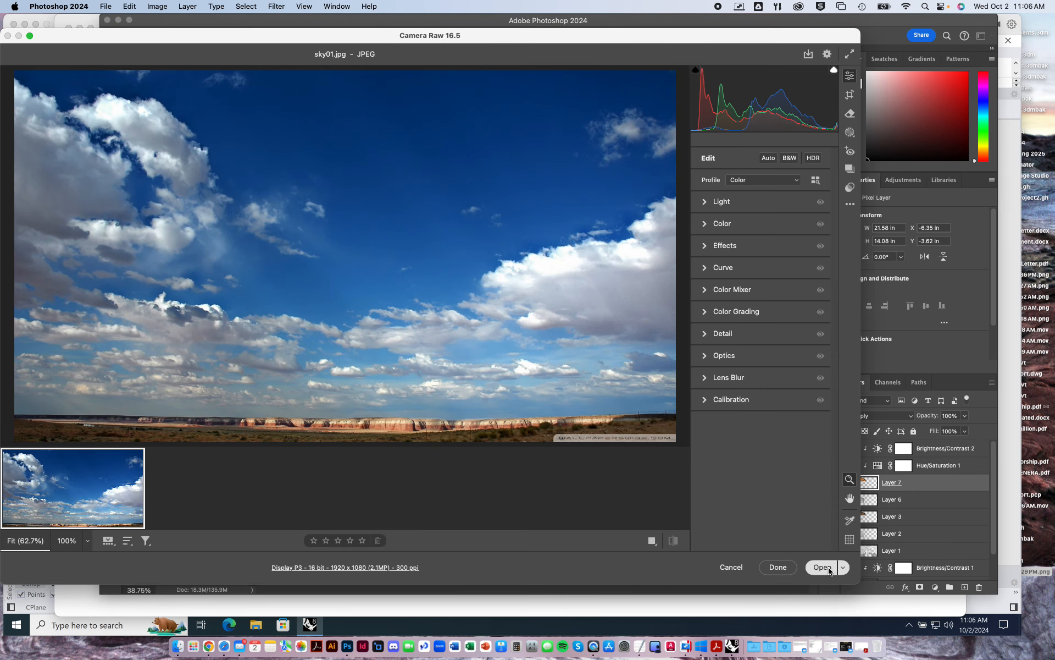
left_click(824, 568)
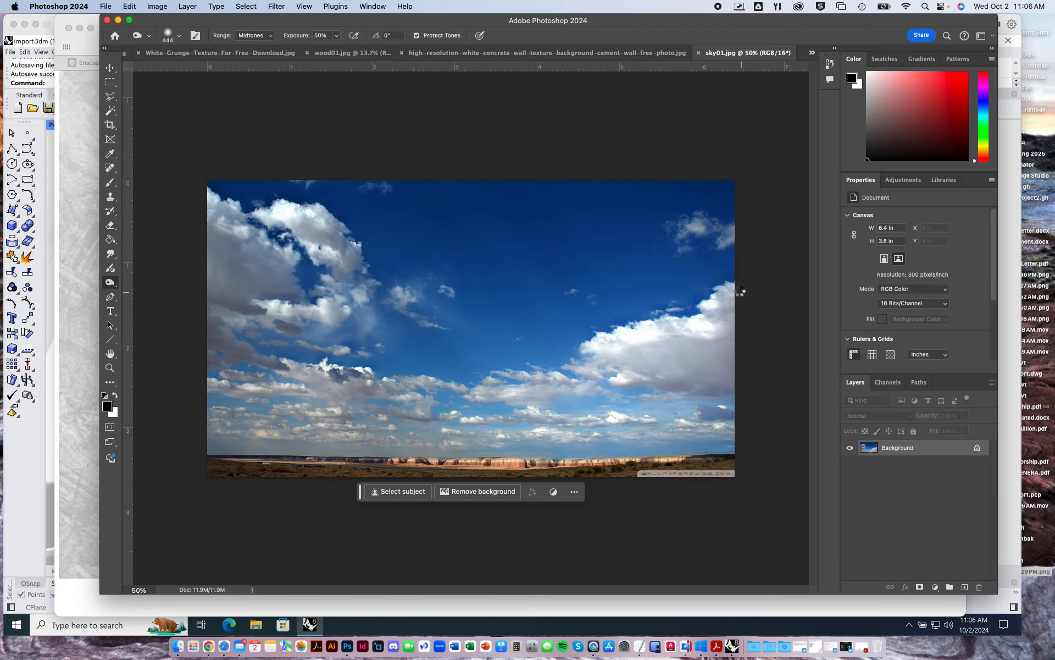
Copy the entire sky image and paste it into interiorPerspectiveBaseRendering01.psd.
key("super+a")
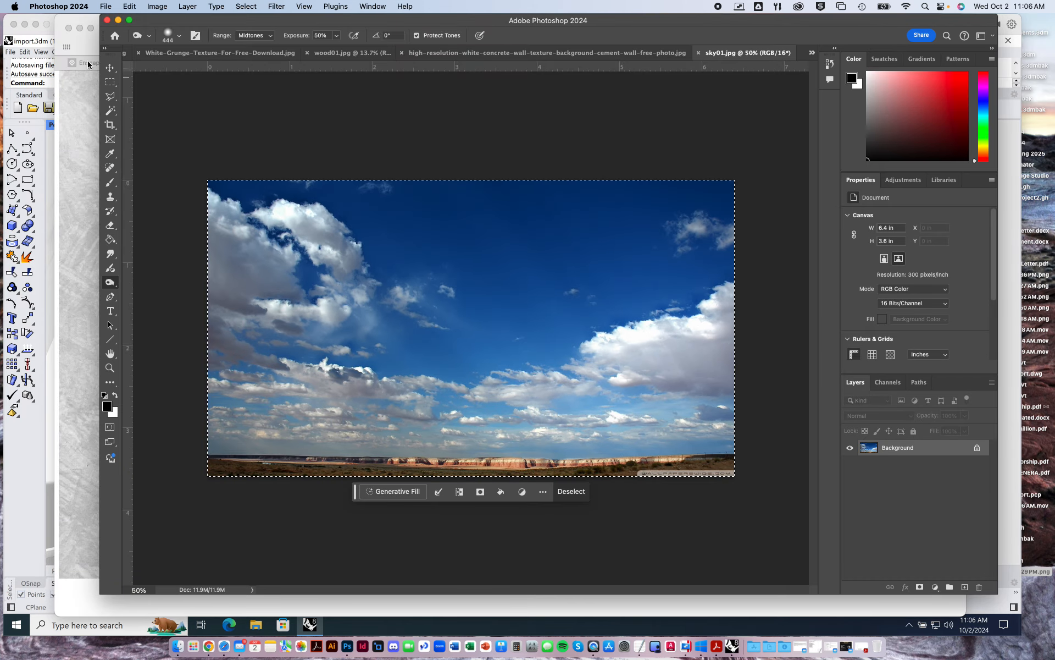
left_click(812, 53)
left_click(792, 48)
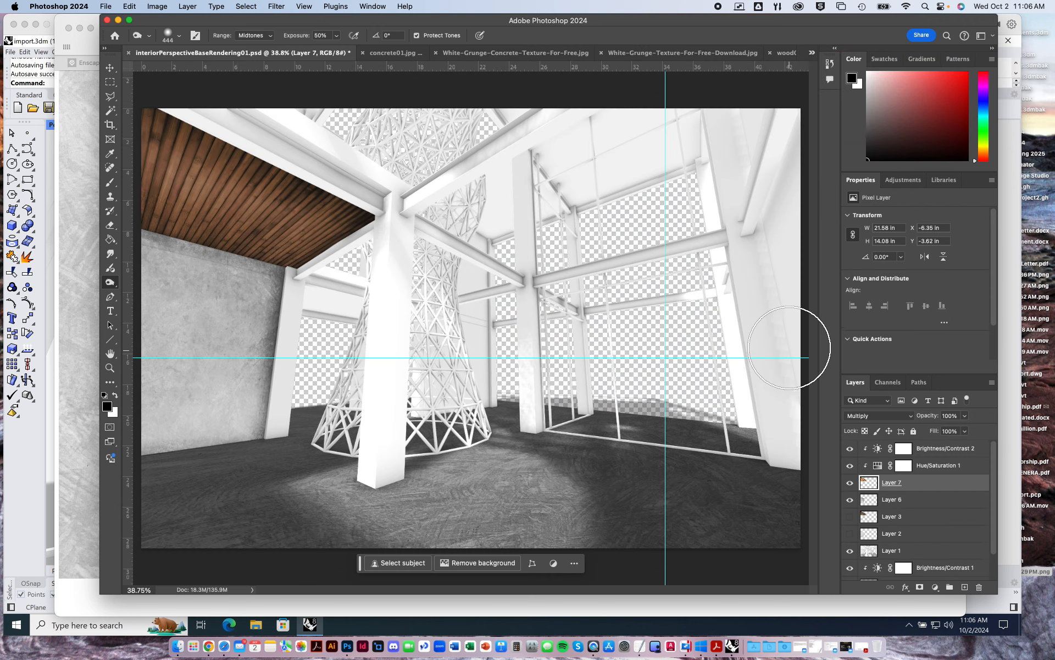
key("super+v")
Move the pasted sky layer to the bottom of the layer stack, below Layer 4.
left_click(109, 68)
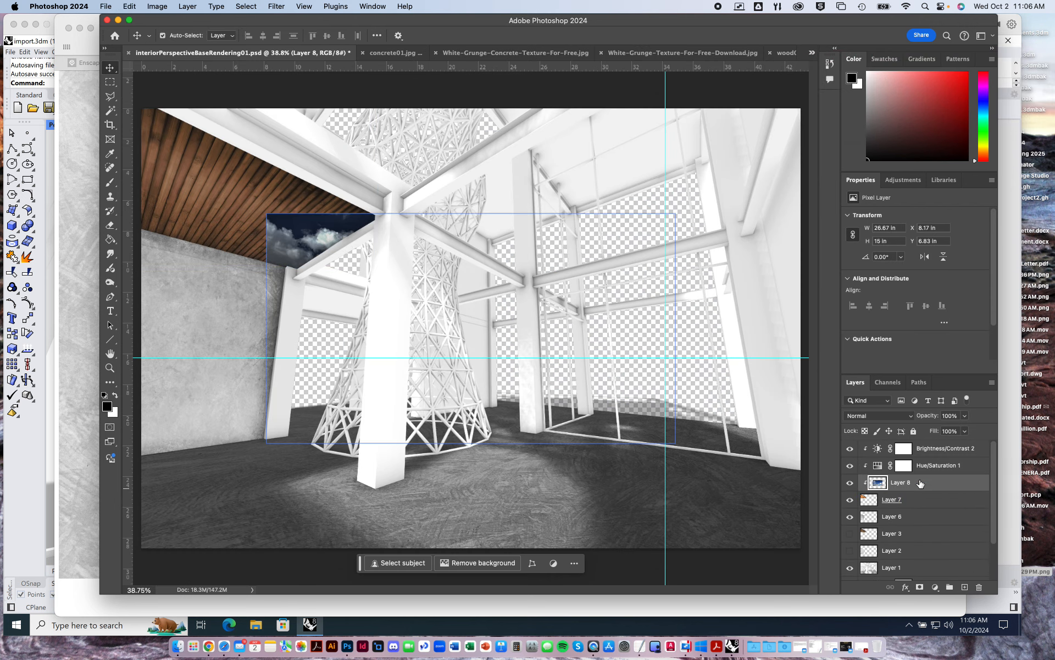
left_click_drag(921, 482, 929, 560)
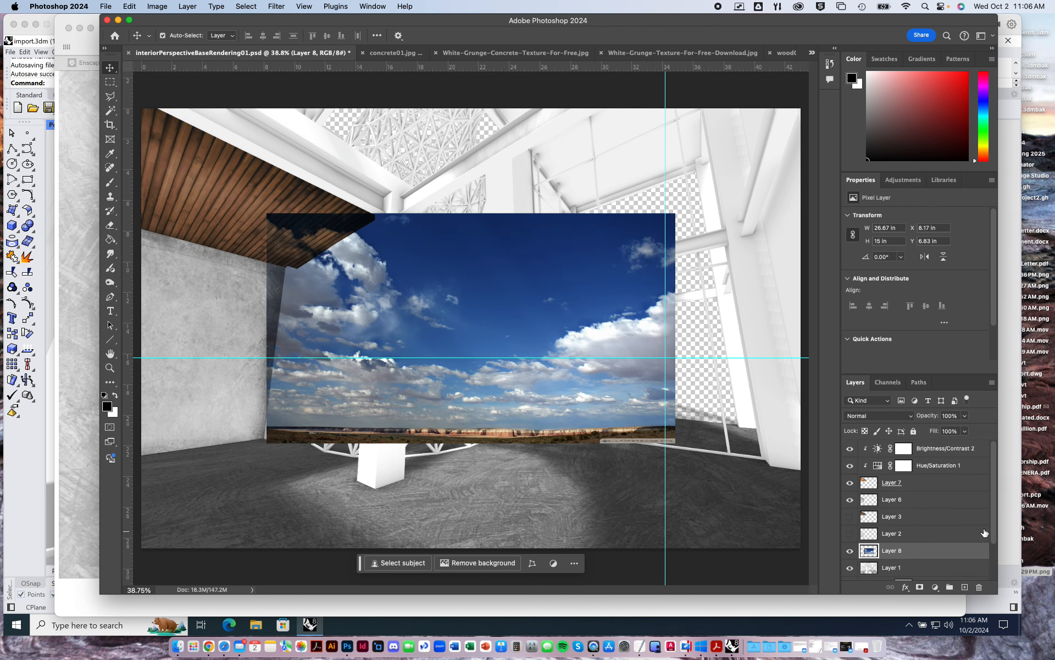
left_click_drag(994, 523, 995, 563)
left_click_drag(895, 504, 894, 574)
Scale the sky layer proportionally to about 178% and position it to fill the openings behind the structure.
left_click(640, 248)
key("ctrl+t")
left_click_drag(678, 213, 858, 108)
left_click_drag(266, 108, 101, 86)
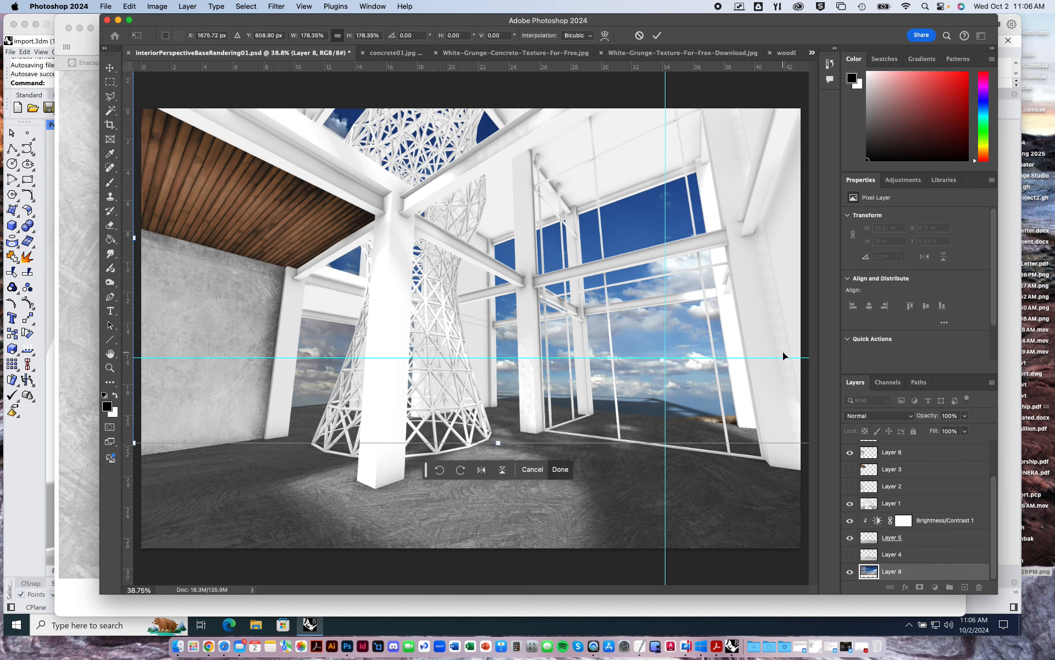
key("Return")
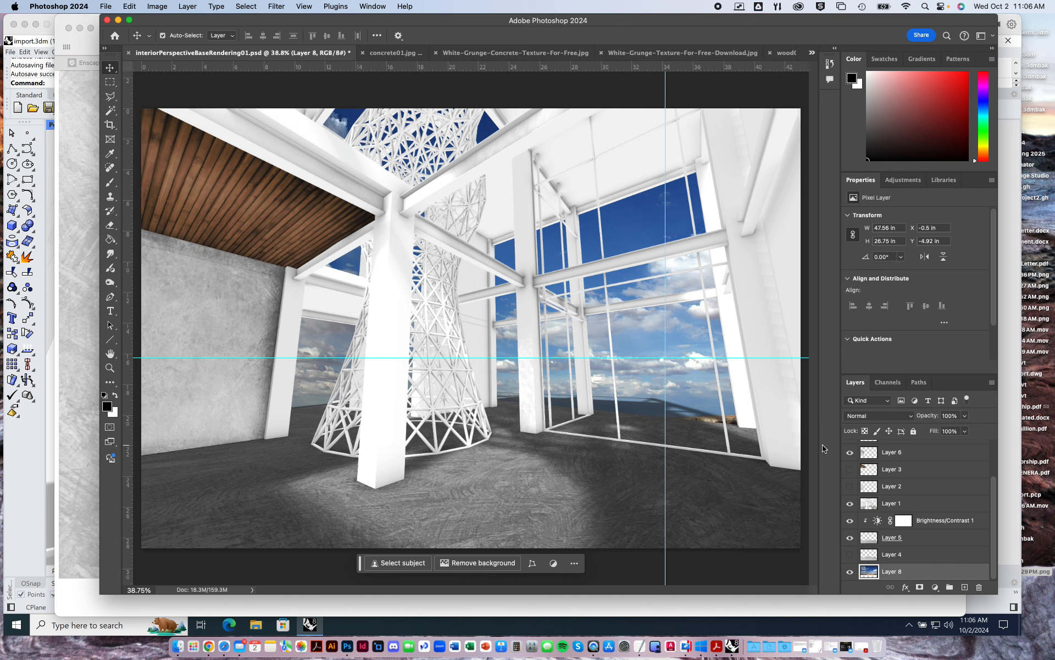
Add a Hue/Saturation adjustment layer above the sky and clip it to the sky layer.
left_click(904, 180)
left_click(885, 223)
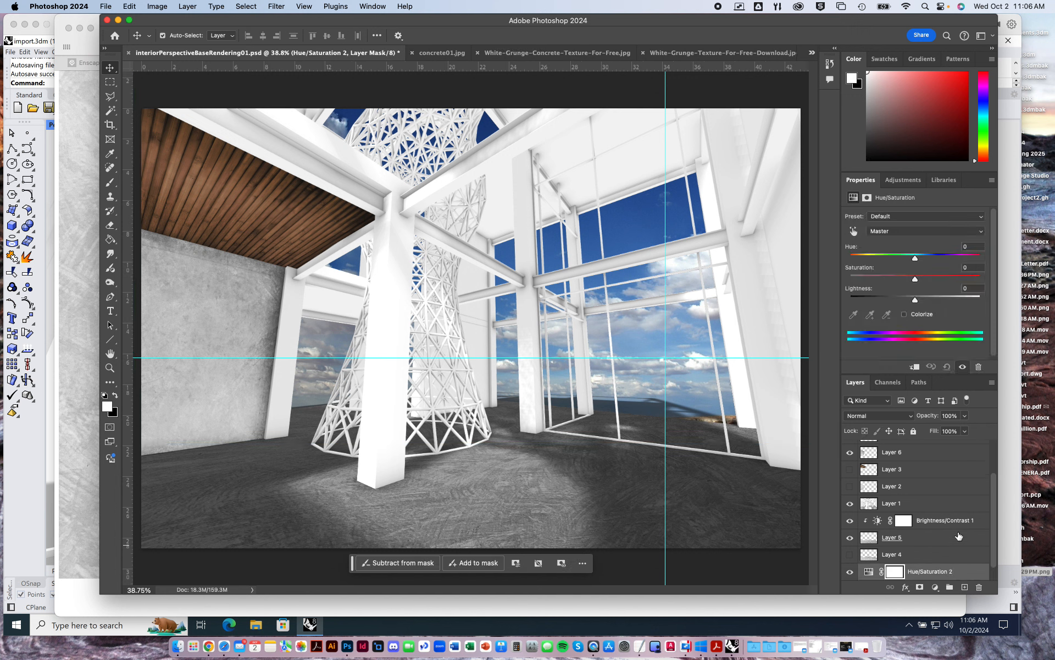
scroll(958, 536, "down", 1)
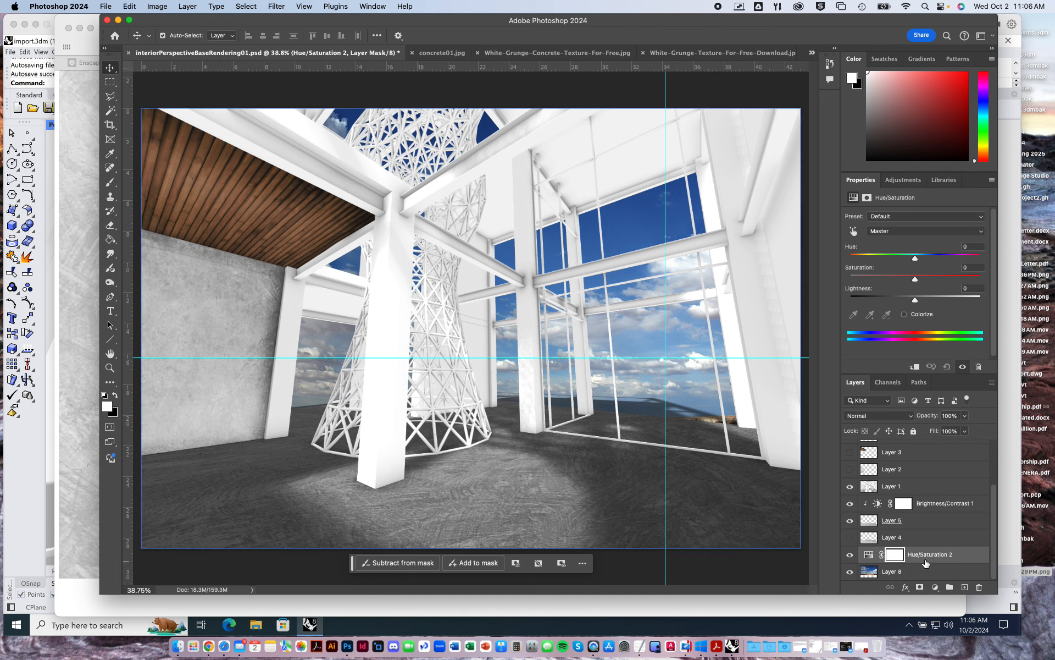
left_click(925, 561, "alt")
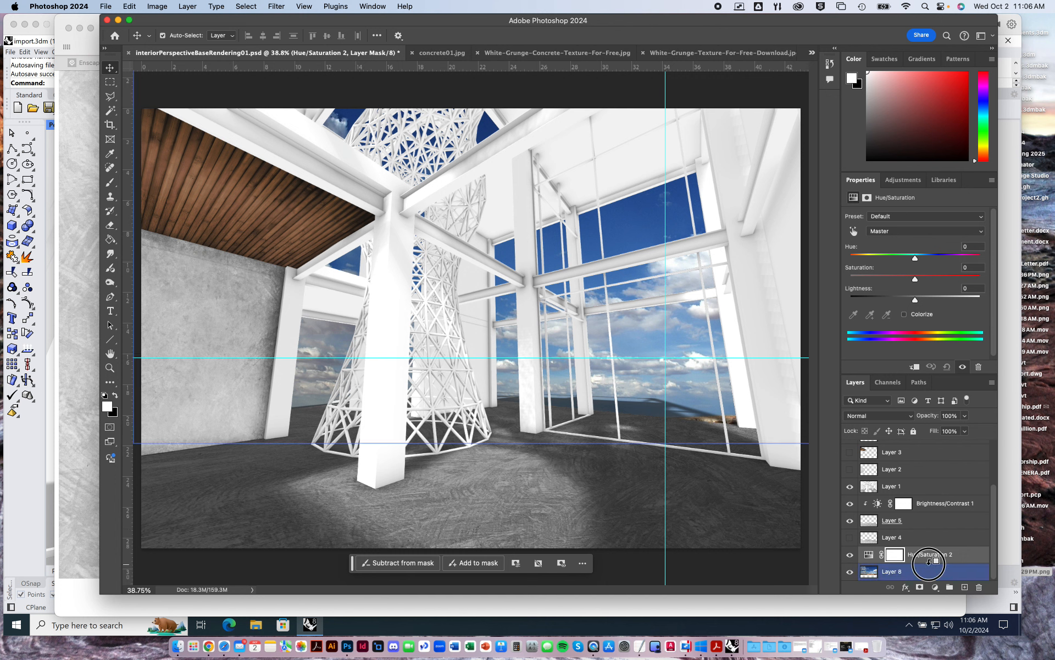
left_click(957, 555)
Set the sky's hue to +8, saturation to -71 and lightness to +31 in the clipped Hue/Saturation adjustment.
left_click_drag(916, 279, 862, 279)
left_click_drag(914, 301, 937, 304)
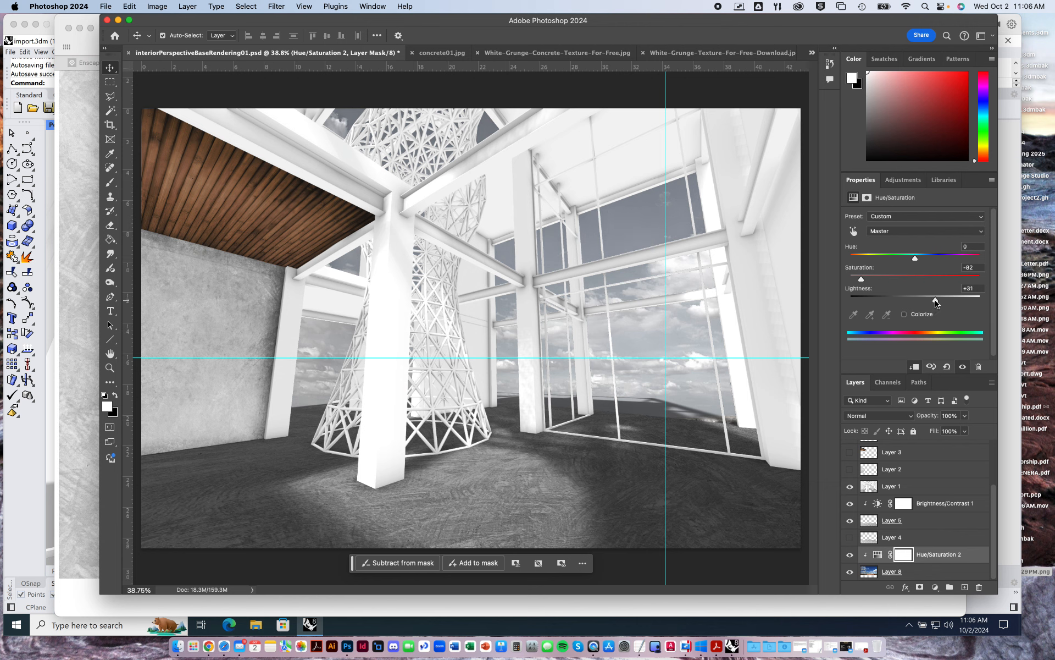
left_click_drag(916, 260, 922, 261)
left_click(868, 276)
left_click(675, 343)
key("super+minus")
key("super+minus")
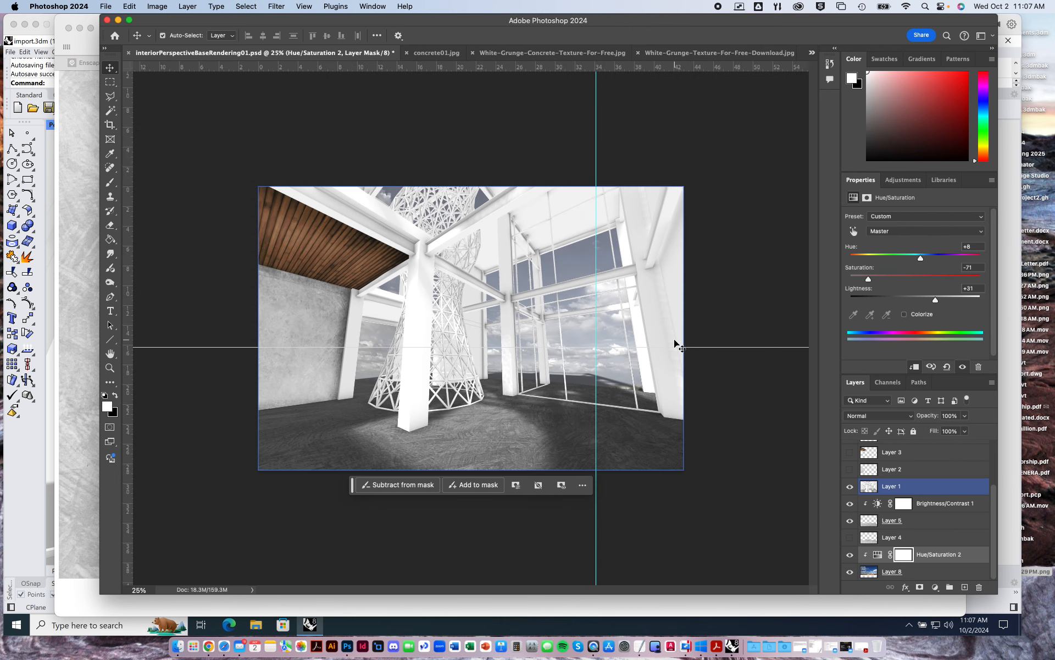
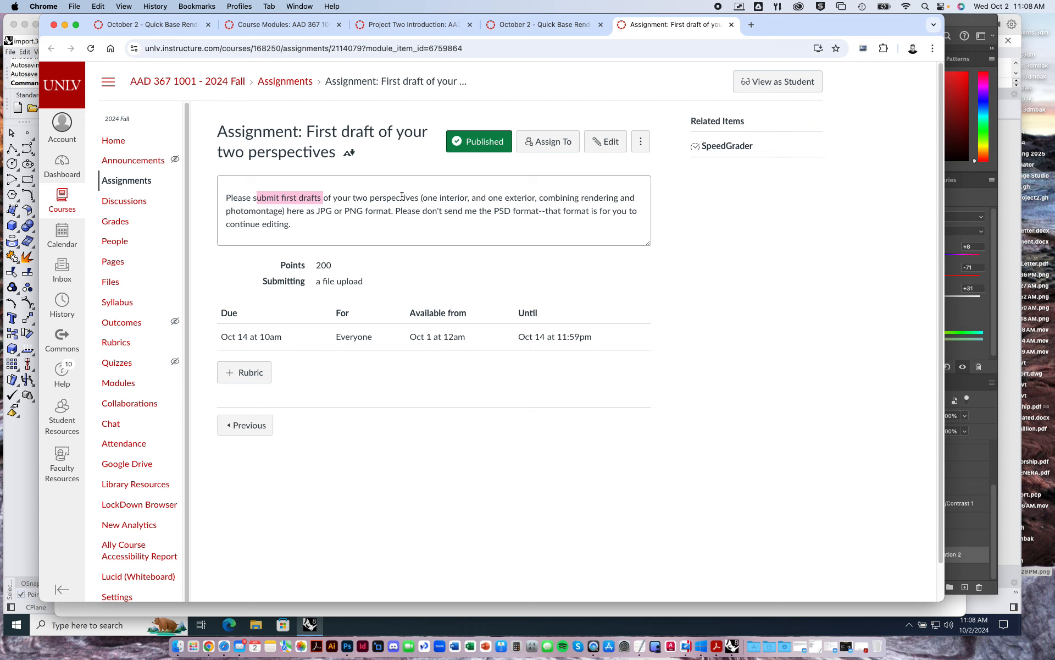
Close the first-draft assignment page and look over the Project Two: Planar Pavilion module items and the October 2 instructions page.
left_click(494, 229)
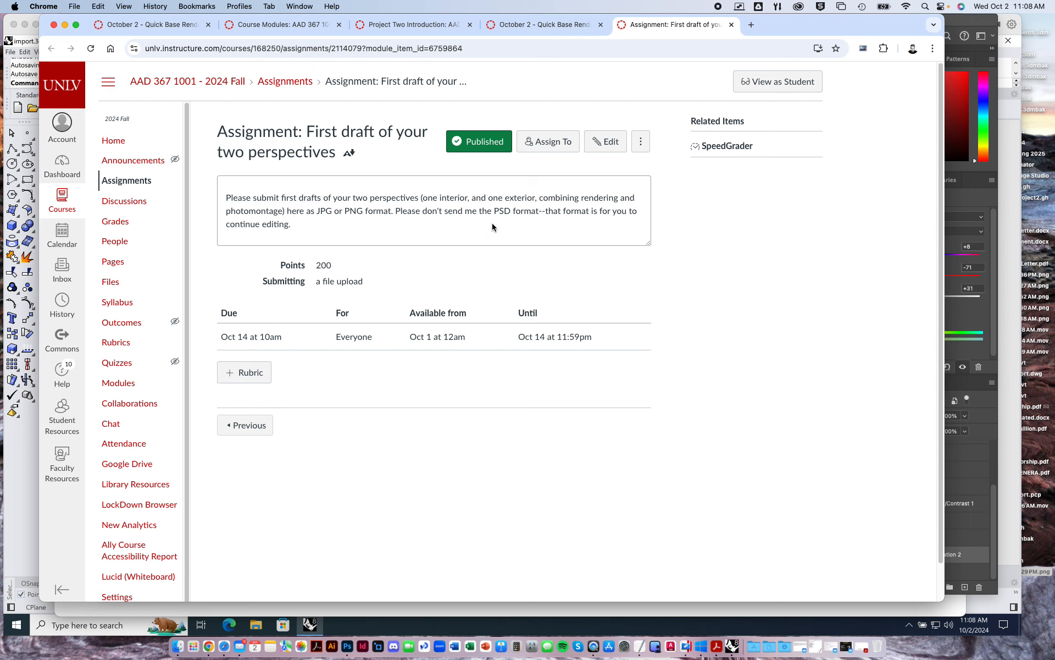
left_click(732, 24)
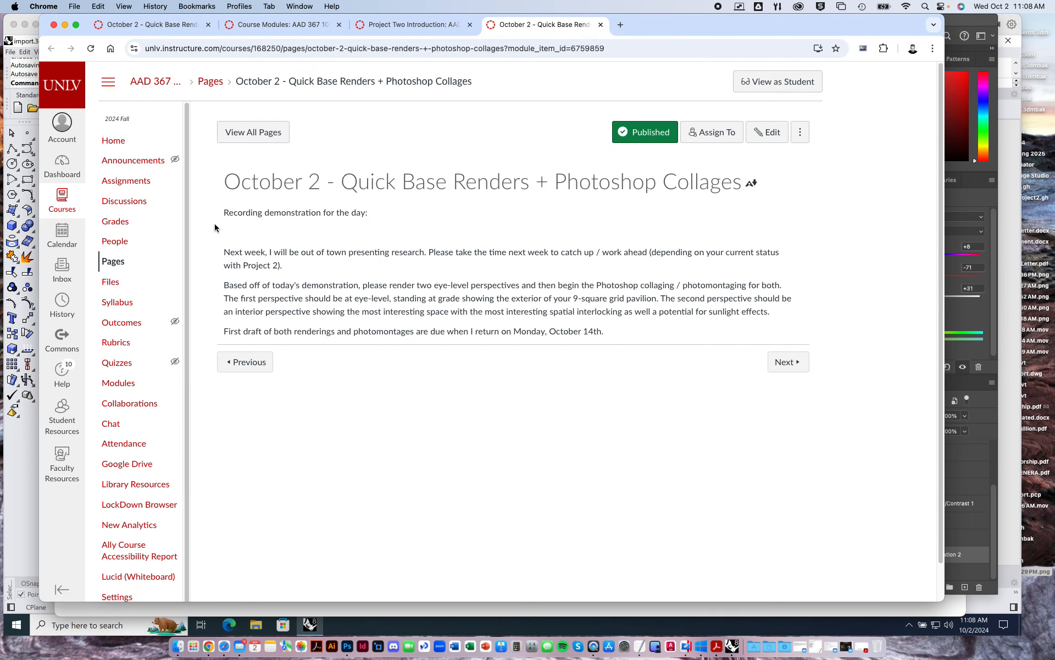
left_click(378, 32)
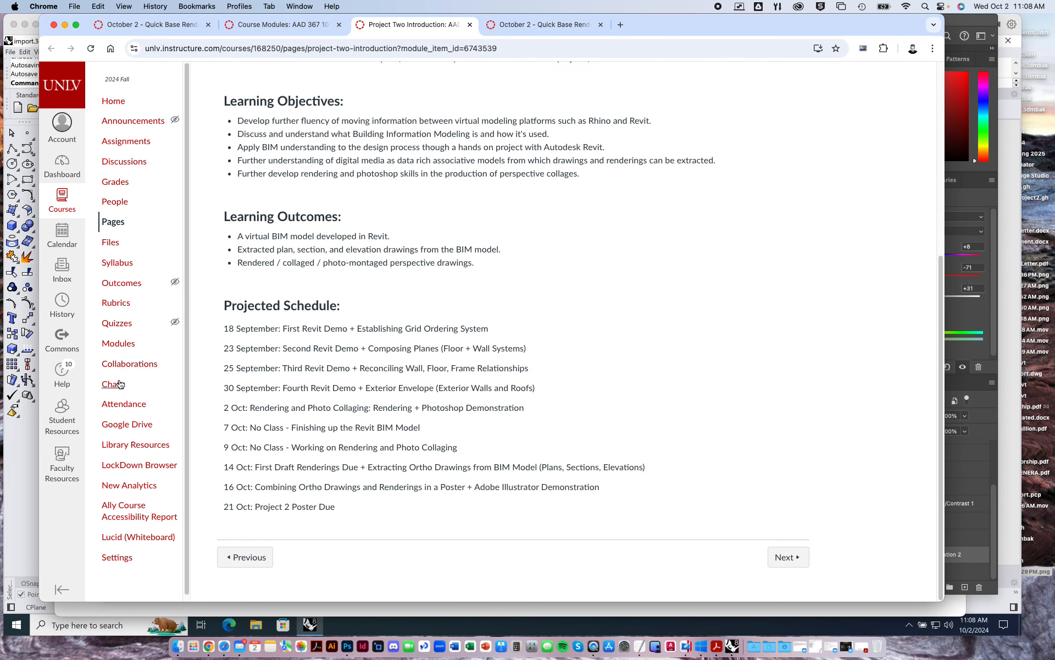
left_click(119, 344)
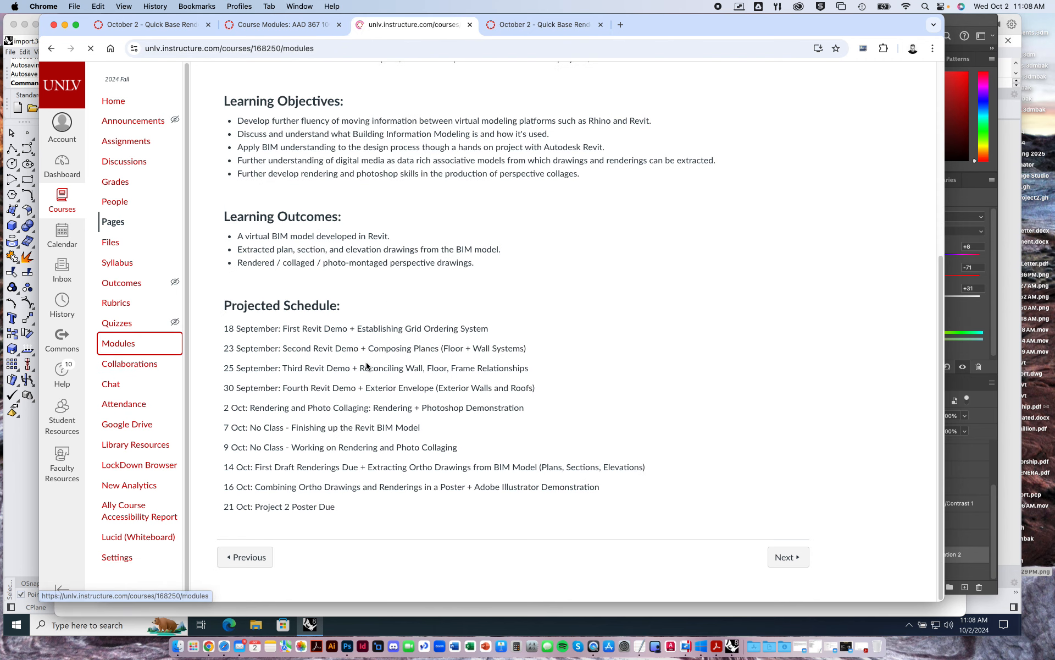
scroll(381, 384, "down", 3)
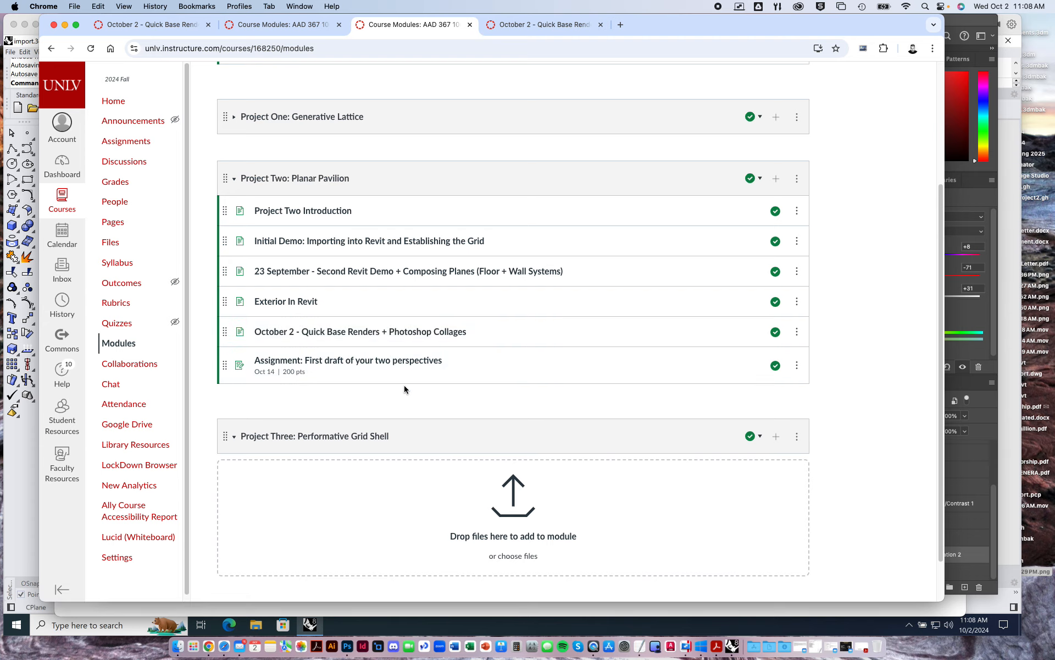
left_click(530, 24)
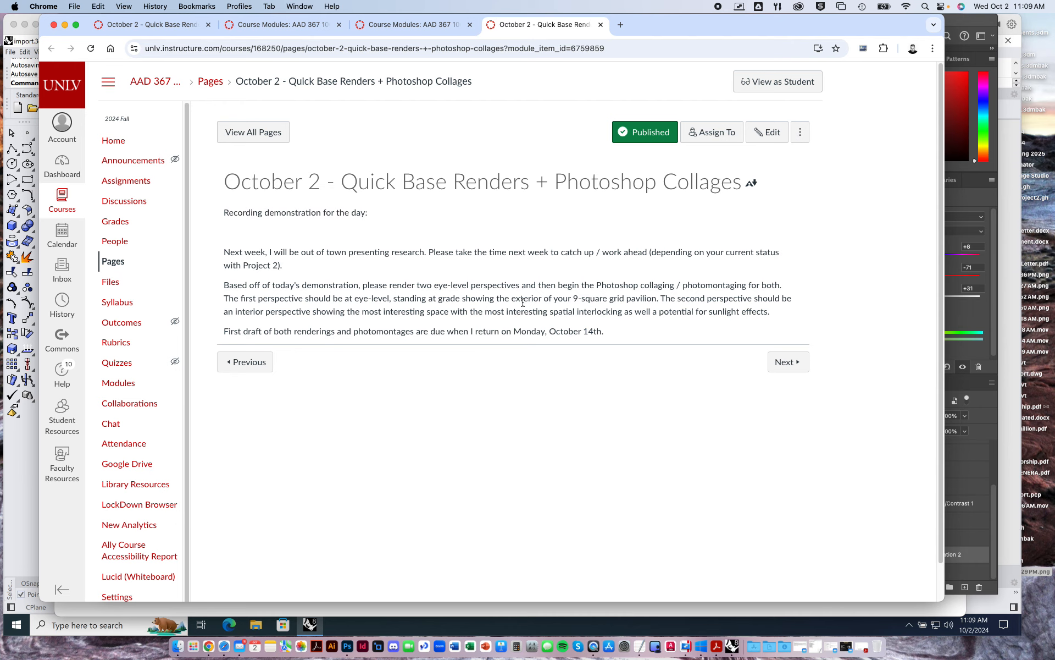
Switch to Rhino, restore the Exterior Perspective01 named view and dock the floating Named Views panel beside the viewport, leaving nothing selected.
left_click(1004, 224)
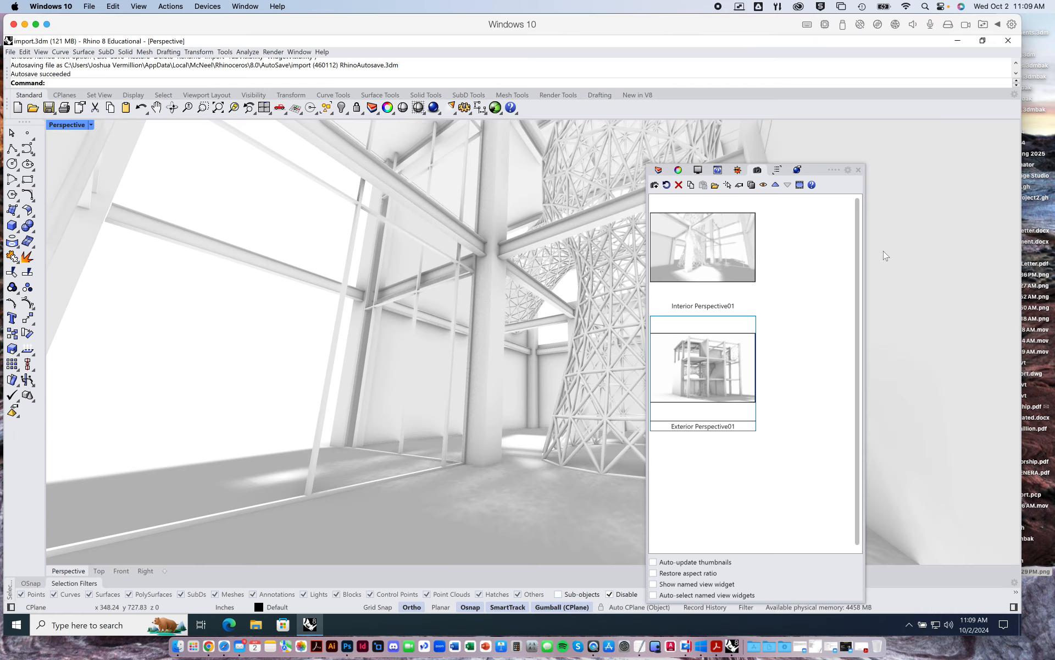
double_click(716, 369)
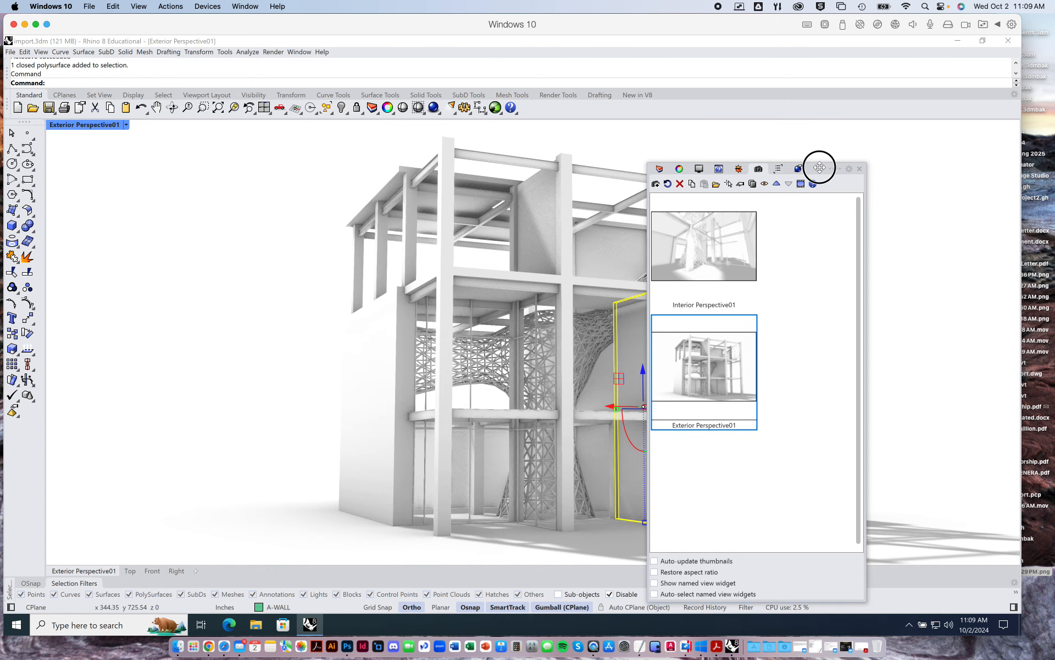
left_click_drag(813, 169, 1014, 134)
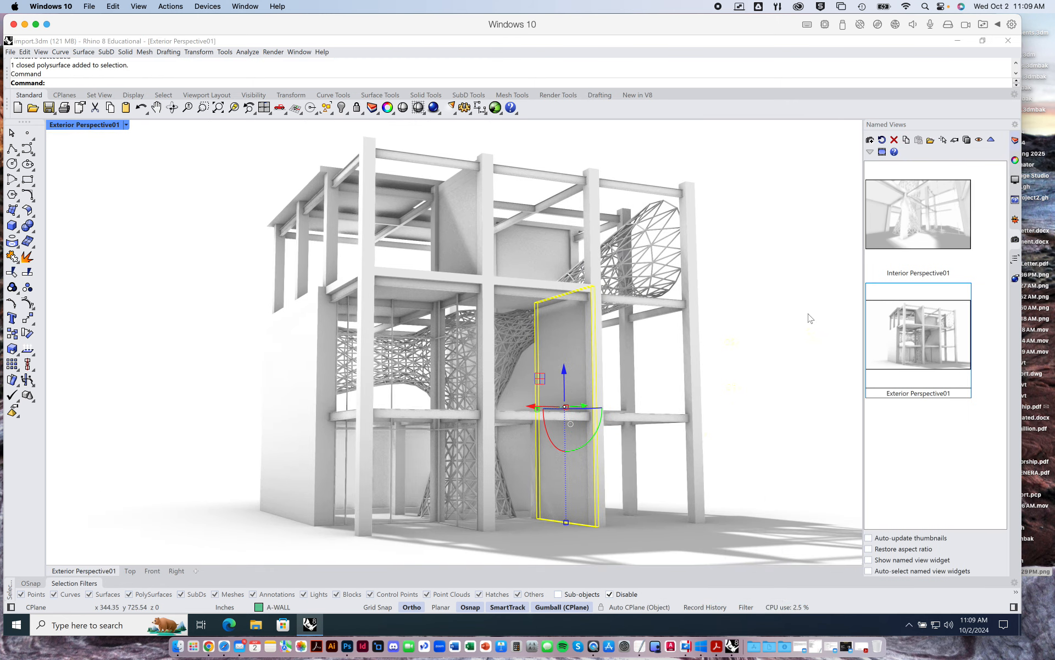
left_click(201, 261)
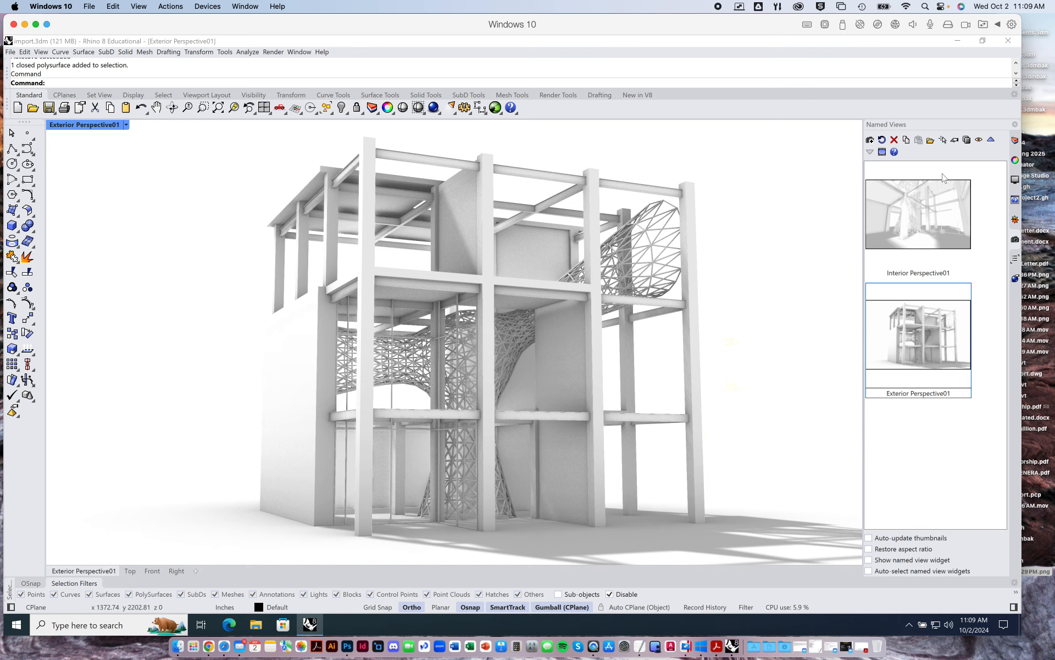
Restore the Interior Perspective01 named view, and switch back to the October 2 course page in Chrome.
left_click(947, 216)
double_click(948, 216)
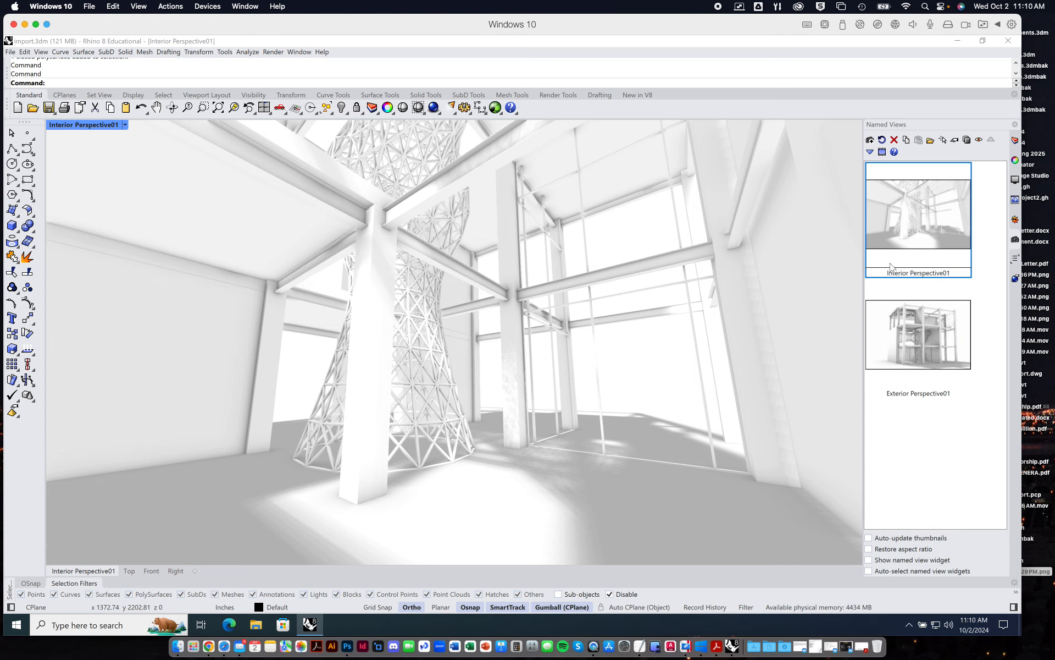
key("ctrl+Up")
left_click(228, 507)
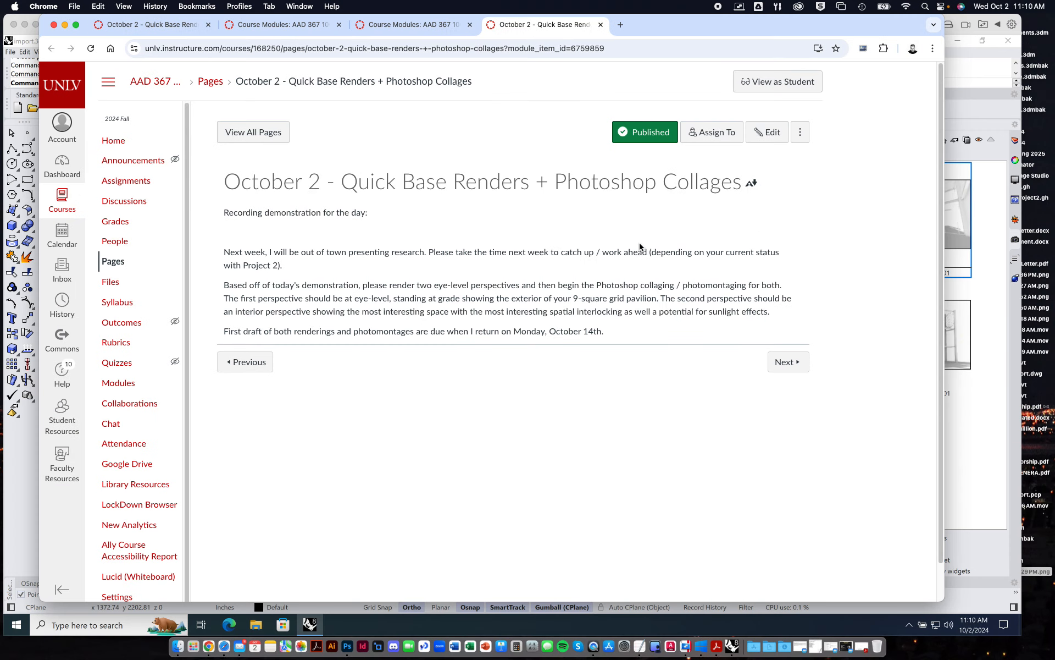
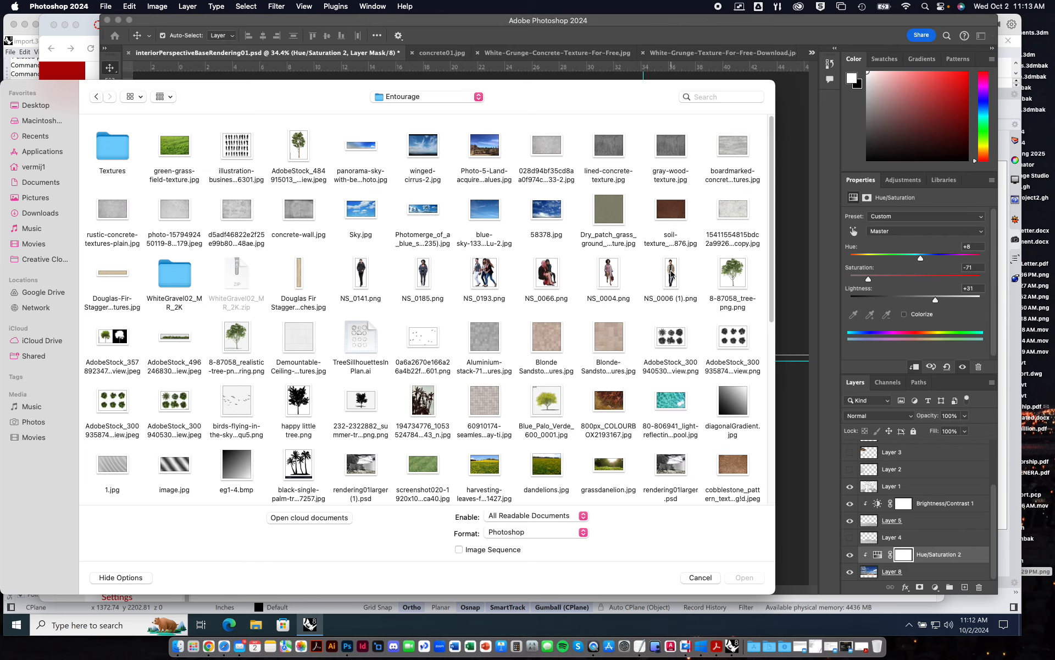
Open the people cutouts NS_0006 (1).png, NS_0004.png, NS_0193.png, NS_0185.png and NS_0141.png from the Entourage folder.
left_click(613, 276, "super")
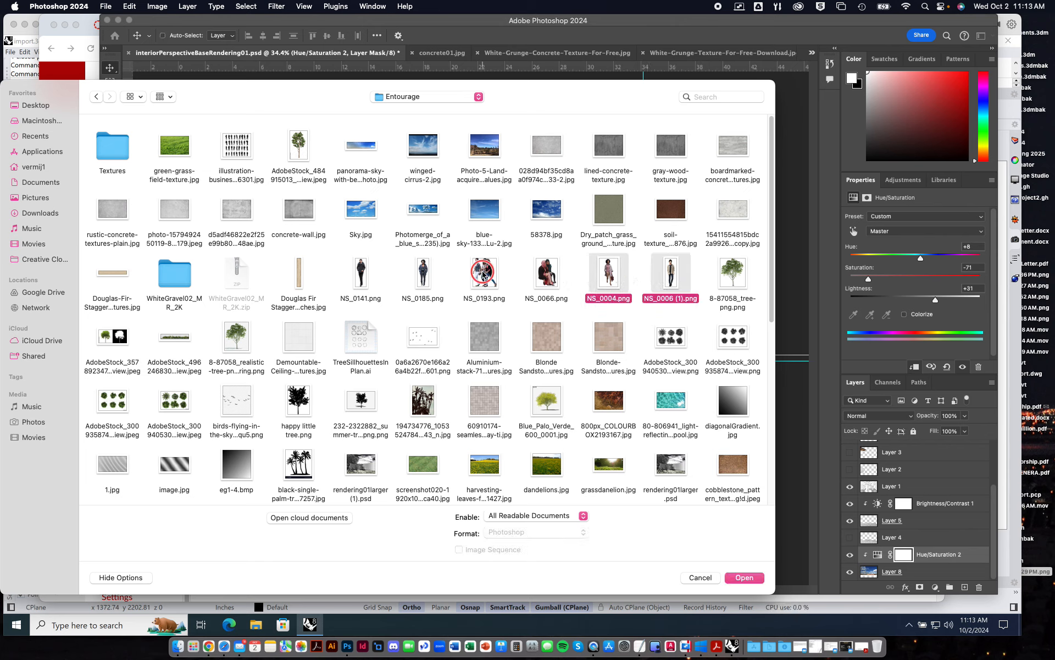
left_click(484, 273, "super")
left_click(423, 273, "super")
left_click(357, 279, "super")
left_click(748, 579)
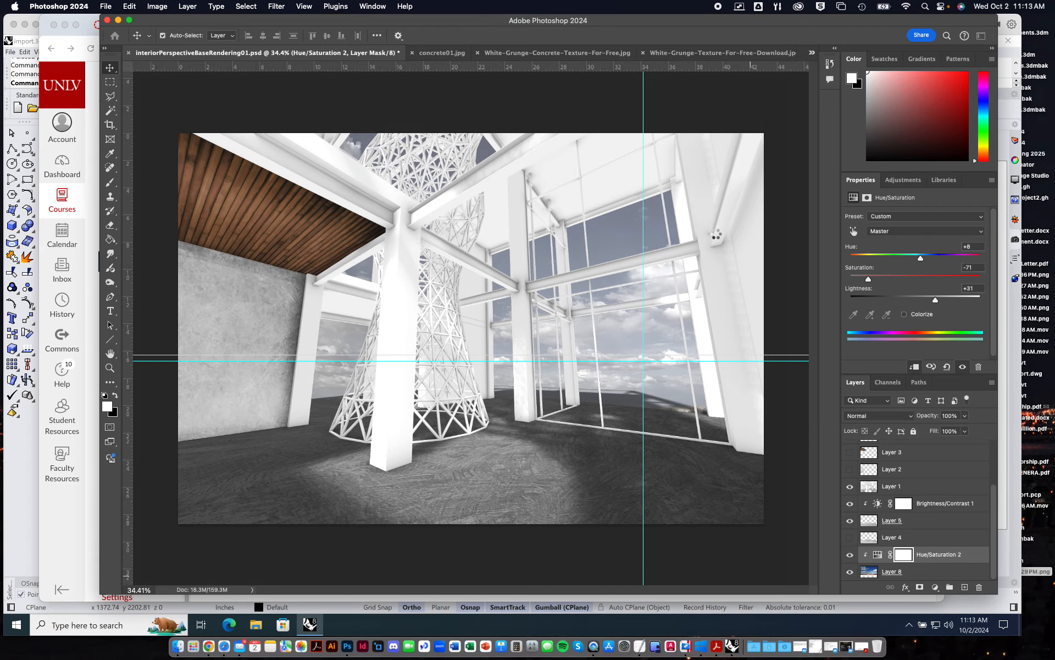
Copy the whole walking man cutout from NS_0141.png and paste it into interiorPerspectiveBaseRendering01.psd.
key("super+a")
key("super+c")
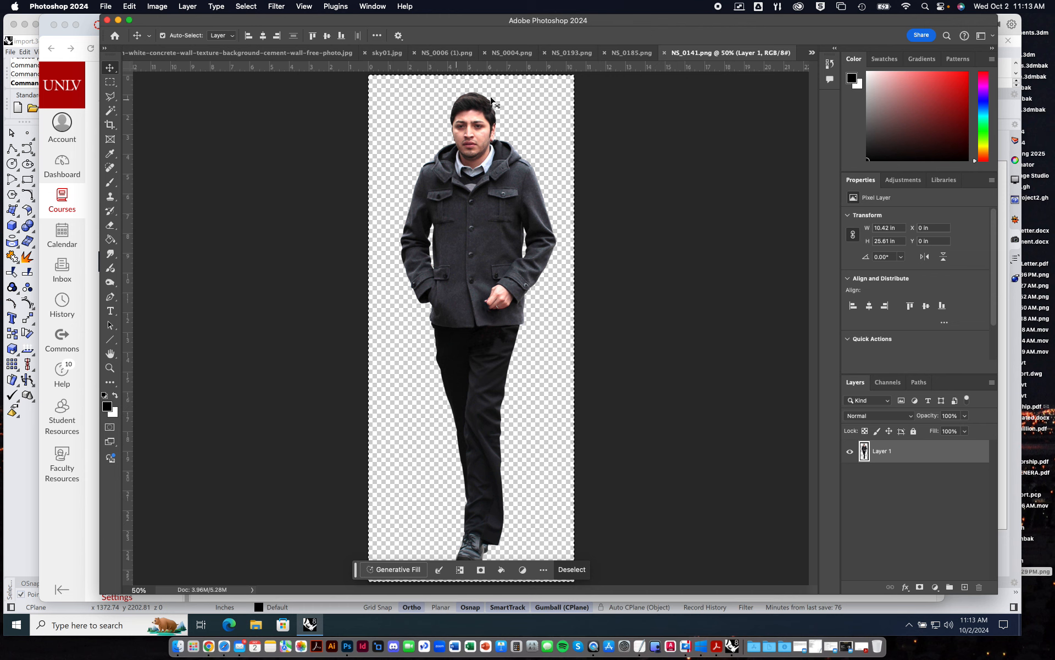
left_click(813, 54)
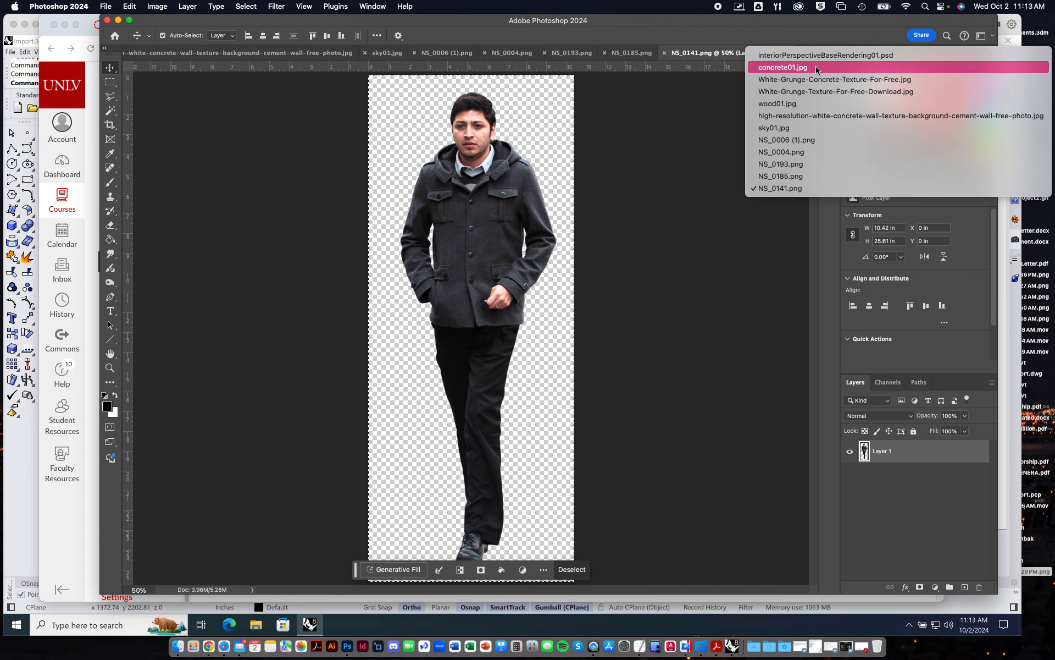
left_click(819, 56)
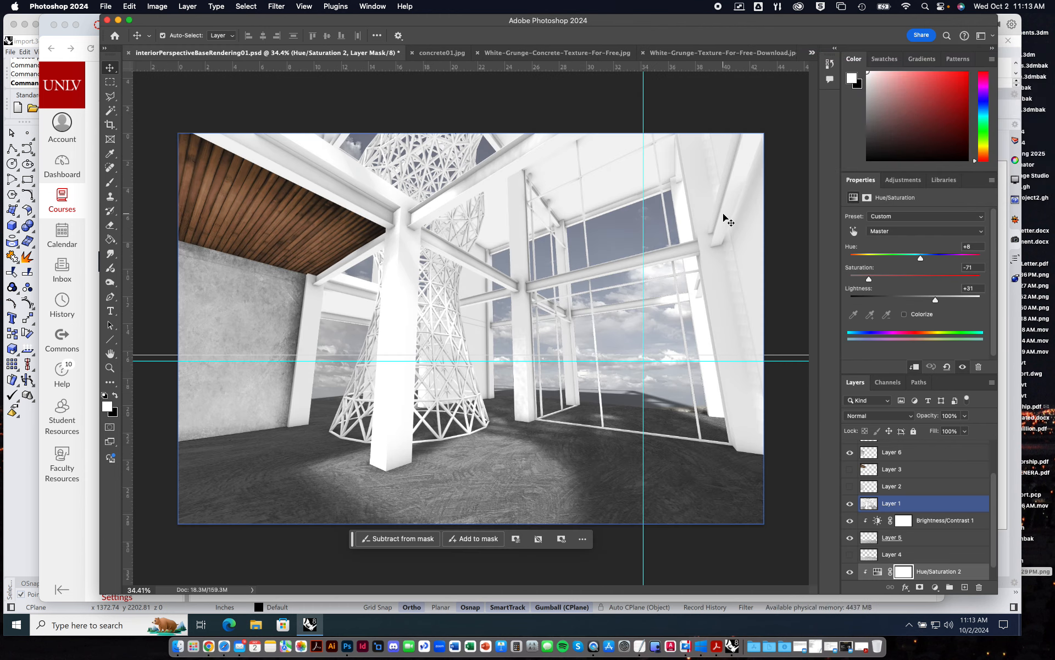
left_click(497, 361)
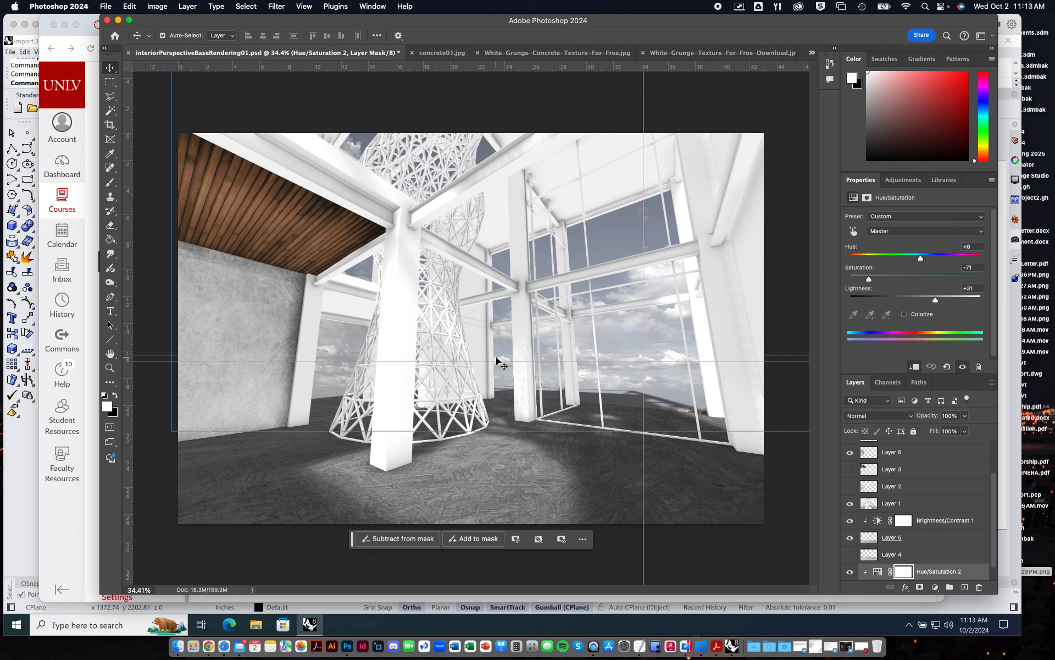
key("super+v")
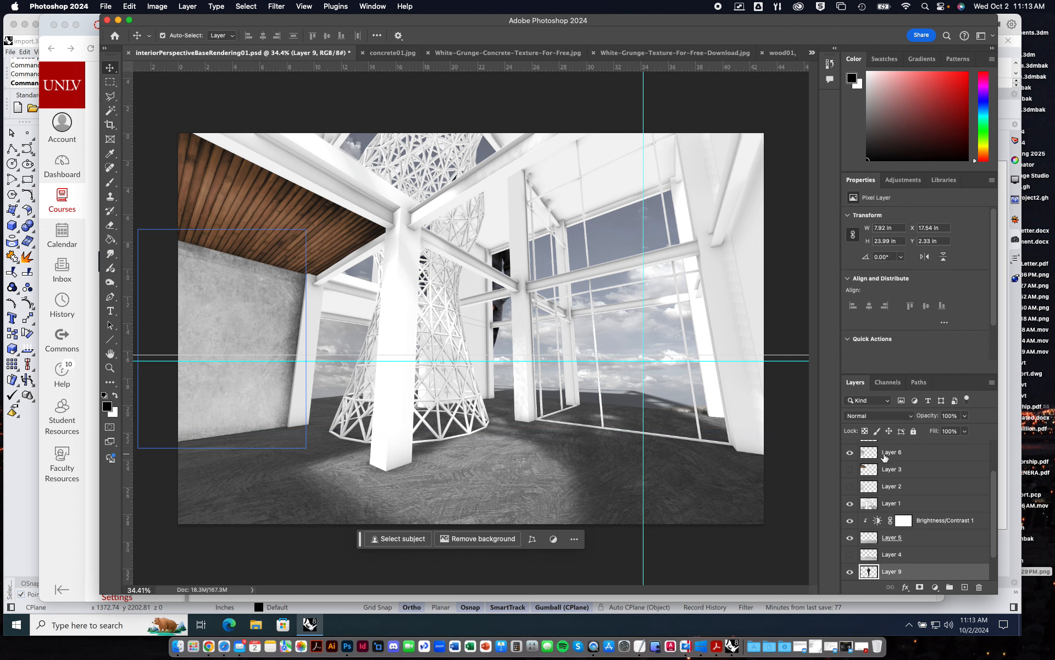
Reorder the pasted man's layer so it sits above Layer 2 and directly below Layer 3.
scroll(907, 541, "down", 2)
left_click_drag(907, 542, 896, 478)
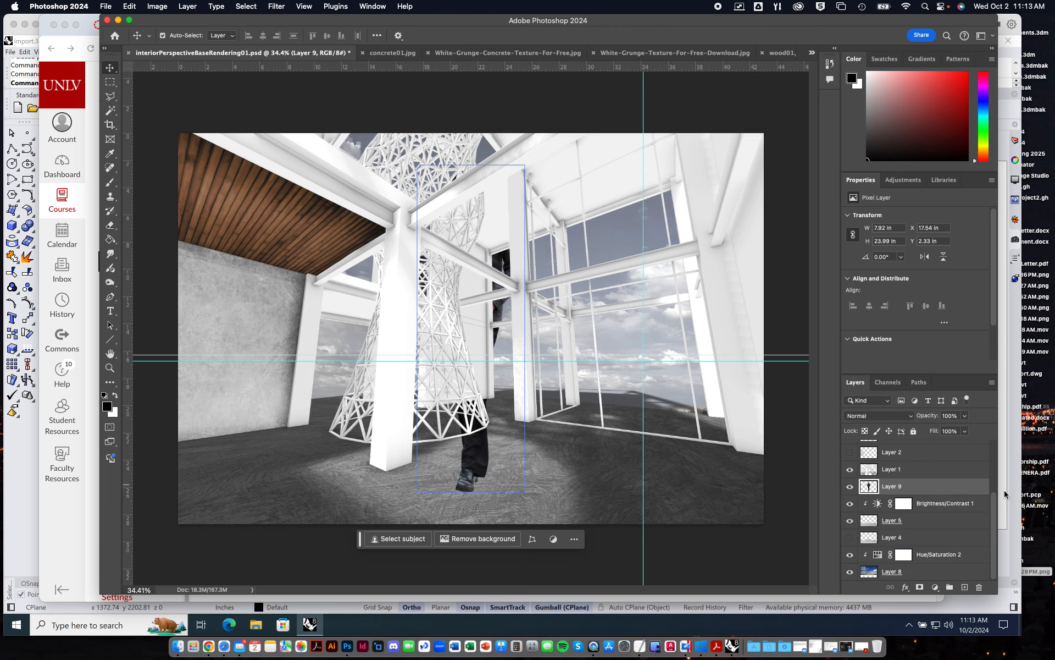
scroll(997, 487, "up", 2)
left_click_drag(904, 516, 901, 478)
Scale the man proportionally to about 43.5%, keeping his feet on the floor and his head near the horizon guide.
key("super+t")
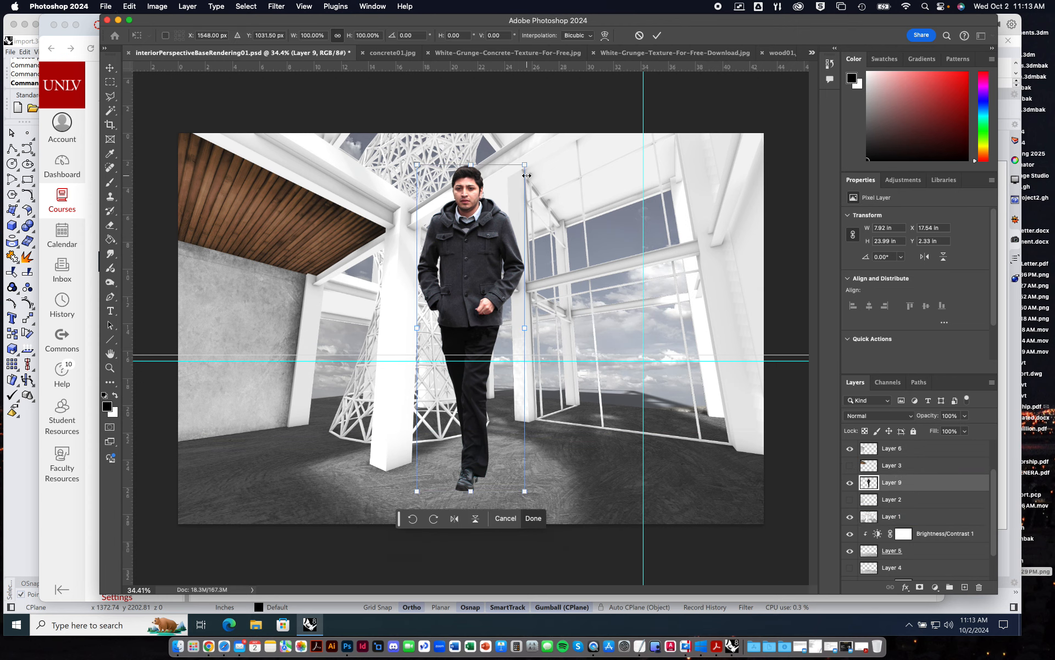
left_click_drag(524, 163, 434, 338)
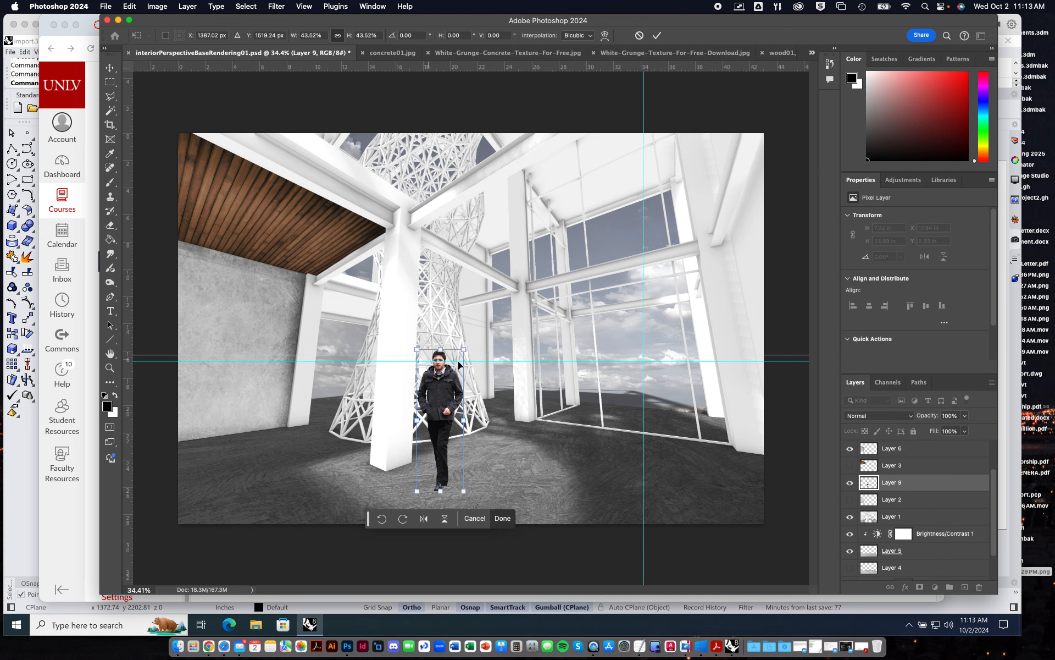
key("Return")
left_click(472, 378)
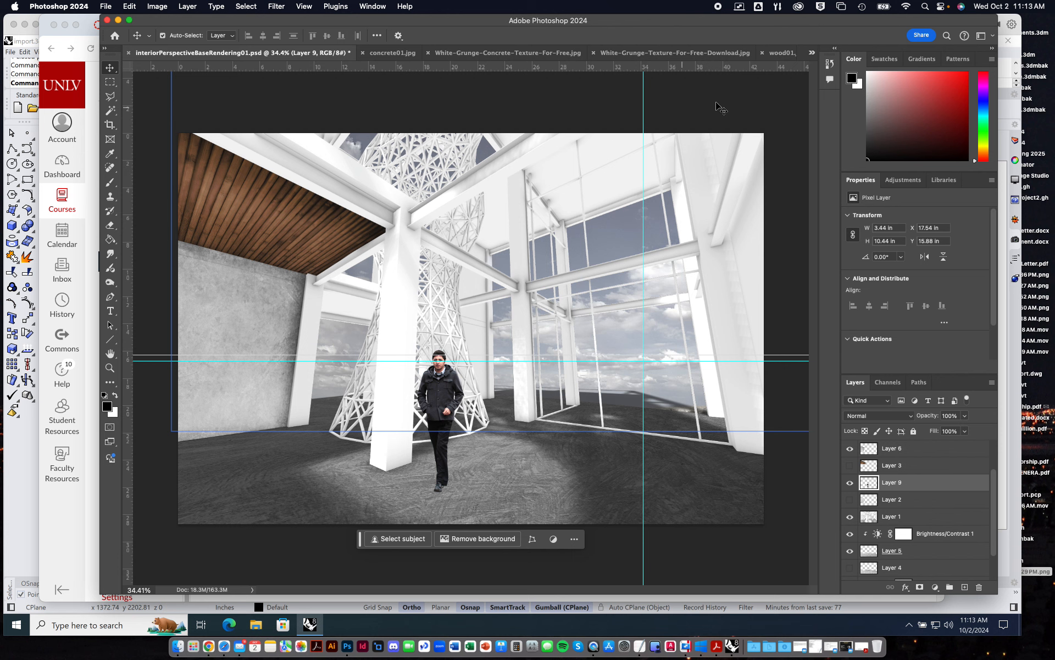
Copy the cutout of three walking women from NS_0193.png and paste it into interiorPerspectiveBaseRendering01.psd.
left_click(812, 52)
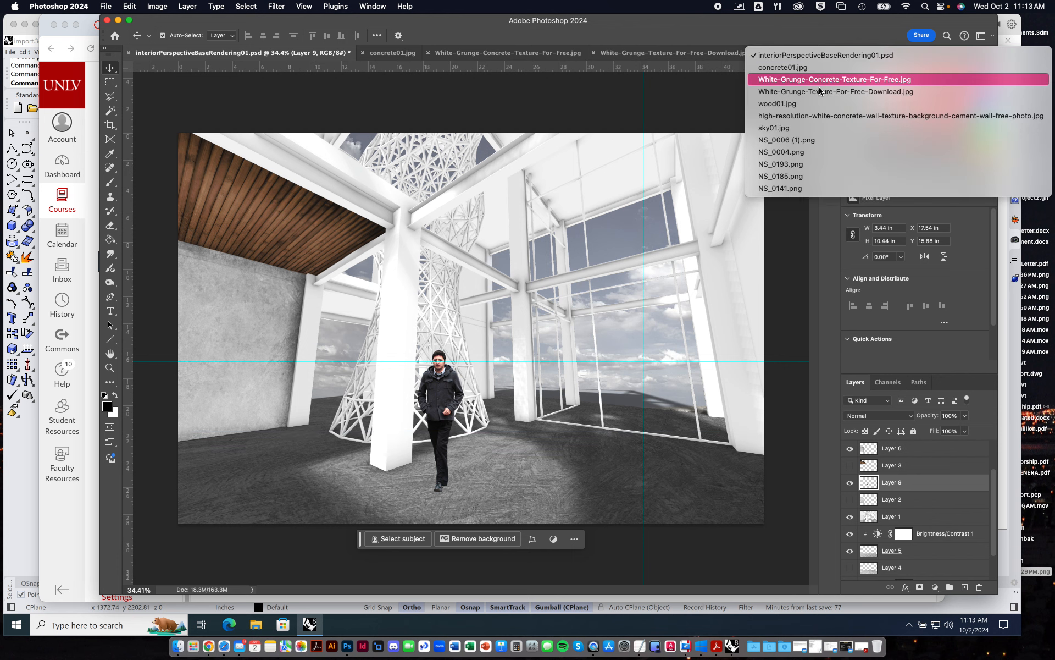
left_click(781, 163)
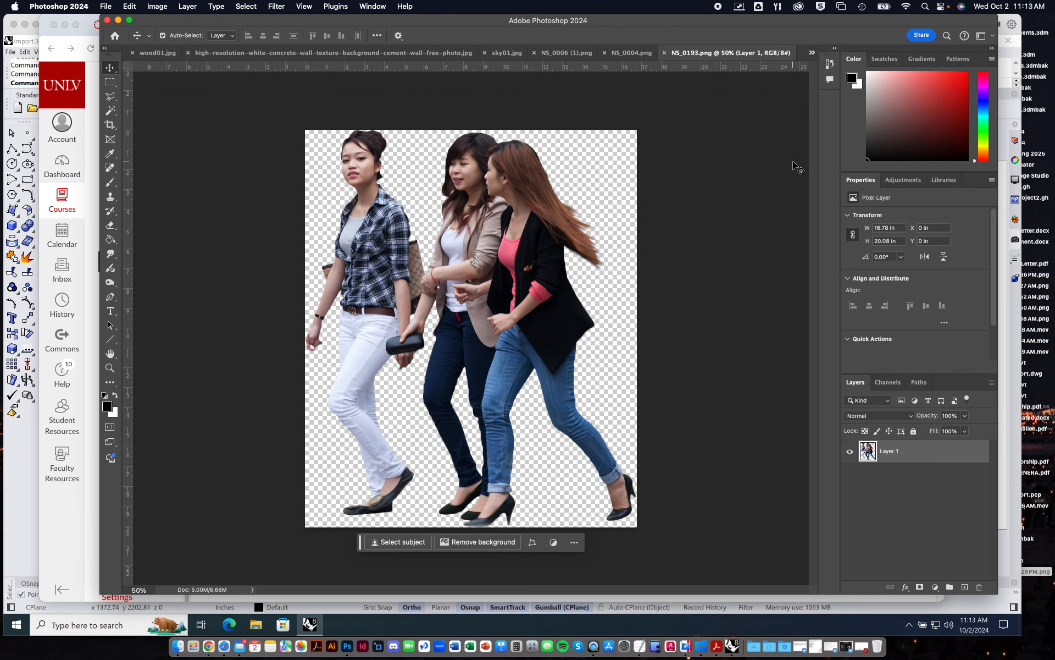
key("super+a")
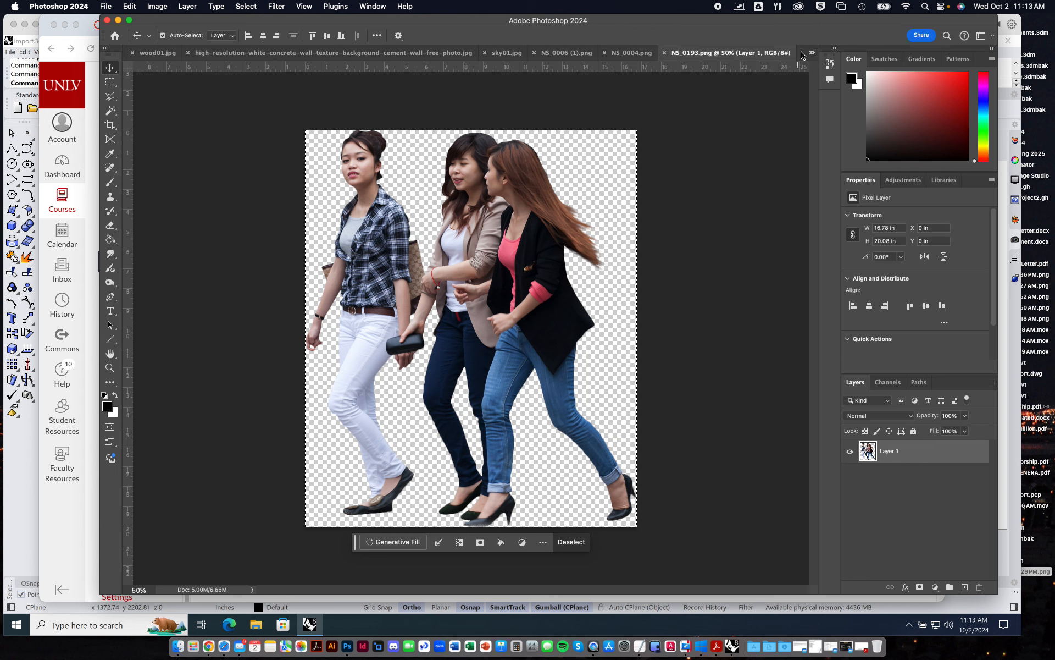
left_click(812, 53)
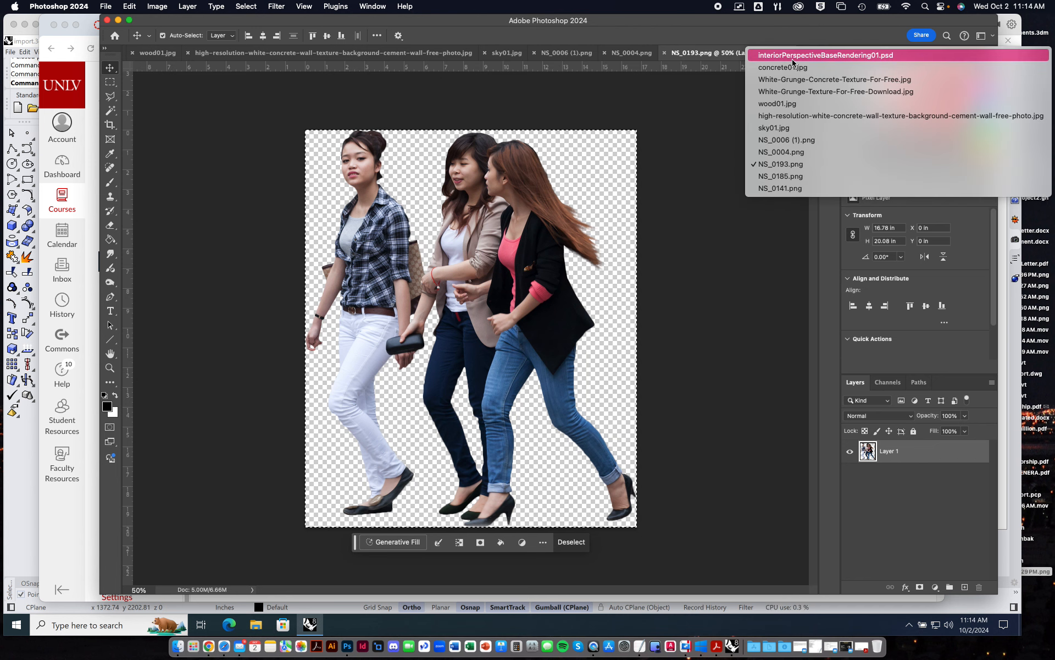
left_click(719, 172)
key("super+v")
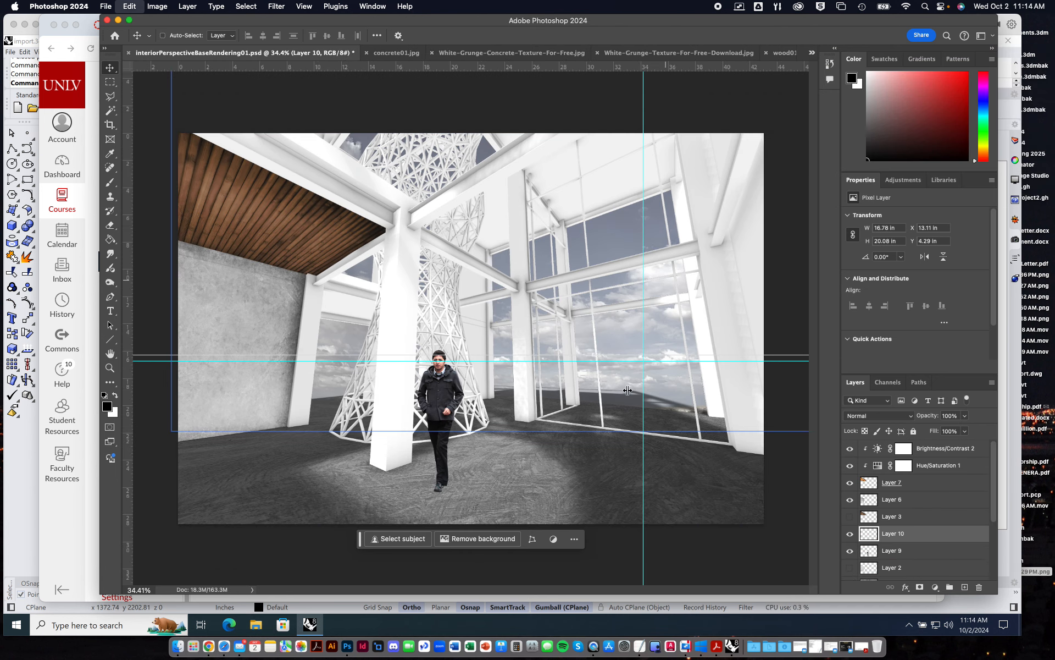
Scale the three women to about 35% and place them by the glass wall with their heads near the horizon guide.
key("super+t")
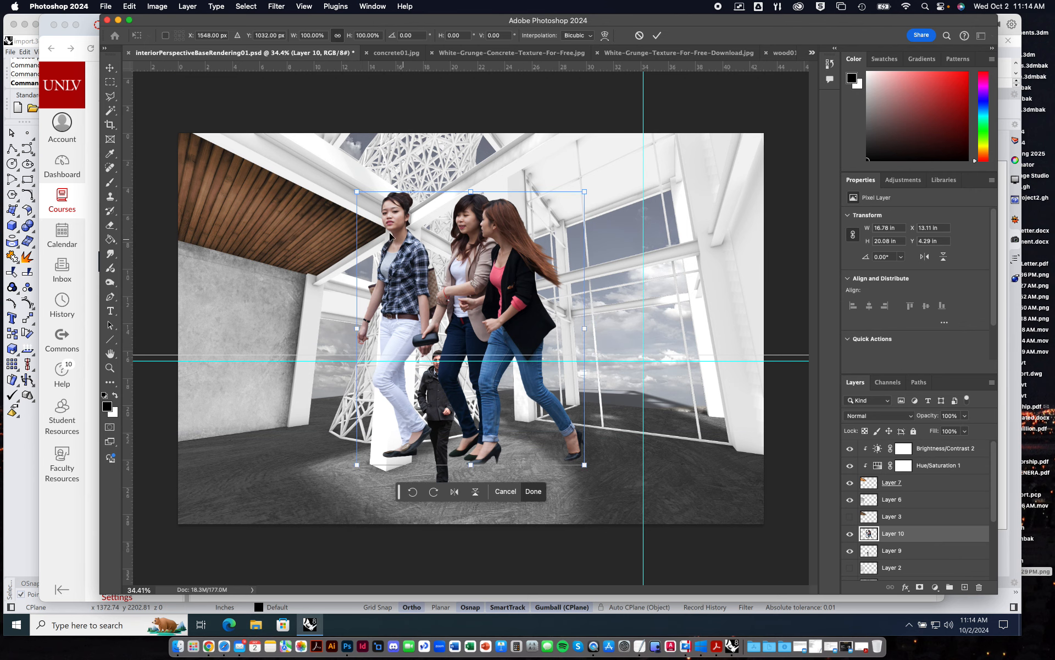
left_click_drag(358, 189, 449, 302)
left_click_drag(525, 334, 642, 383)
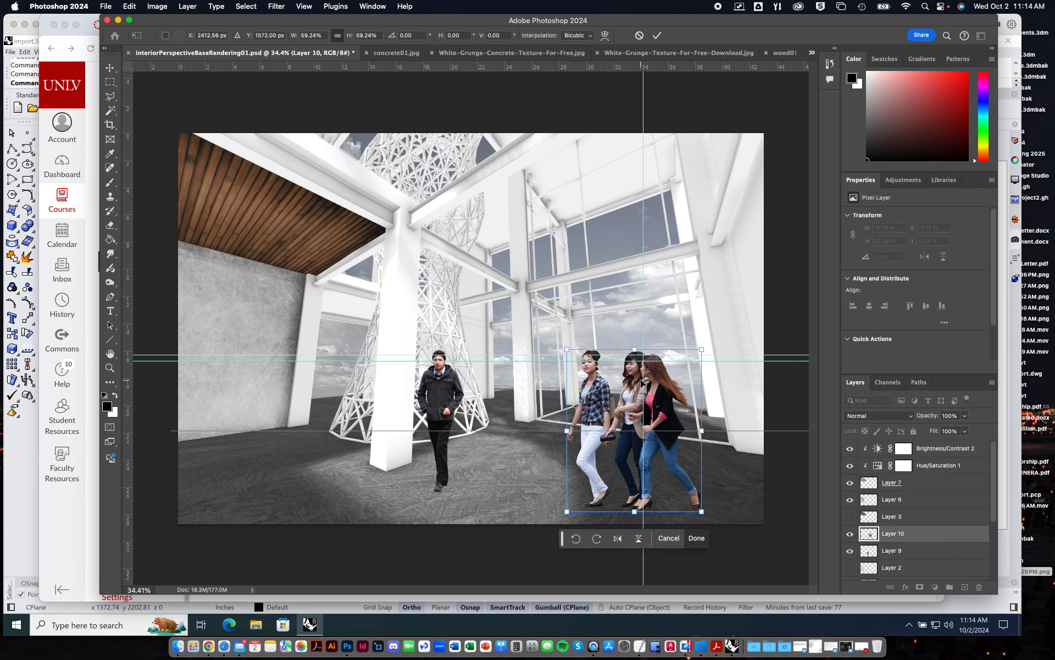
key("Down")
key("Down")
key("Down")
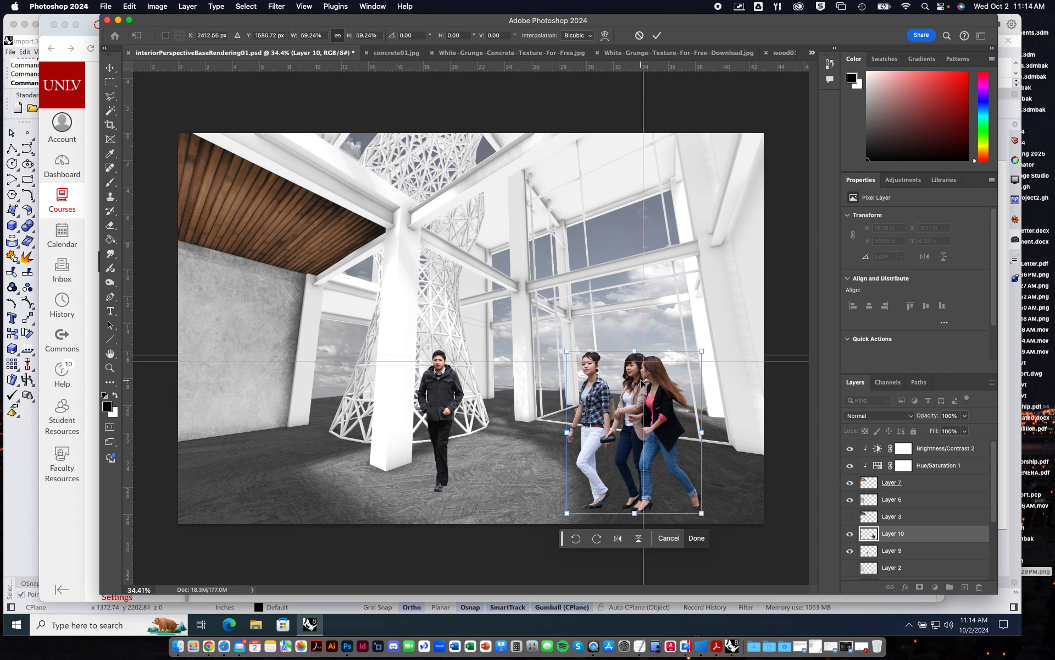
left_click_drag(701, 513, 647, 447)
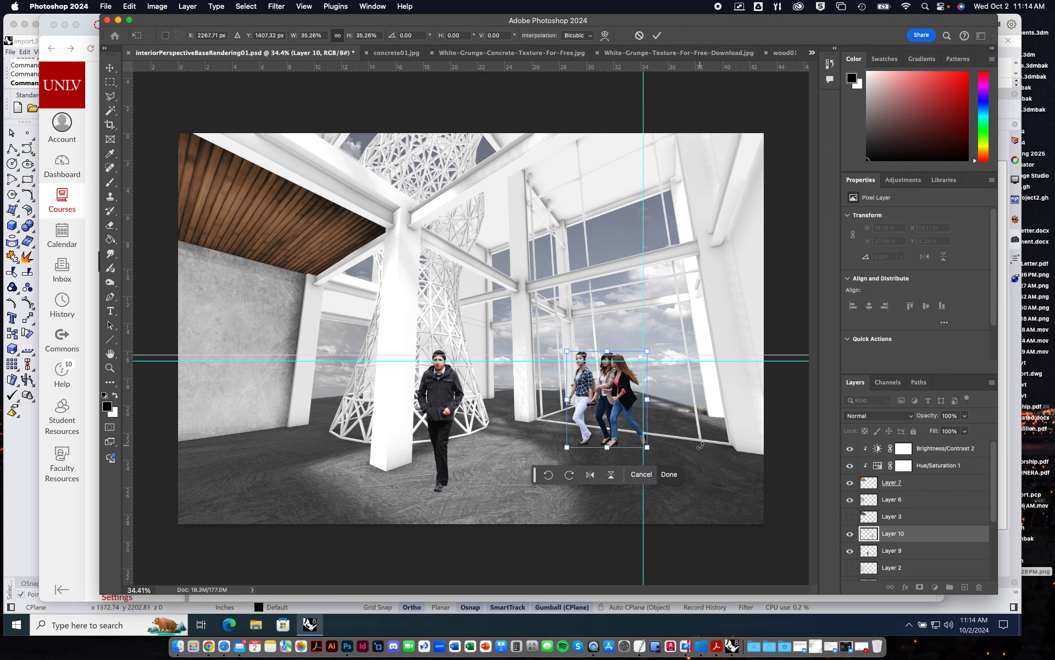
key("Return")
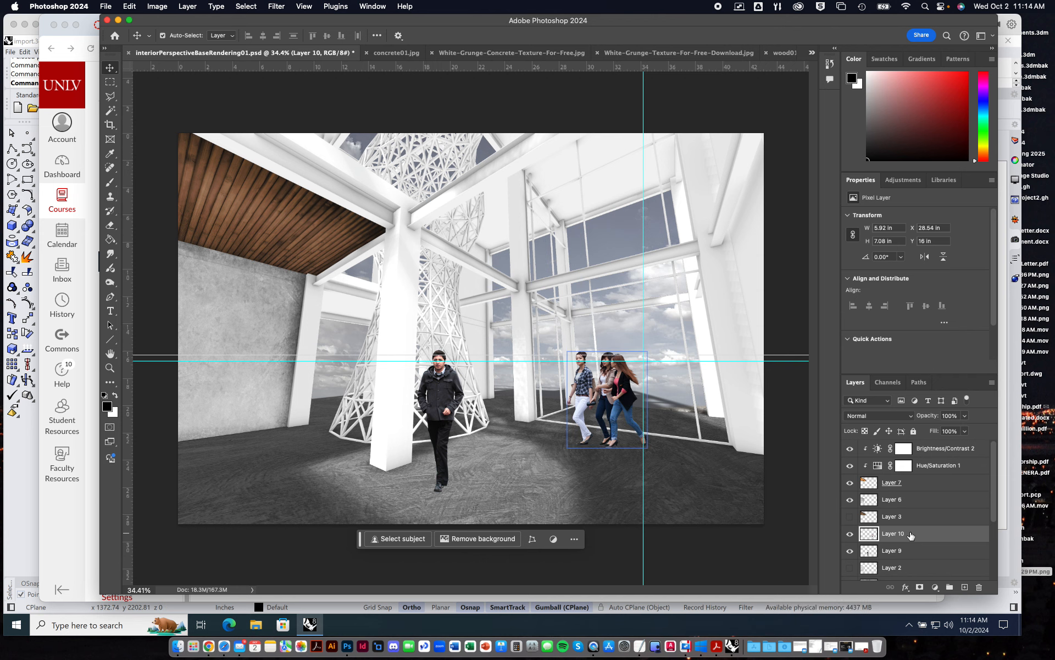
Turn the three women into black silhouettes with an Exposure adjustment of -20.00.
left_click(157, 6)
mouse_move(165, 43)
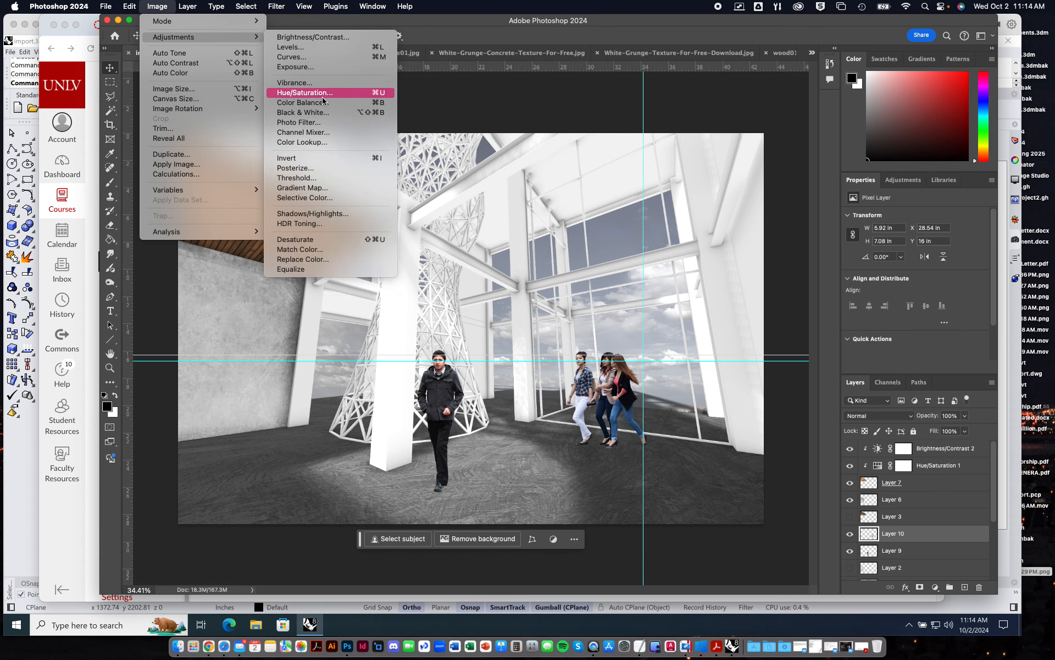
left_click(308, 67)
left_click_drag(766, 229, 648, 231)
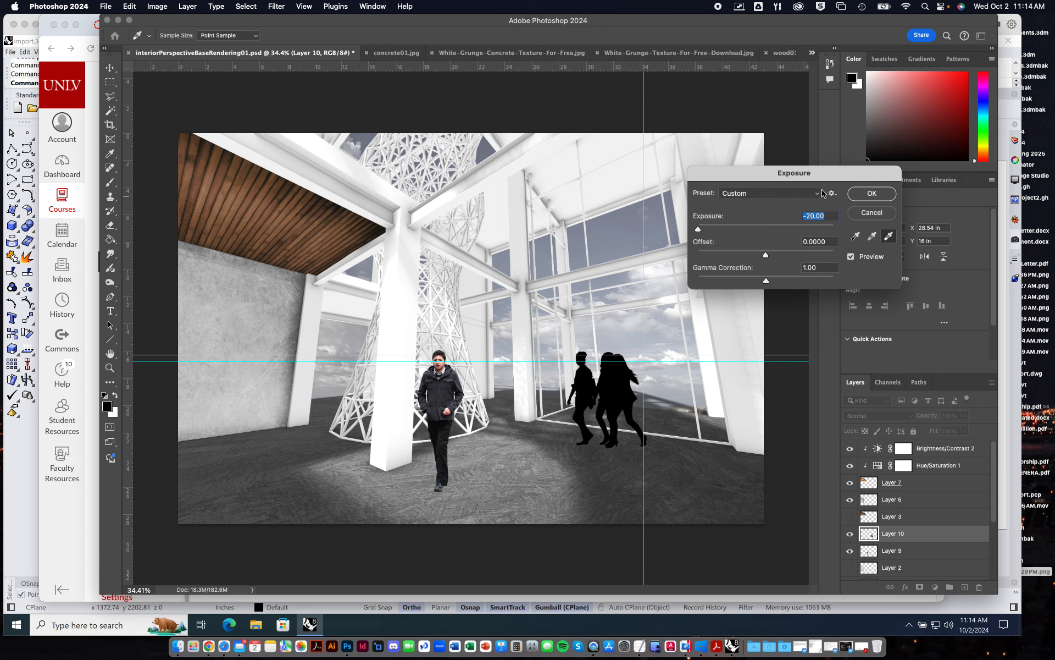
left_click(873, 194)
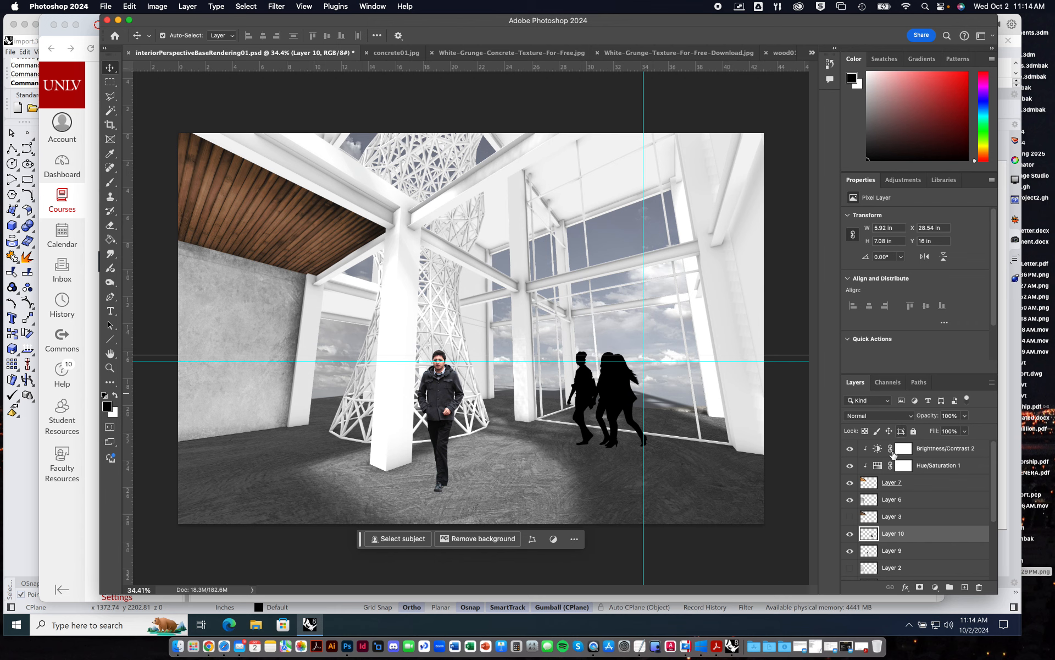
Enable Bevel & Emboss with Contour in the layer style of the women's silhouettes.
right_click(903, 533)
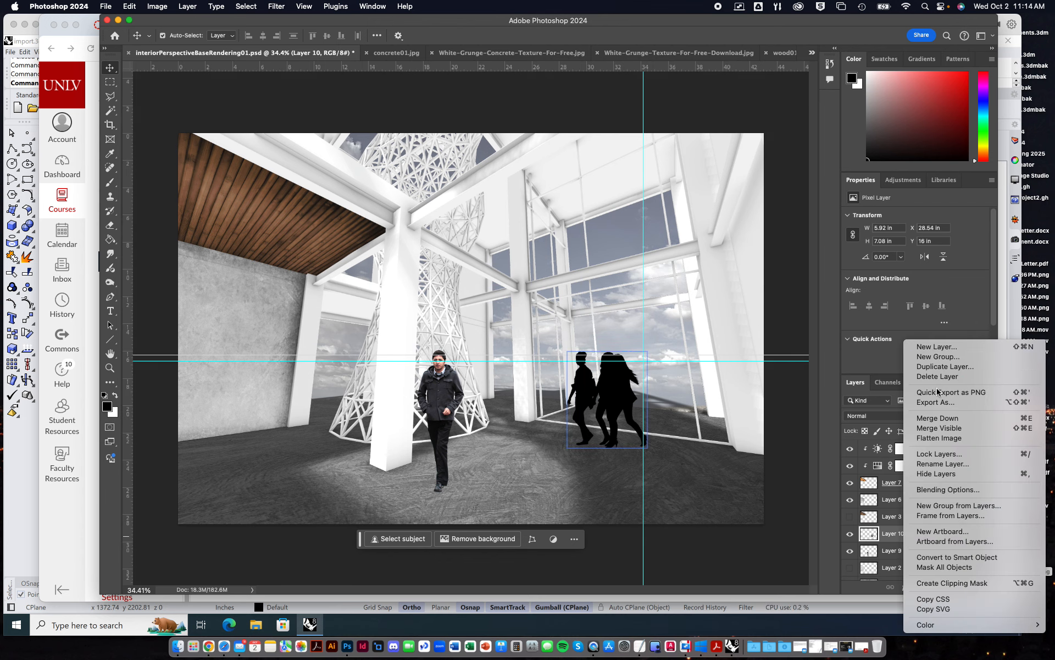
left_click(947, 490)
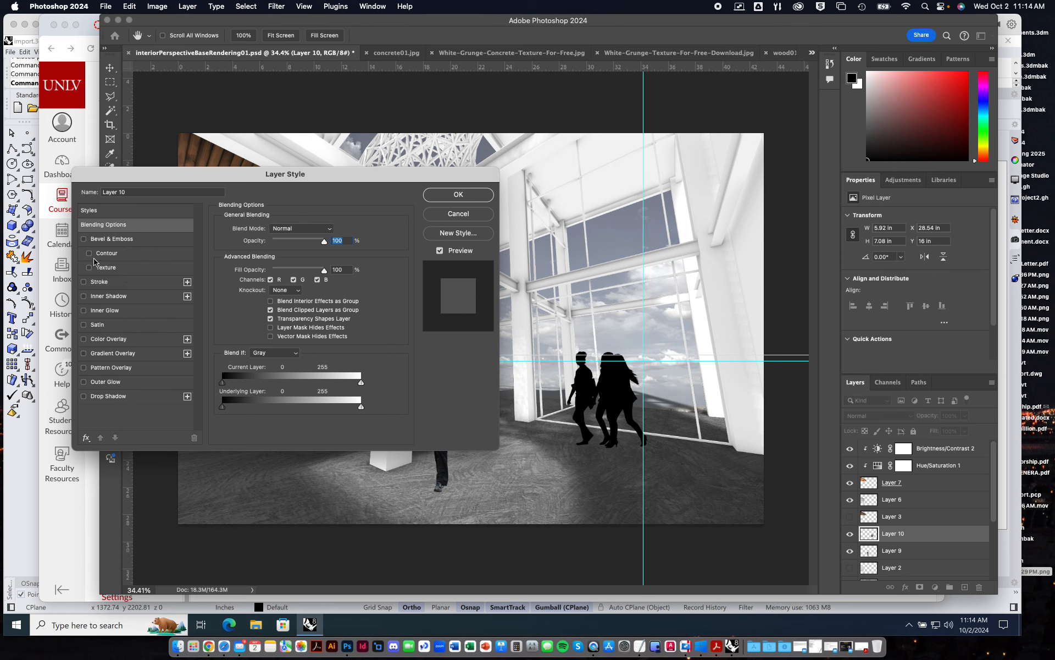
left_click(109, 254)
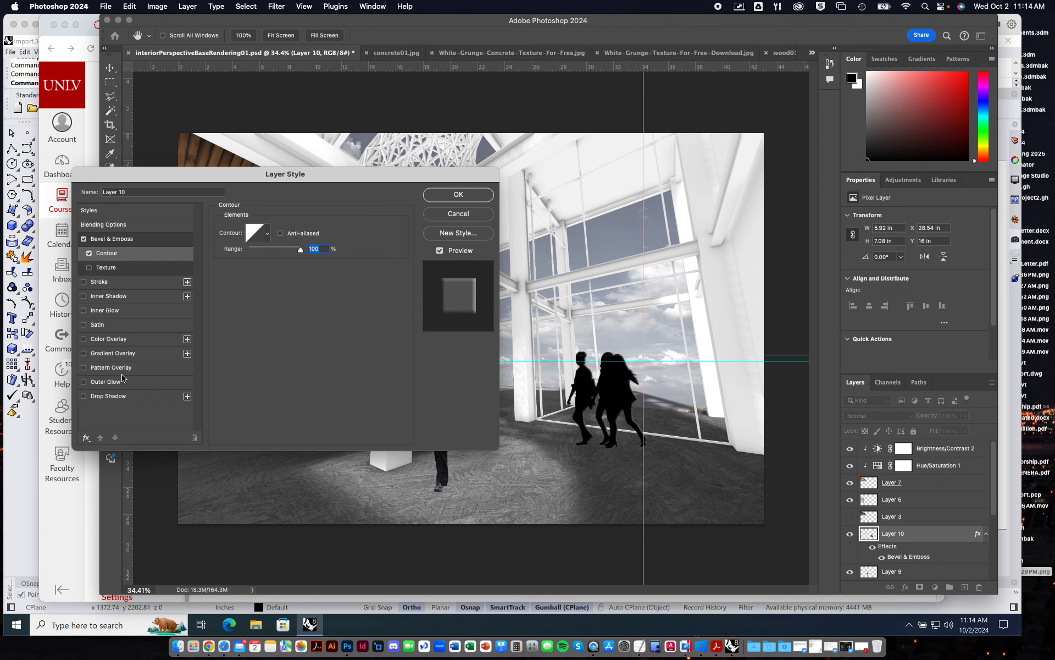
Add a white 2 px inside stroke to the women's silhouettes and apply the layer style.
left_click(104, 282)
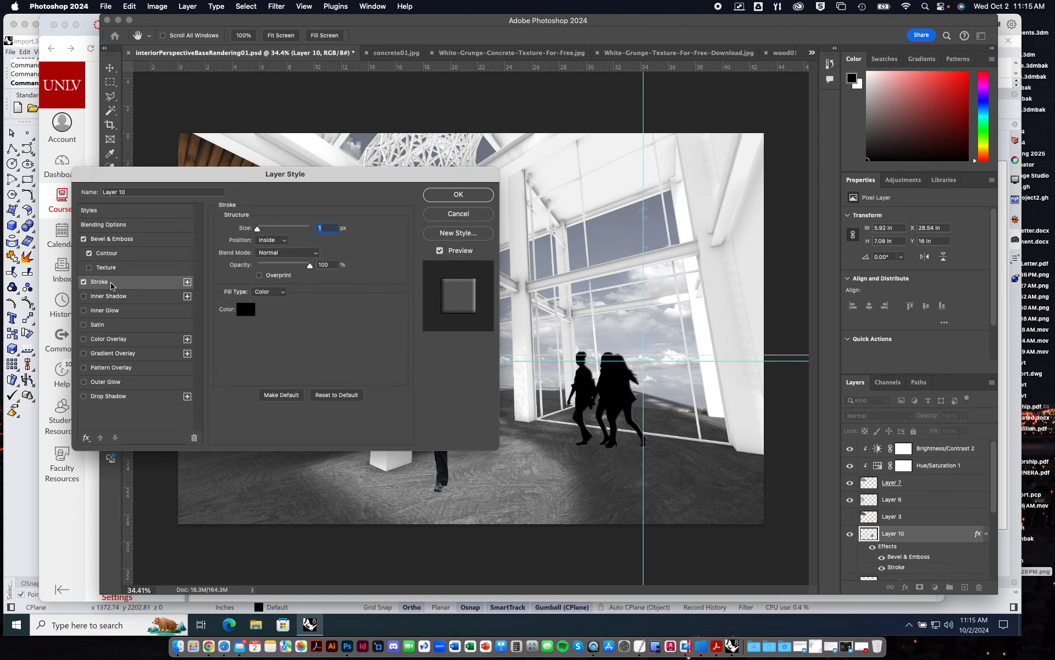
left_click(245, 309)
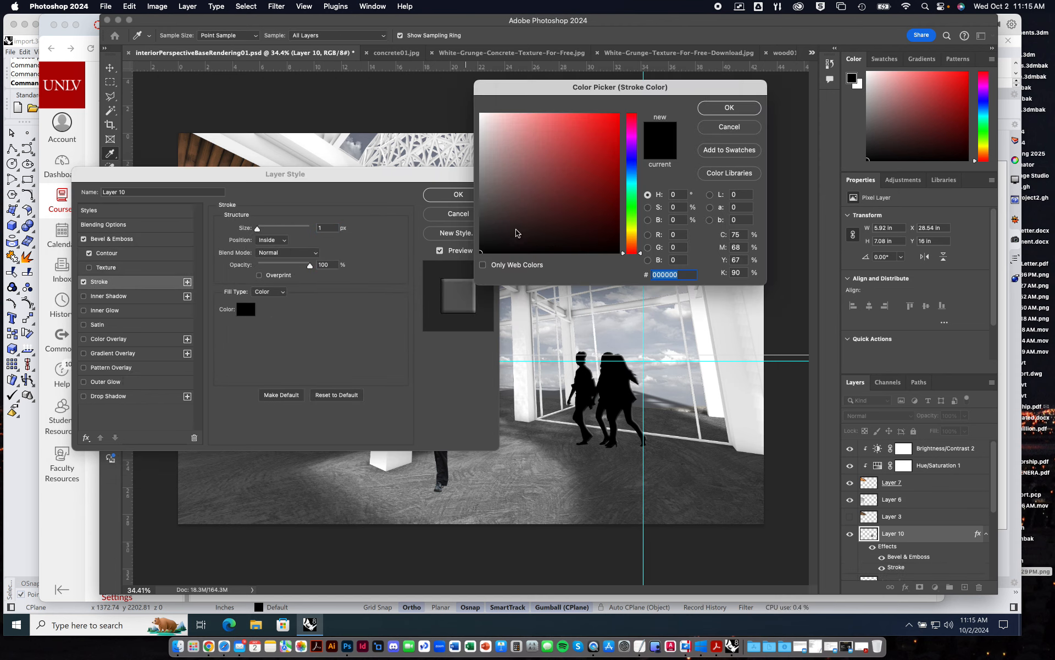
left_click(482, 118)
left_click(729, 107)
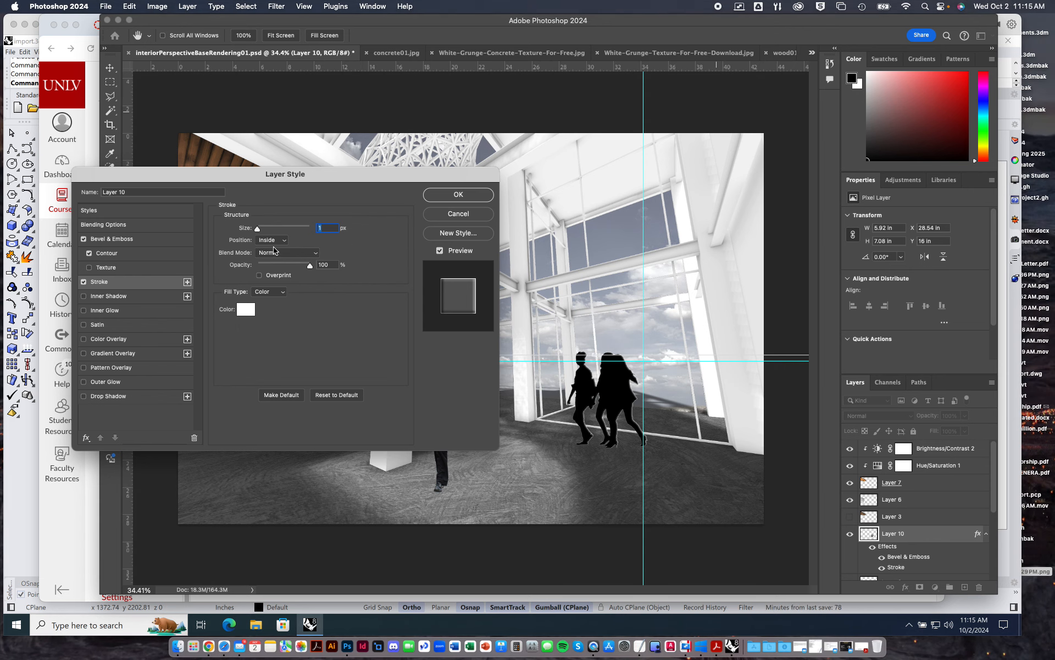
left_click_drag(257, 232, 259, 231)
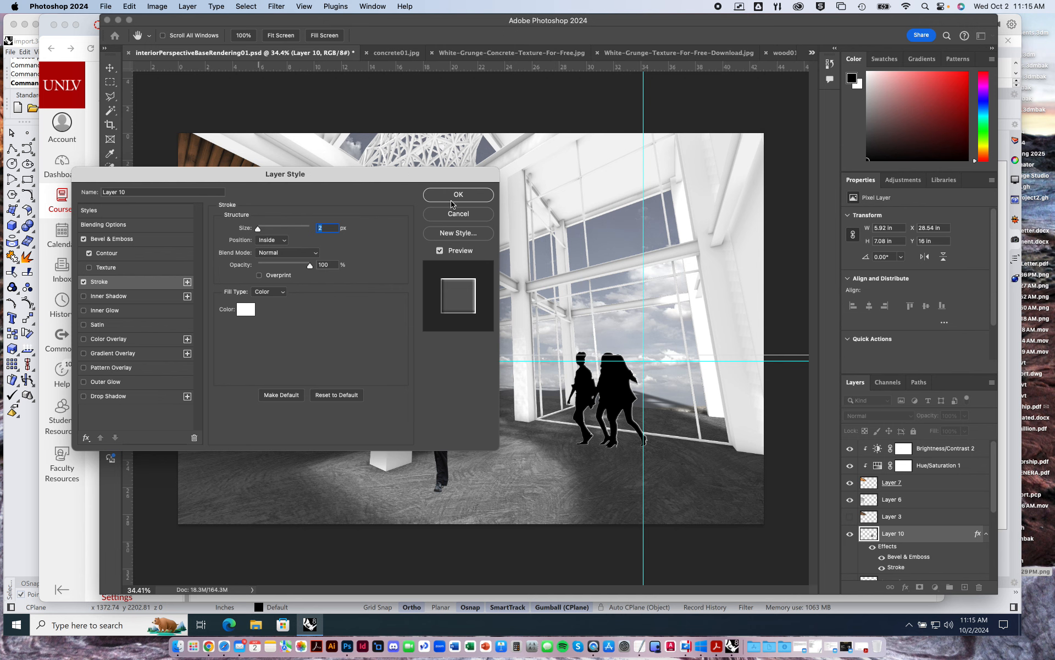
scroll(625, 397, "up", 2)
scroll(625, 397, "down", 4)
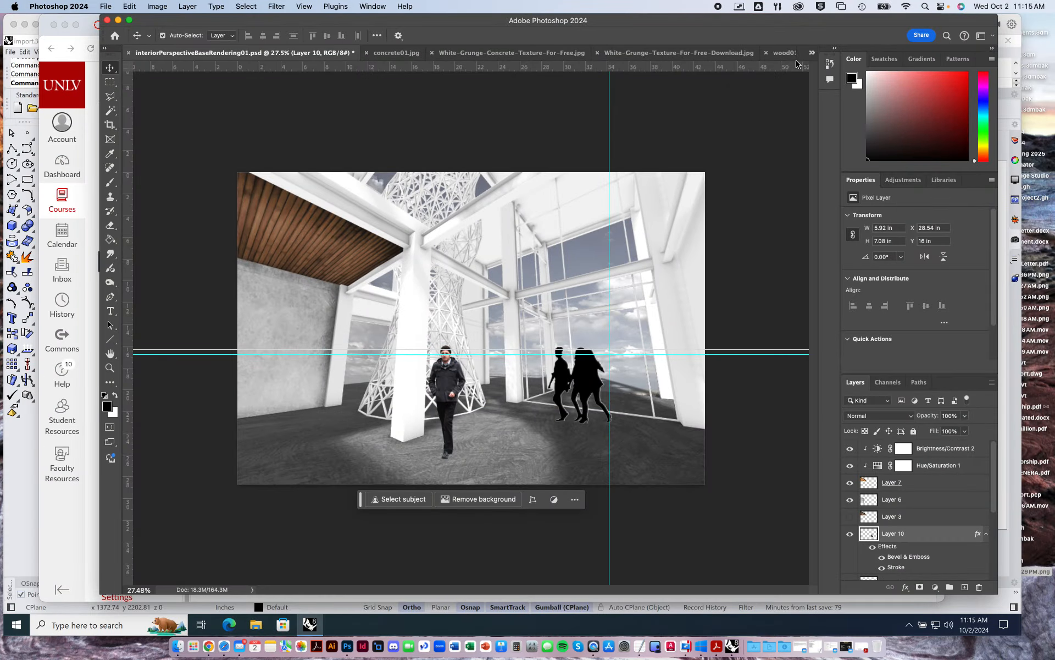
Copy the whole image of the woman in the blue puffer jacket from NS_0185.png.
left_click(812, 53)
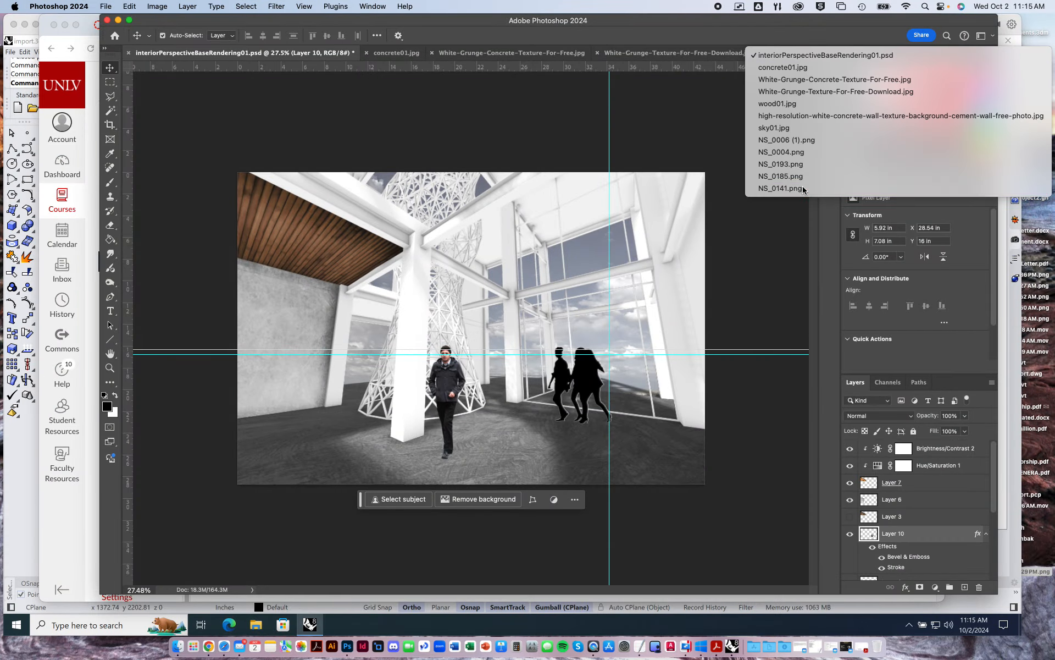
left_click(797, 188)
left_click(812, 52)
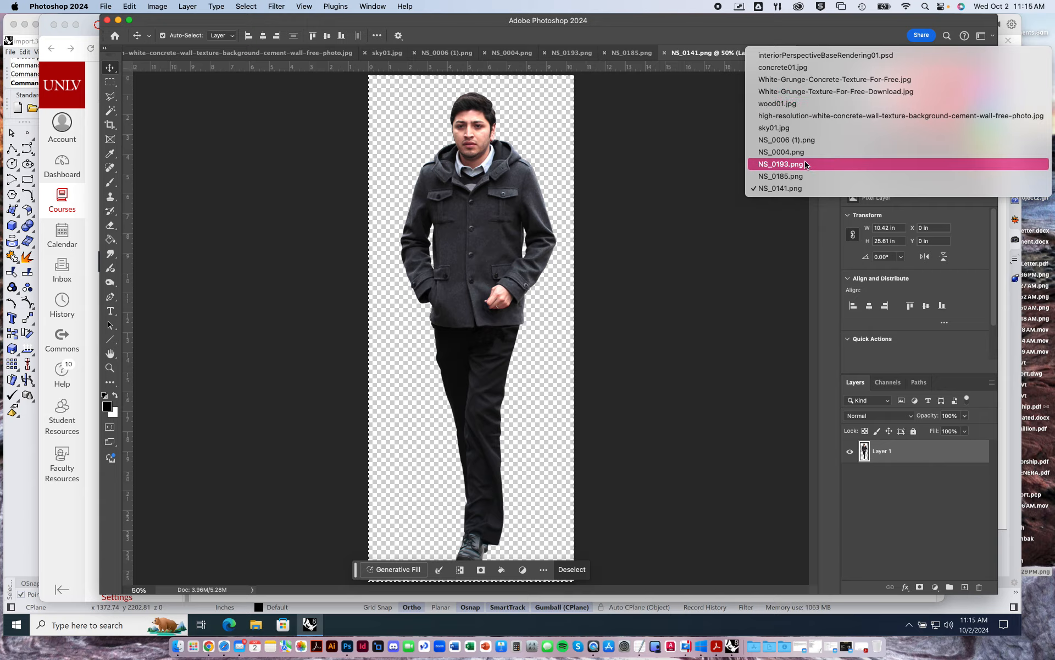
left_click(800, 173)
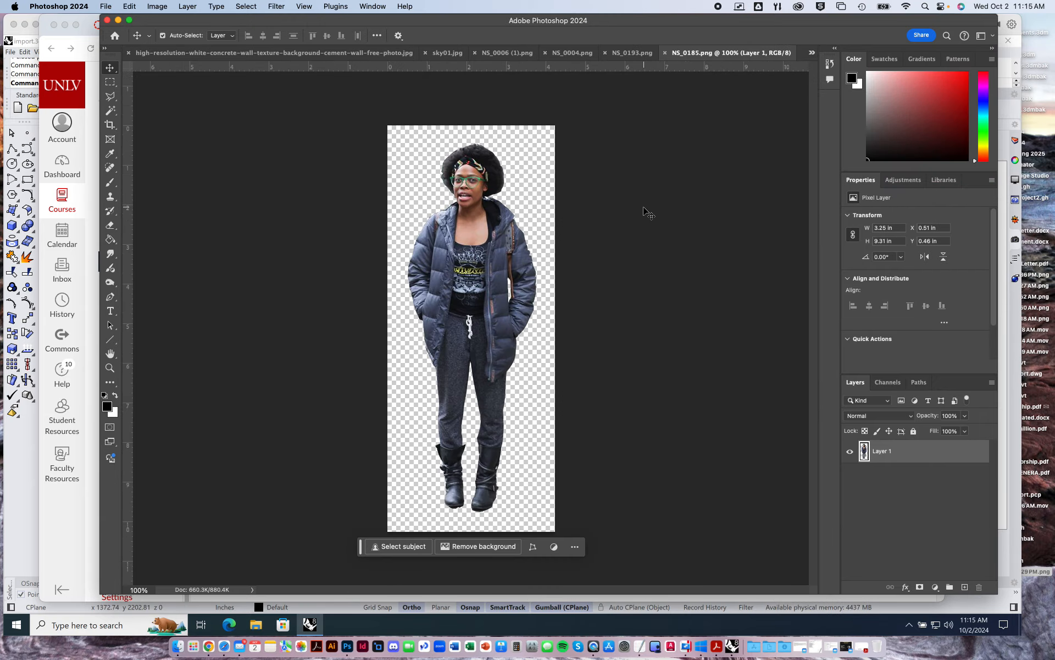
key("super+a")
key("ctrl+Up")
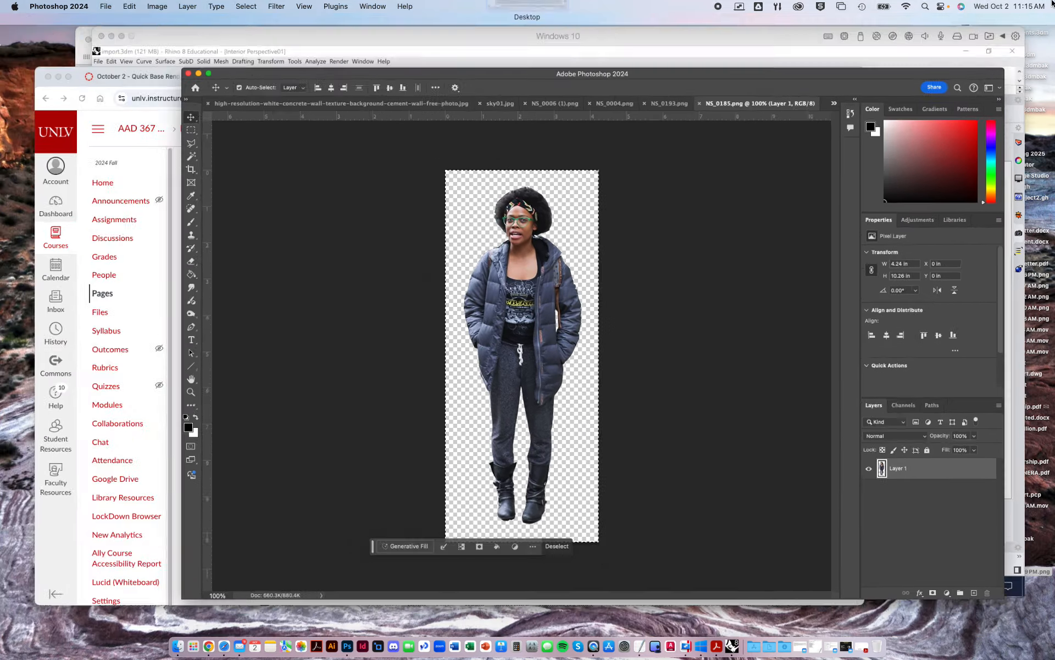
key("ctrl+Up")
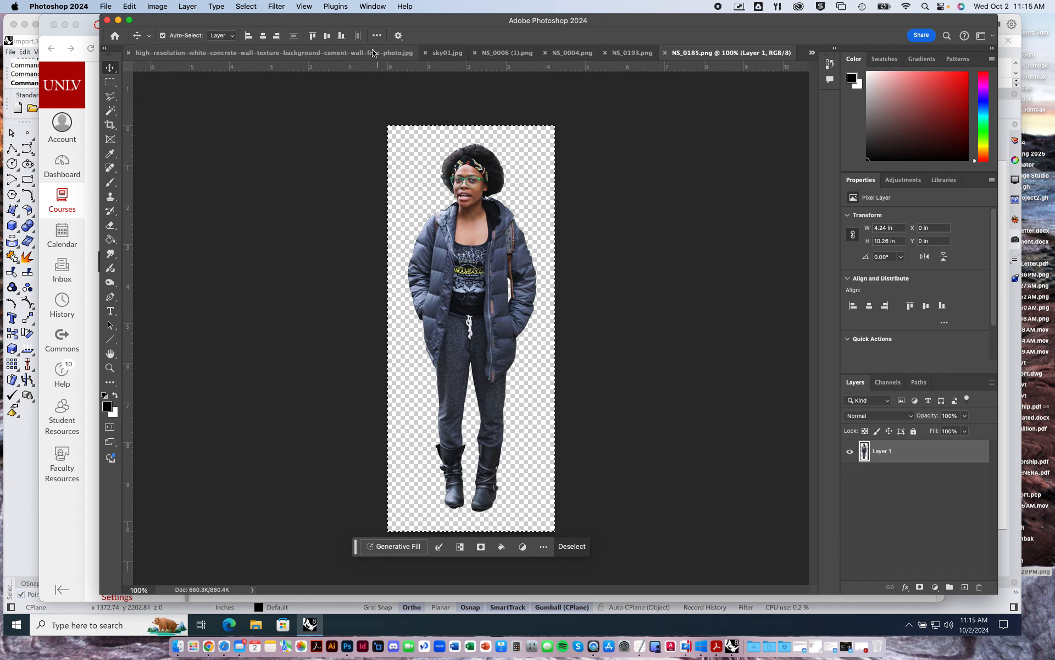
Paste the woman into interiorPerspectiveBaseRendering01.psd and place her at the image's left edge with her head near the horizon guide.
left_click(812, 52)
left_click(808, 55)
key("super+v")
left_click_drag(484, 322, 268, 386)
Scale the pasted woman up to about 206%, keeping her head at the horizon so her legs run off the image's lower edge.
key("super+t")
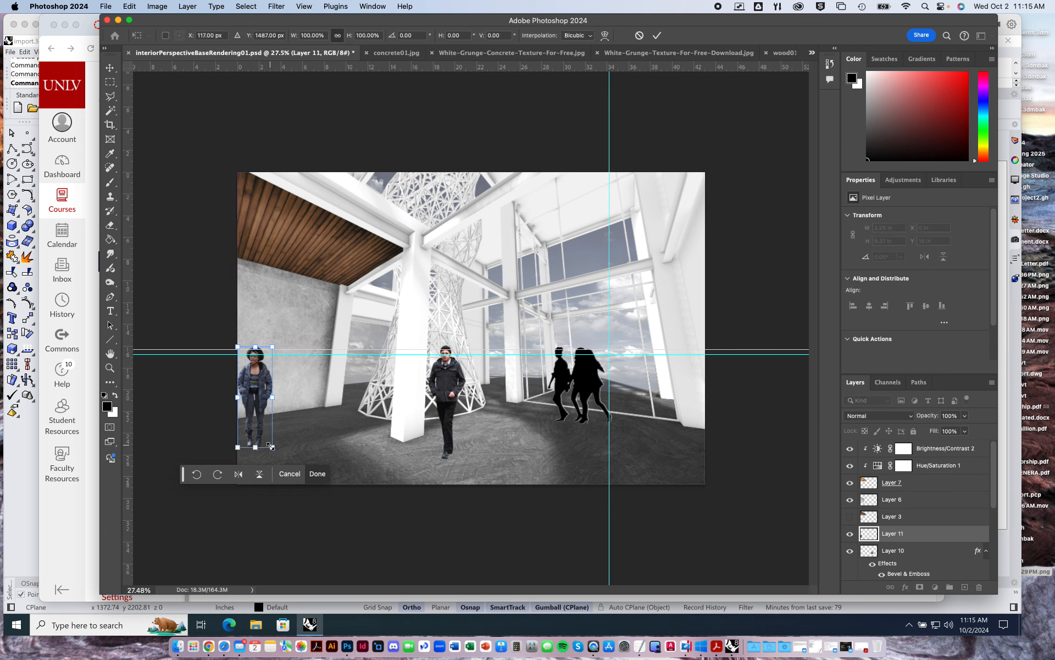
left_click_drag(271, 446, 366, 533)
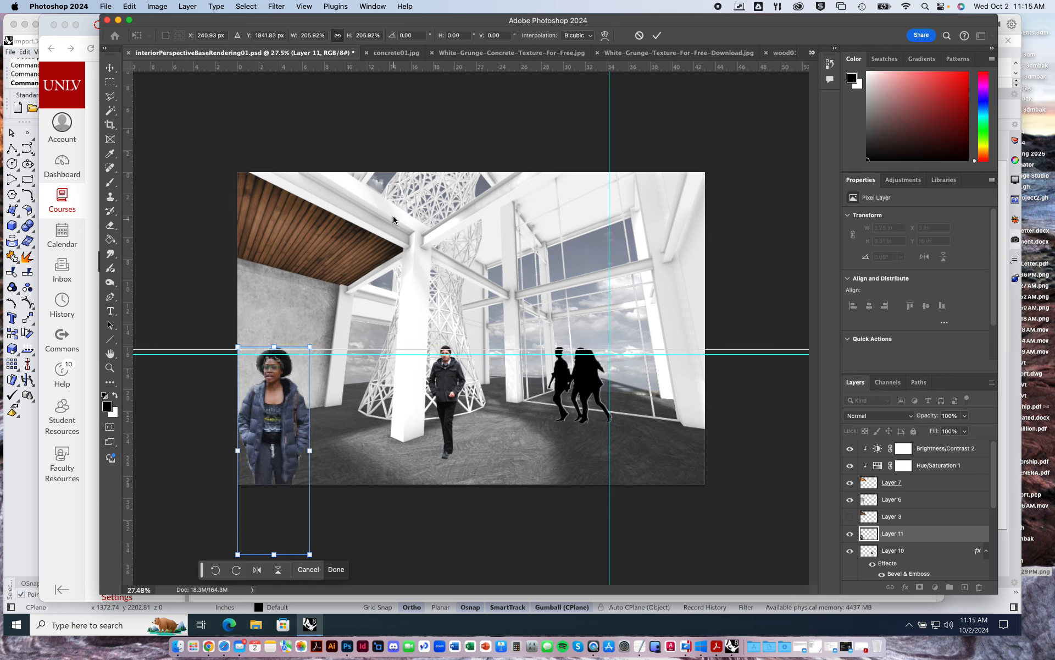
left_click(274, 8)
left_click(277, 9)
key("Return")
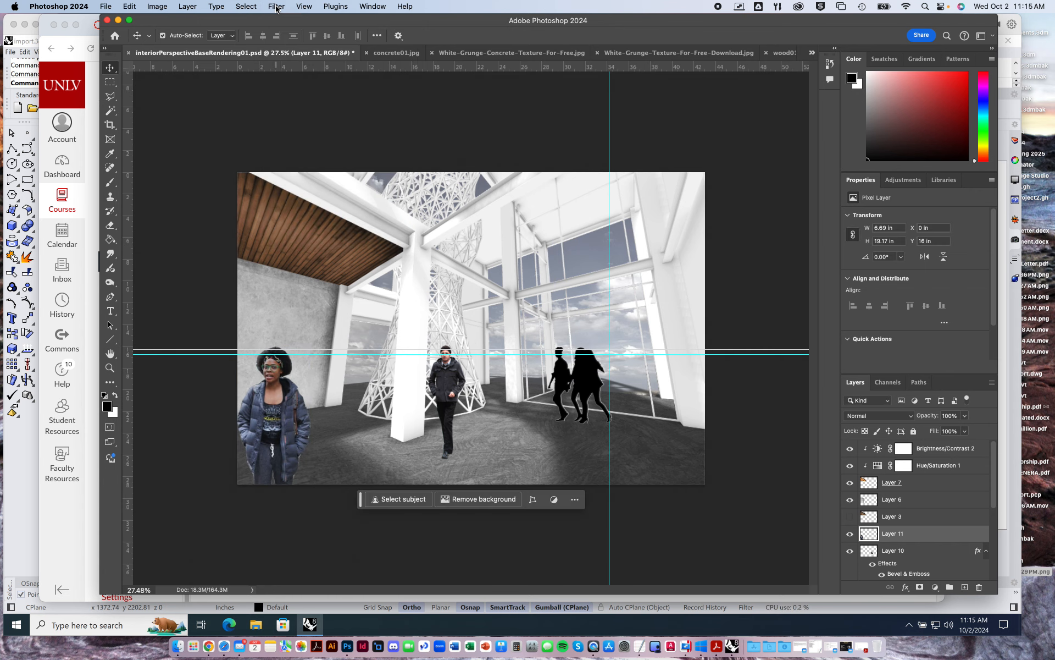
Apply a Motion Blur to the foreground woman with an angle of 0° and a distance of 45 pixels.
left_click(276, 8)
mouse_move(313, 145)
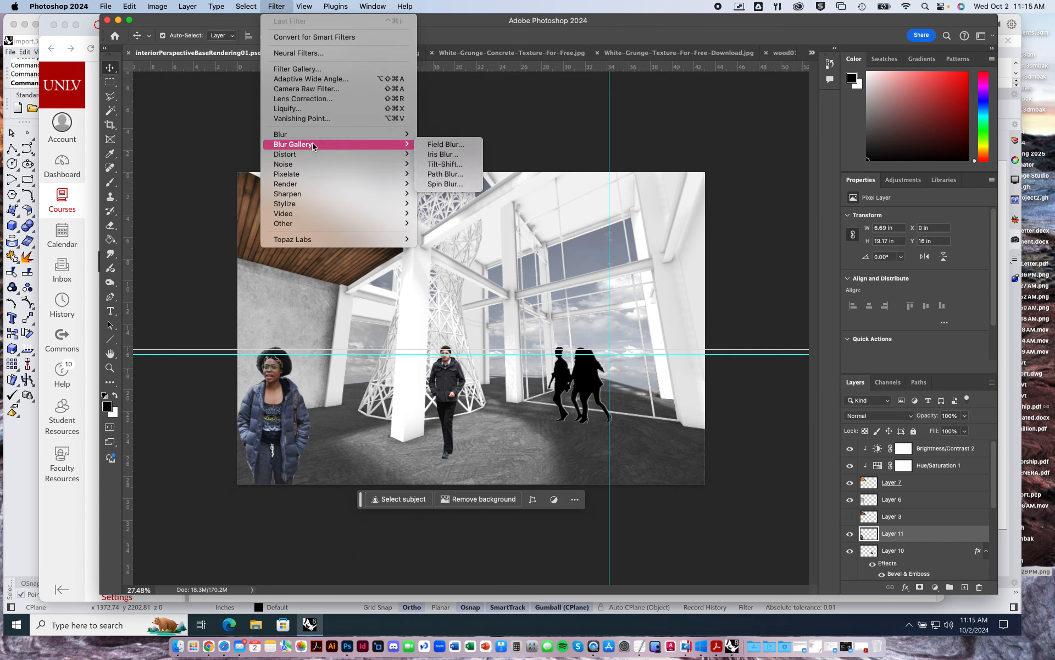
left_click(457, 202)
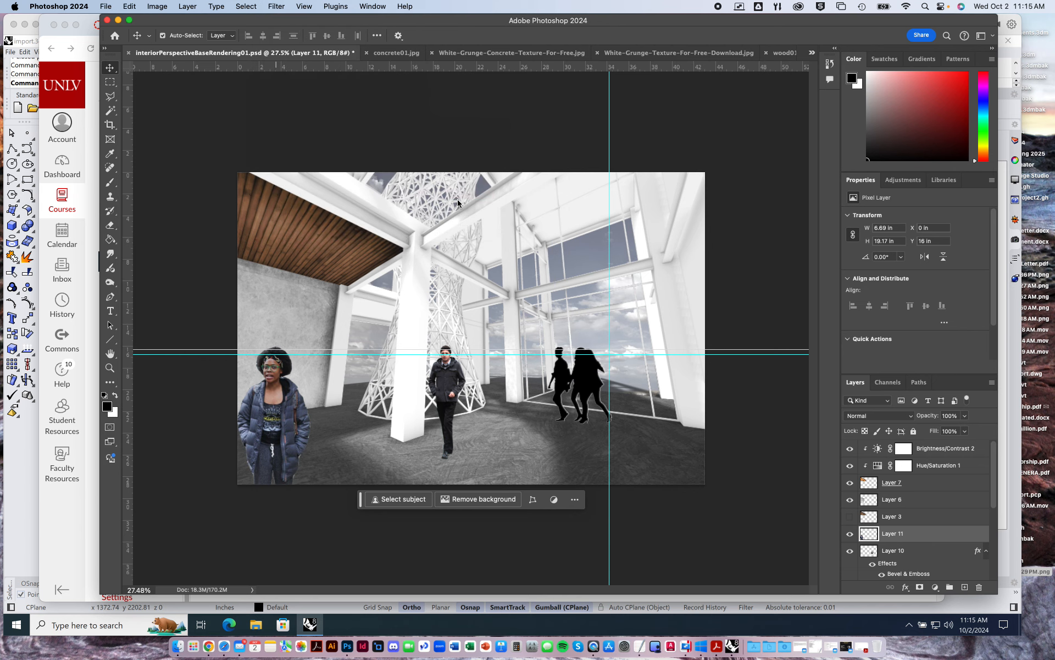
left_click_drag(719, 266, 728, 266)
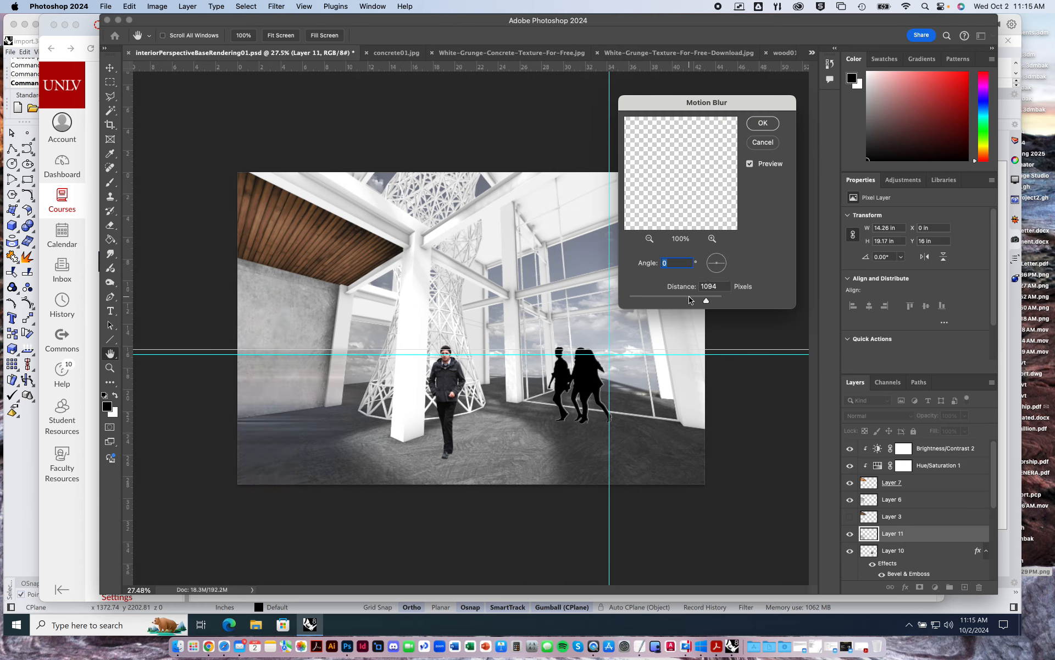
left_click_drag(691, 299, 648, 299)
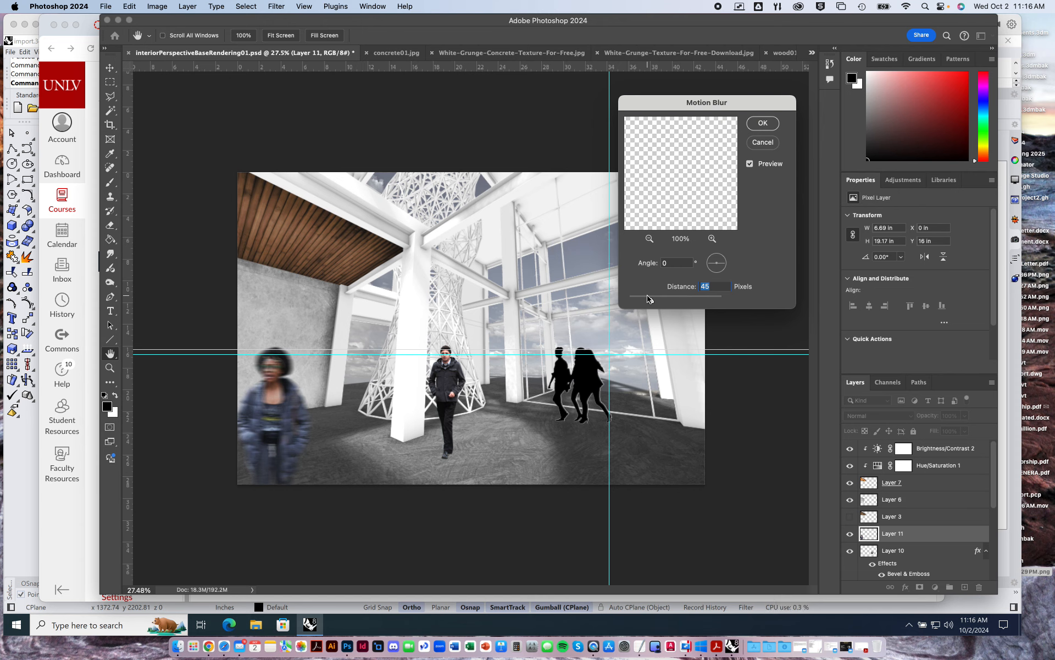
key("Return")
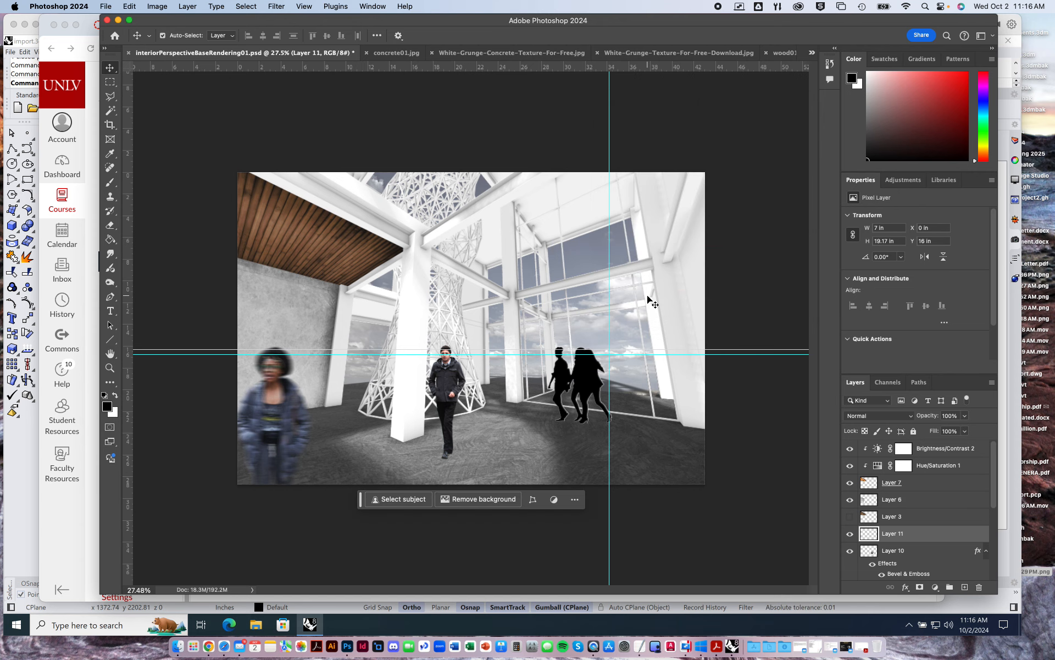